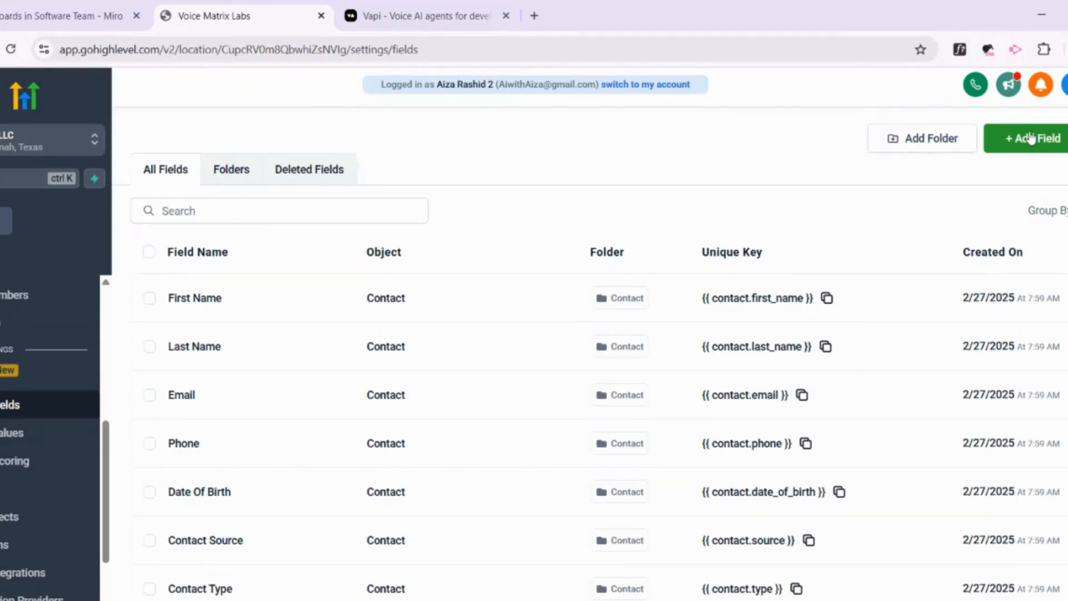
Start a new custom field and choose the Dropdown (Multiple) type for it.
{"action": "left_click", "coordinate": [1031, 138]}
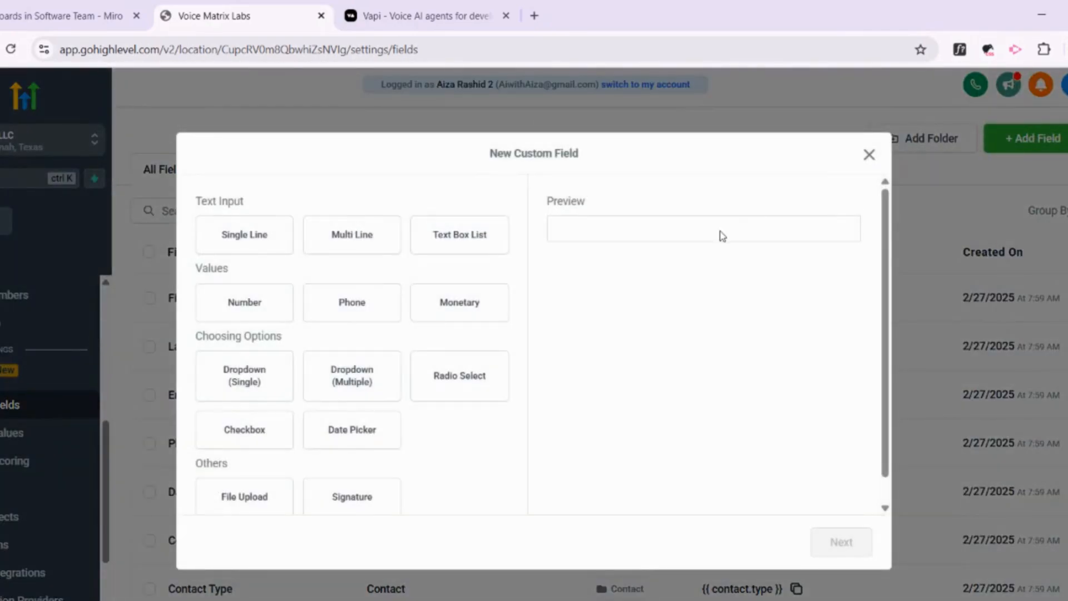
{"action": "left_click", "coordinate": [255, 382]}
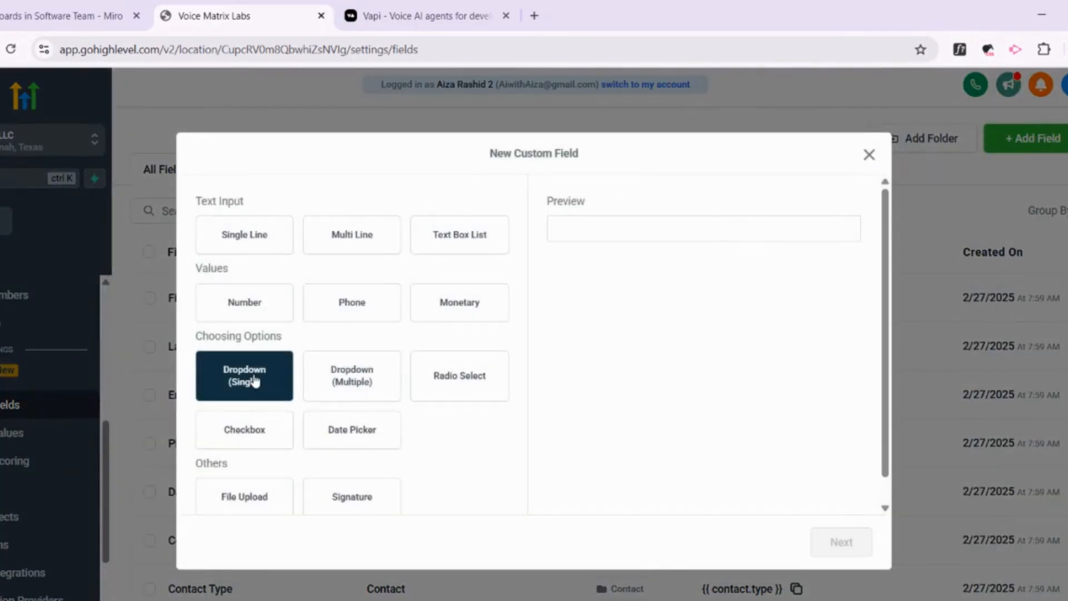
{"action": "left_click", "coordinate": [352, 380]}
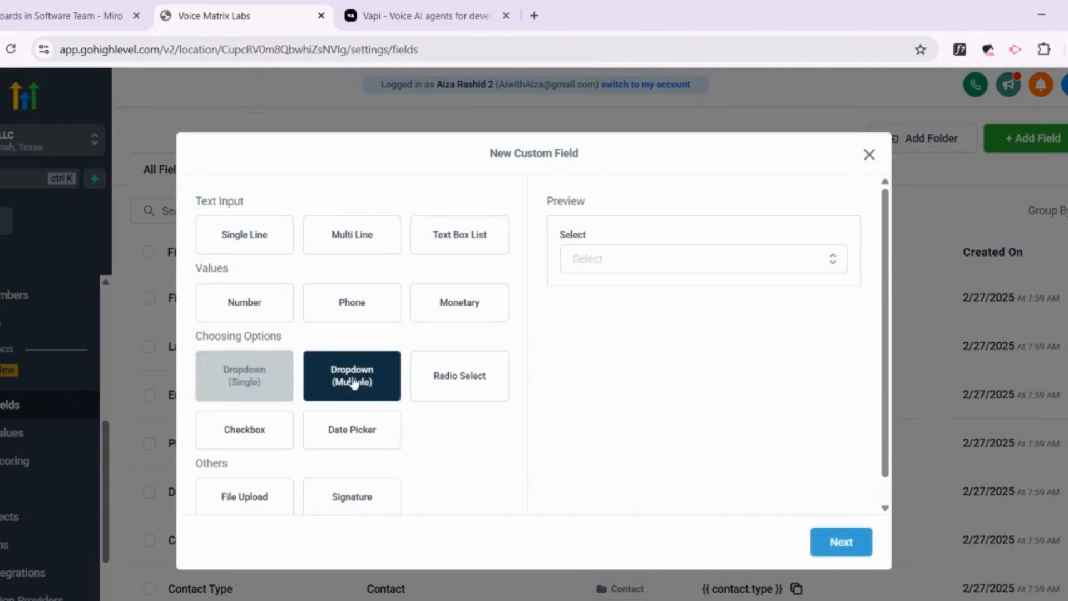
{"action": "left_click", "coordinate": [841, 542]}
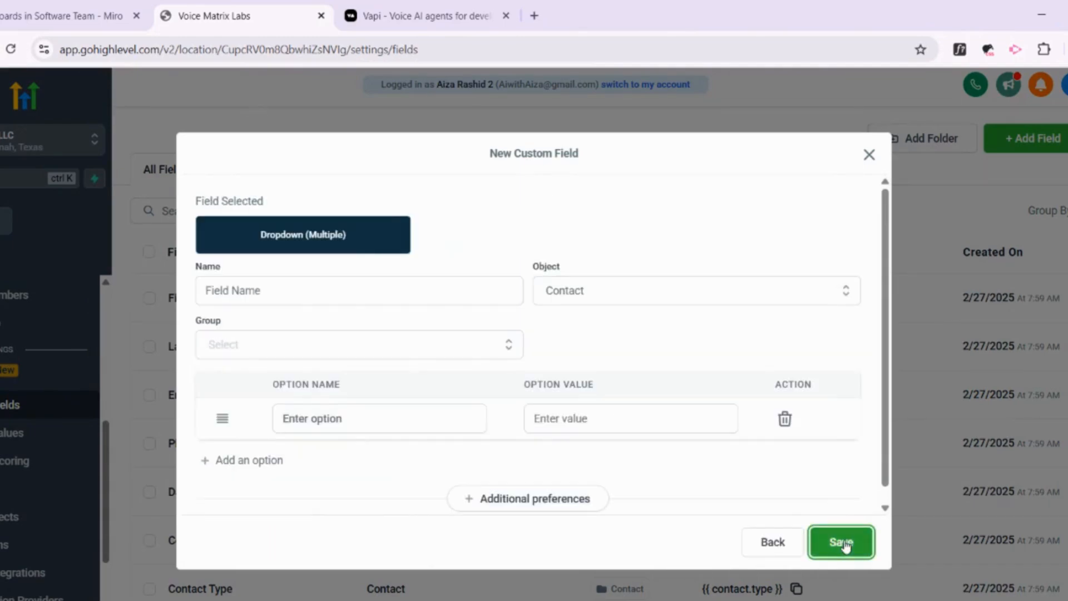
Name the new multiple dropdown field Call Status, and discard it without entering any options or saving.
{"action": "left_click", "coordinate": [319, 291]}
{"action": "type", "text": "Call Status"}
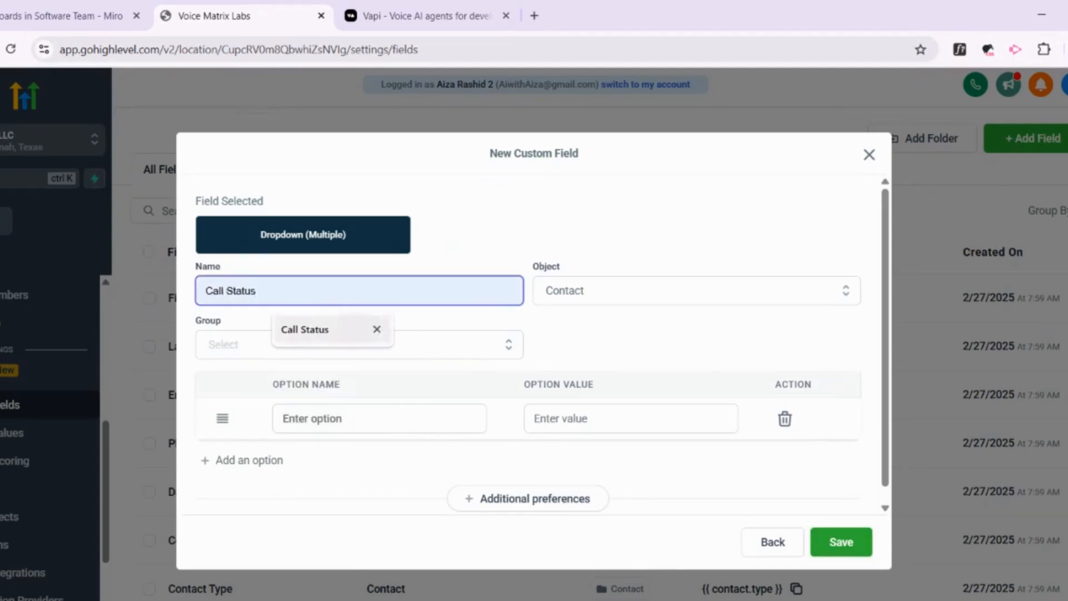
{"action": "left_click", "coordinate": [333, 333]}
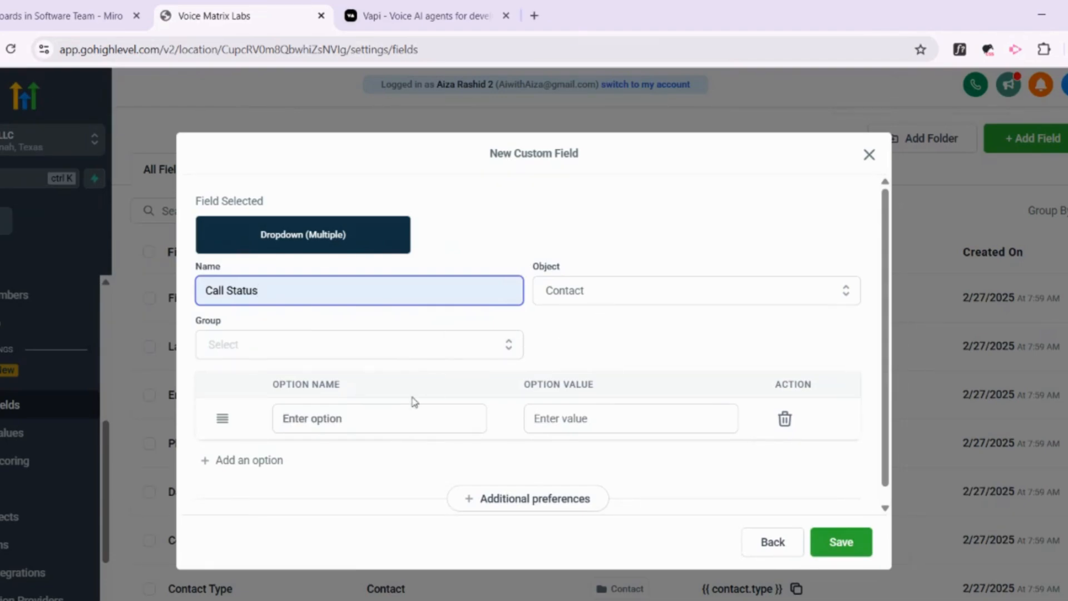
{"action": "left_click", "coordinate": [376, 428]}
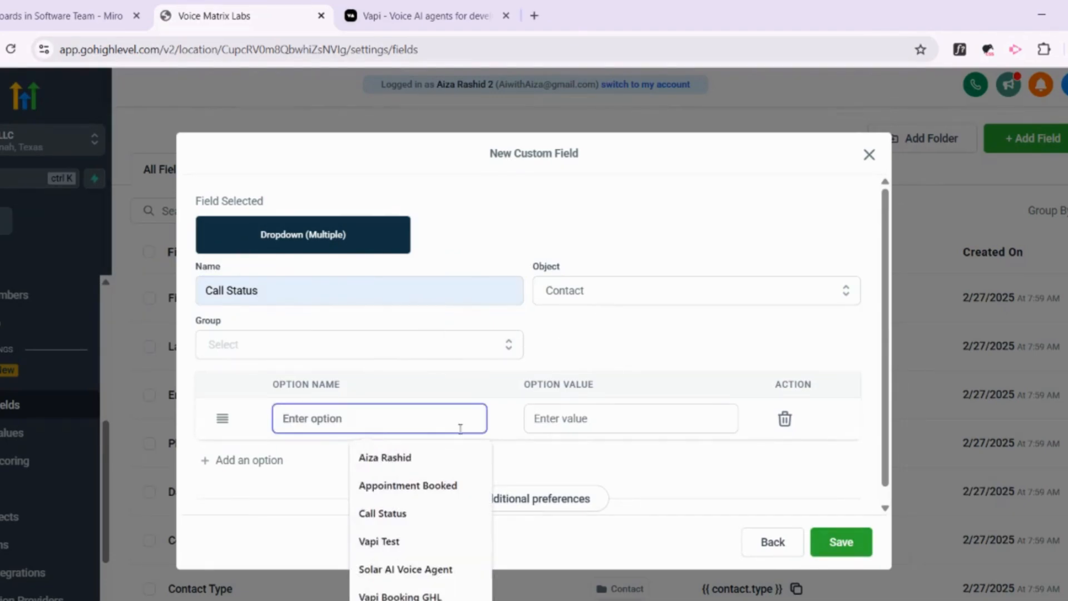
{"action": "left_click", "coordinate": [628, 323]}
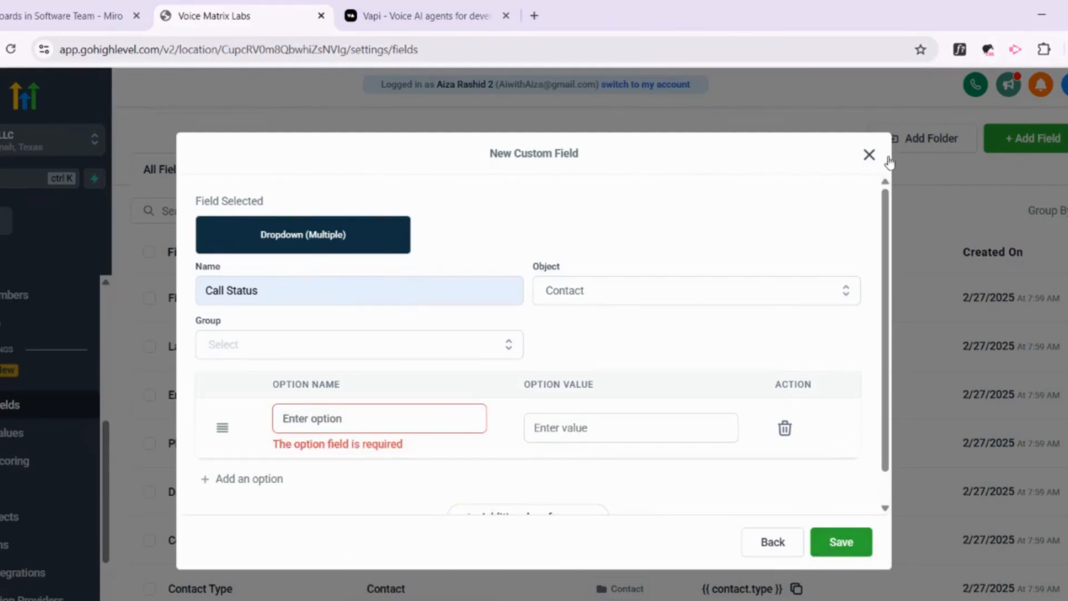
{"action": "left_click", "coordinate": [870, 156]}
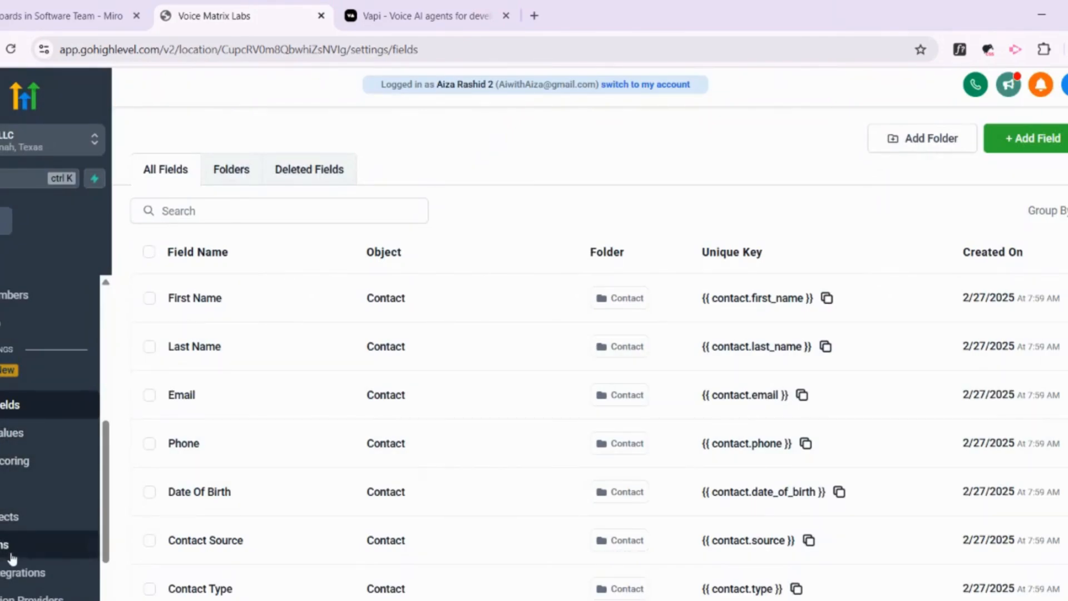
Start a new private integration with the name B and description B, continuing to its scopes.
{"action": "left_click", "coordinate": [16, 579]}
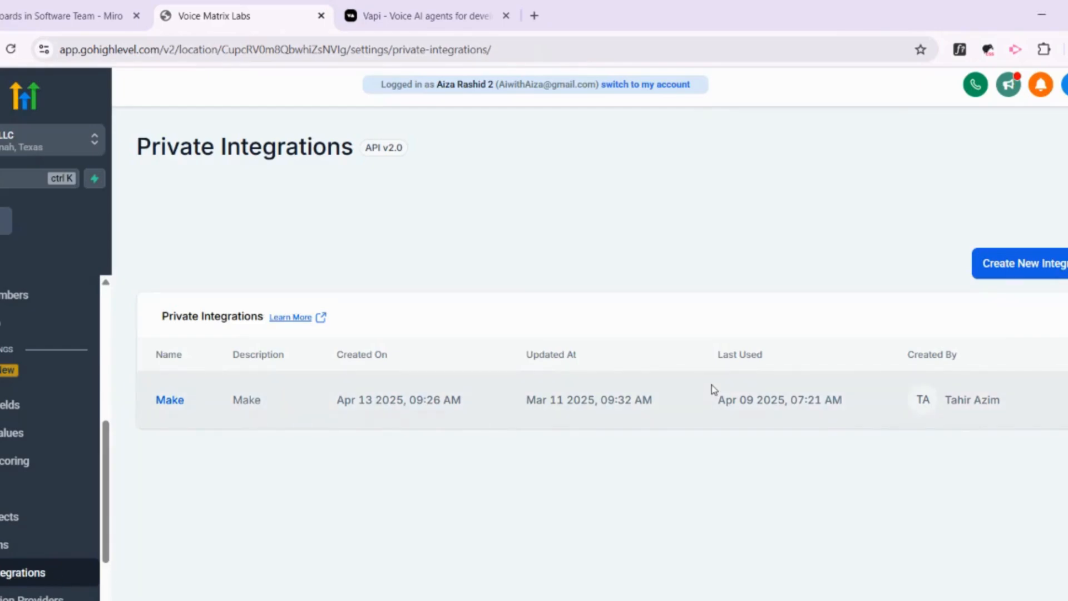
{"action": "left_click", "coordinate": [1036, 265]}
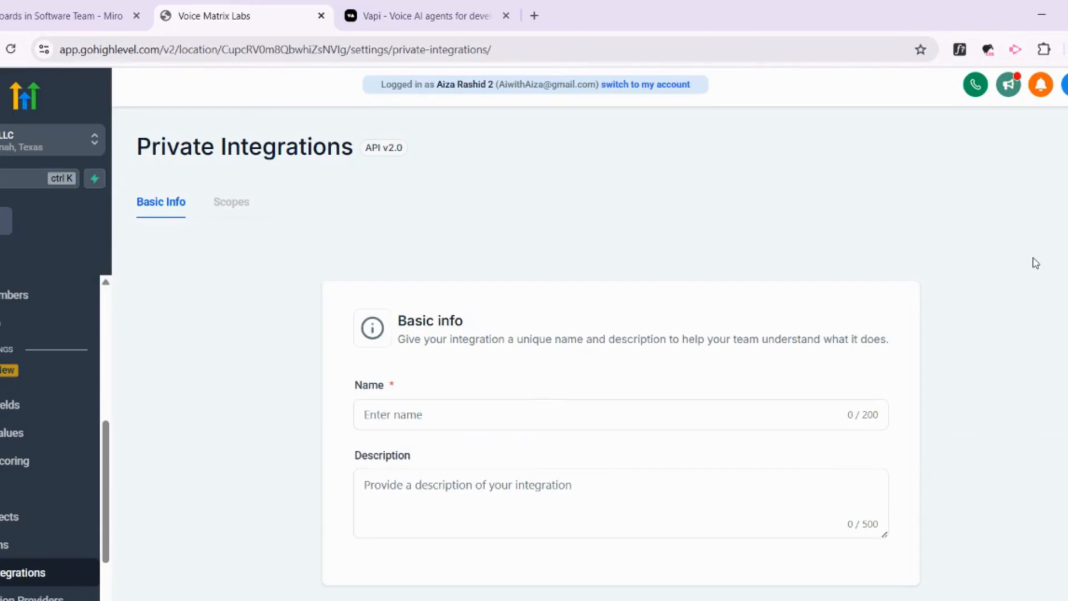
{"action": "left_click", "coordinate": [621, 415]}
{"action": "type", "text": "B"}
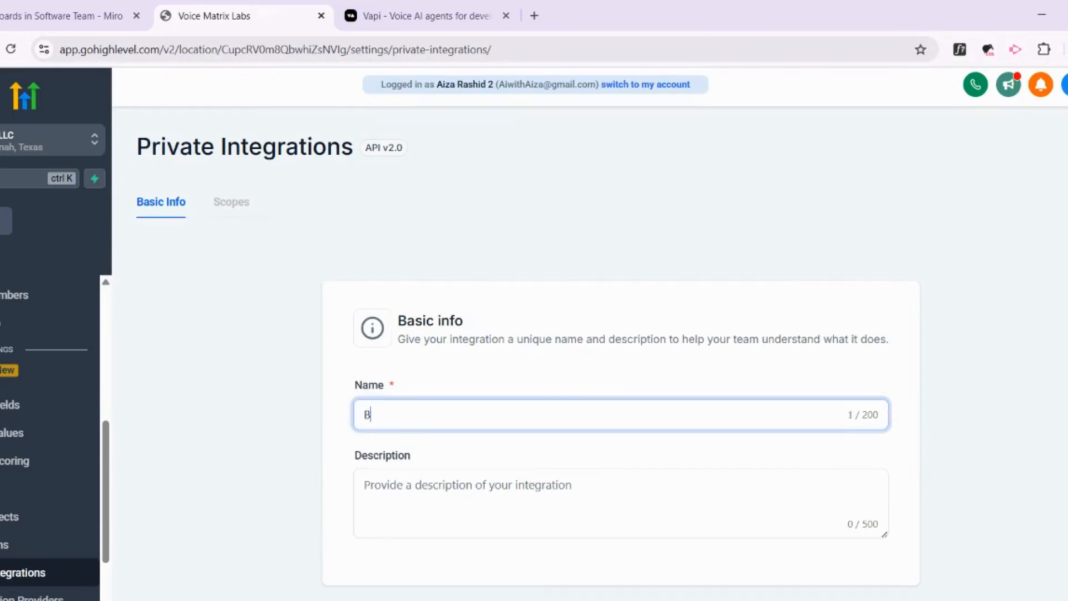
{"action": "left_click", "coordinate": [647, 496]}
{"action": "type", "text": "B"}
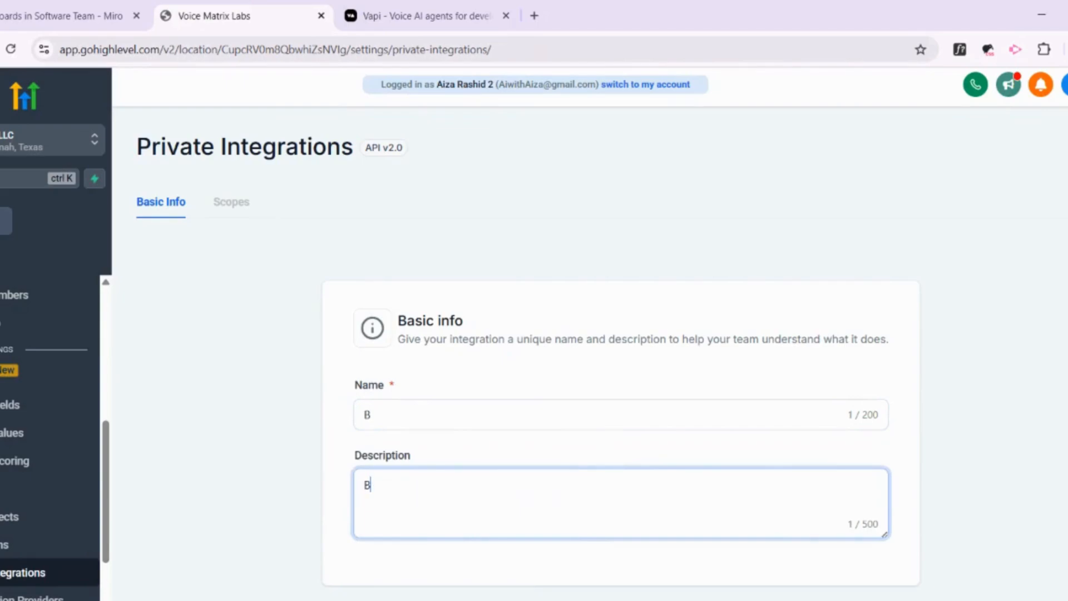
{"action": "left_click", "coordinate": [746, 576]}
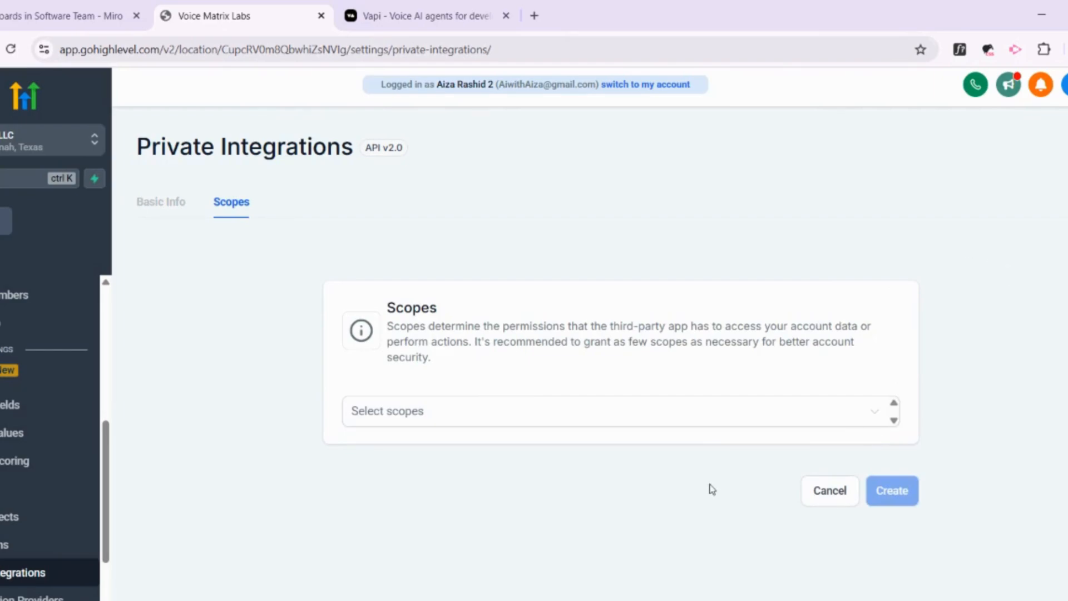
Select the View Contacts and Edit Contacts scopes for the new integration, and cancel its creation.
{"action": "left_click", "coordinate": [710, 425]}
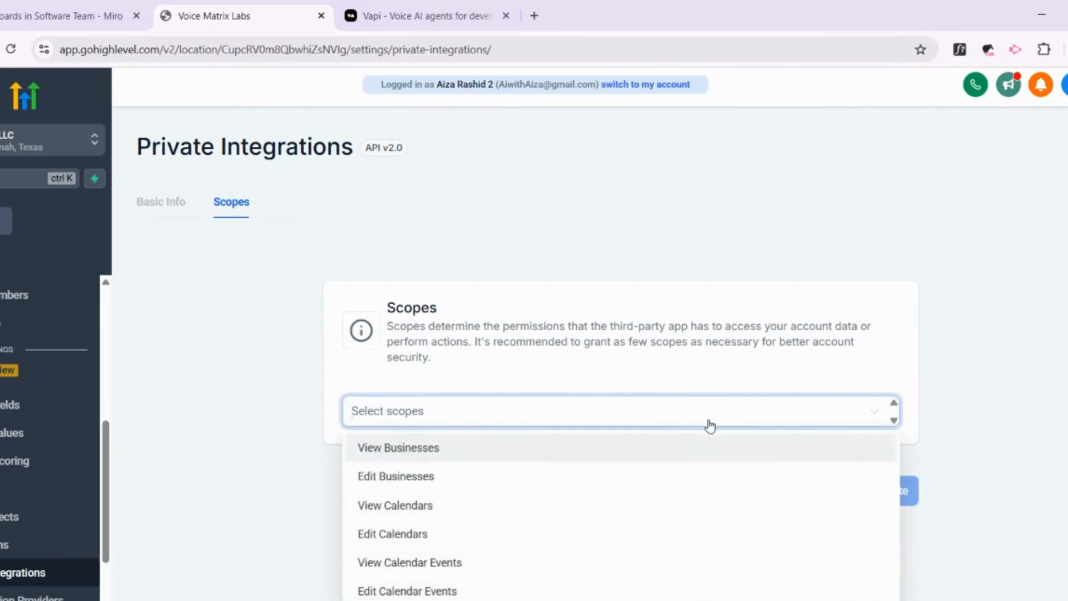
{"action": "type", "text": "co"}
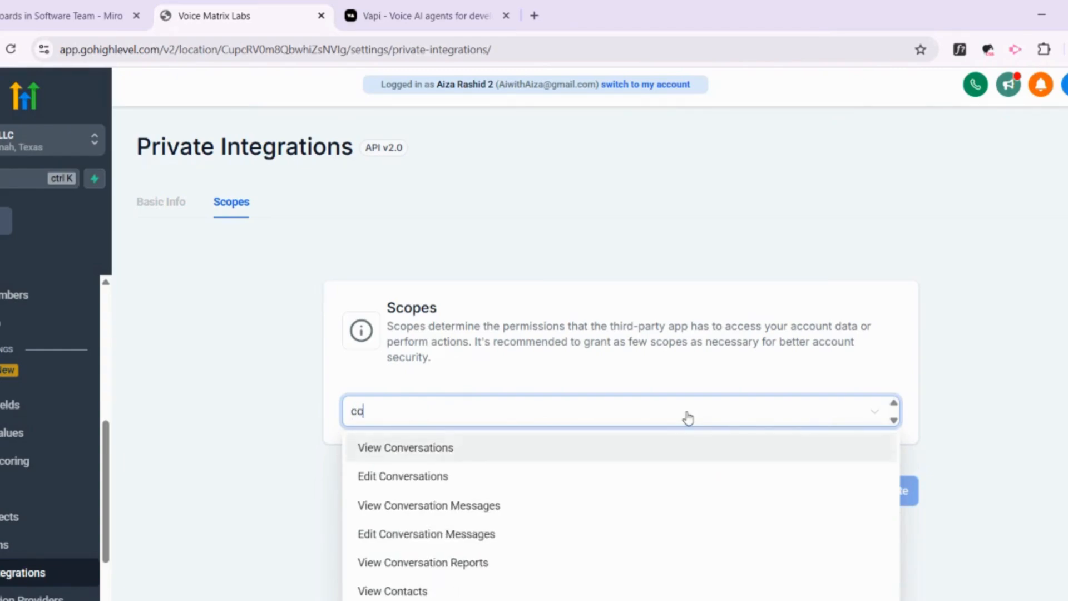
{"action": "type", "text": "ntact"}
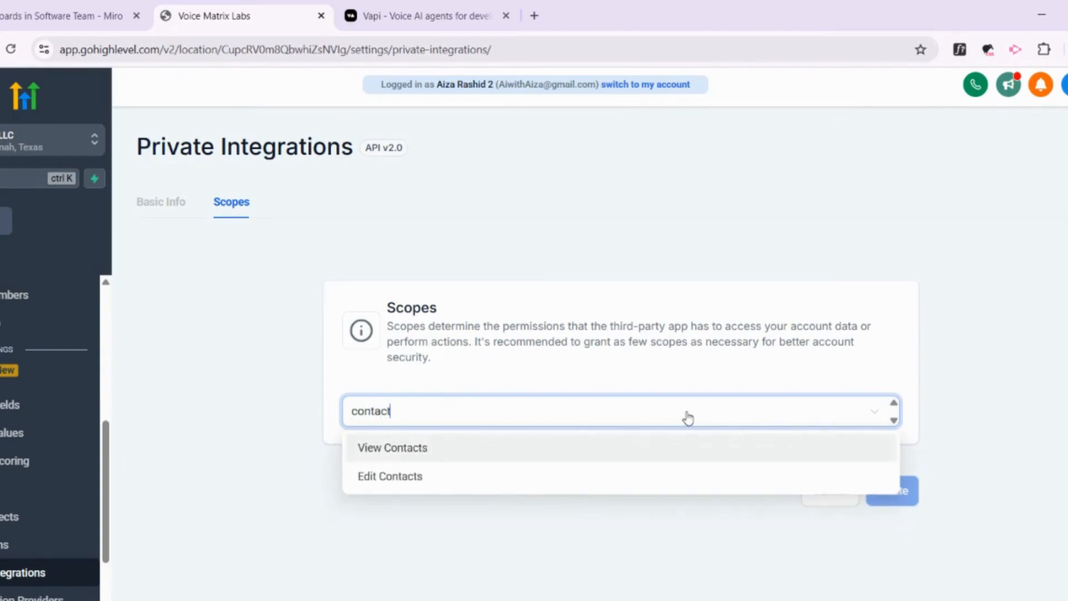
{"action": "type", "text": "s"}
{"action": "left_click", "coordinate": [686, 460]}
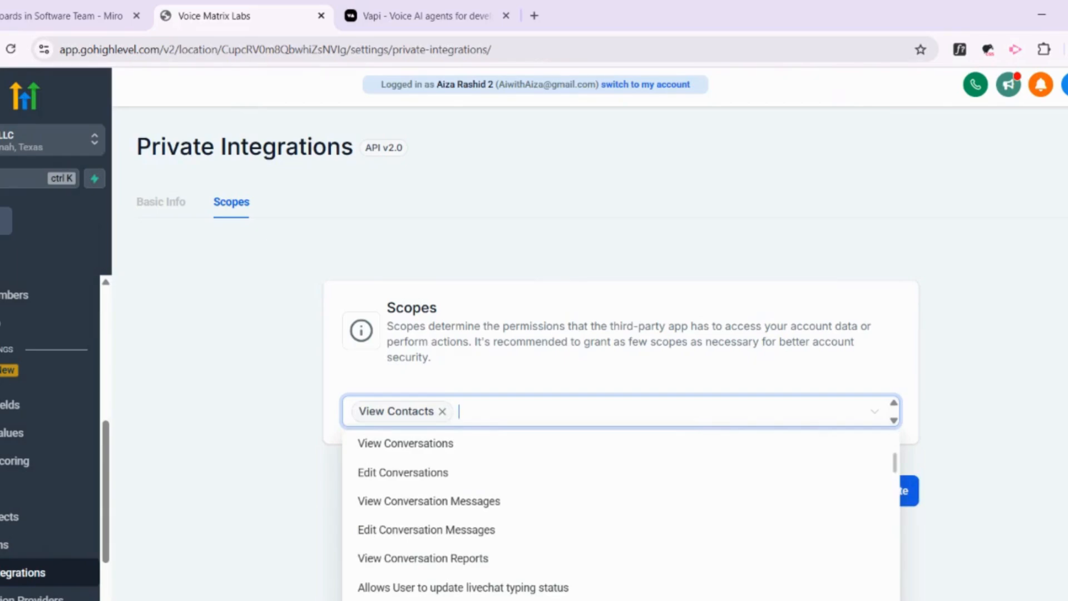
{"action": "type", "text": "con"}
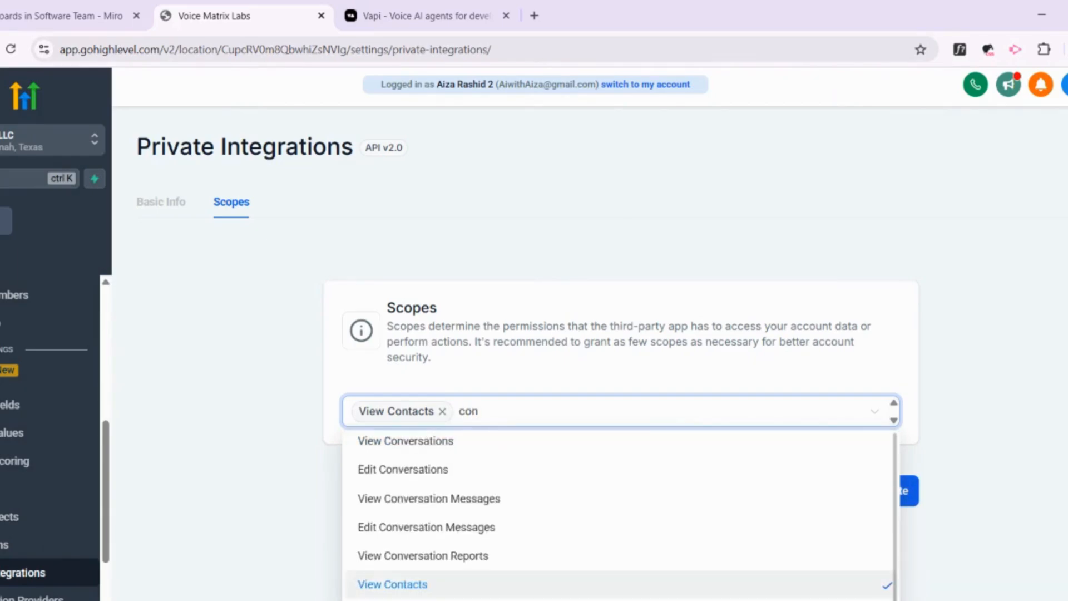
{"action": "key", "text": "Down"}
{"action": "key", "text": "Return"}
{"action": "left_click", "coordinate": [813, 302]}
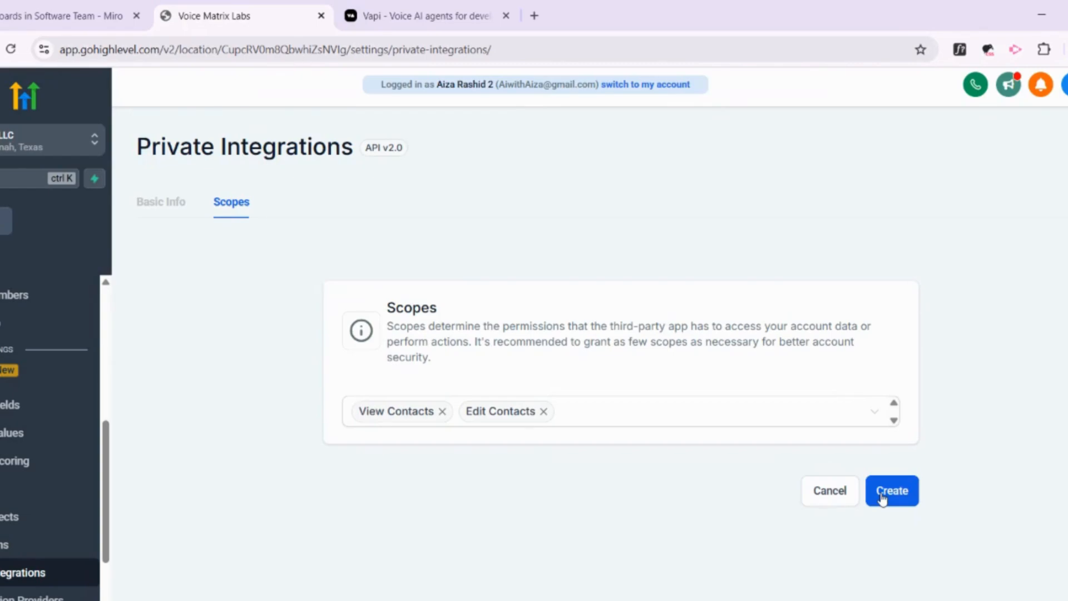
{"action": "left_click", "coordinate": [835, 492]}
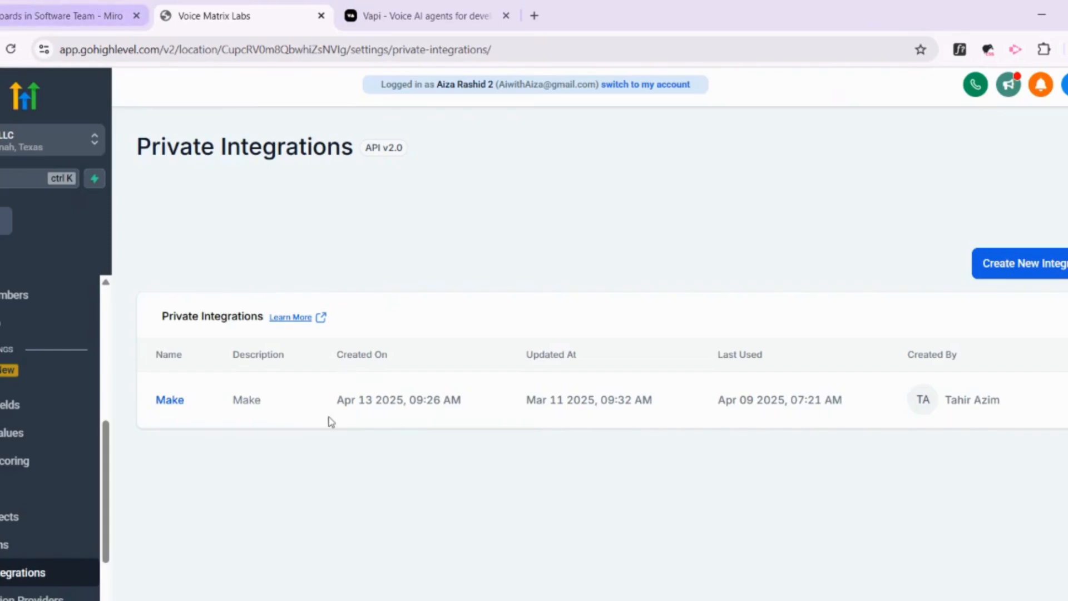
Switch to n8n in the other browser window and bring up the Vapi Calling workflow.
{"action": "mouse_move", "coordinate": [774, 600]}
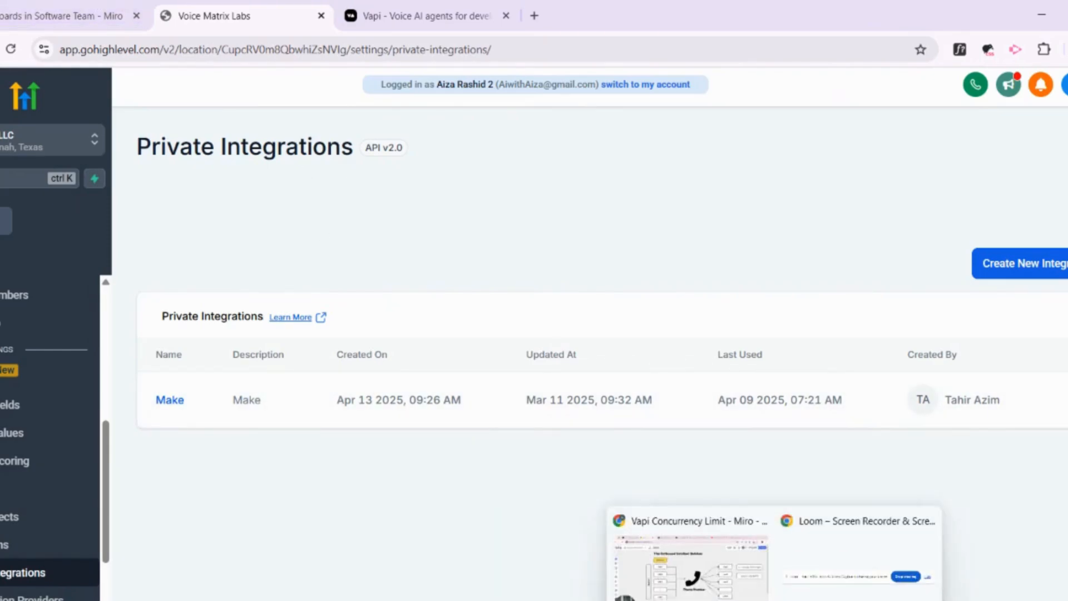
{"action": "left_click", "coordinate": [722, 593]}
{"action": "left_click", "coordinate": [903, 6]}
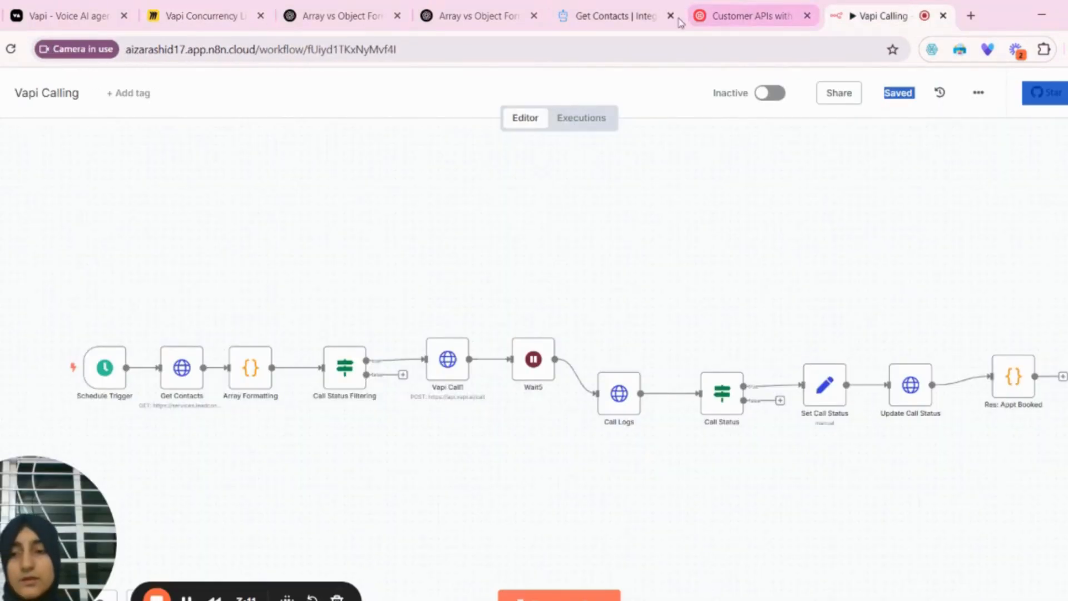
{"action": "left_click", "coordinate": [490, 48]}
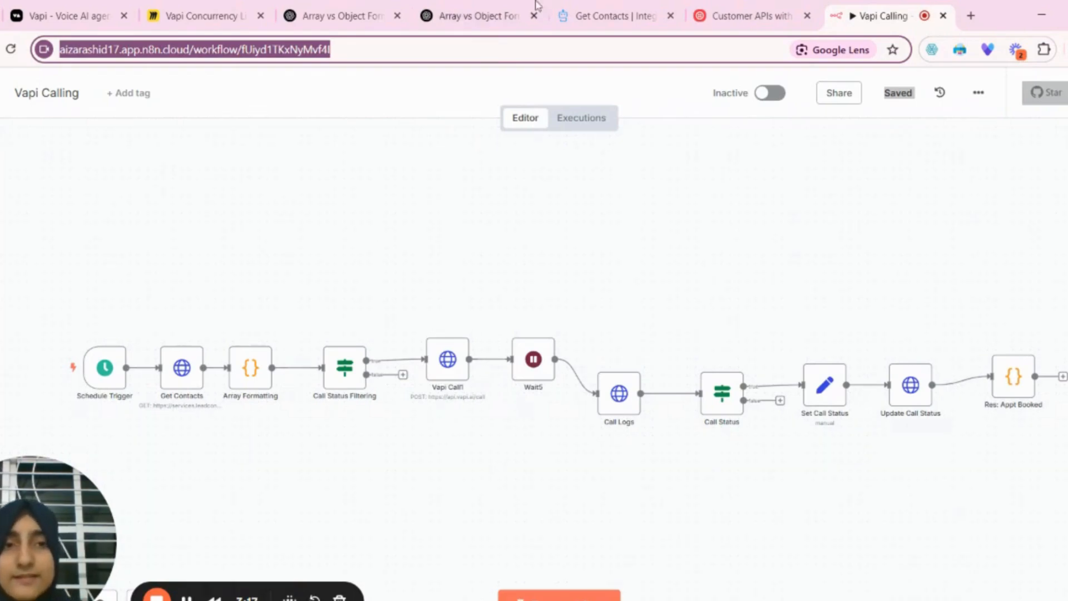
{"action": "mouse_move", "coordinate": [722, 10]}
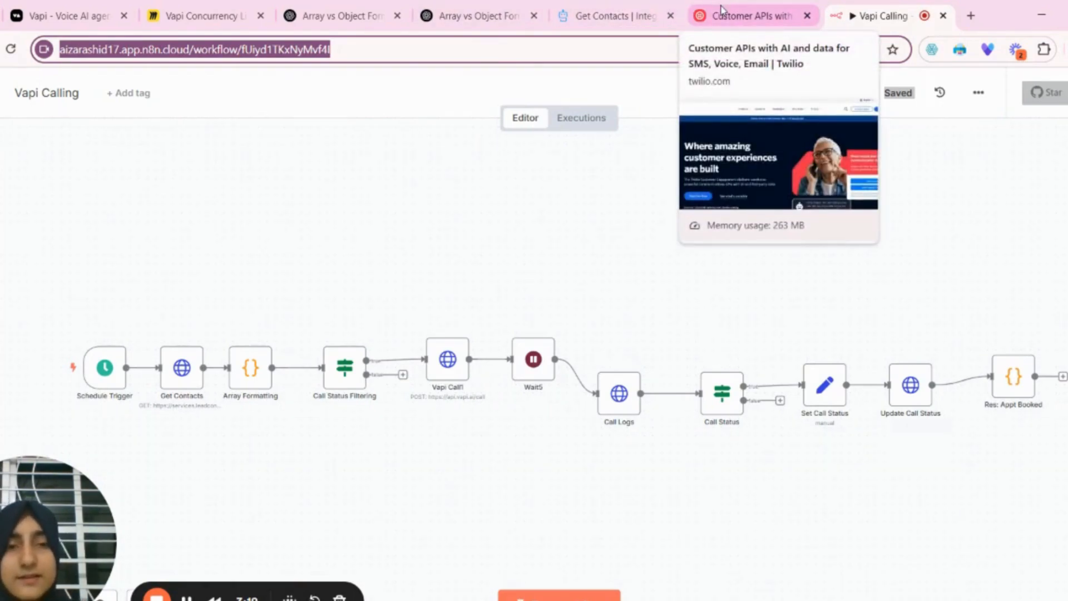
Open the Schedule Trigger node, review its trigger interval rules, and return to the workflow canvas.
{"action": "mouse_move", "coordinate": [103, 353]}
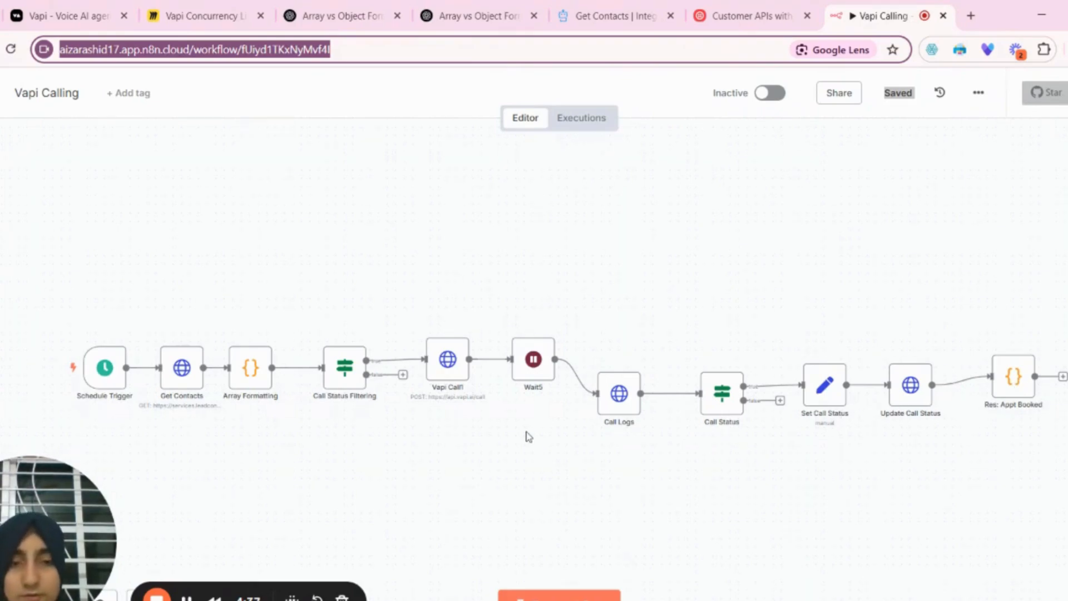
{"action": "mouse_move", "coordinate": [71, 380]}
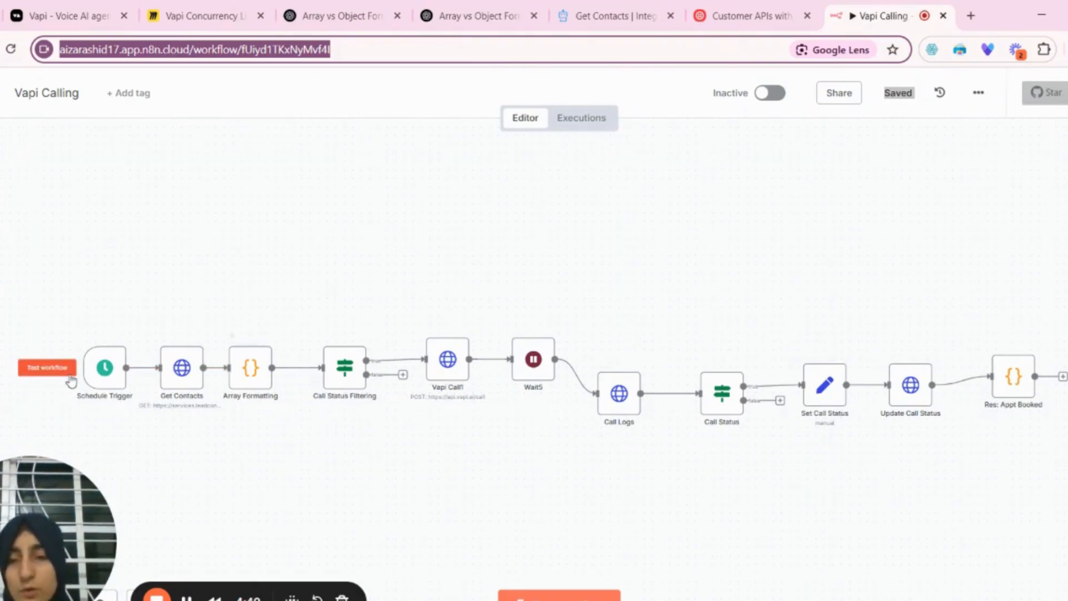
{"action": "double_click", "coordinate": [104, 374]}
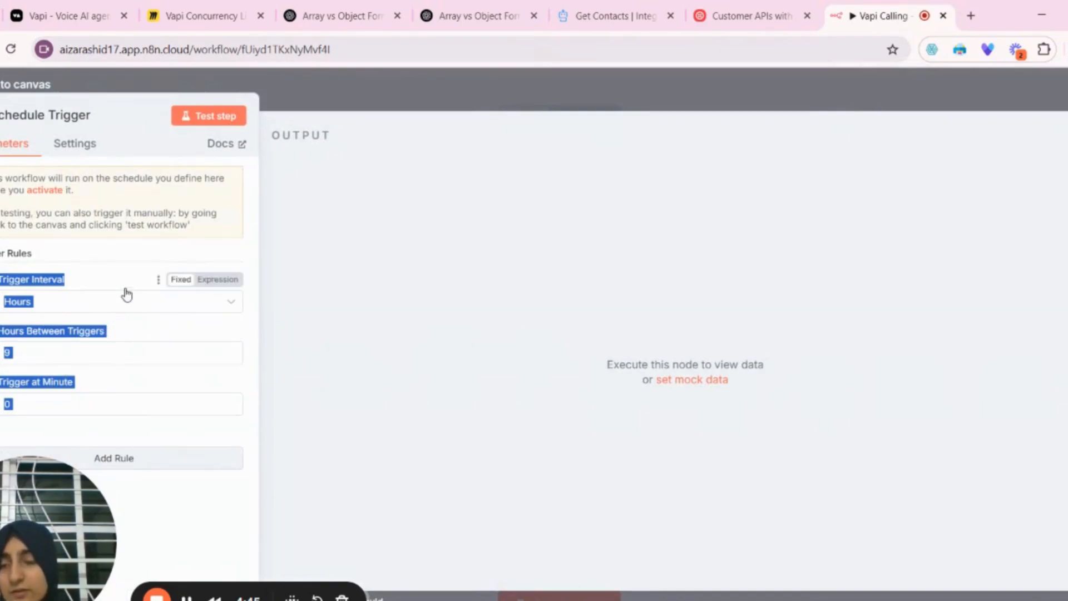
{"action": "left_click", "coordinate": [122, 272]}
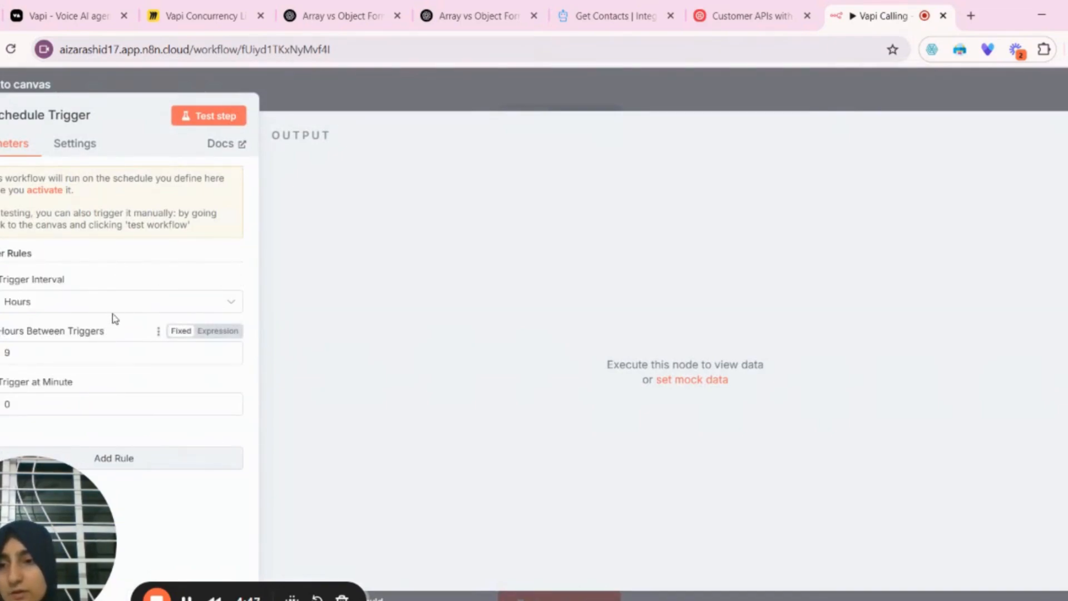
{"action": "left_click", "coordinate": [114, 307]}
{"action": "left_click", "coordinate": [117, 278]}
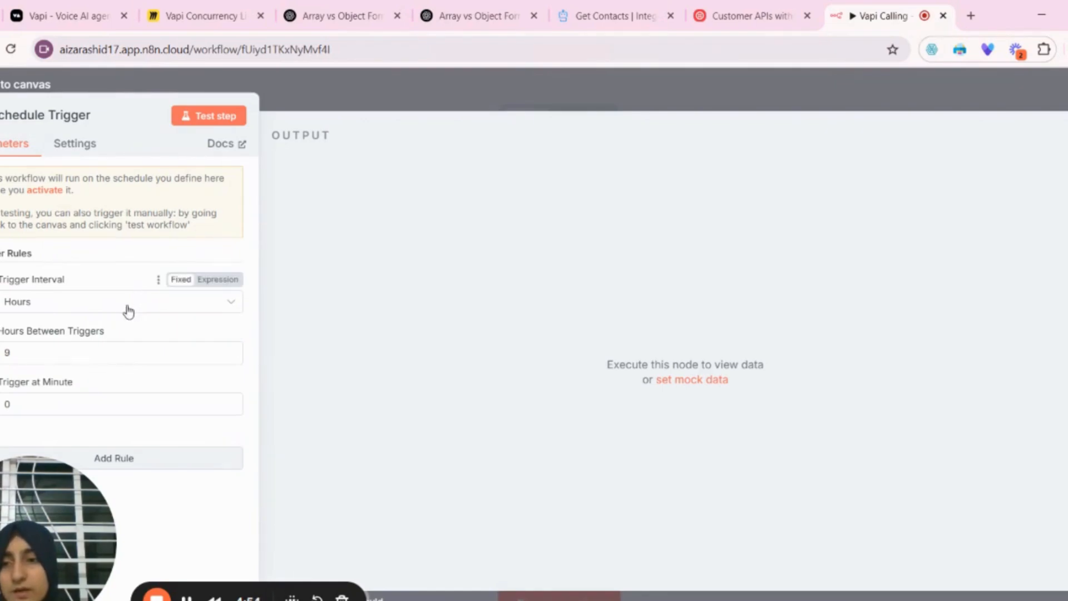
{"action": "left_click", "coordinate": [347, 96]}
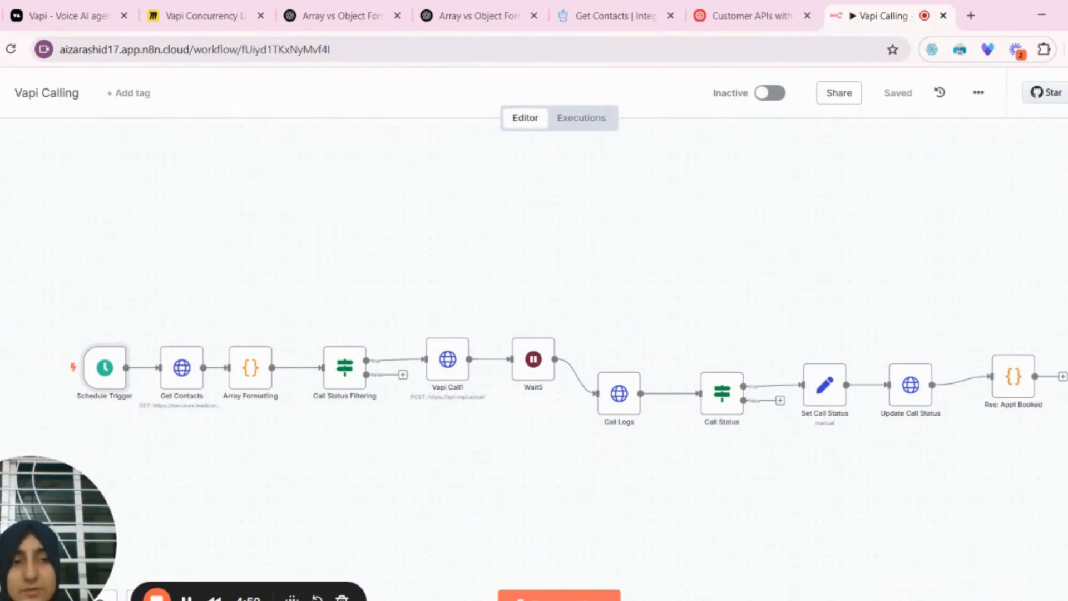
Search the node library for the HTTP Request node, and close it without adding anything.
{"action": "key", "text": "Tab"}
{"action": "type", "text": "h"}
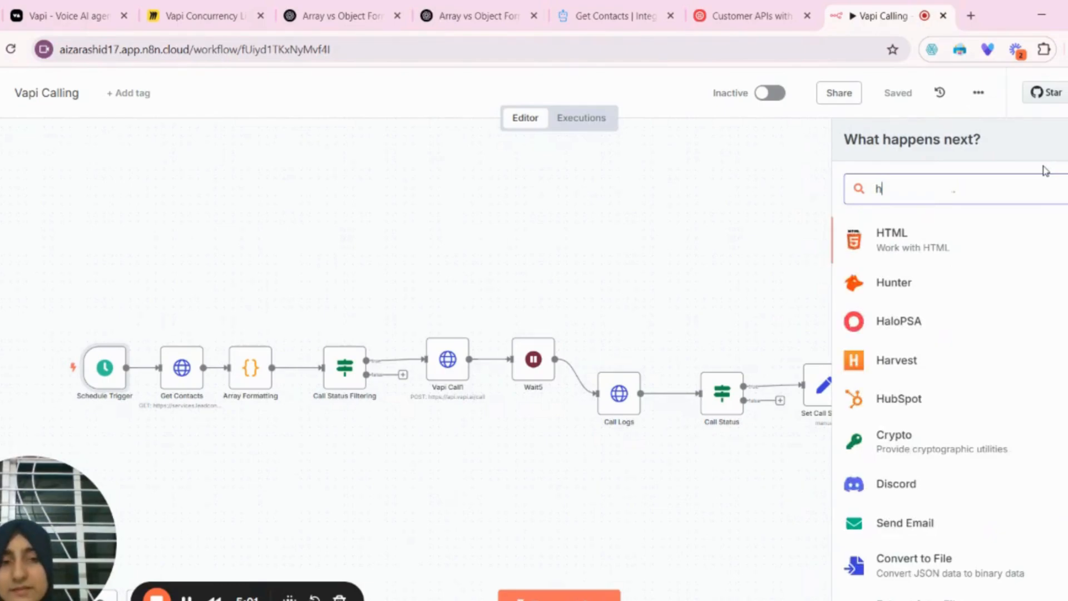
{"action": "type", "text": "tt"}
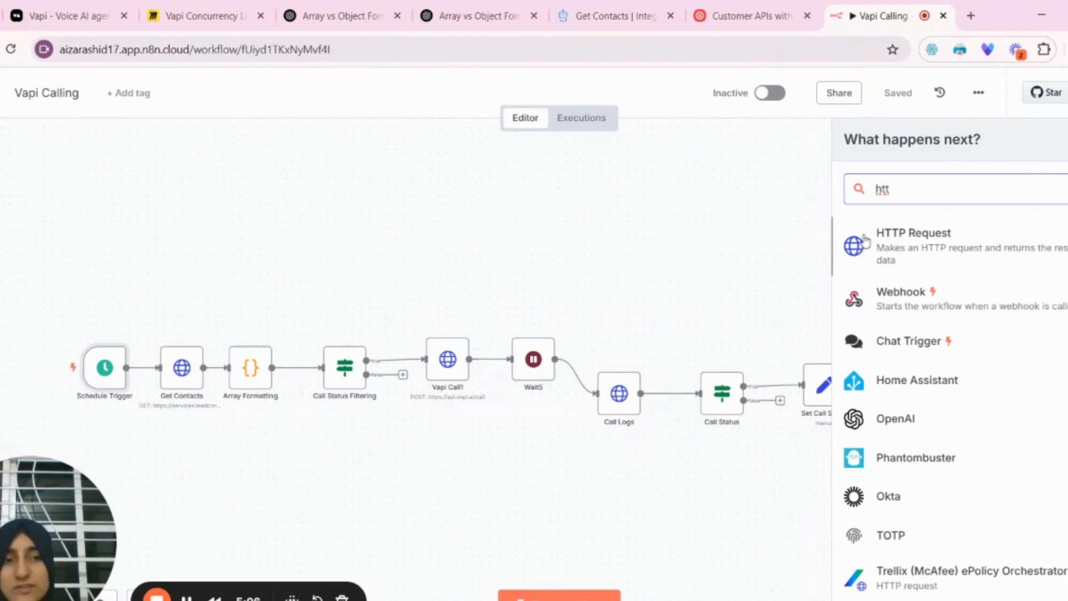
{"action": "key", "text": "BackSpace"}
{"action": "key", "text": "BackSpace"}
{"action": "key", "text": "BackSpace"}
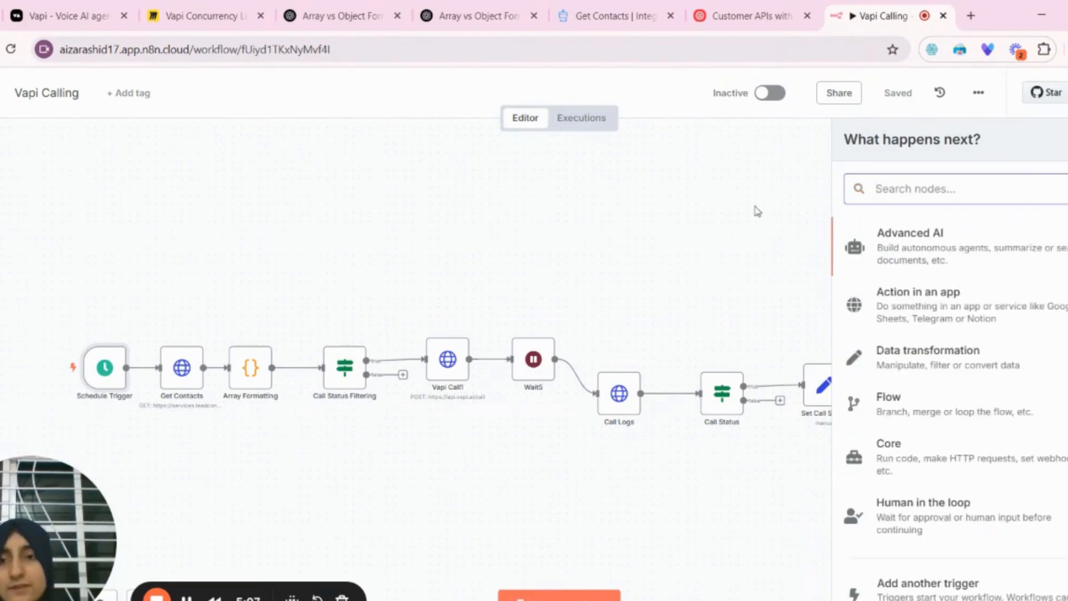
{"action": "left_click", "coordinate": [647, 152]}
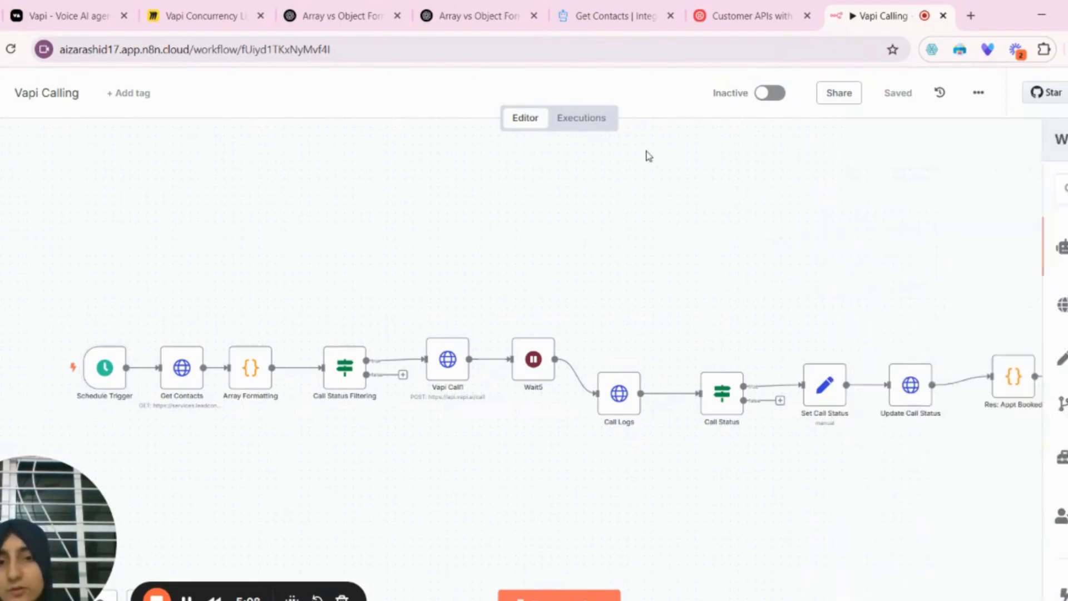
Open the Get Contacts node and compare its request URL with the endpoint and parameters in HighLevel's Get Contacts API documentation.
{"action": "double_click", "coordinate": [183, 368]}
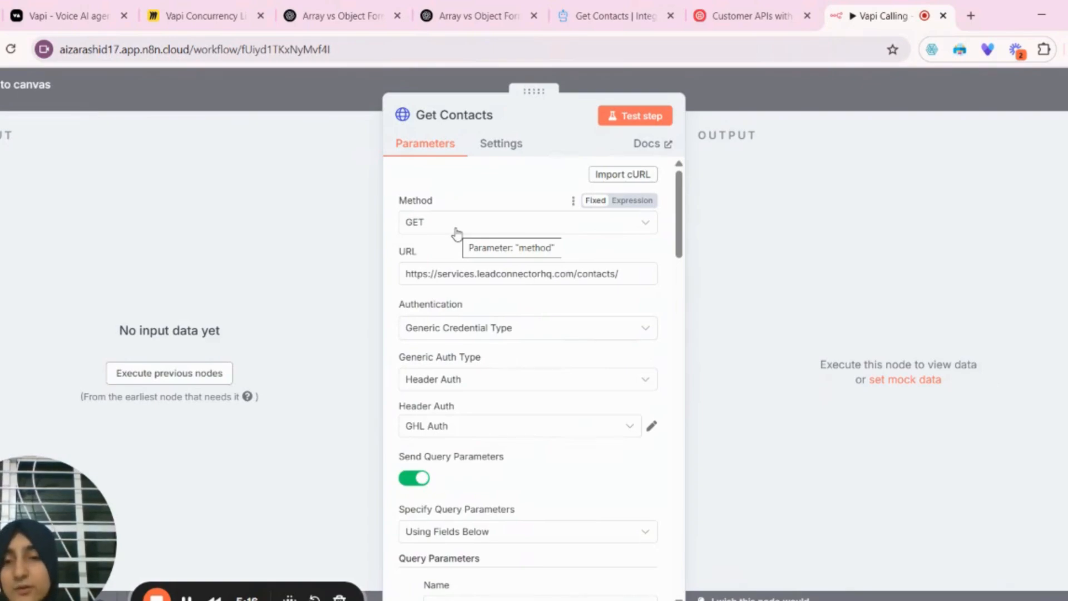
{"action": "left_click", "coordinate": [616, 274]}
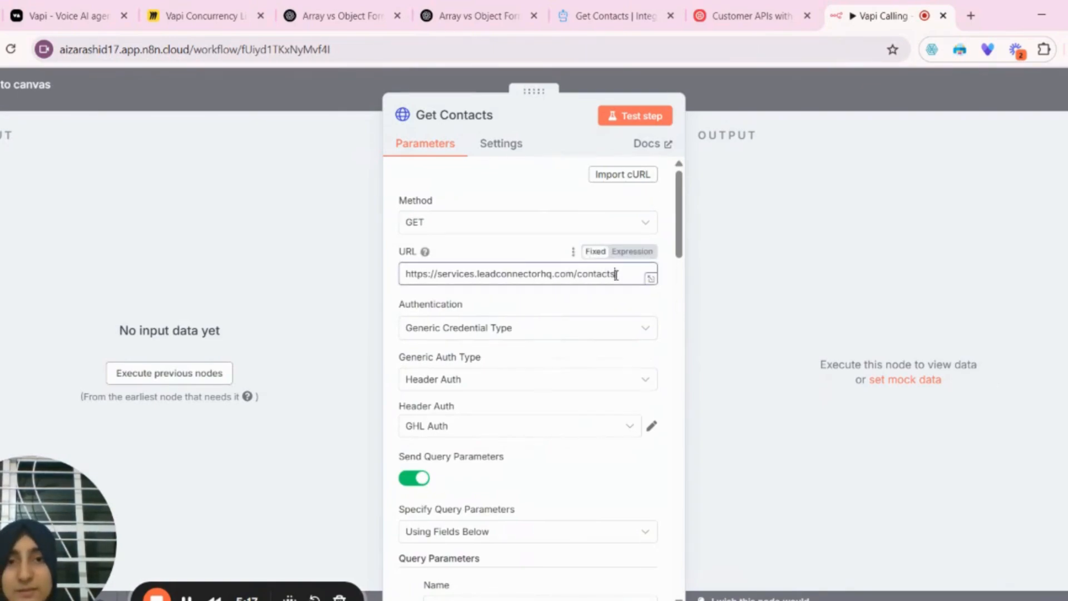
{"action": "left_click", "coordinate": [612, 16]}
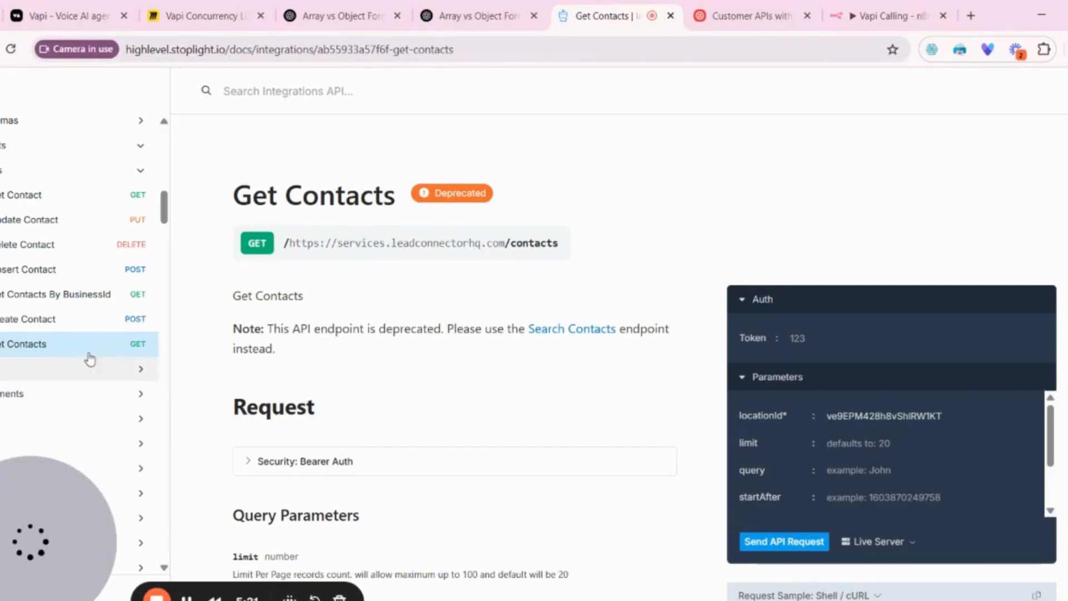
{"action": "triple_click", "coordinate": [551, 243]}
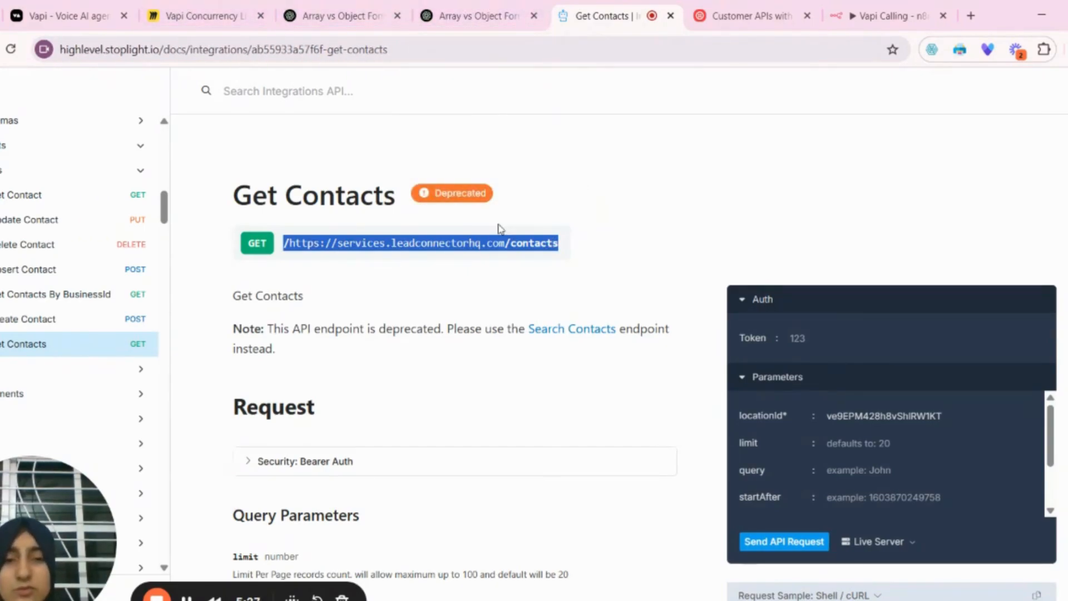
{"action": "scroll", "coordinate": [496, 231], "scroll_direction": "down", "scroll_amount": 2}
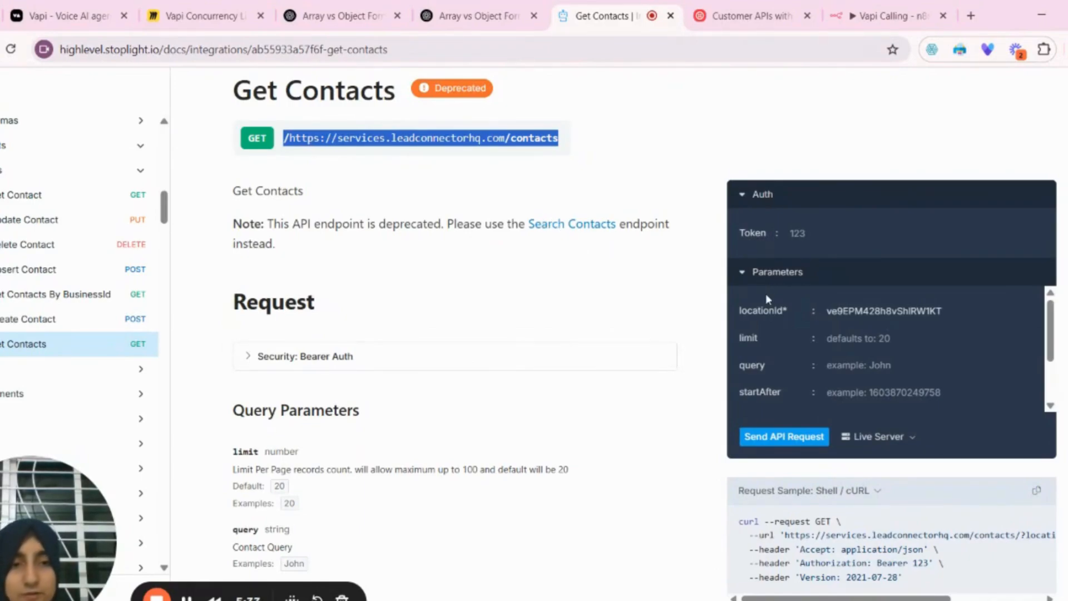
{"action": "scroll", "coordinate": [766, 293], "scroll_direction": "down", "scroll_amount": 3}
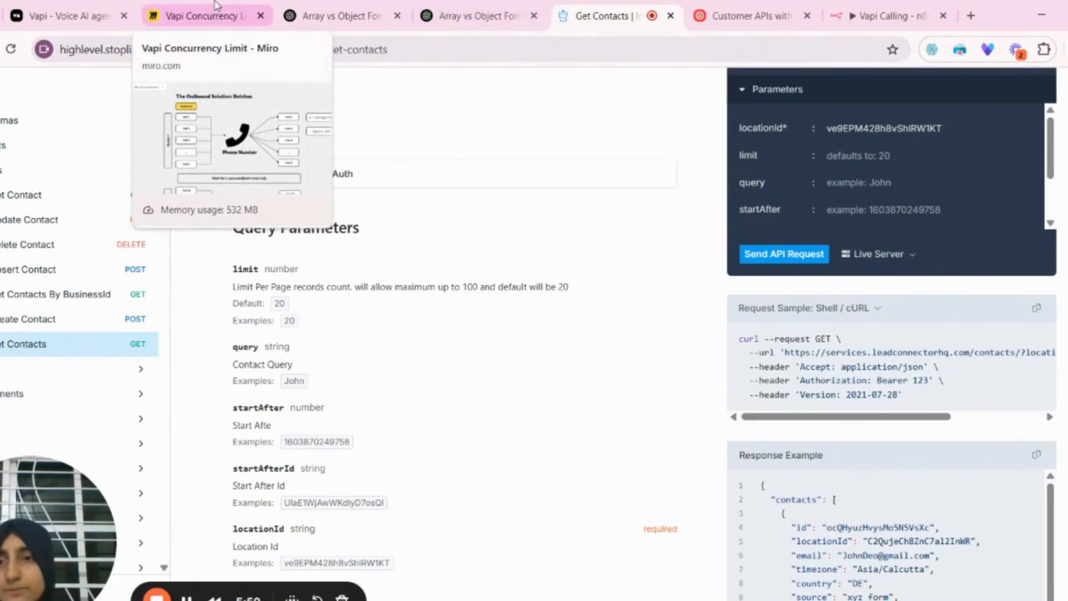
Return to the Get Contacts node in n8n, keep Generic Credential Type as authentication, and choose Header Auth as the generic auth type.
{"action": "left_click", "coordinate": [879, 14]}
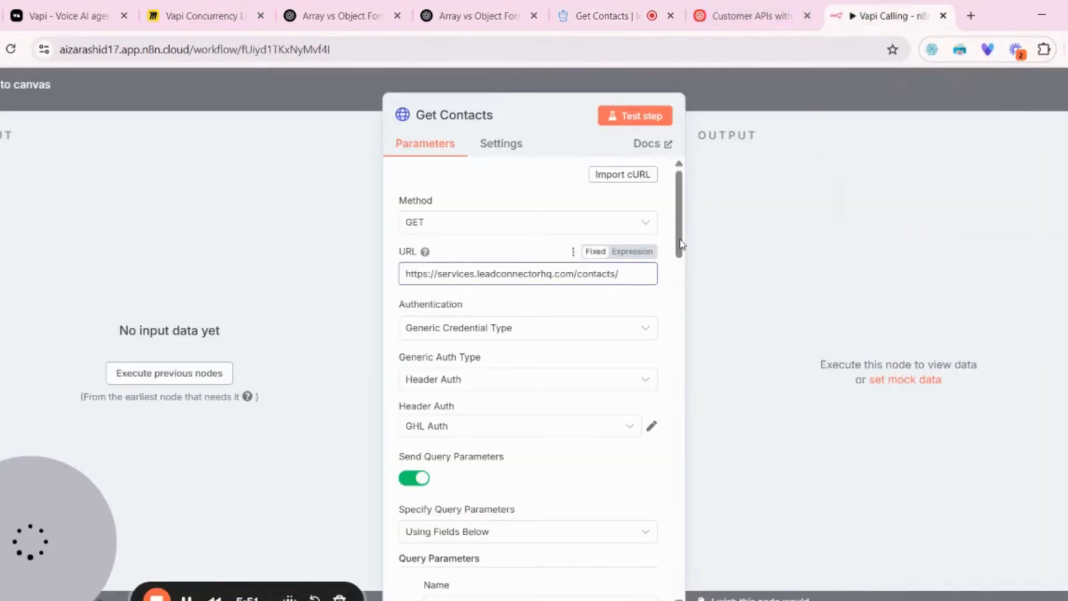
{"action": "left_click", "coordinate": [616, 276]}
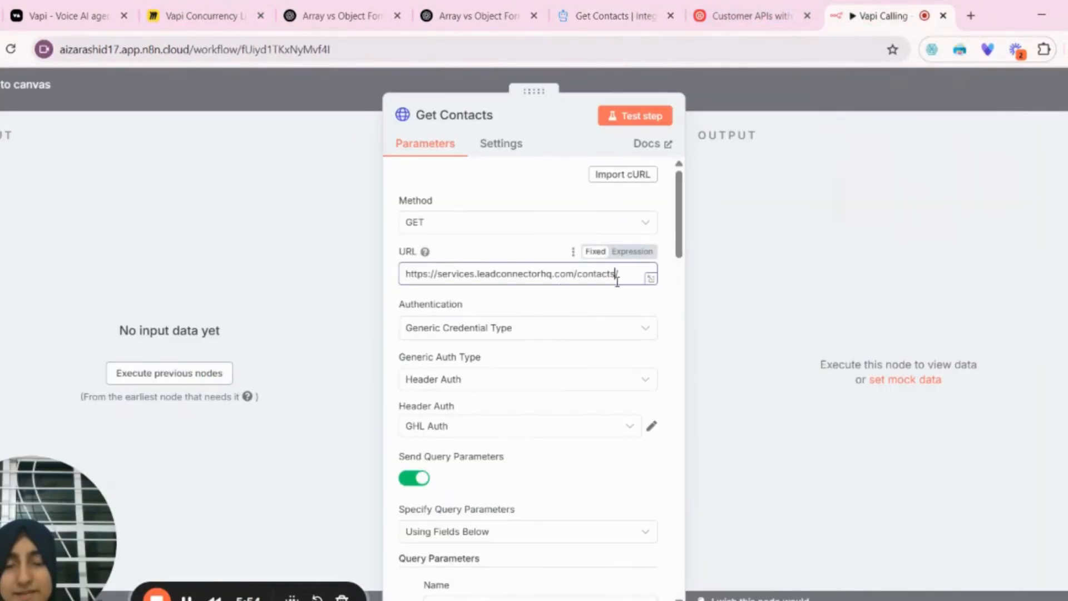
{"action": "left_click", "coordinate": [547, 334]}
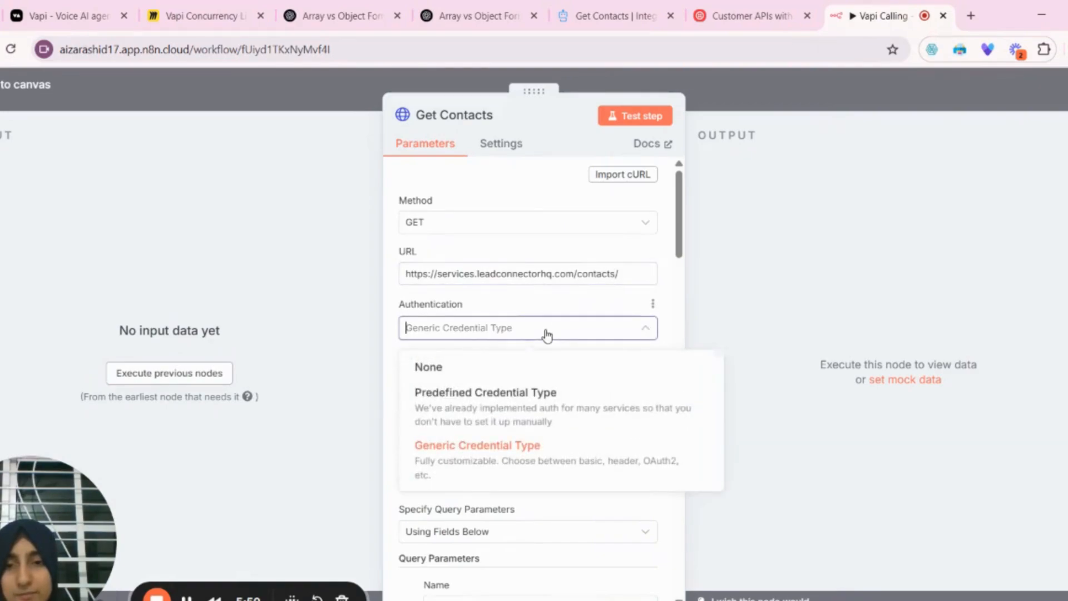
{"action": "left_click", "coordinate": [546, 335]}
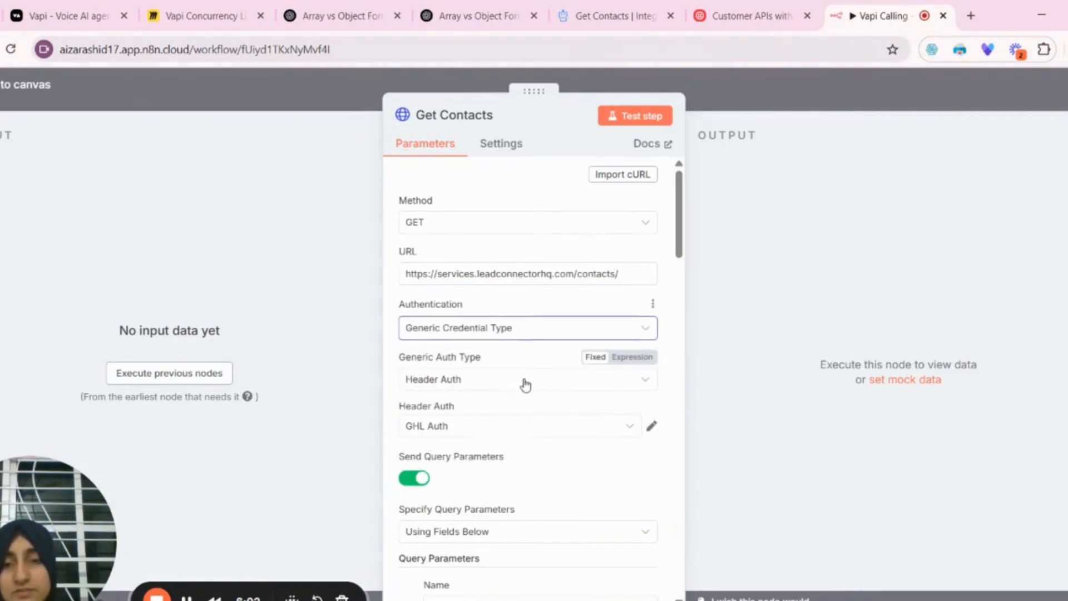
{"action": "left_click", "coordinate": [526, 382]}
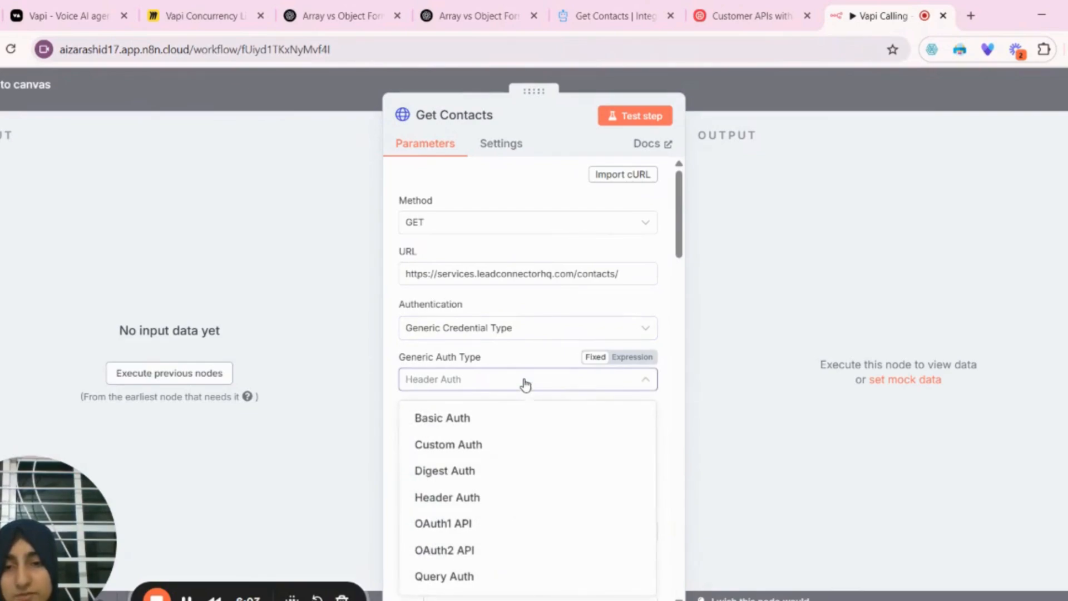
{"action": "left_click", "coordinate": [476, 500]}
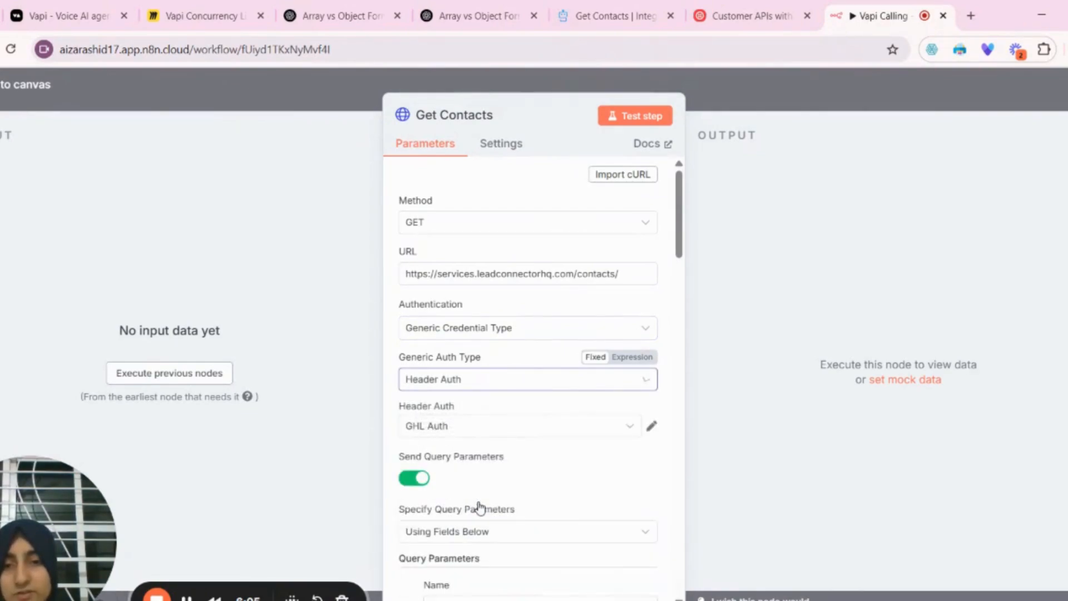
Start a new Header Auth credential for the node with the name Authorization and the value prefix Bearer.
{"action": "scroll", "coordinate": [495, 473], "scroll_direction": "down", "scroll_amount": 1}
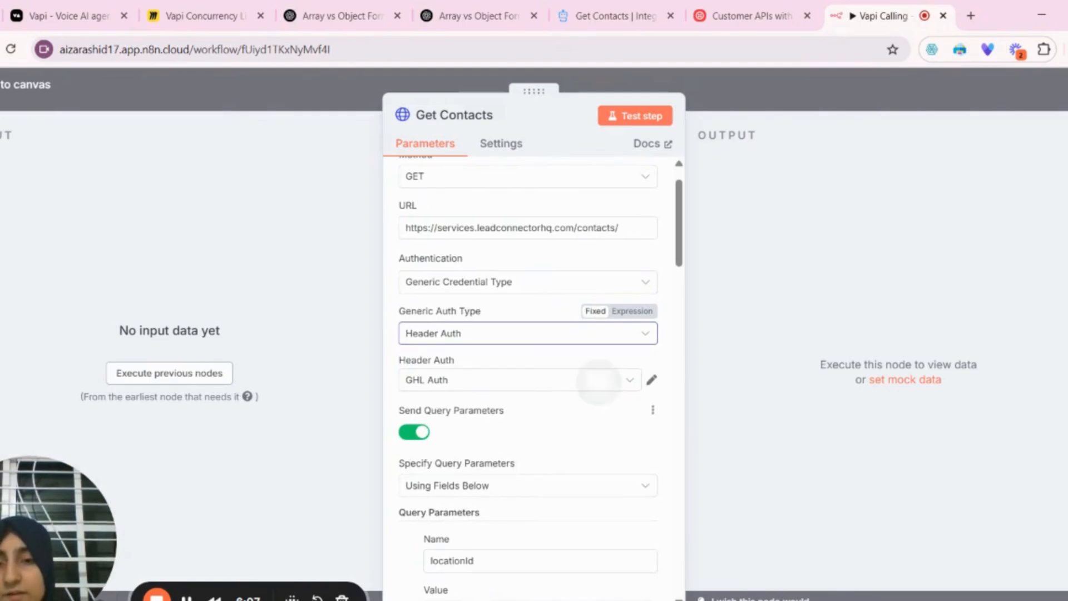
{"action": "left_click", "coordinate": [596, 379]}
{"action": "left_click", "coordinate": [596, 378]}
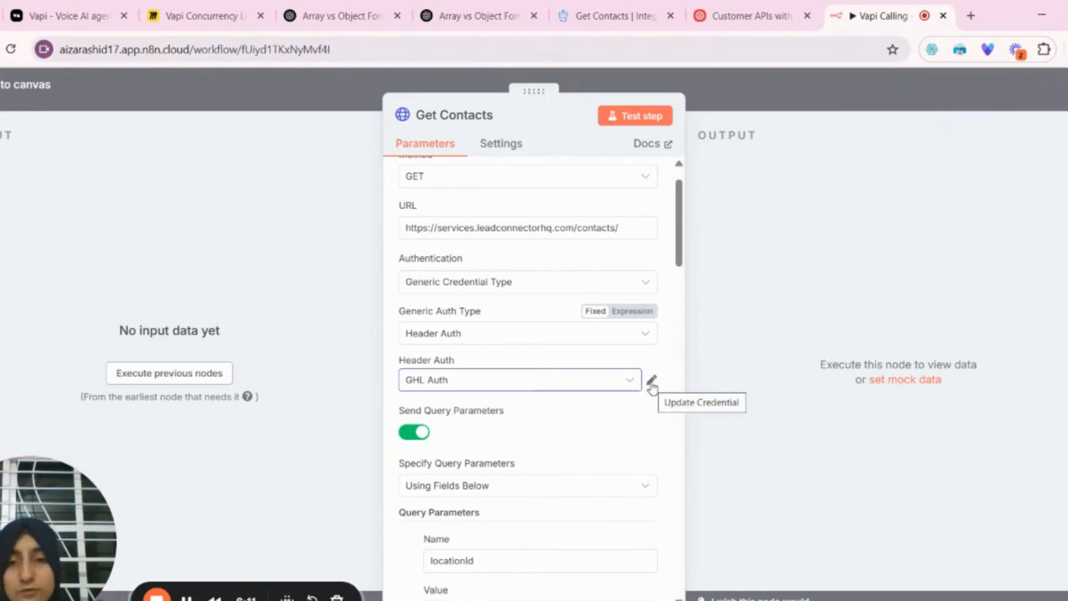
{"action": "left_click", "coordinate": [604, 379]}
{"action": "left_click", "coordinate": [520, 506]}
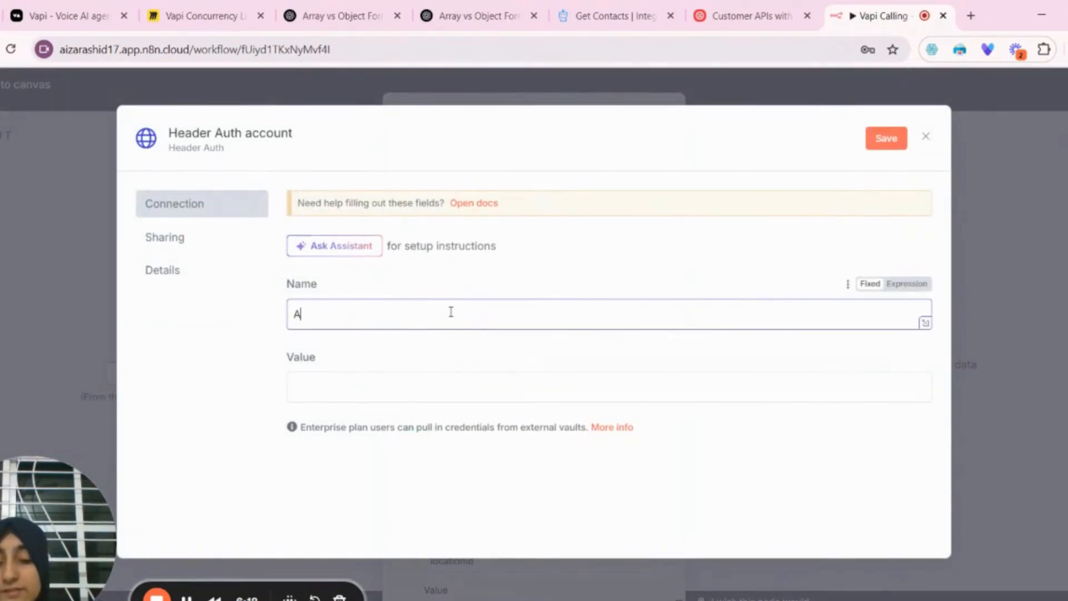
{"action": "type", "text": "Authoriza"}
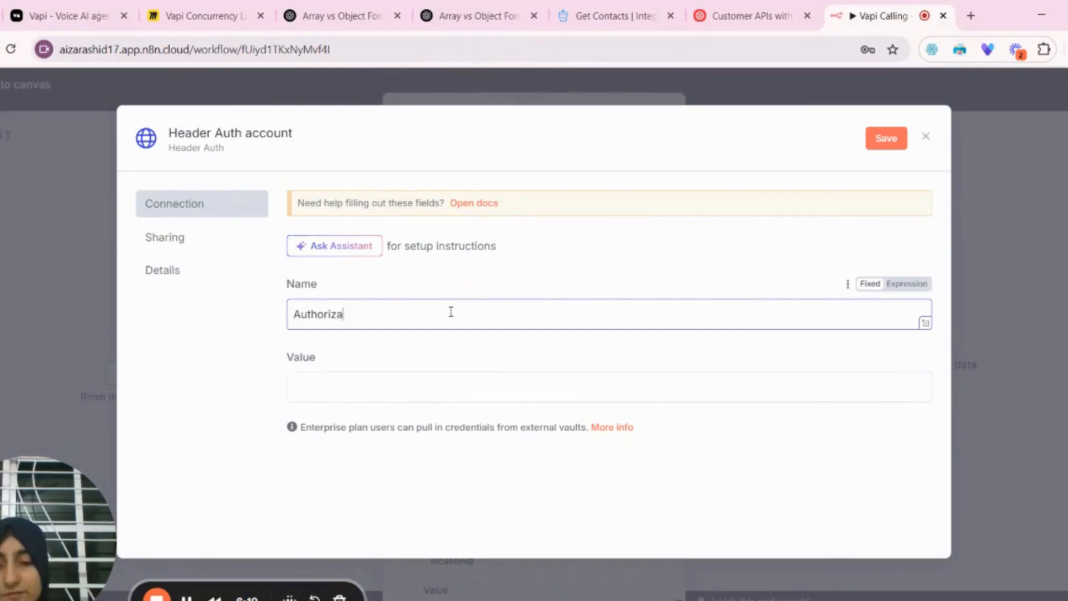
{"action": "type", "text": "rti"}
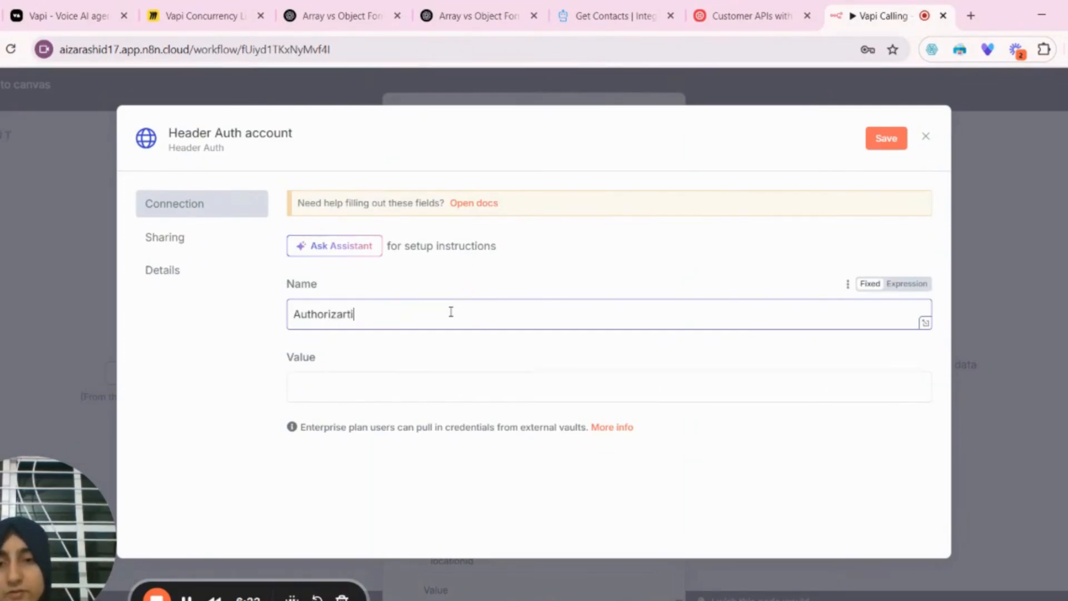
{"action": "type", "text": "on"}
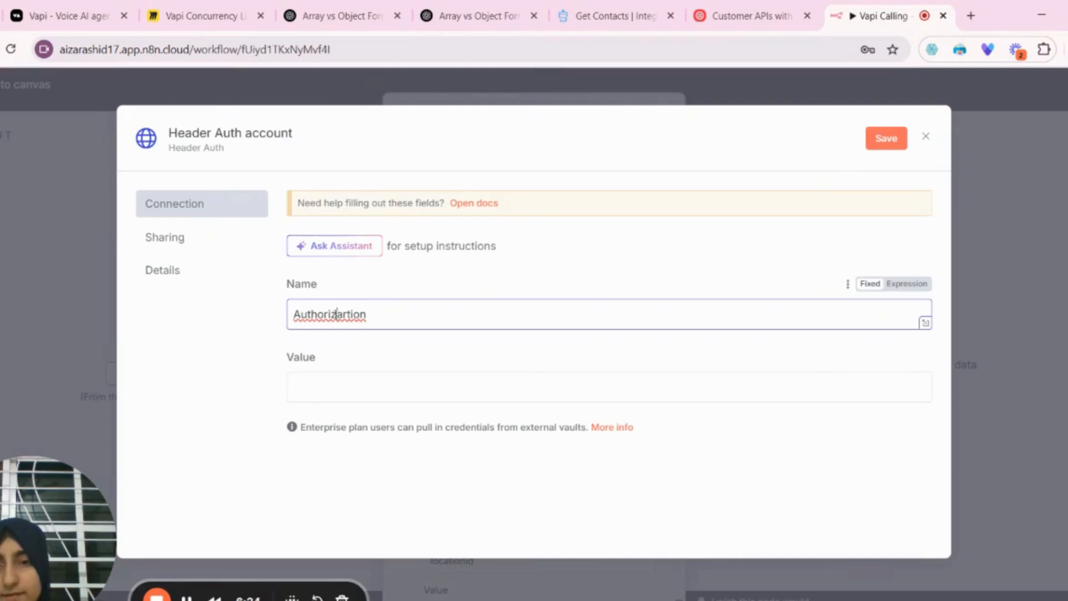
{"action": "left_click", "coordinate": [347, 314]}
{"action": "key", "text": "BackSpace"}
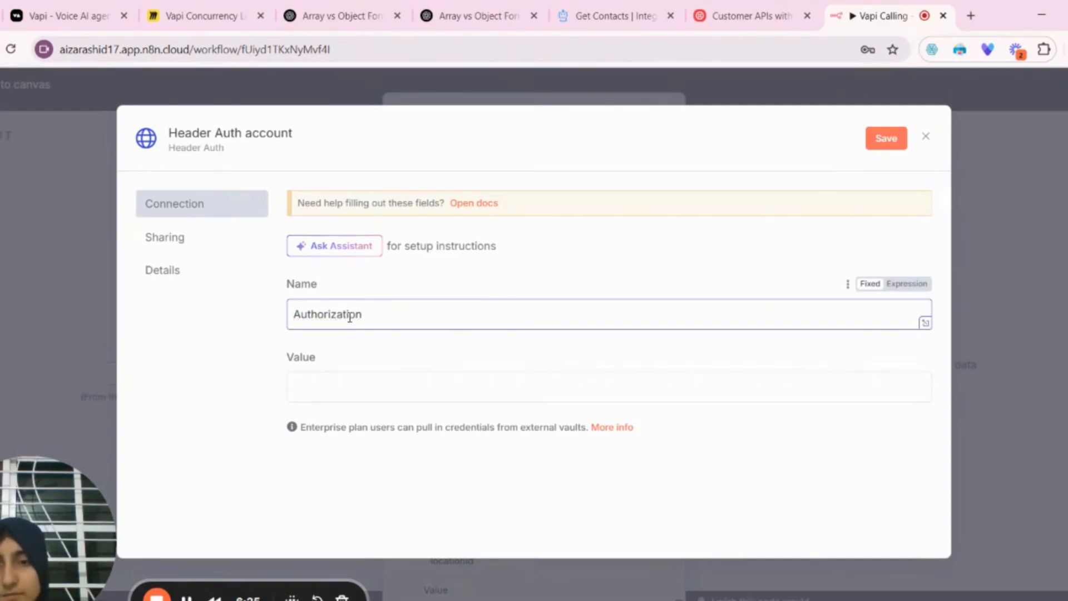
{"action": "left_click", "coordinate": [336, 379]}
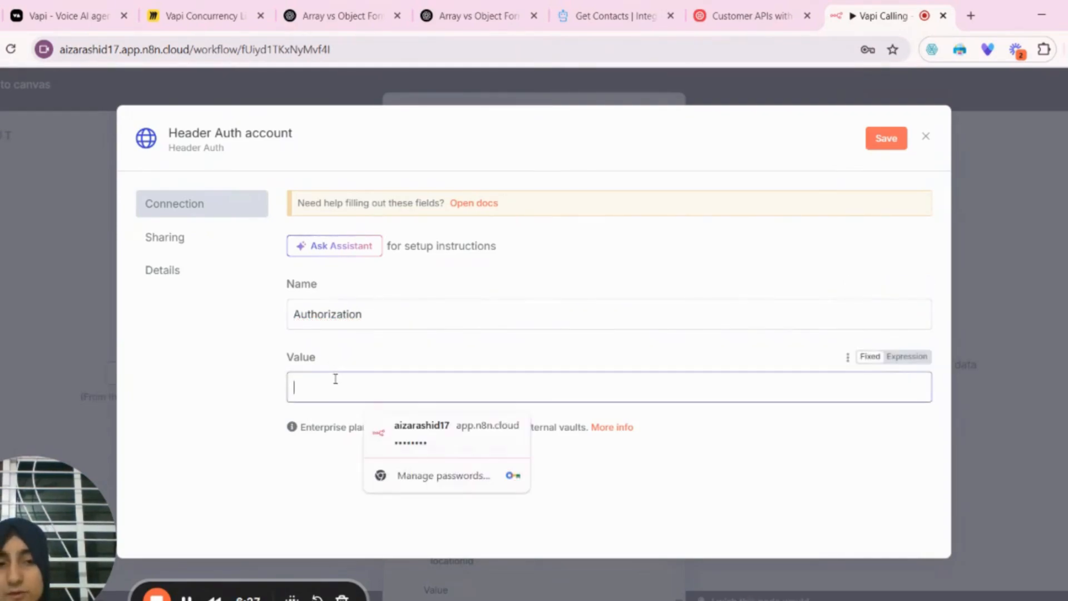
{"action": "type", "text": "Bearer"}
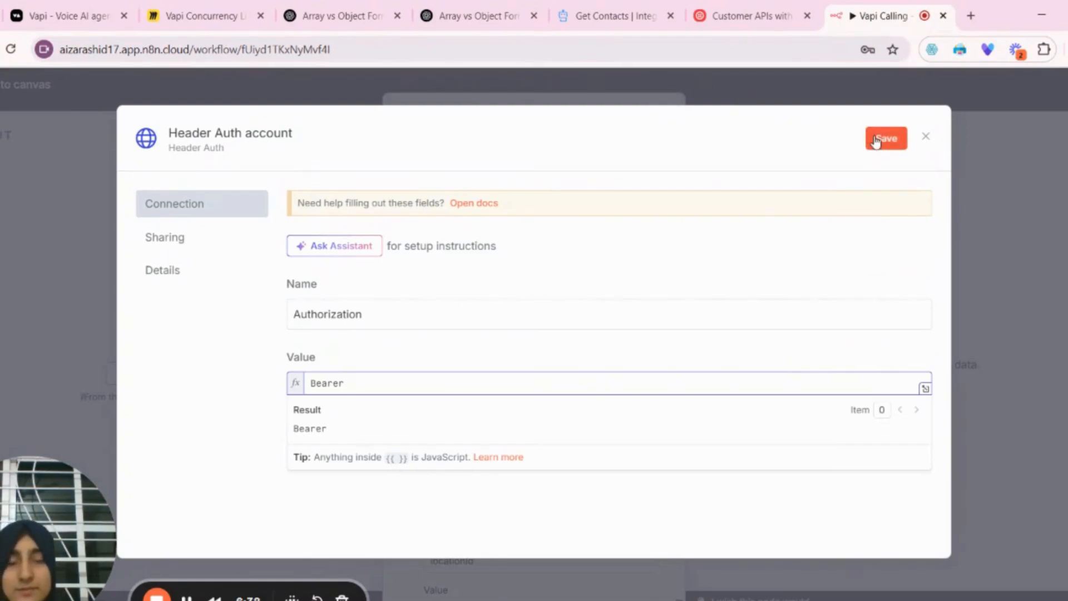
Rename the new Header Auth credential as GHL aUTH.
{"action": "left_click", "coordinate": [292, 134]}
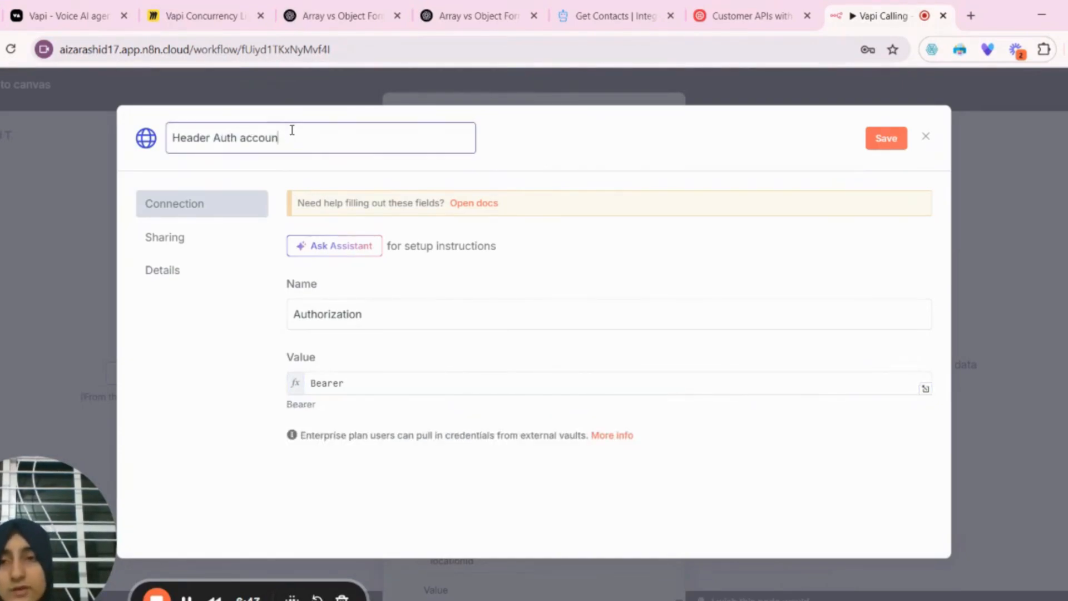
{"action": "key", "text": "BackSpace"}
{"action": "key", "text": "BackSpace"}
{"action": "key", "text": "BackSpace"}
{"action": "key", "text": "BackSpace"}
{"action": "key", "text": "BackSpace"}
{"action": "key", "text": "BackSpace"}
{"action": "key", "text": "BackSpace"}
{"action": "key", "text": "BackSpace"}
{"action": "key", "text": "BackSpace"}
{"action": "key", "text": "BackSpace"}
{"action": "key", "text": "BackSpace"}
{"action": "key", "text": "BackSpace"}
{"action": "key", "text": "BackSpace"}
{"action": "key", "text": "BackSpace"}
{"action": "key", "text": "BackSpace"}
{"action": "key", "text": "BackSpace"}
{"action": "key", "text": "BackSpace"}
{"action": "key", "text": "BackSpace"}
{"action": "type", "text": "GHL aUTH"}
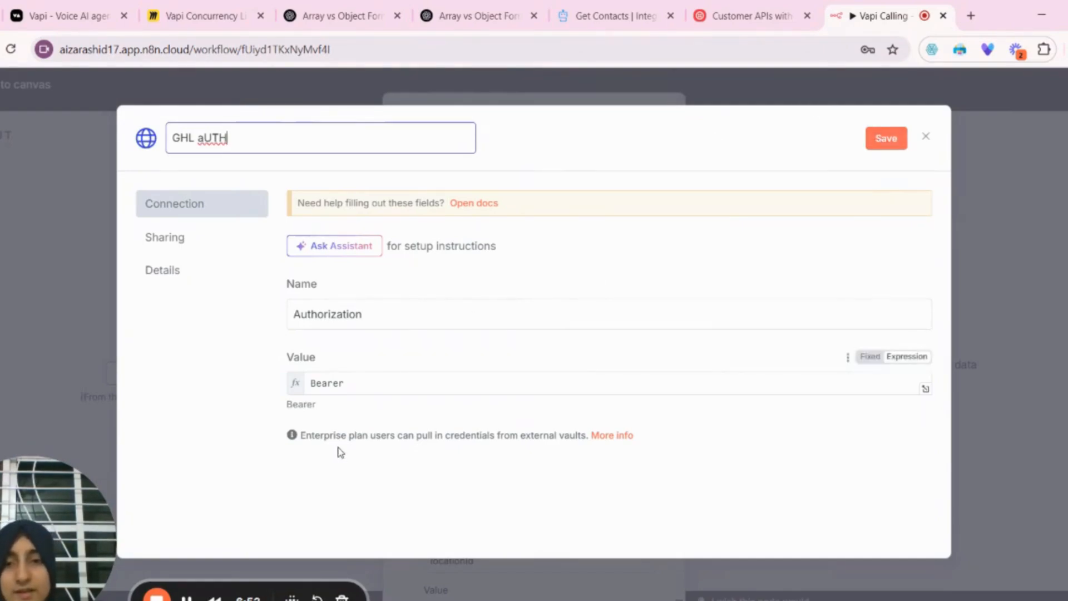
Discard the new credential without saving, and leave GHL Auth as the node's header credential.
{"action": "left_click", "coordinate": [370, 389]}
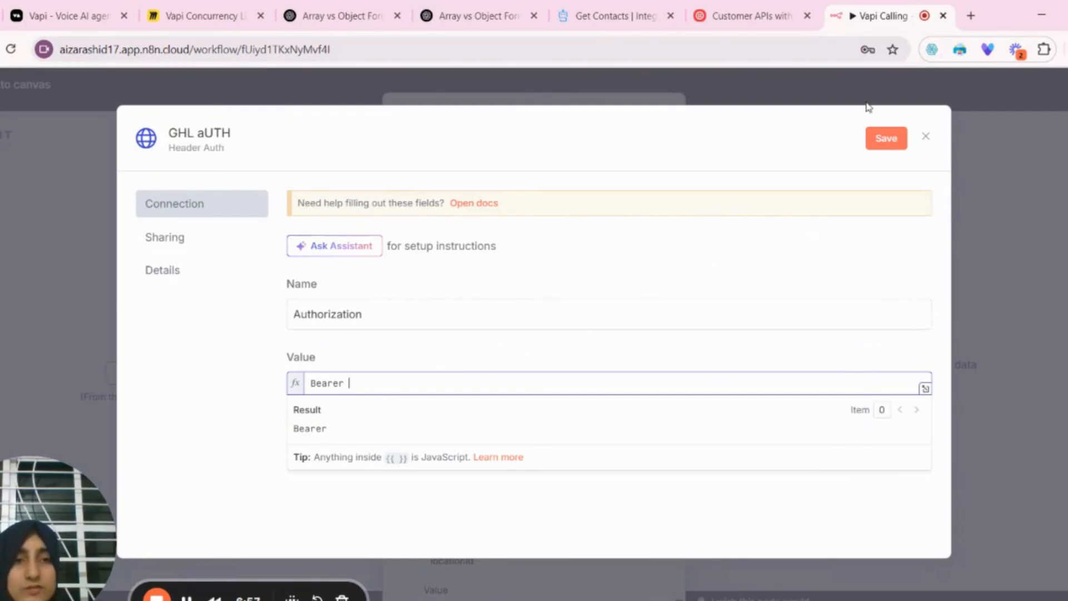
{"action": "left_click", "coordinate": [926, 138]}
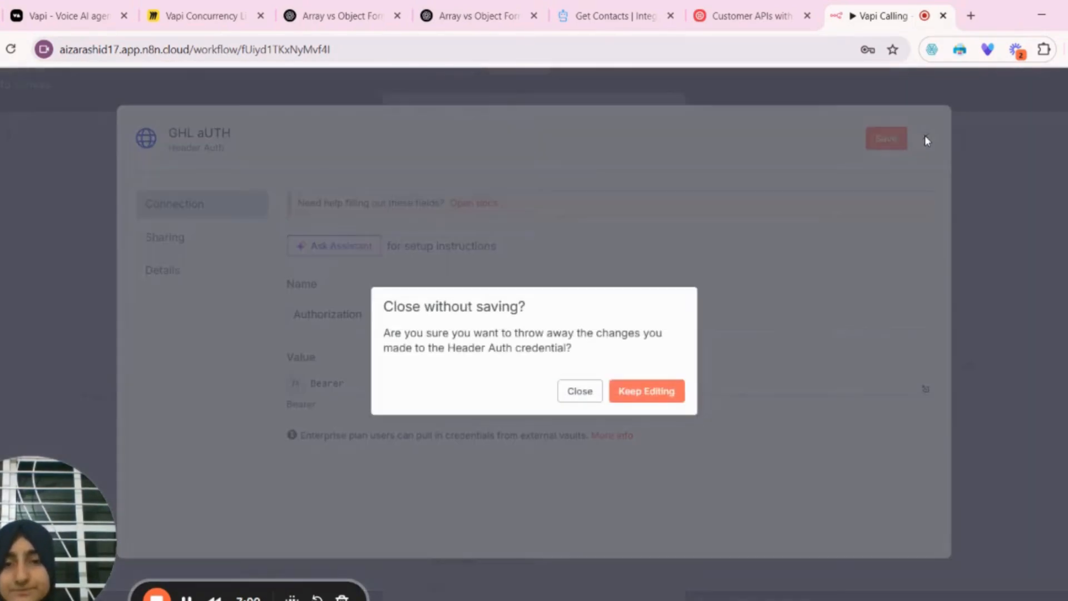
{"action": "left_click", "coordinate": [578, 394]}
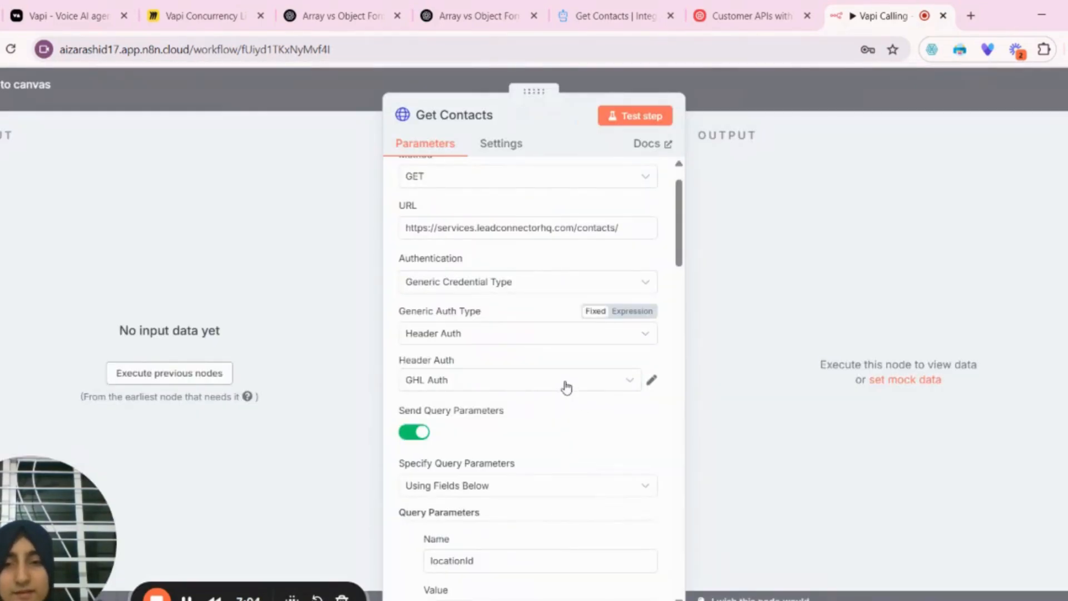
{"action": "left_click", "coordinate": [566, 385]}
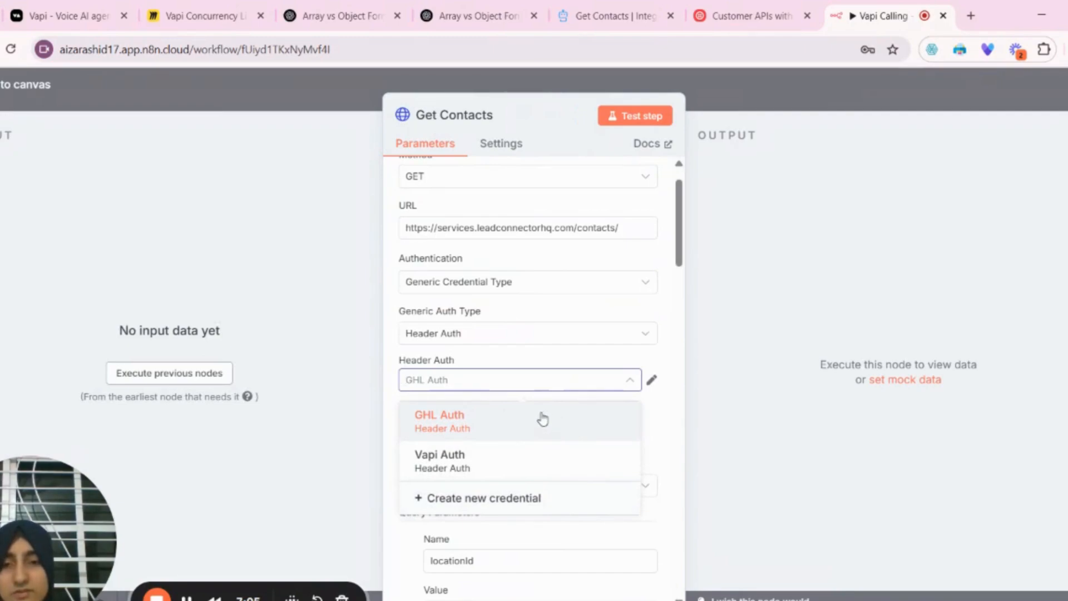
{"action": "left_click", "coordinate": [542, 367]}
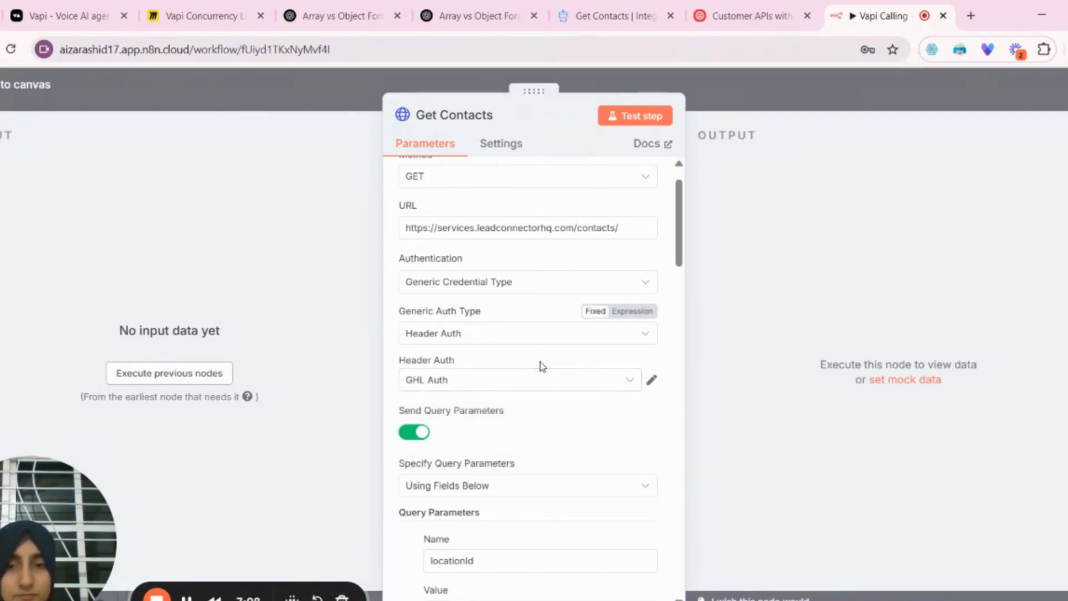
Compare the node's locationId query parameter with the required parameters in the Get Contacts API documentation, and return to n8n.
{"action": "scroll", "coordinate": [543, 367], "scroll_direction": "down", "scroll_amount": 3}
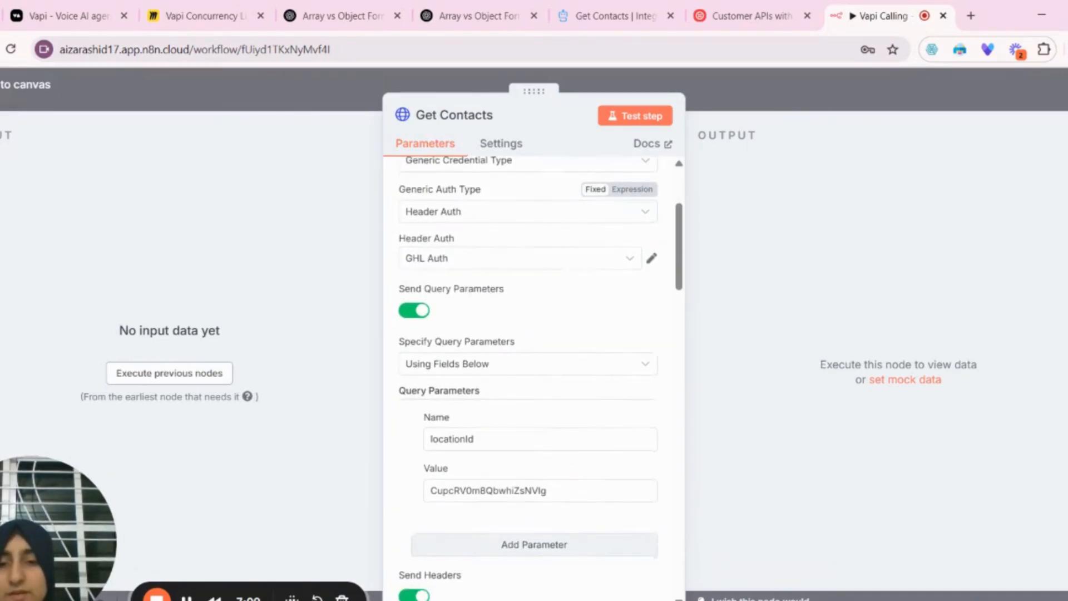
{"action": "left_click", "coordinate": [607, 15]}
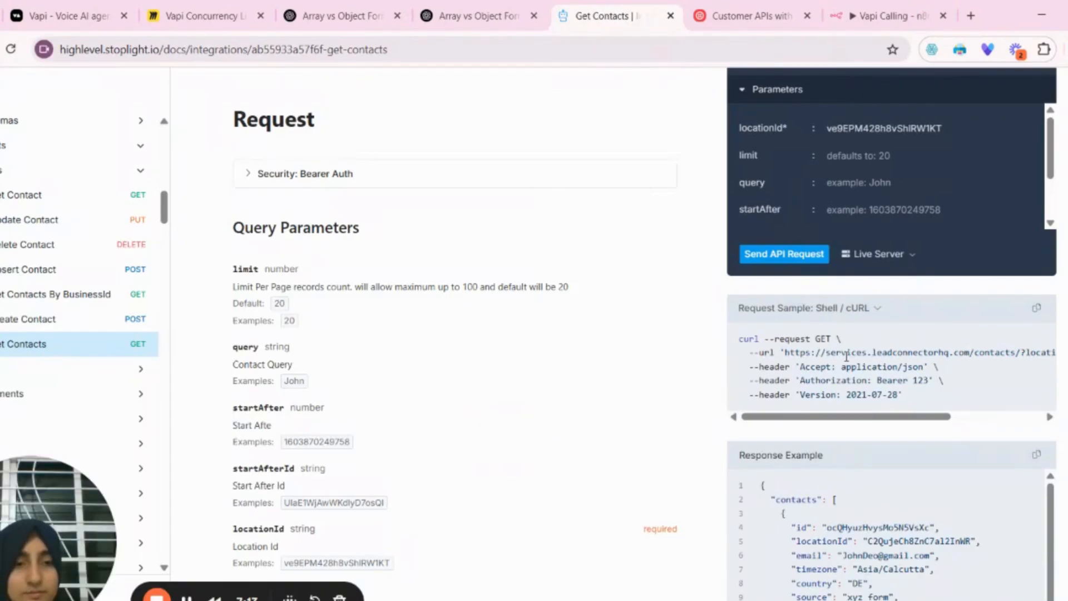
{"action": "scroll", "coordinate": [834, 369], "scroll_direction": "up", "scroll_amount": 3}
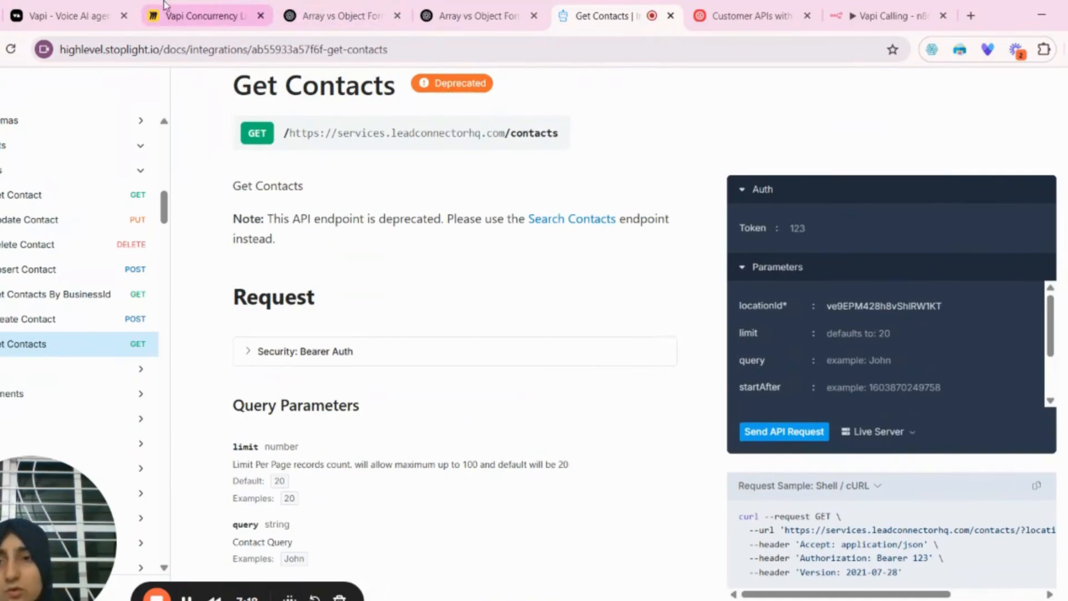
{"action": "left_click", "coordinate": [832, 6]}
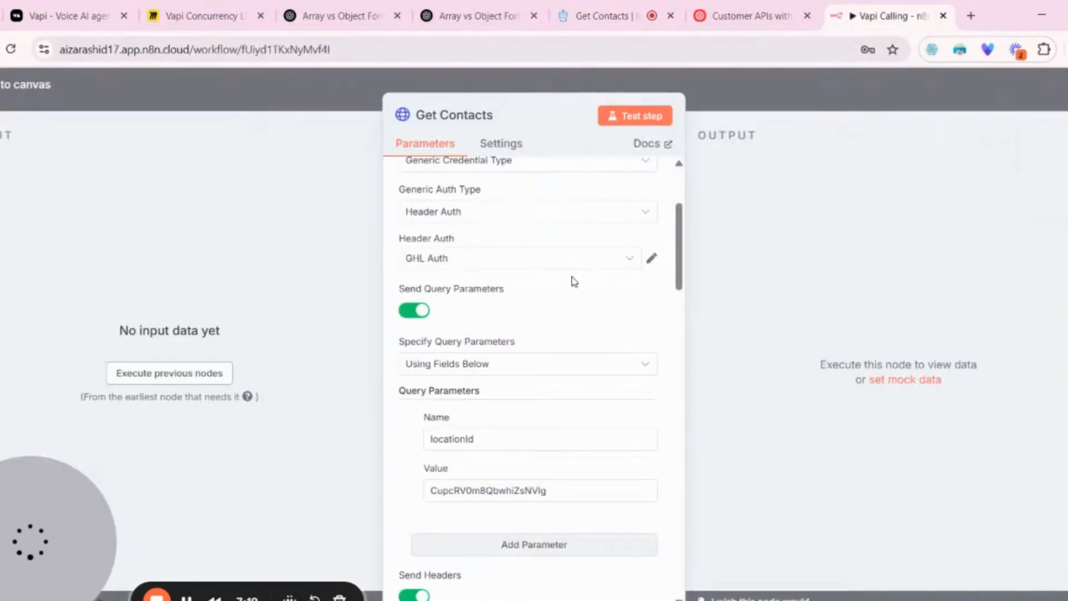
Find the location ID in the GoHighLevel page address and check it against the locationId value in the Get Contacts node.
{"action": "left_click", "coordinate": [484, 484]}
{"action": "scroll", "coordinate": [483, 484], "scroll_direction": "down", "scroll_amount": 6}
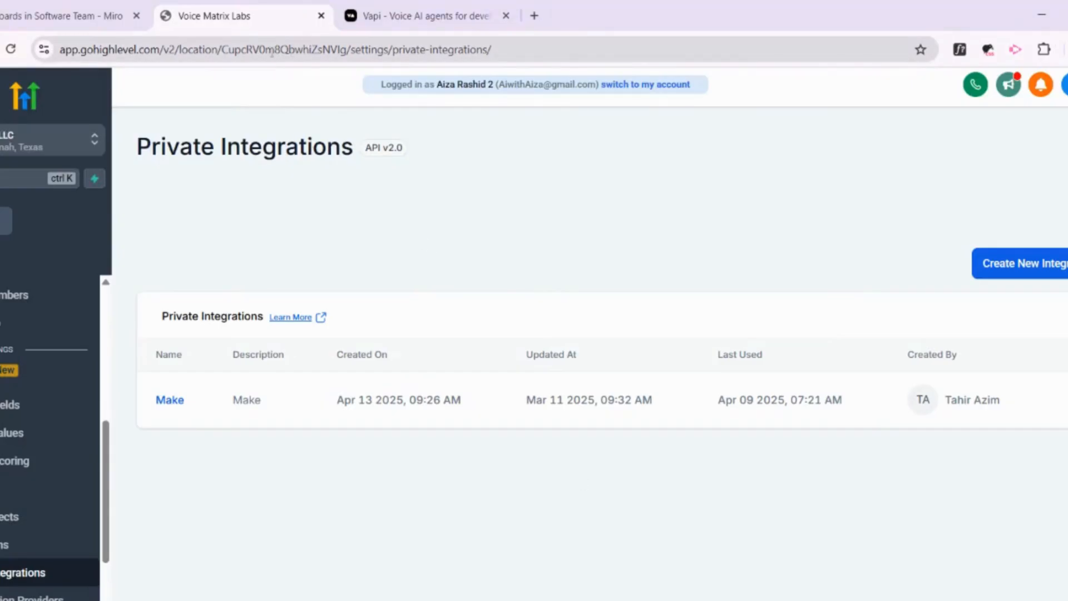
{"action": "left_click_drag", "start_coordinate": [224, 50], "coordinate": [349, 54]}
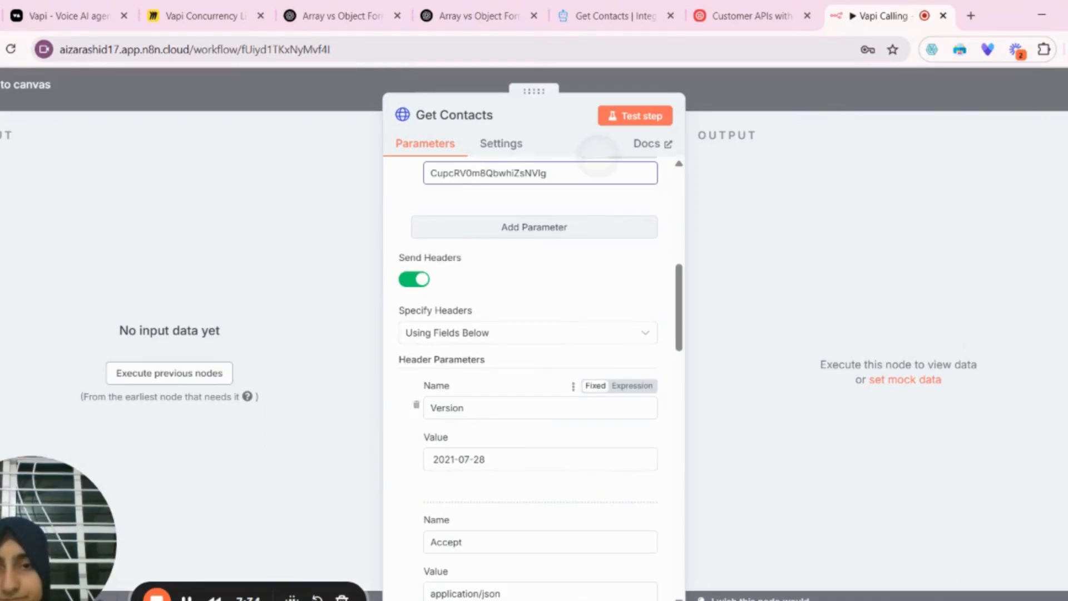
{"action": "left_click", "coordinate": [546, 176]}
{"action": "scroll", "coordinate": [546, 196], "scroll_direction": "up", "scroll_amount": 1}
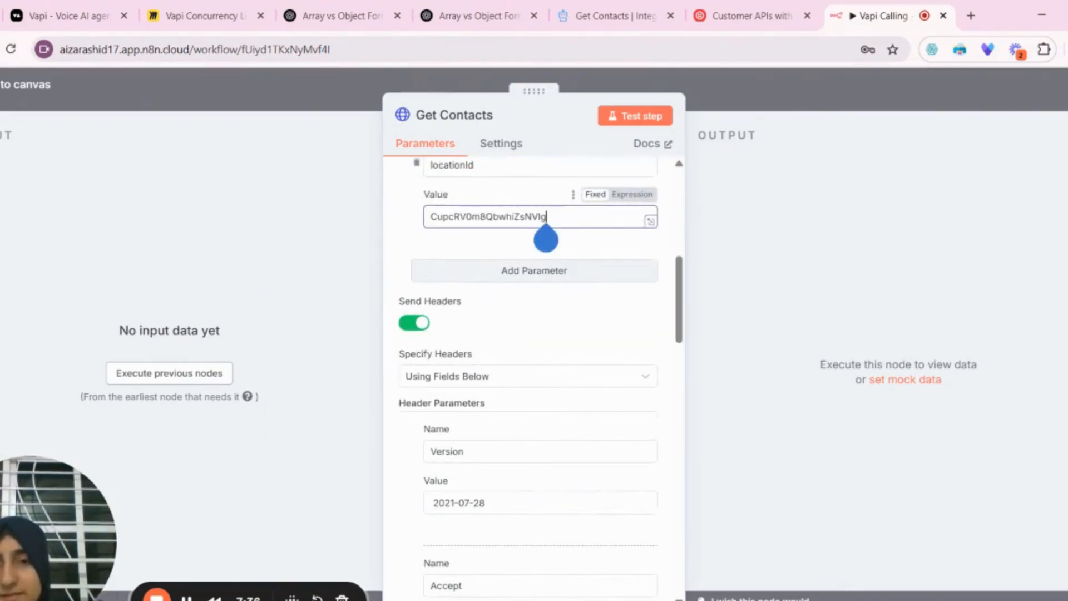
Examine the Send Headers setting, how the headers are specified, and the Version header in the Get Contacts node.
{"action": "scroll", "coordinate": [546, 239], "scroll_direction": "down", "scroll_amount": 2}
{"action": "scroll", "coordinate": [529, 334], "scroll_direction": "down", "scroll_amount": 1}
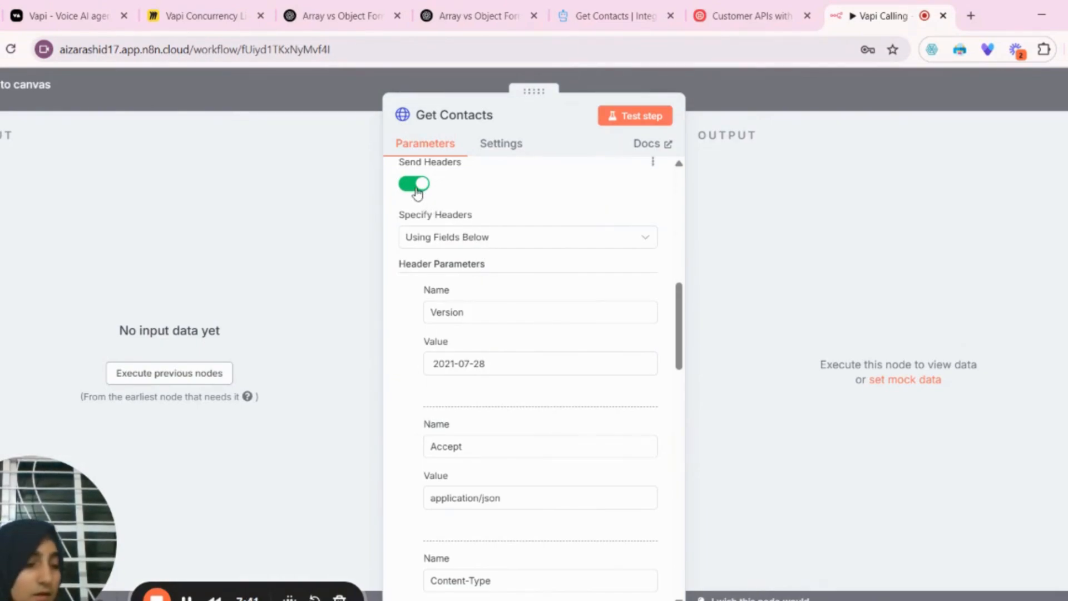
{"action": "scroll", "coordinate": [417, 192], "scroll_direction": "up", "scroll_amount": 1}
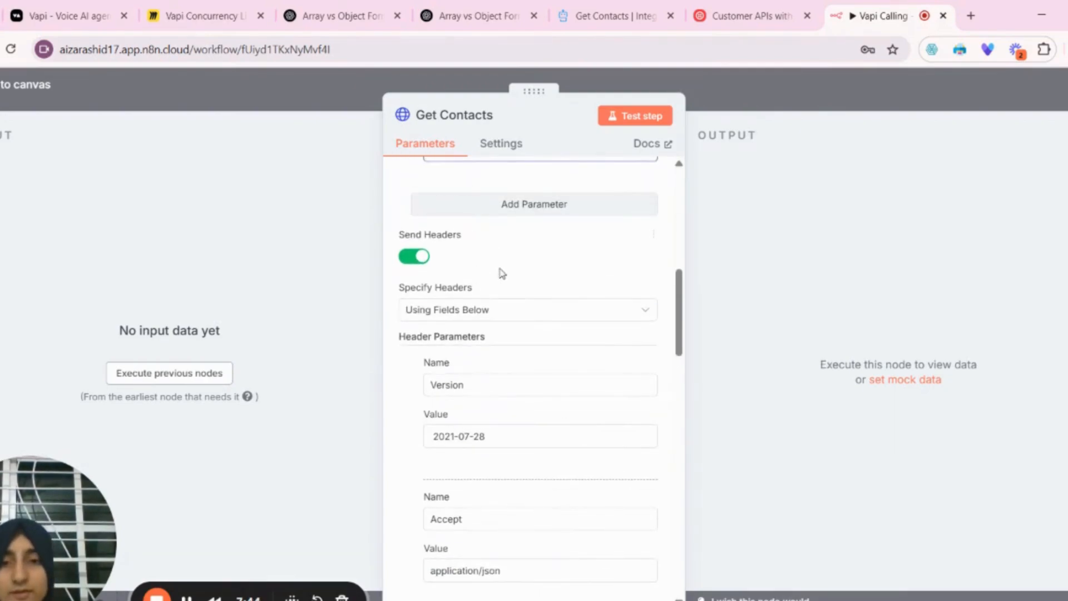
{"action": "left_click", "coordinate": [505, 310]}
{"action": "left_click", "coordinate": [505, 312]}
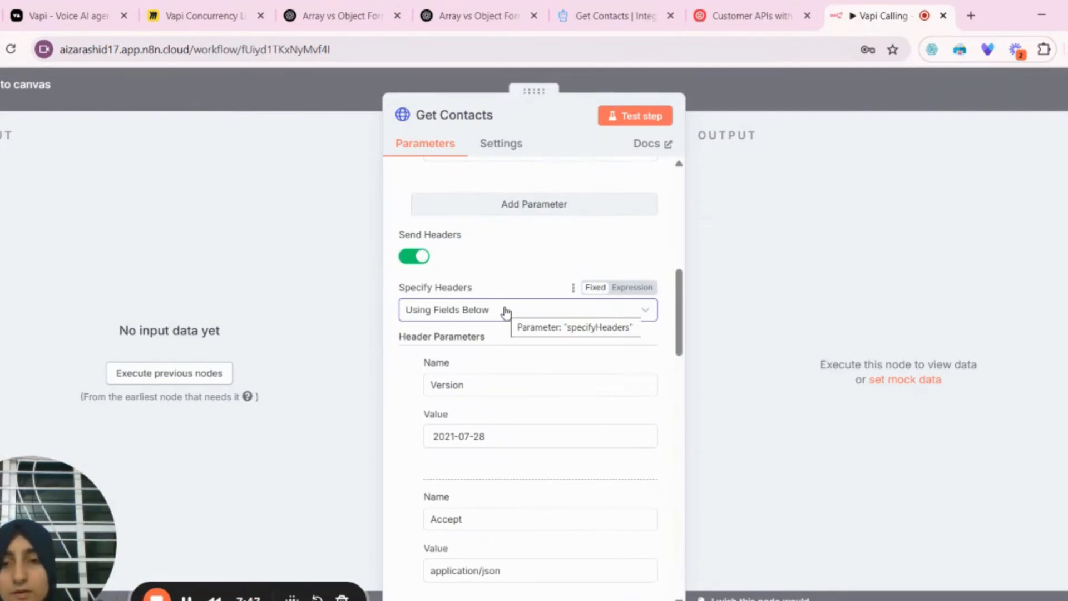
{"action": "scroll", "coordinate": [505, 312], "scroll_direction": "down", "scroll_amount": 1}
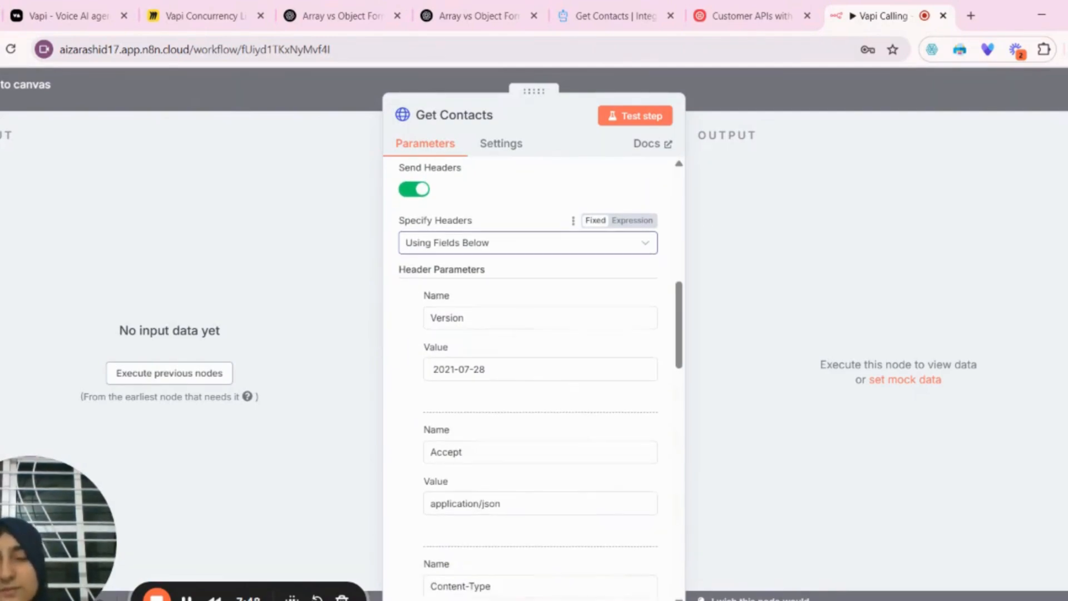
{"action": "left_click", "coordinate": [504, 312]}
{"action": "scroll", "coordinate": [504, 312], "scroll_direction": "down", "scroll_amount": 1}
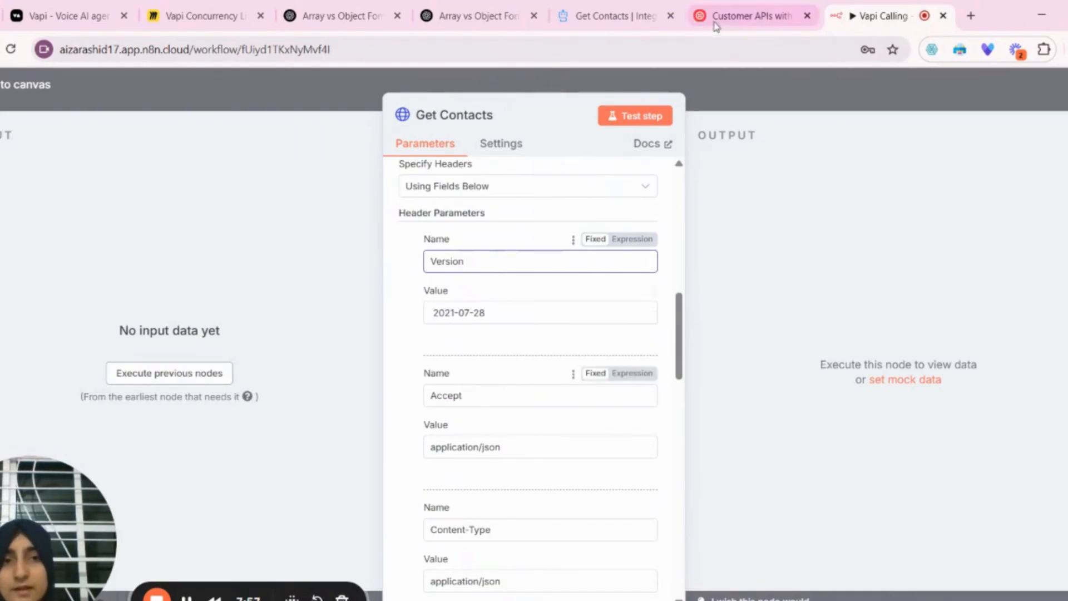
Compare the Version and Accept headers with the request sample in the Get Contacts API documentation, and return to n8n.
{"action": "left_click", "coordinate": [640, 7]}
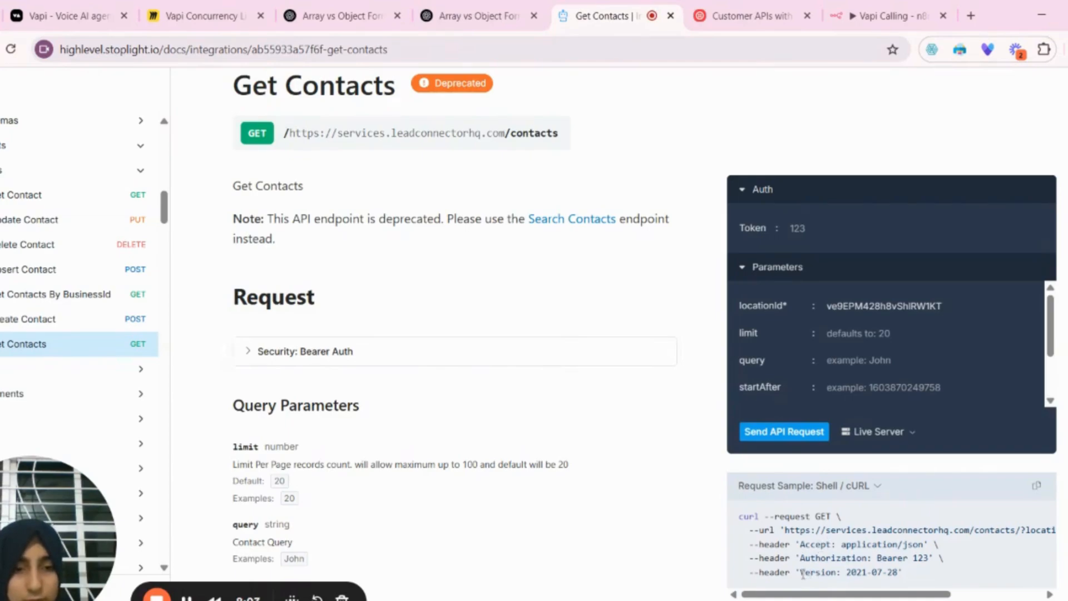
{"action": "left_click_drag", "start_coordinate": [803, 575], "coordinate": [822, 574]}
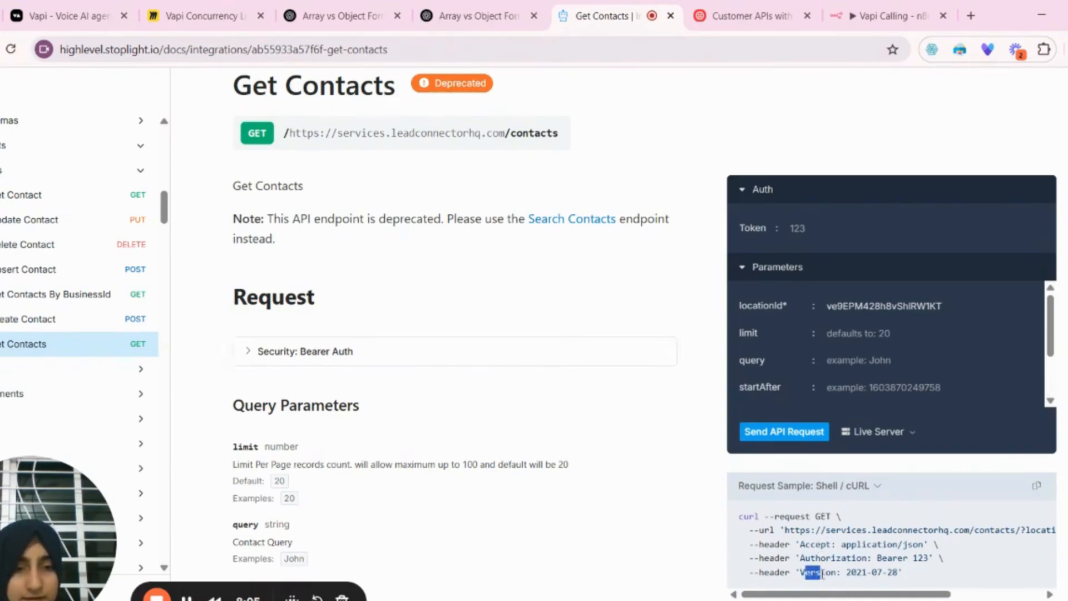
{"action": "left_click_drag", "start_coordinate": [845, 573], "coordinate": [893, 574]}
{"action": "left_click", "coordinate": [895, 574]}
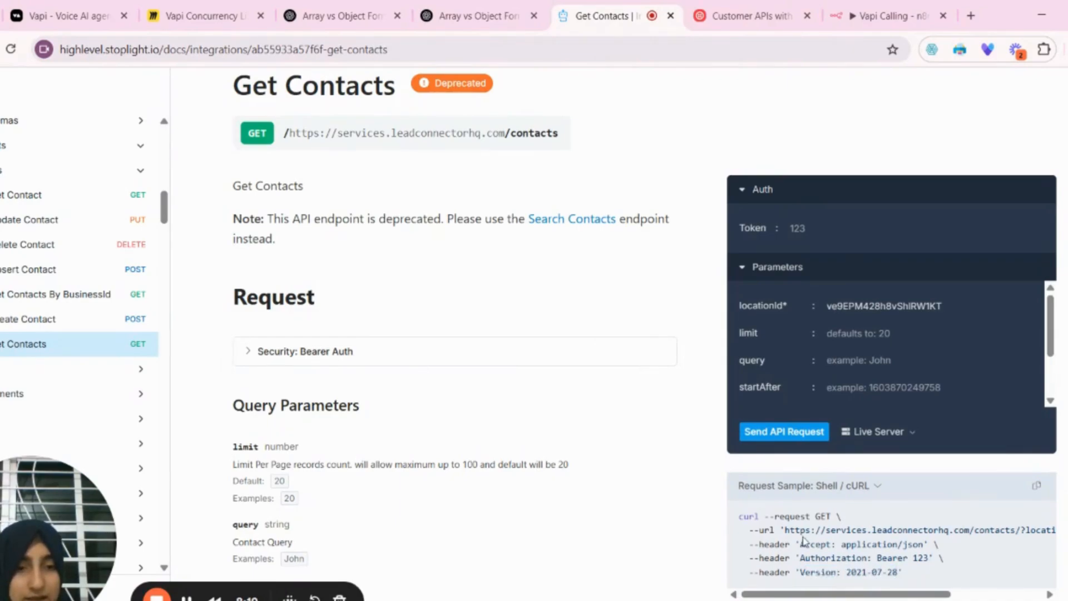
{"action": "left_click_drag", "start_coordinate": [802, 544], "coordinate": [906, 542]}
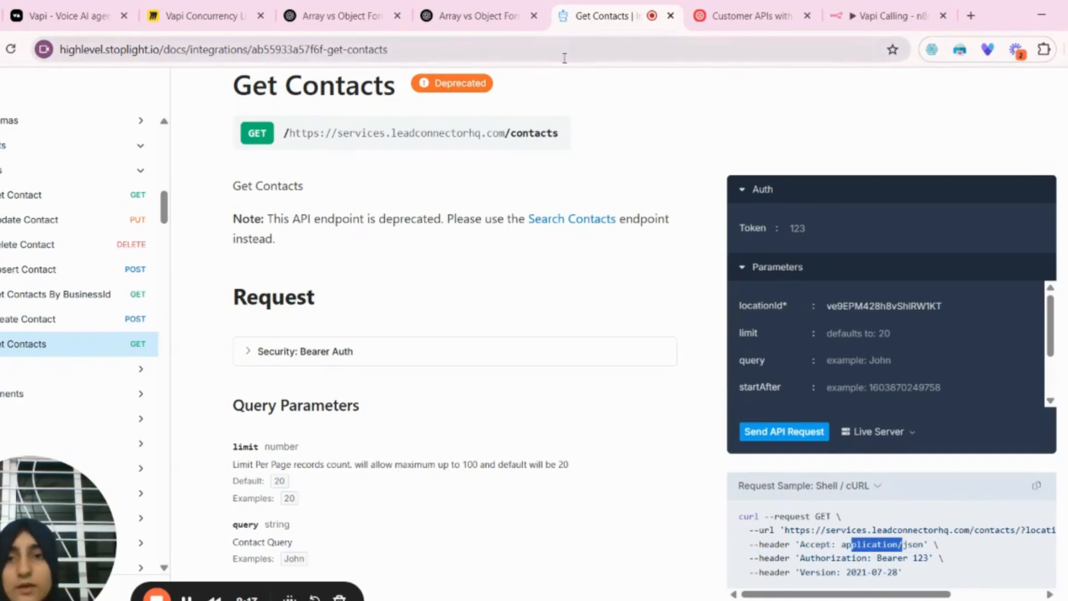
{"action": "left_click", "coordinate": [835, 6]}
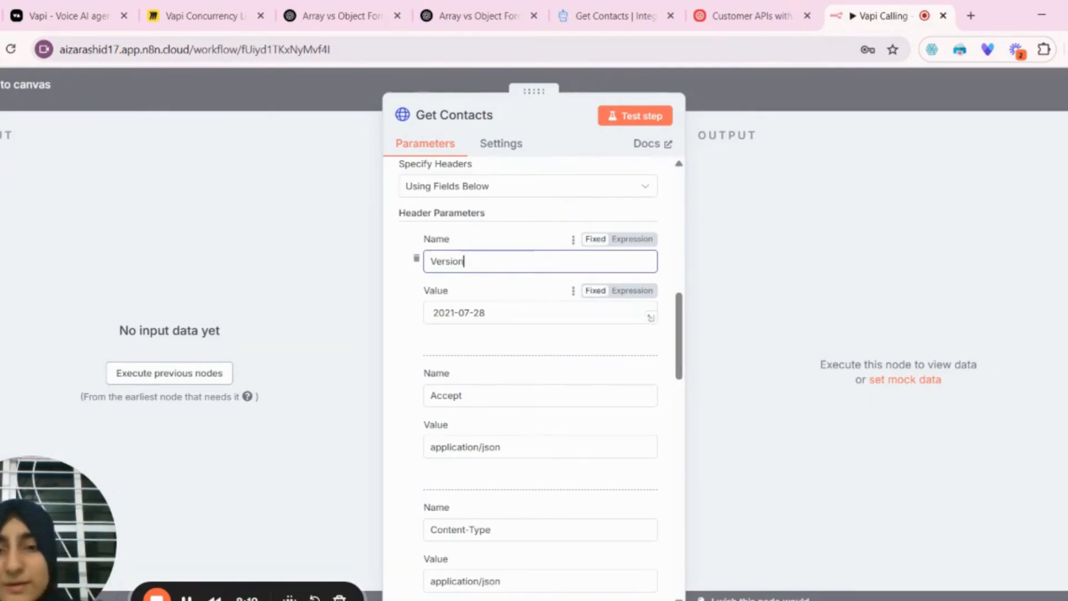
Check the name and value of the Content-Type header parameter in the Get Contacts node.
{"action": "scroll", "coordinate": [520, 309], "scroll_direction": "down", "scroll_amount": 4}
{"action": "left_click", "coordinate": [491, 357]}
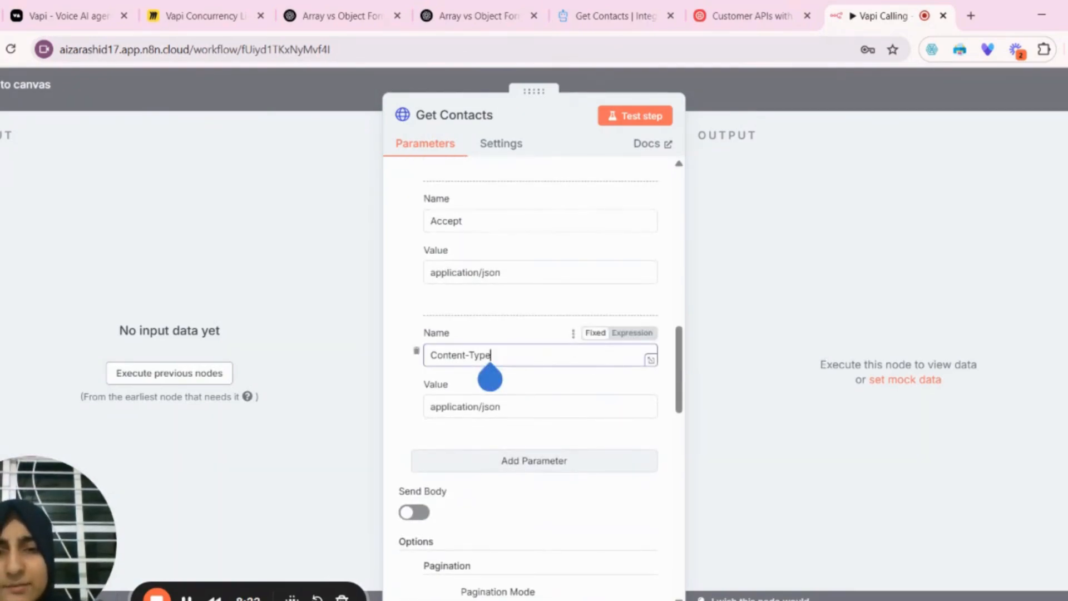
{"action": "left_click", "coordinate": [500, 408]}
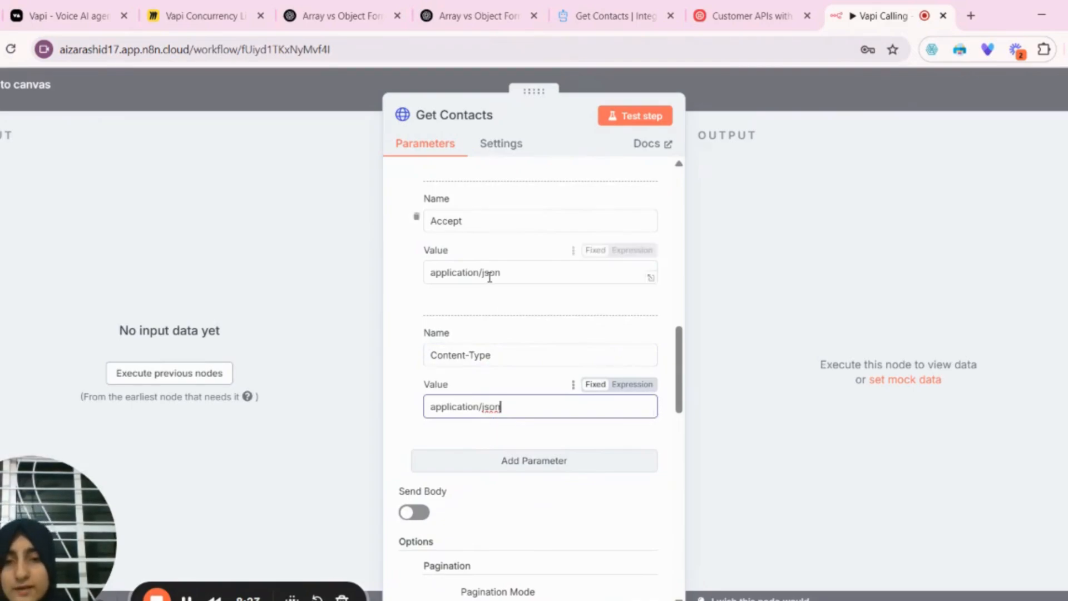
{"action": "left_click", "coordinate": [409, 374]}
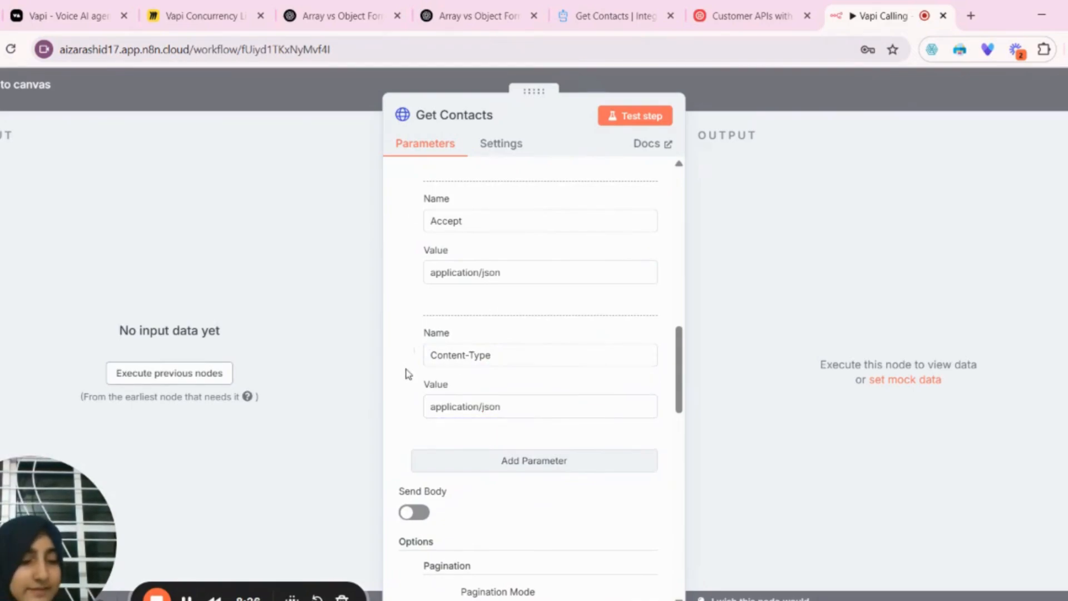
Look through the Get Contacts node's query parameters, headers, pagination options and authentication settings.
{"action": "scroll", "coordinate": [409, 374], "scroll_direction": "down", "scroll_amount": 4}
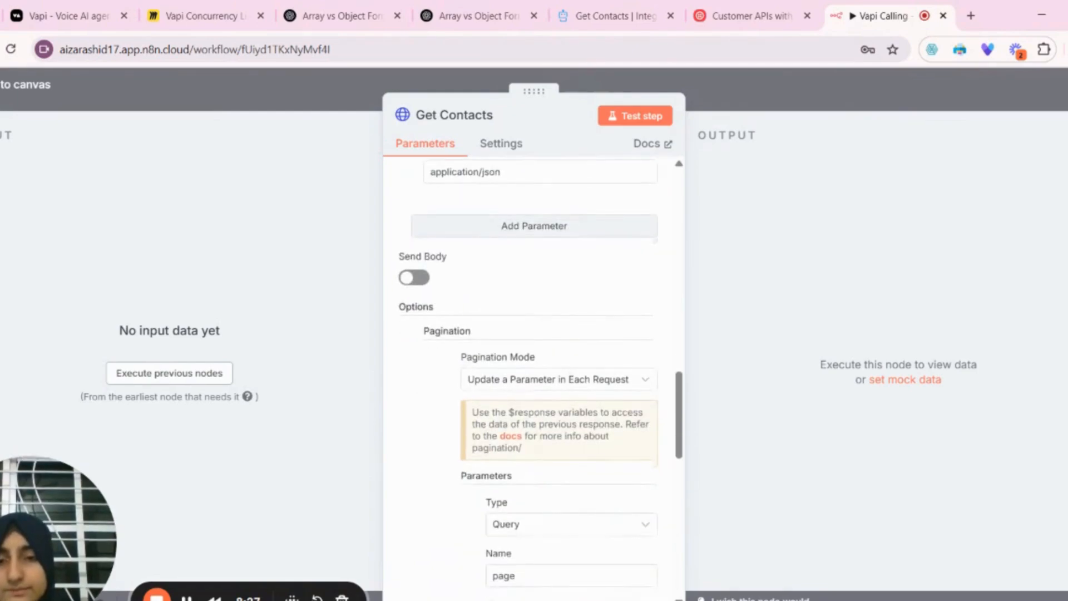
{"action": "scroll", "coordinate": [409, 374], "scroll_direction": "up", "scroll_amount": 4}
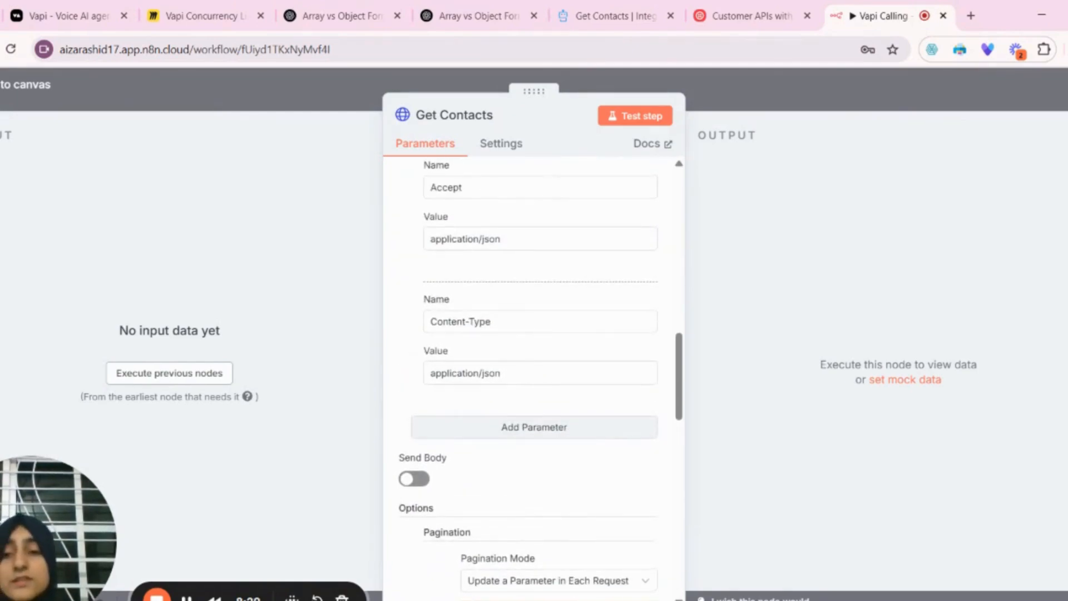
{"action": "scroll", "coordinate": [534, 378], "scroll_direction": "down", "scroll_amount": 1}
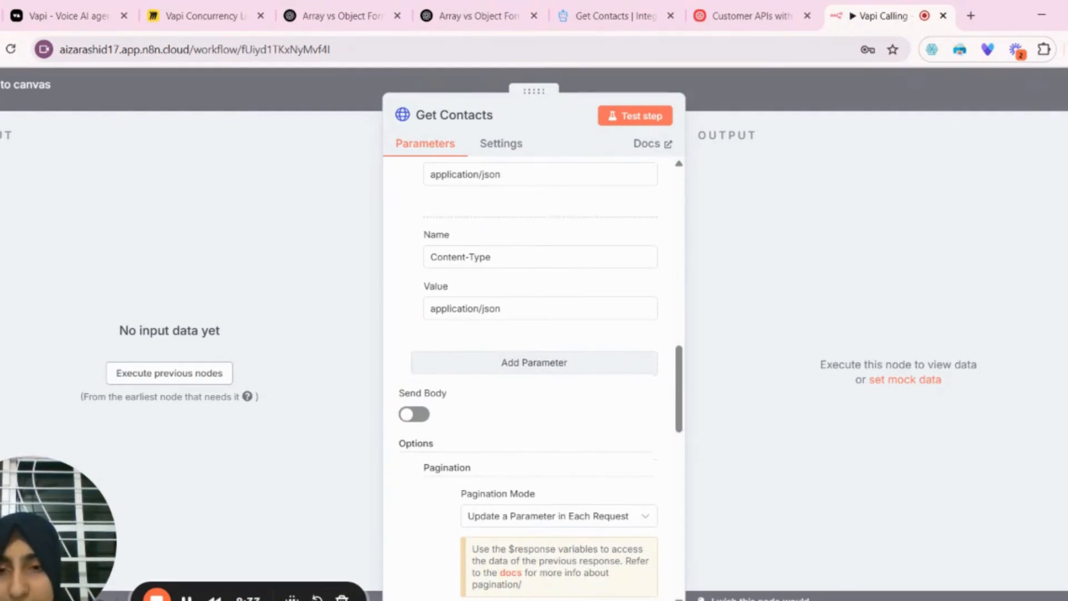
{"action": "scroll", "coordinate": [534, 373], "scroll_direction": "up", "scroll_amount": 5}
{"action": "scroll", "coordinate": [534, 379], "scroll_direction": "up", "scroll_amount": 4}
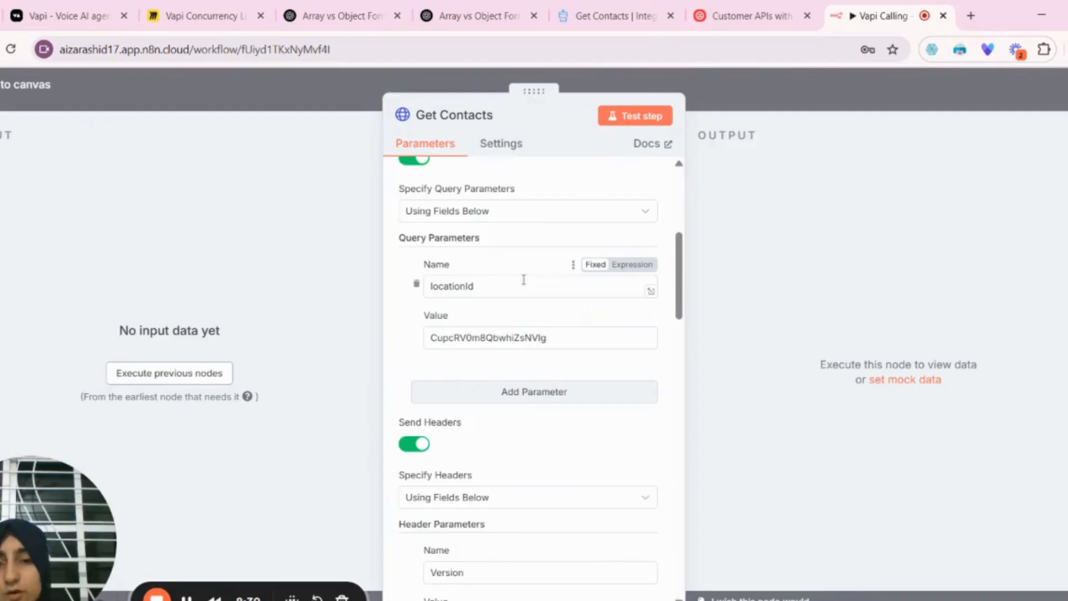
{"action": "scroll", "coordinate": [523, 294], "scroll_direction": "down", "scroll_amount": 2}
{"action": "scroll", "coordinate": [535, 378], "scroll_direction": "down", "scroll_amount": 5}
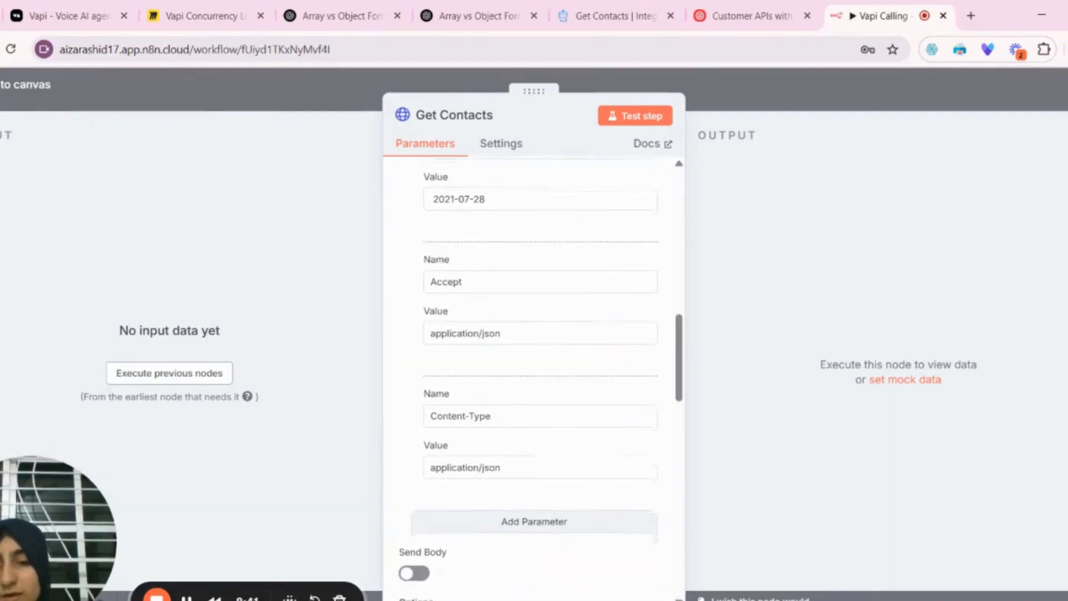
{"action": "scroll", "coordinate": [534, 378], "scroll_direction": "down", "scroll_amount": 5}
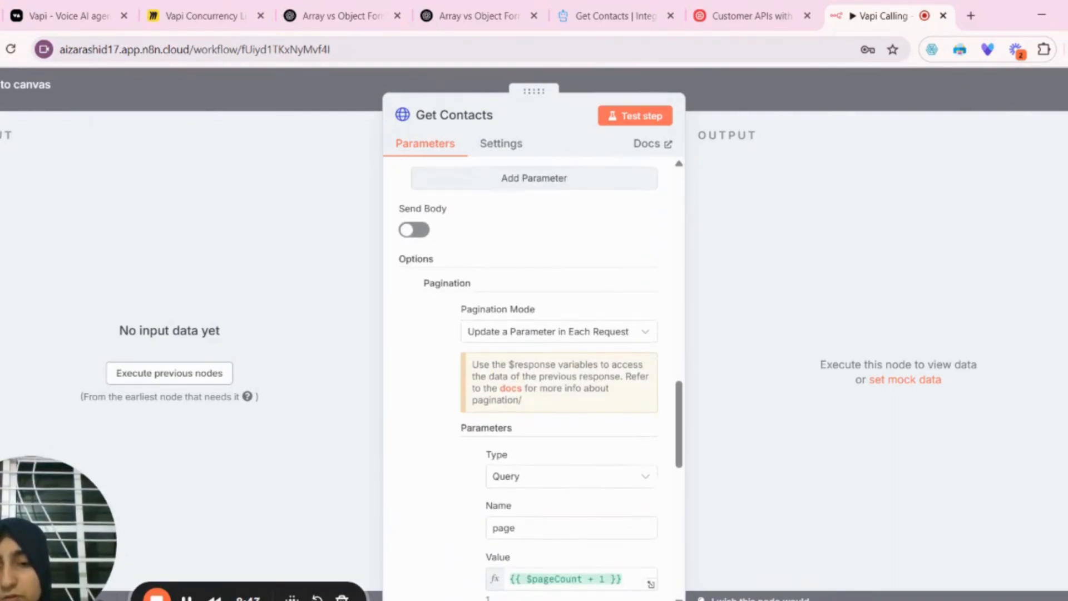
{"action": "scroll", "coordinate": [534, 378], "scroll_direction": "up", "scroll_amount": 6}
{"action": "scroll", "coordinate": [554, 226], "scroll_direction": "up", "scroll_amount": 10}
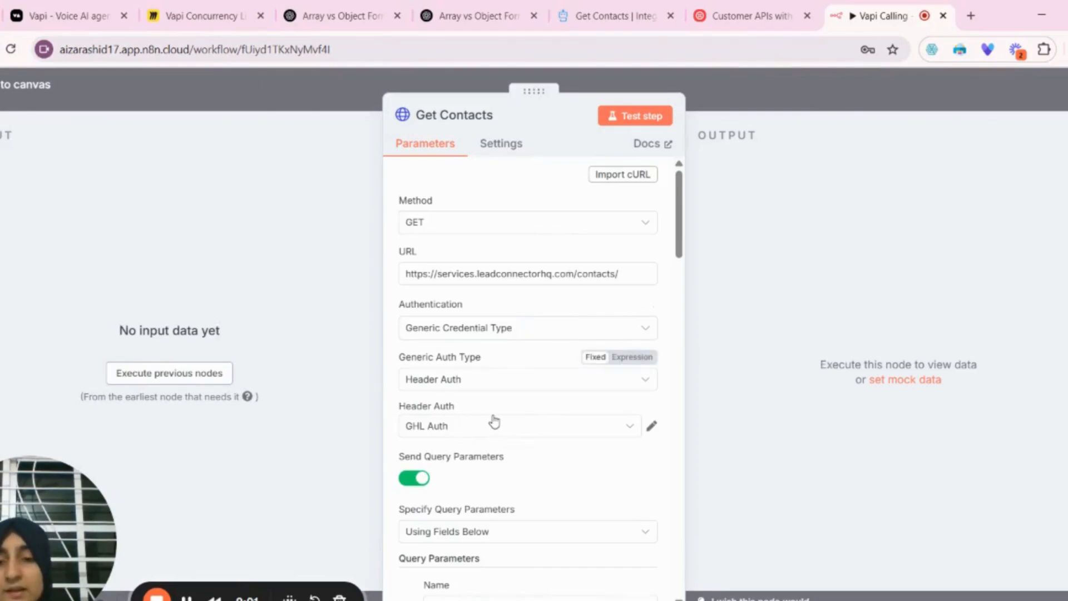
Add a second query parameter named limit with the value 100 to the Get Contacts request.
{"action": "scroll", "coordinate": [495, 422], "scroll_direction": "down", "scroll_amount": 5}
{"action": "scroll", "coordinate": [534, 439], "scroll_direction": "down", "scroll_amount": 1}
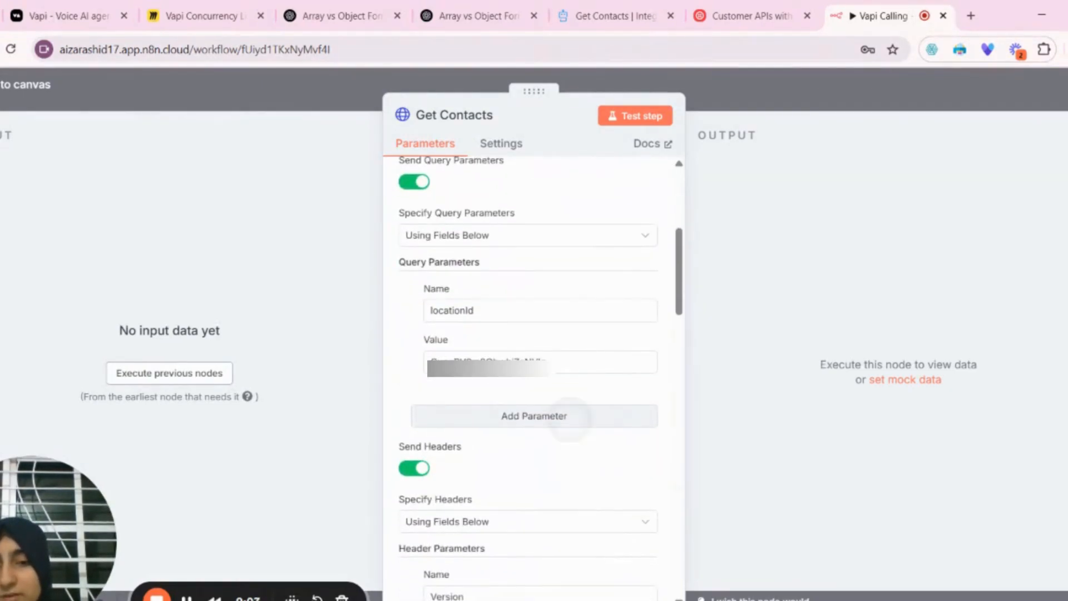
{"action": "left_click", "coordinate": [557, 417]}
{"action": "left_click", "coordinate": [541, 445]}
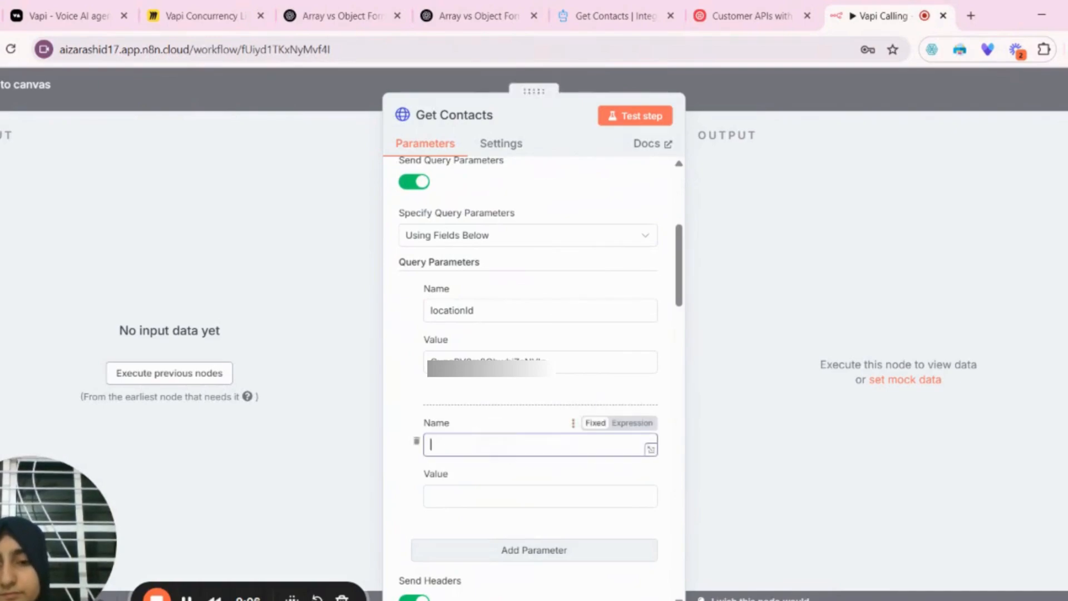
{"action": "type", "text": "limit"}
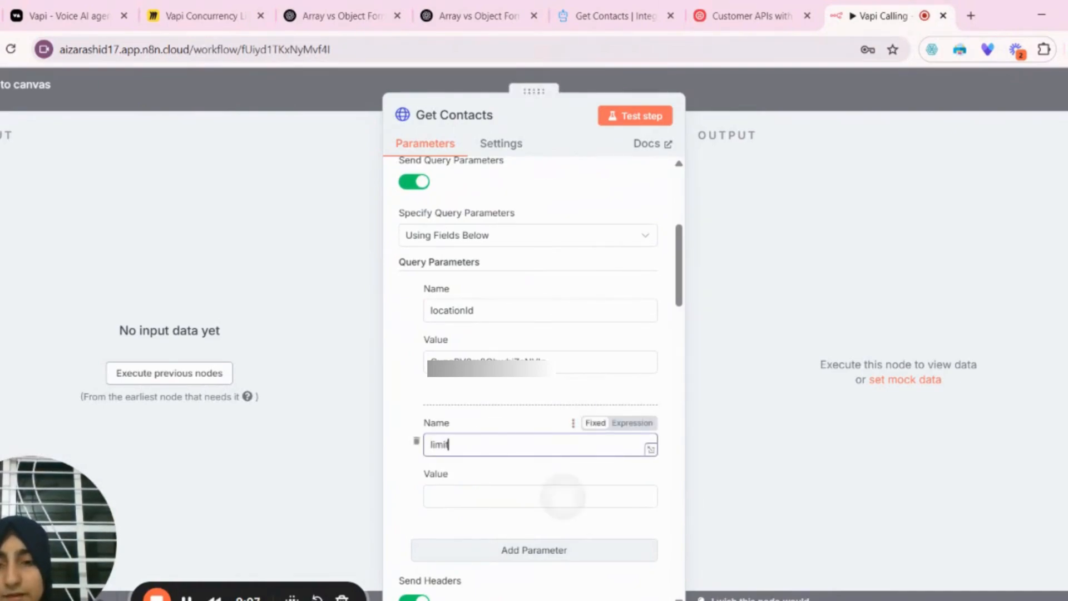
{"action": "left_click", "coordinate": [561, 497]}
{"action": "type", "text": "100"}
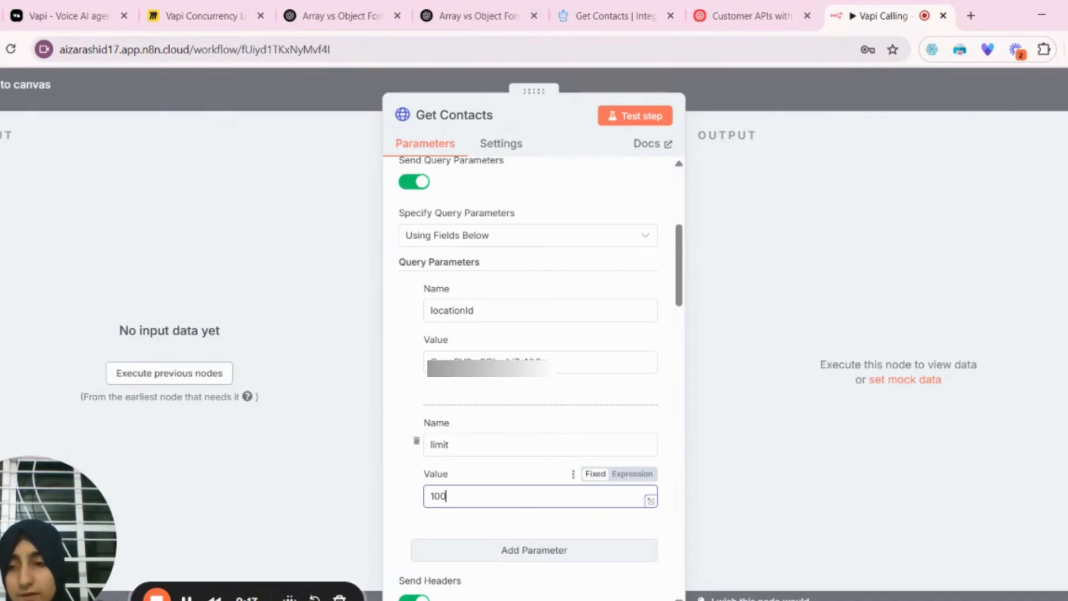
Replace the limit query parameter's value with 10000.
{"action": "key", "text": "BackSpace"}
{"action": "key", "text": "BackSpace"}
{"action": "key", "text": "BackSpace"}
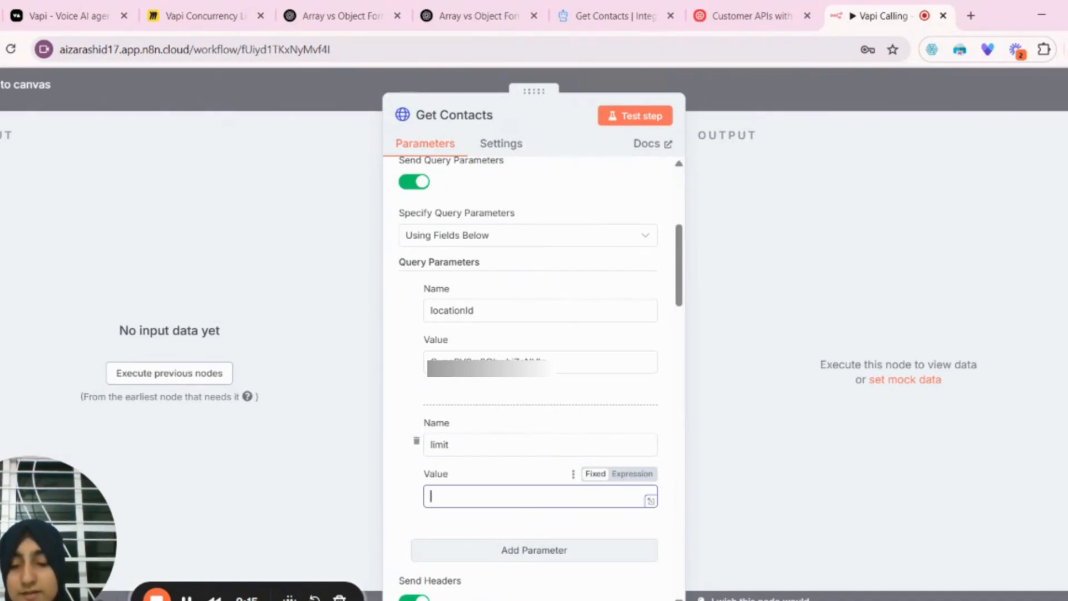
{"action": "type", "text": "10000"}
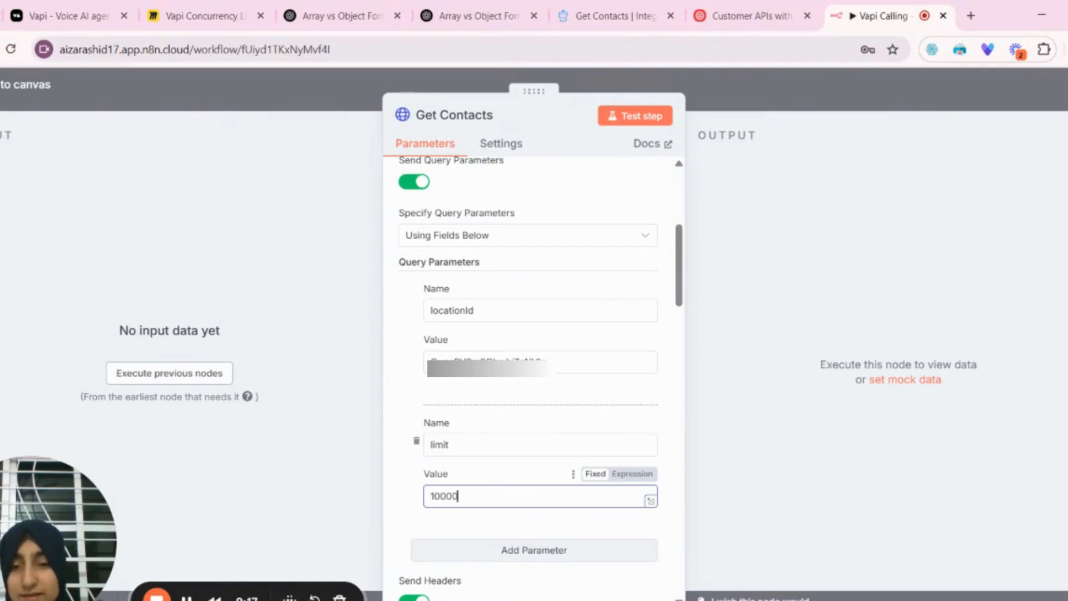
Reduce the limit value to 100, and delete the limit query parameter from the request.
{"action": "key", "text": "BackSpace"}
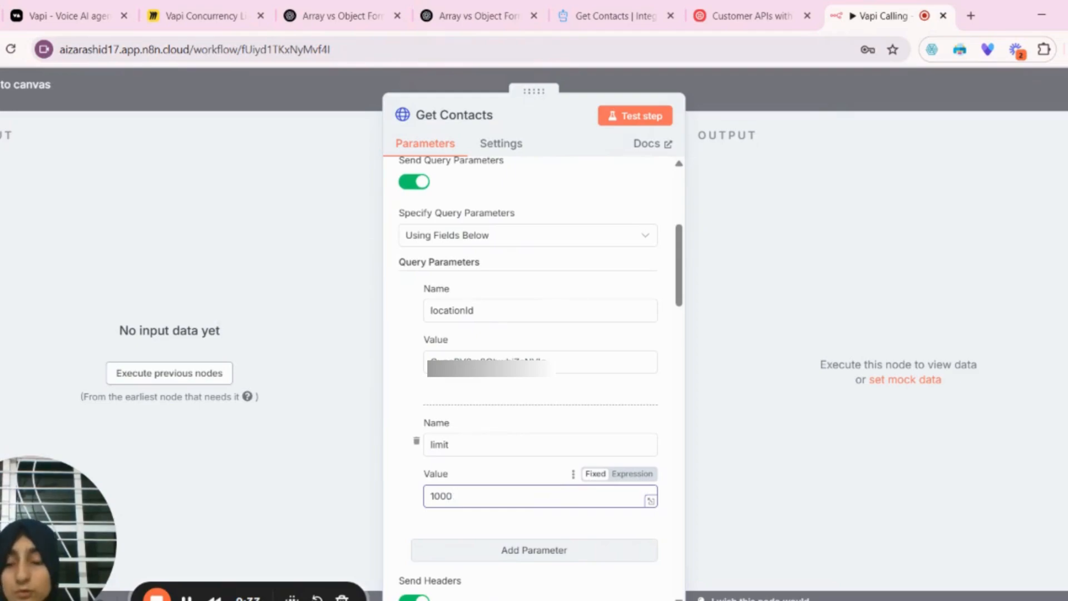
{"action": "key", "text": "BackSpace"}
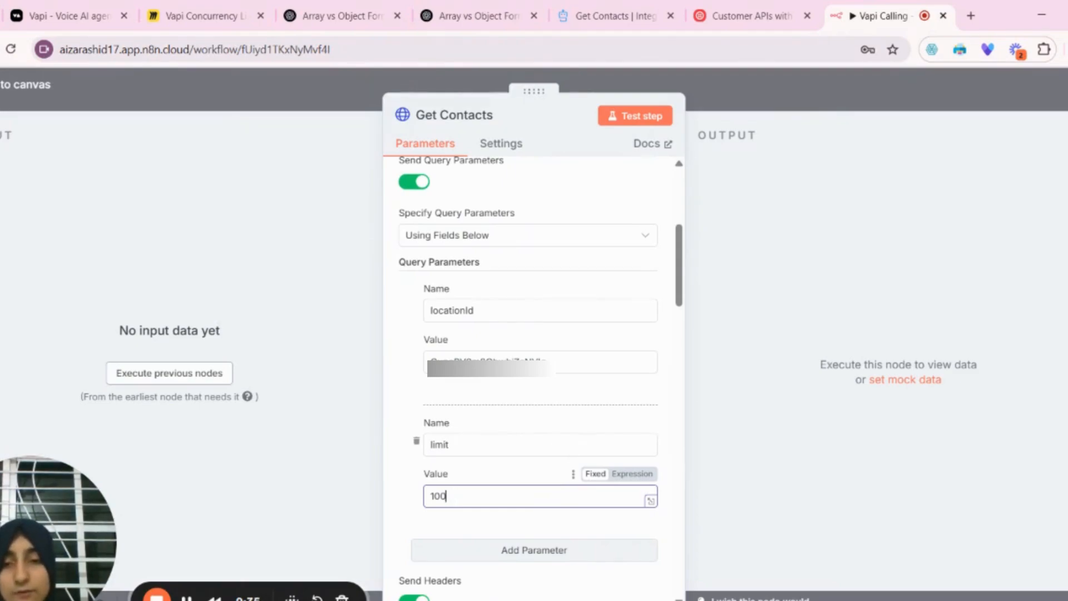
{"action": "left_click", "coordinate": [416, 441]}
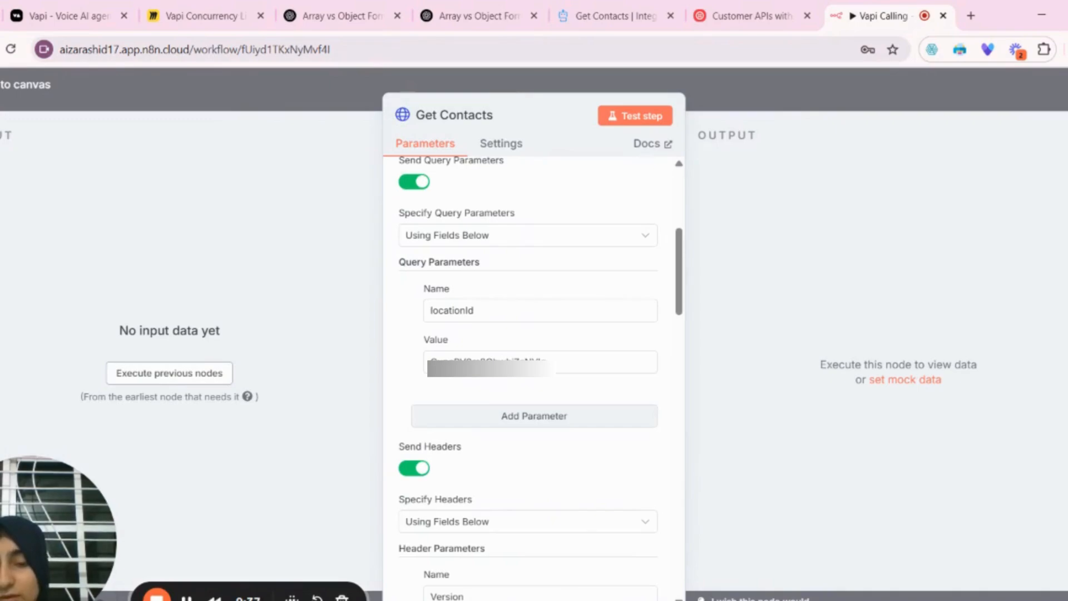
Review the node's pagination settings, including the completion condition, the maximum pages and the interval between requests.
{"action": "scroll", "coordinate": [529, 361], "scroll_direction": "up", "scroll_amount": 5}
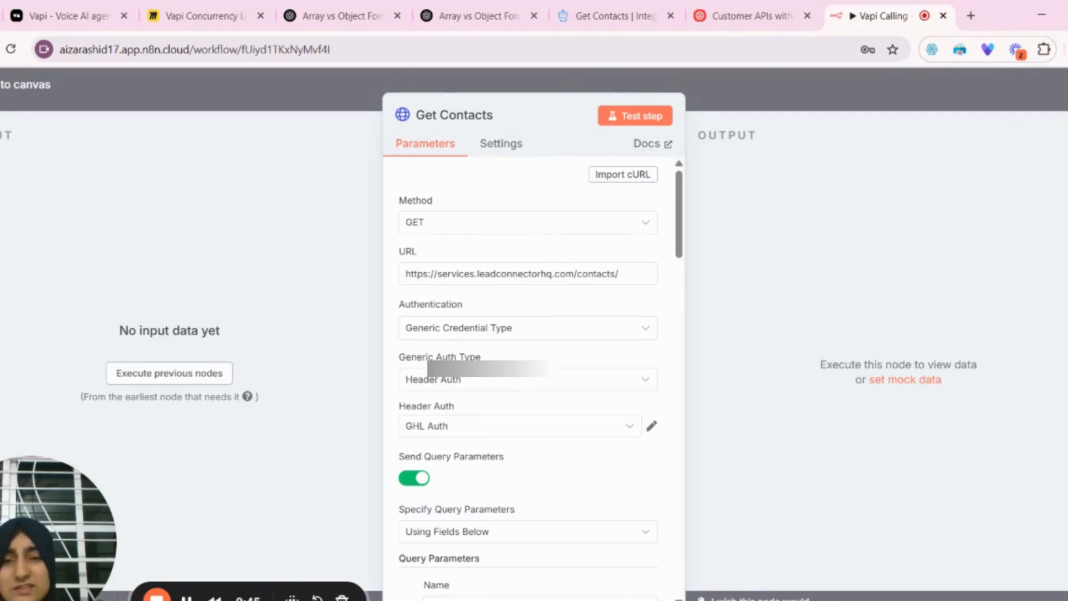
{"action": "scroll", "coordinate": [528, 362], "scroll_direction": "down", "scroll_amount": 15}
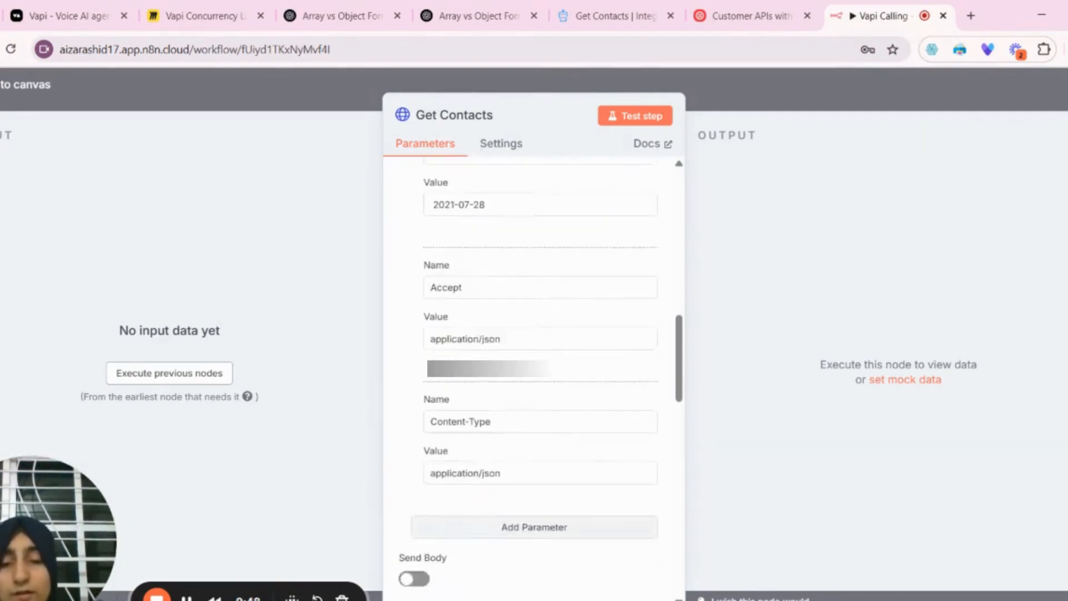
{"action": "scroll", "coordinate": [534, 362], "scroll_direction": "down", "scroll_amount": 10}
{"action": "scroll", "coordinate": [534, 362], "scroll_direction": "up", "scroll_amount": 8}
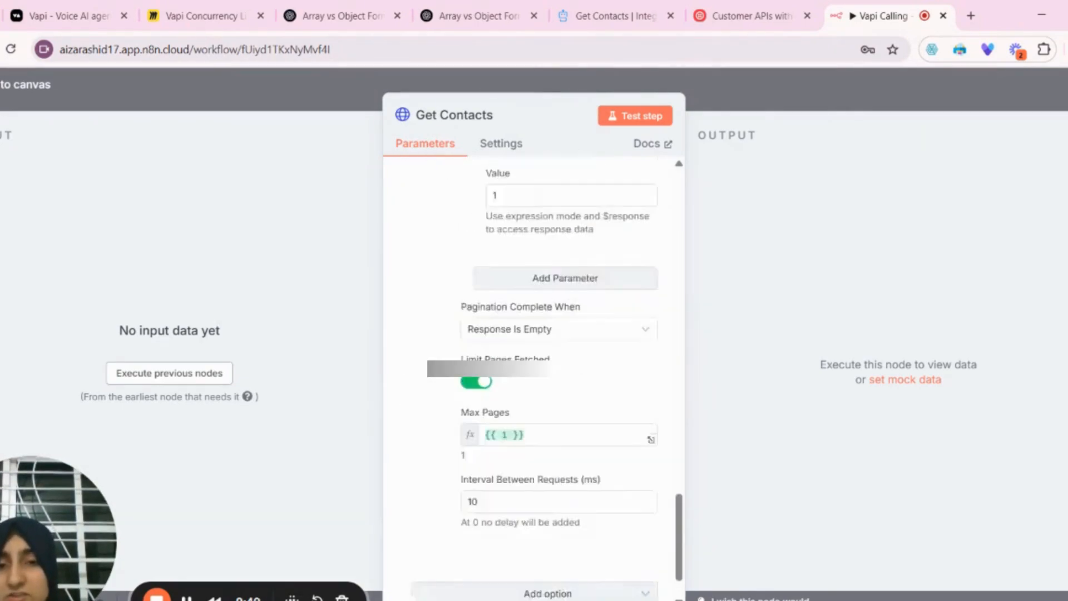
{"action": "scroll", "coordinate": [534, 362], "scroll_direction": "up", "scroll_amount": 6}
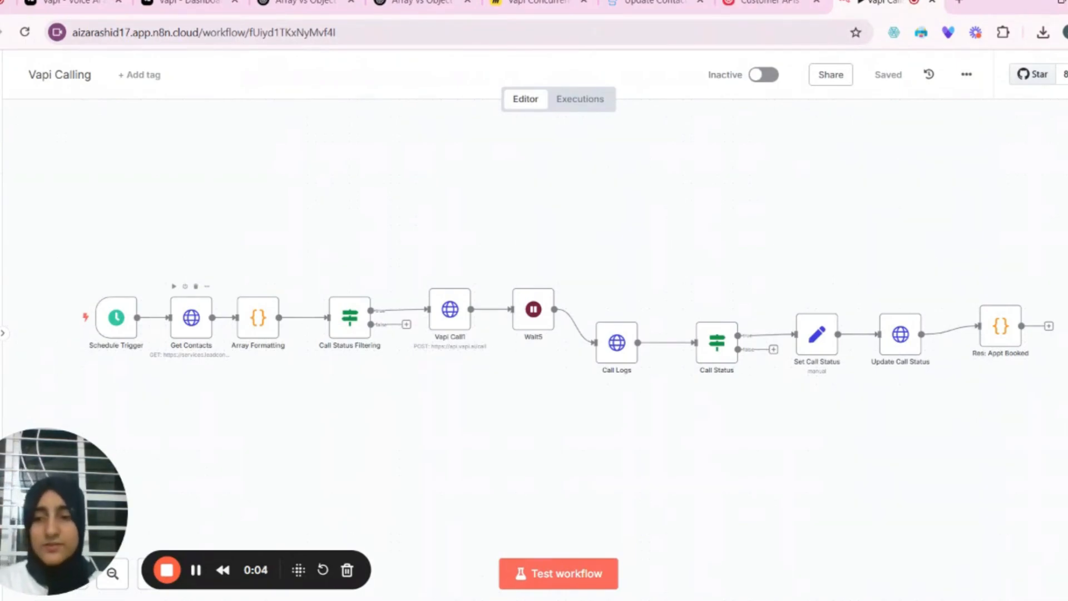
Switch to the ChatGPT conversations and read the definition of pagination for fetching contacts through an API.
{"action": "left_click", "coordinate": [305, 3]}
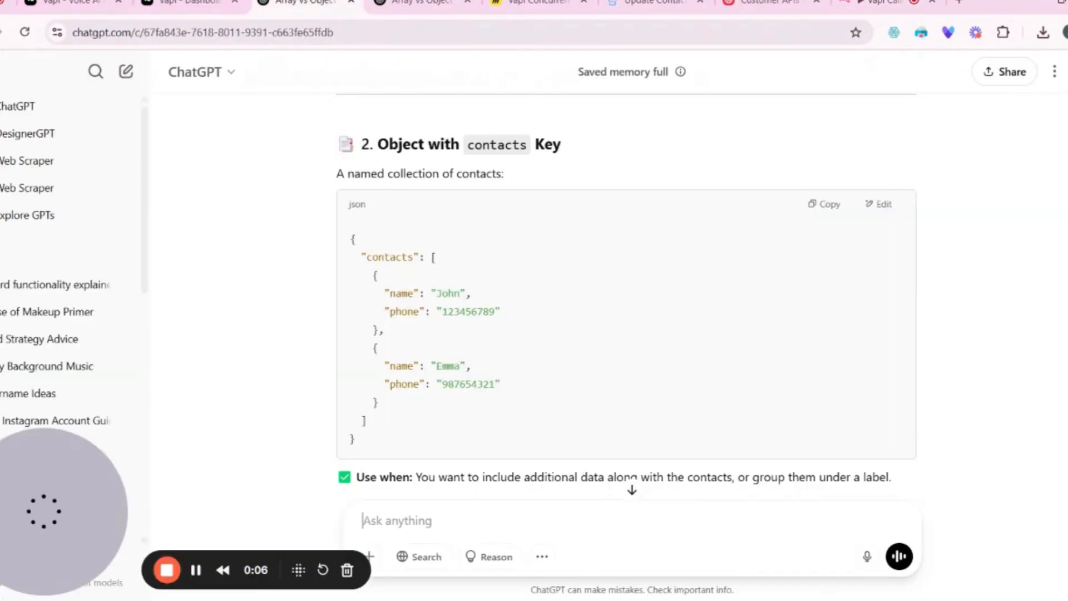
{"action": "left_click", "coordinate": [415, 2]}
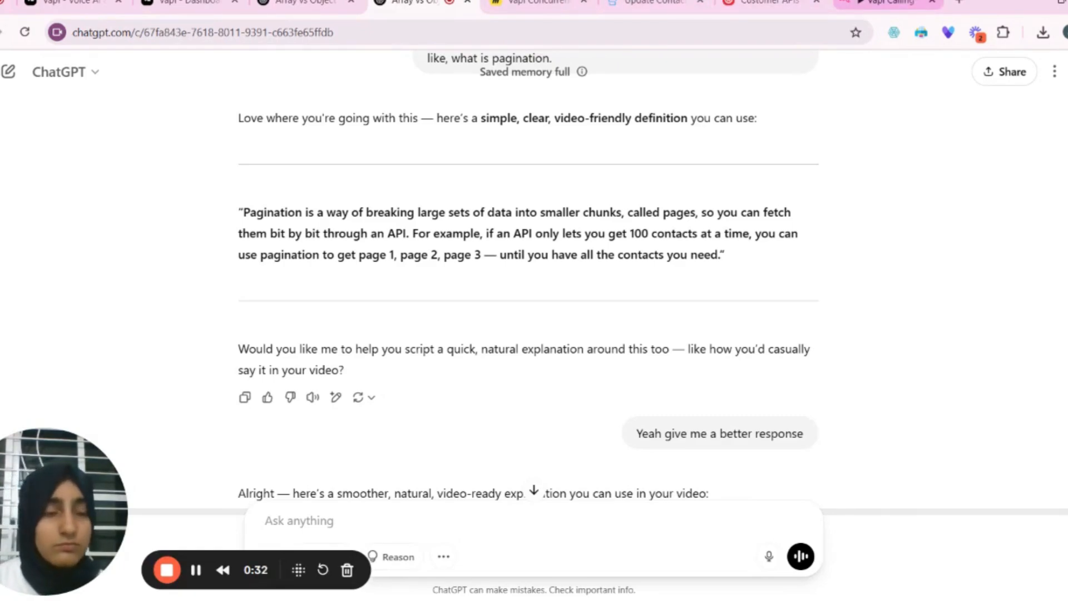
Return to the Vapi Calling workflow, reopen the Get Contacts node and choose Update a Parameter in Each Request as its pagination mode.
{"action": "left_click", "coordinate": [890, 3]}
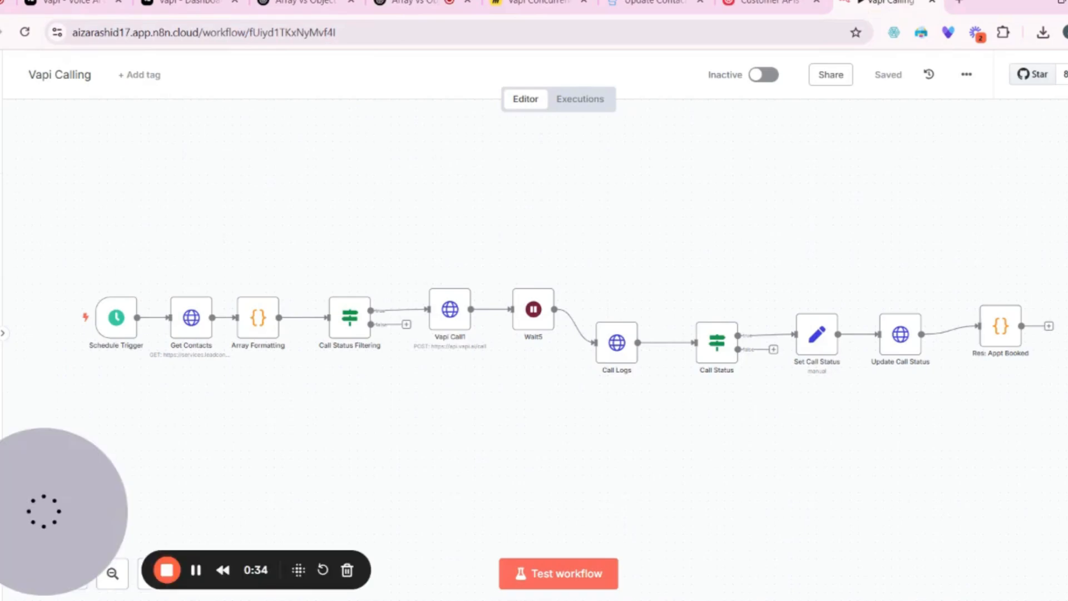
{"action": "double_click", "coordinate": [180, 319]}
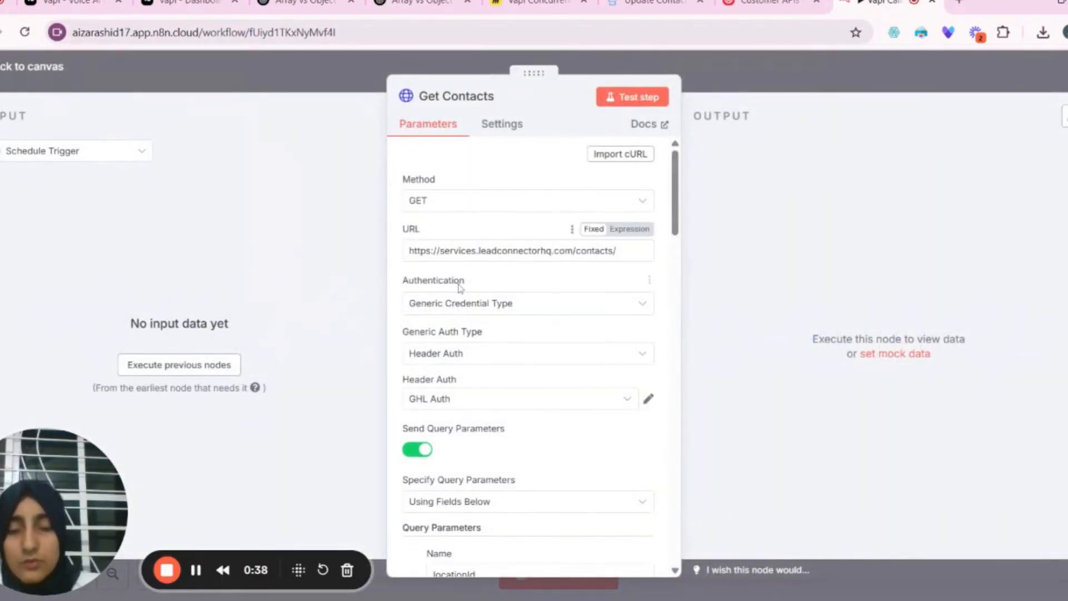
{"action": "scroll", "coordinate": [494, 281], "scroll_direction": "down", "scroll_amount": 5}
{"action": "scroll", "coordinate": [535, 357], "scroll_direction": "down", "scroll_amount": 10}
{"action": "scroll", "coordinate": [534, 356], "scroll_direction": "up", "scroll_amount": 5}
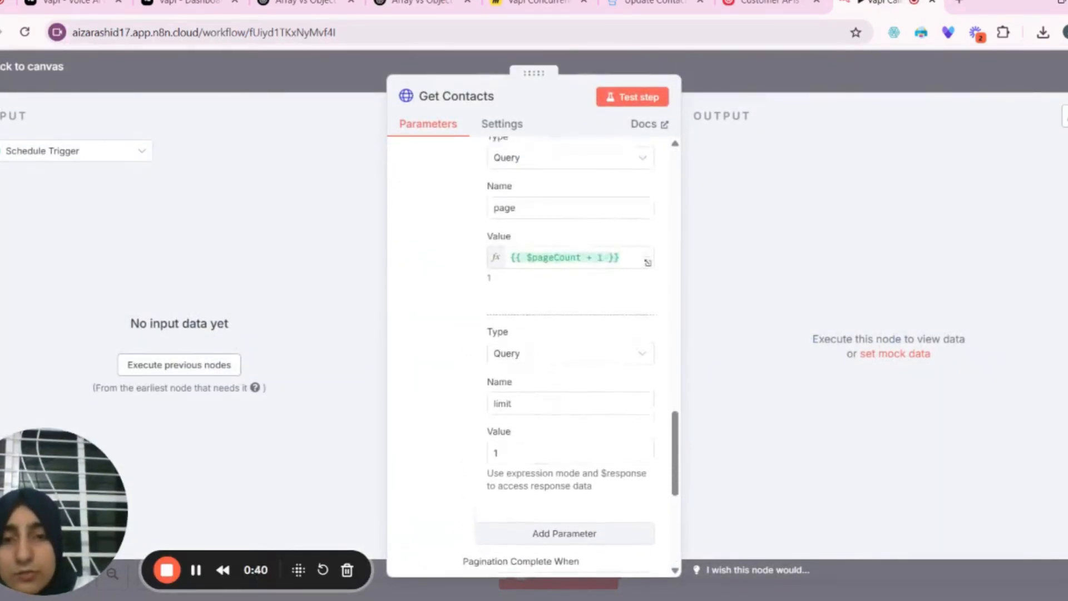
{"action": "scroll", "coordinate": [570, 329], "scroll_direction": "up", "scroll_amount": 5}
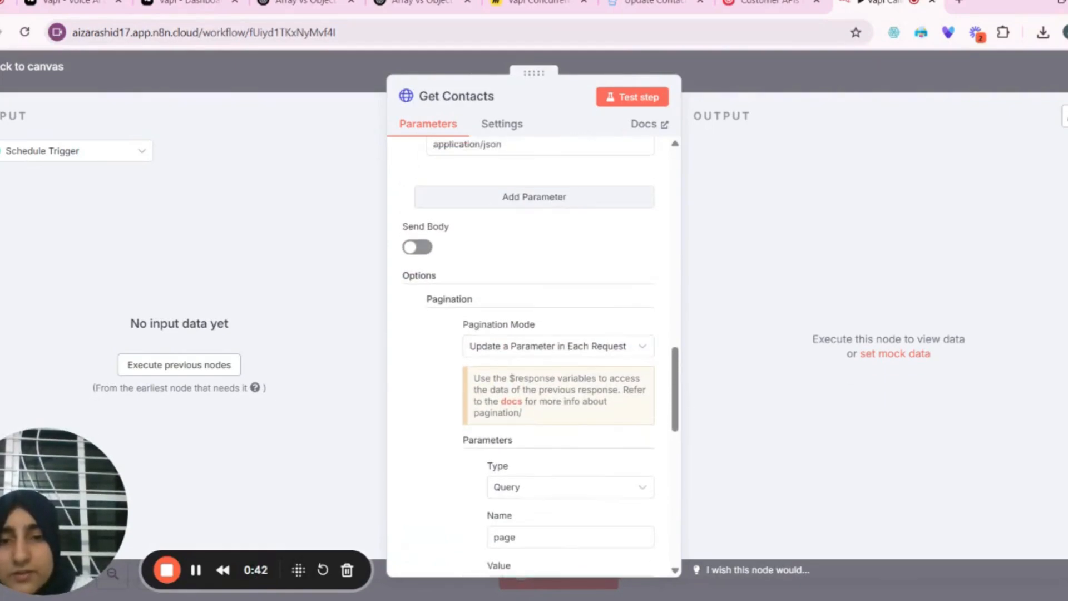
{"action": "left_click", "coordinate": [566, 345]}
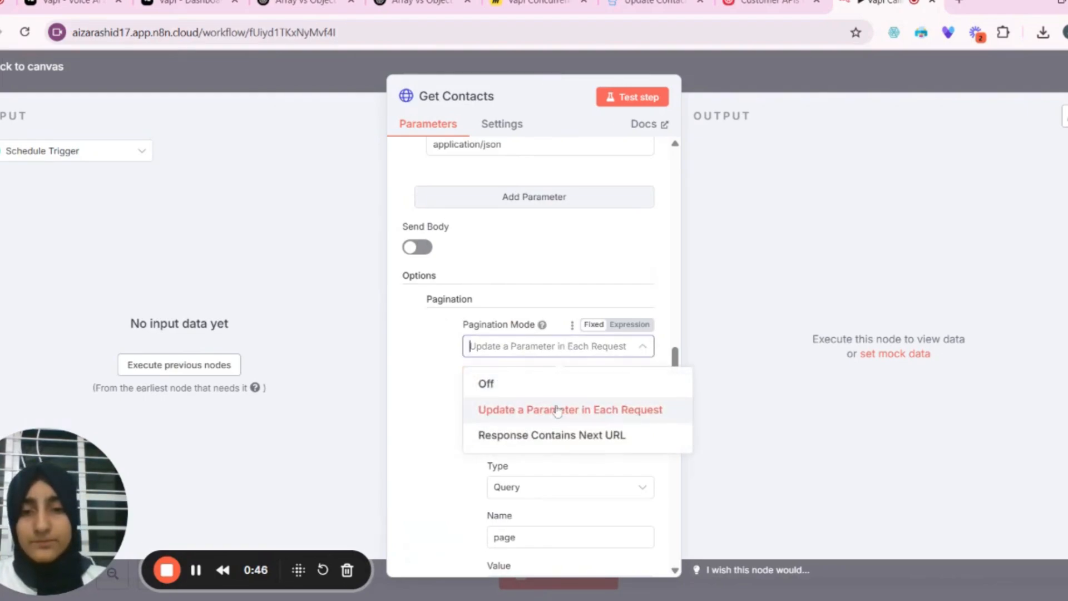
{"action": "left_click", "coordinate": [556, 410]}
Review the first pagination parameter's type, its name page and its page-count value expression.
{"action": "scroll", "coordinate": [557, 412], "scroll_direction": "down", "scroll_amount": 3}
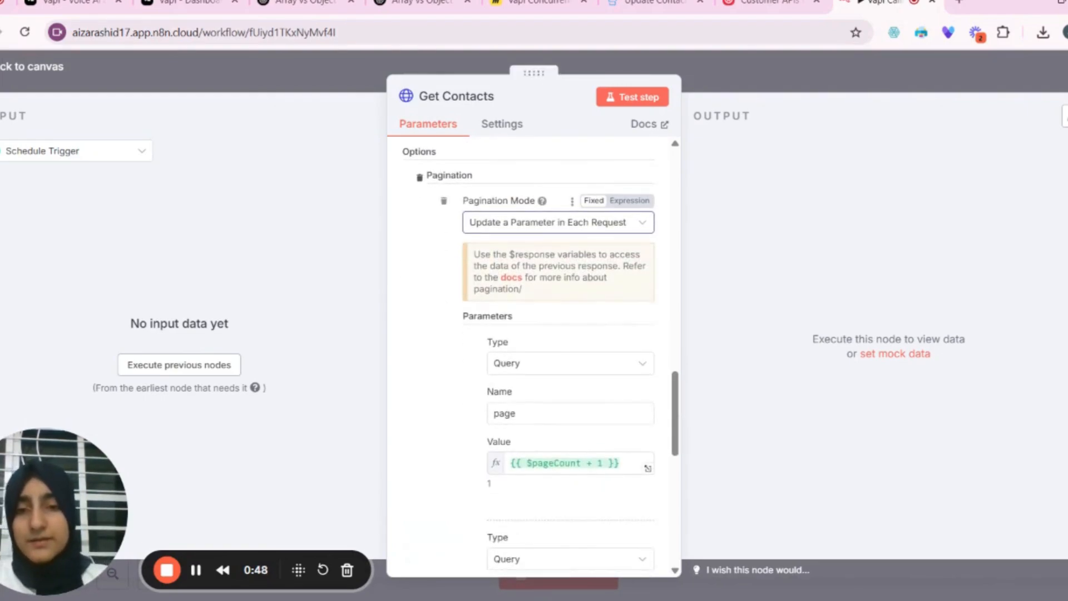
{"action": "left_click", "coordinate": [555, 360]}
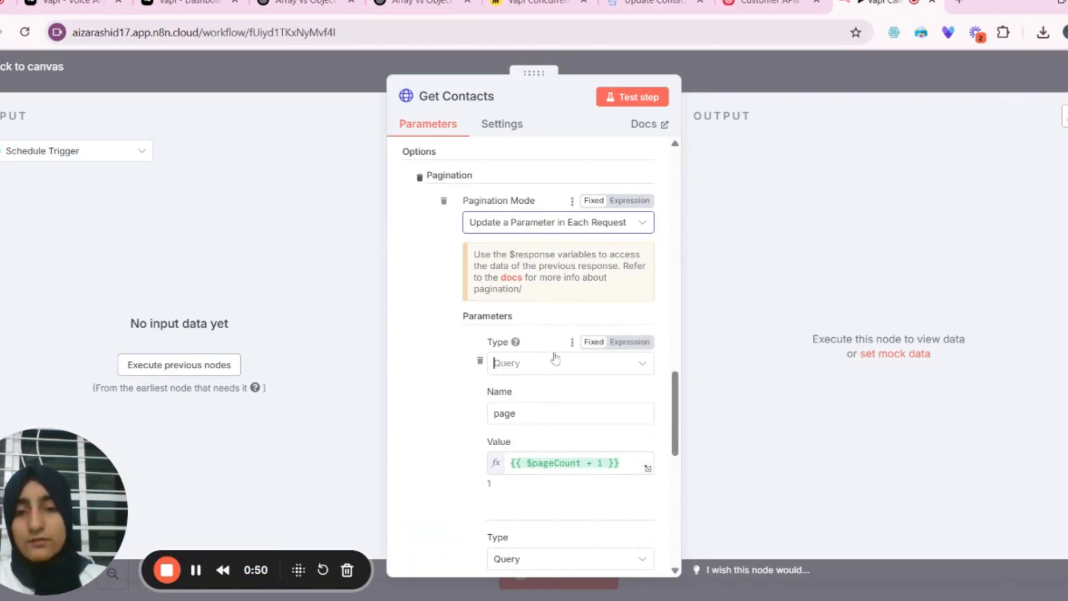
{"action": "left_click", "coordinate": [535, 450]}
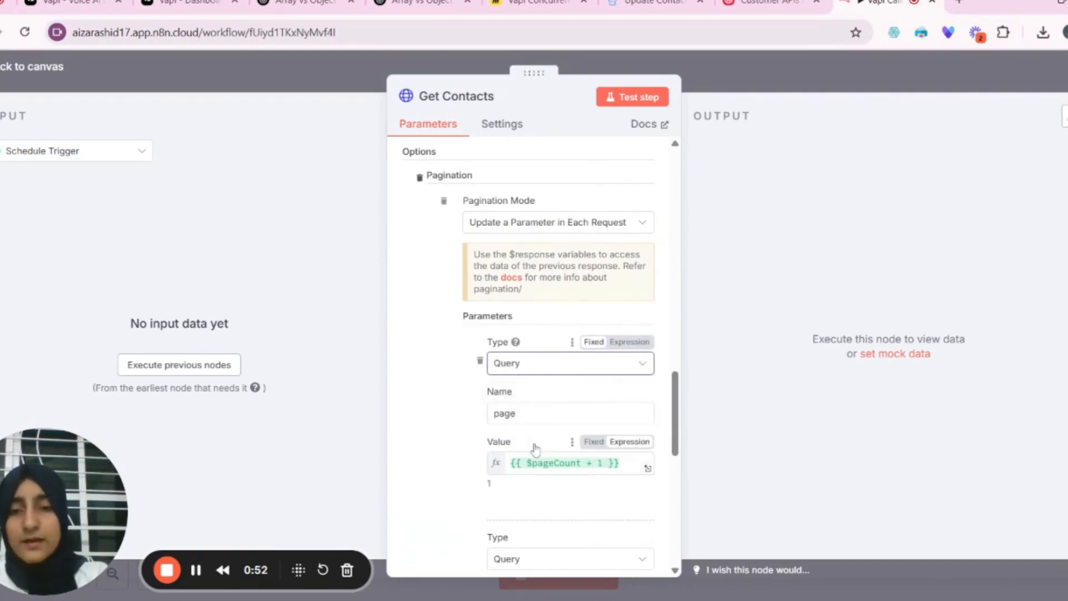
{"action": "scroll", "coordinate": [534, 448], "scroll_direction": "down", "scroll_amount": 1}
{"action": "left_click", "coordinate": [513, 369]}
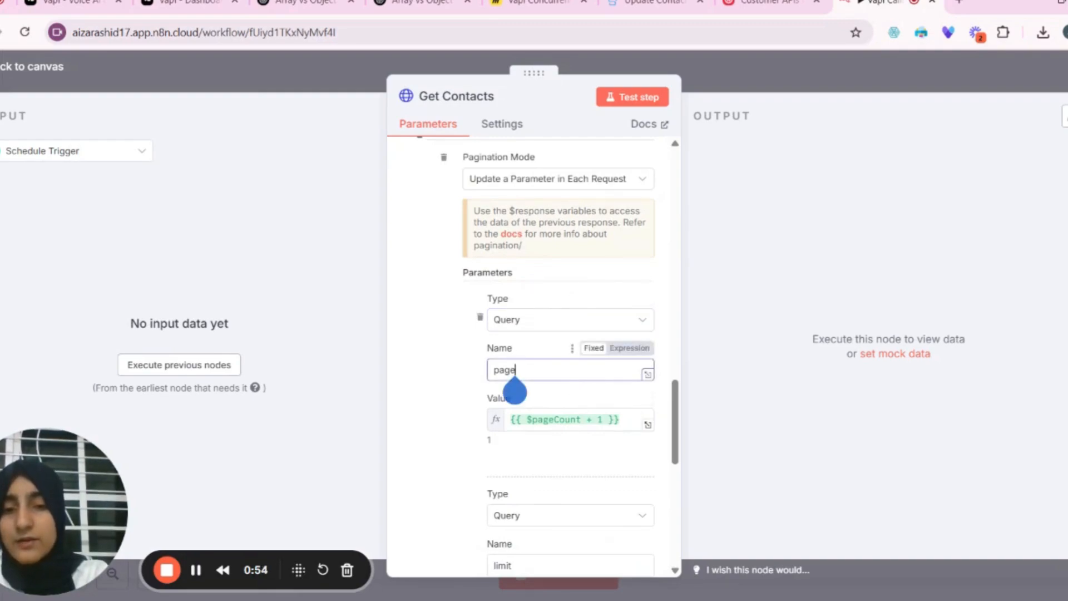
{"action": "left_click", "coordinate": [619, 420]}
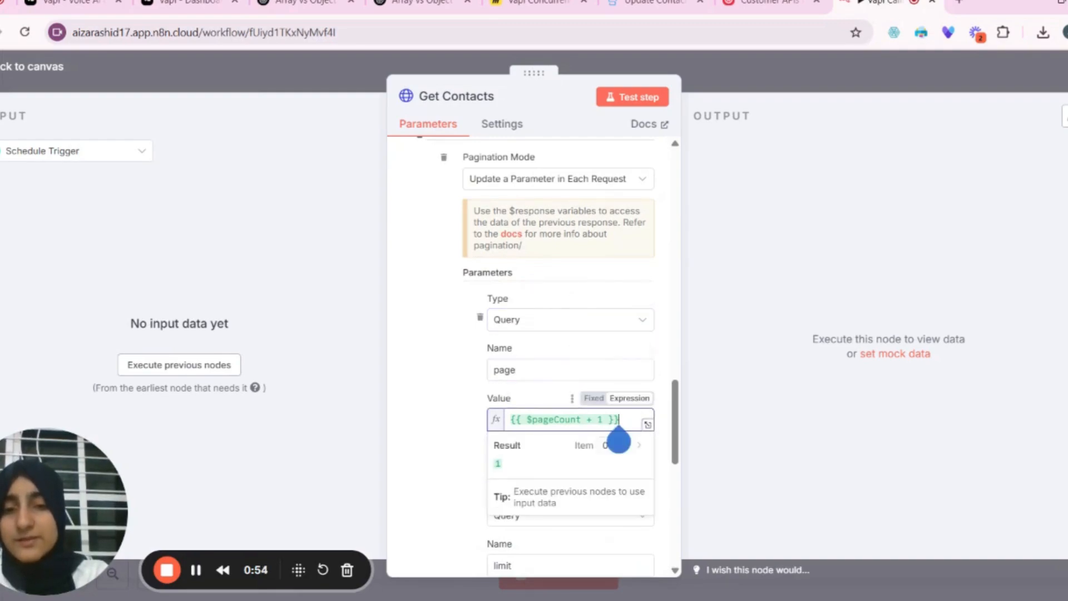
{"action": "left_click", "coordinate": [473, 439]}
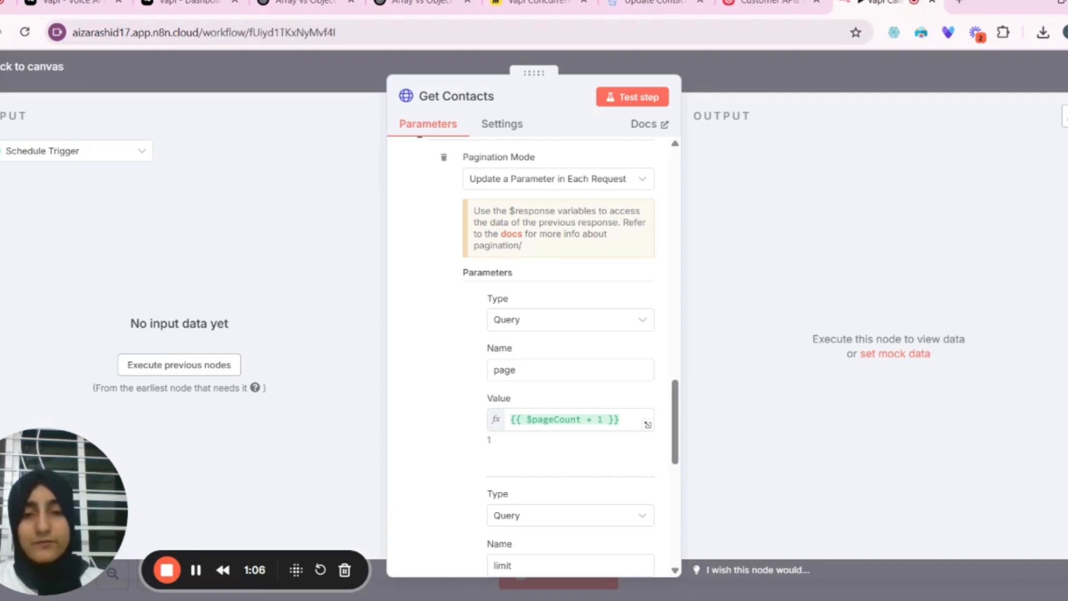
Review the limit pagination parameter, the completion condition and the maximum pages expression.
{"action": "scroll", "coordinate": [534, 356], "scroll_direction": "down", "scroll_amount": 1}
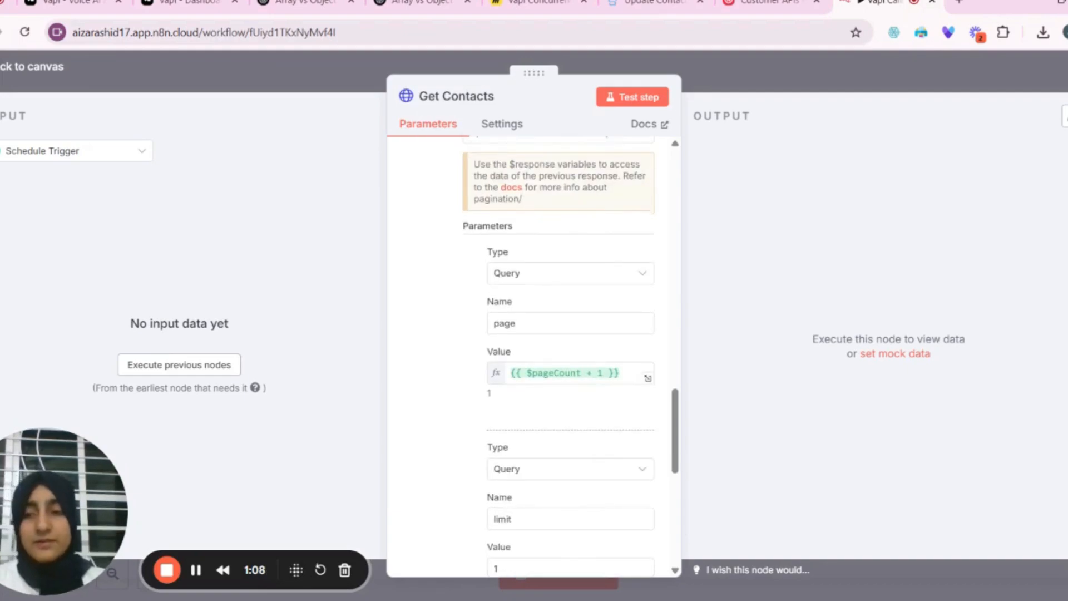
{"action": "scroll", "coordinate": [571, 356], "scroll_direction": "down", "scroll_amount": 3}
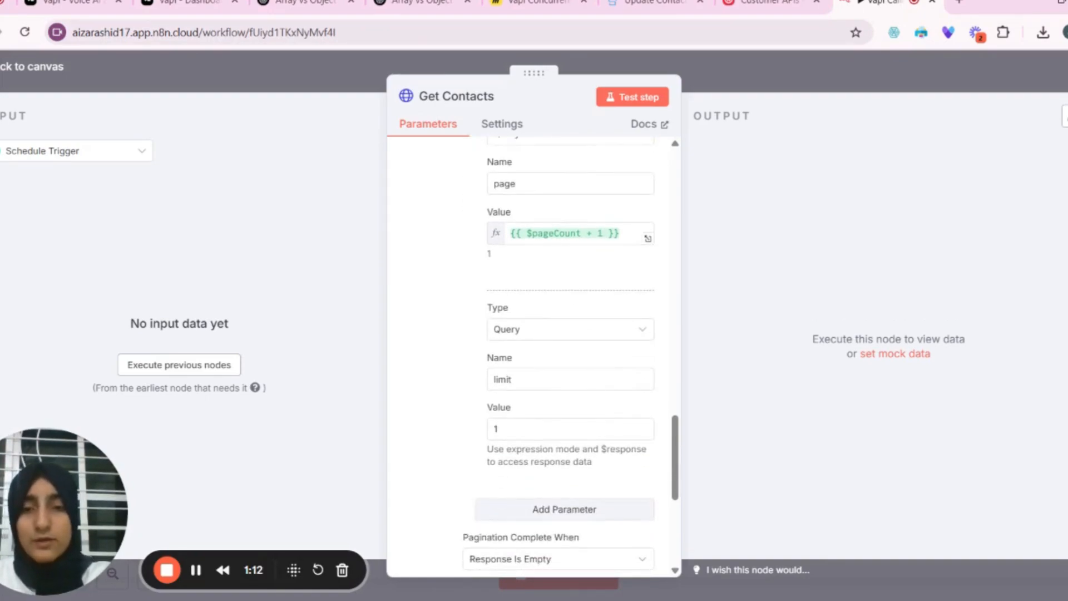
{"action": "scroll", "coordinate": [570, 356], "scroll_direction": "down", "scroll_amount": 1}
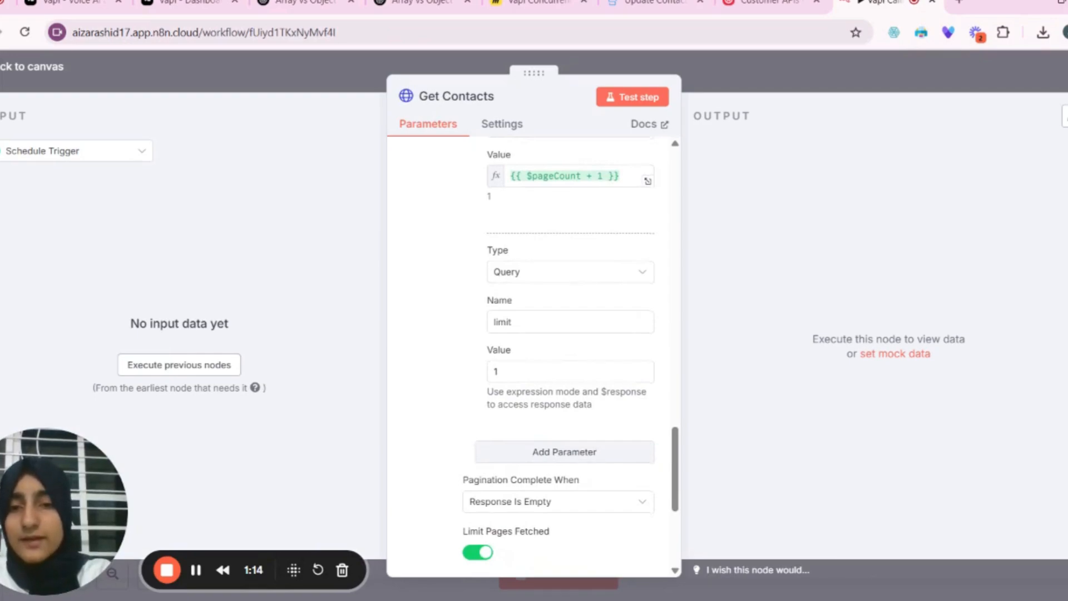
{"action": "left_click", "coordinate": [496, 379]}
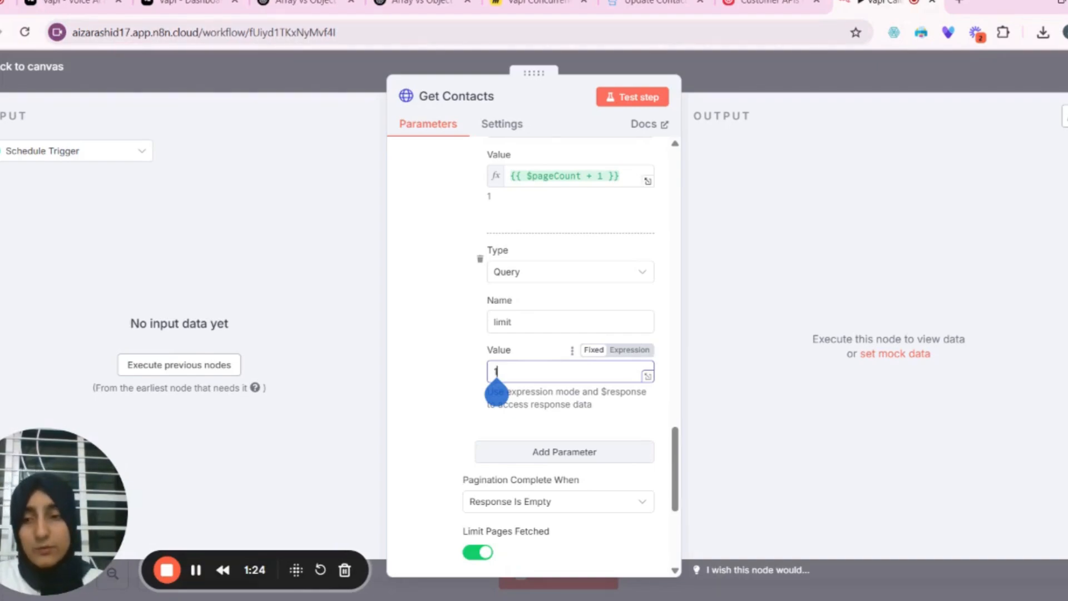
{"action": "scroll", "coordinate": [497, 393], "scroll_direction": "down", "scroll_amount": 1}
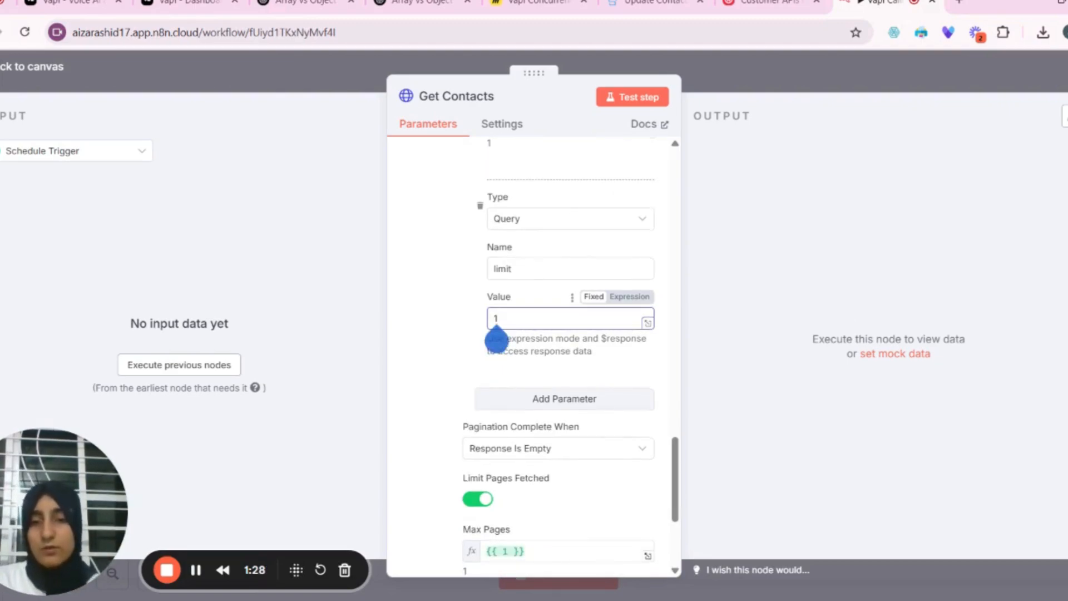
{"action": "scroll", "coordinate": [496, 340], "scroll_direction": "down", "scroll_amount": 3}
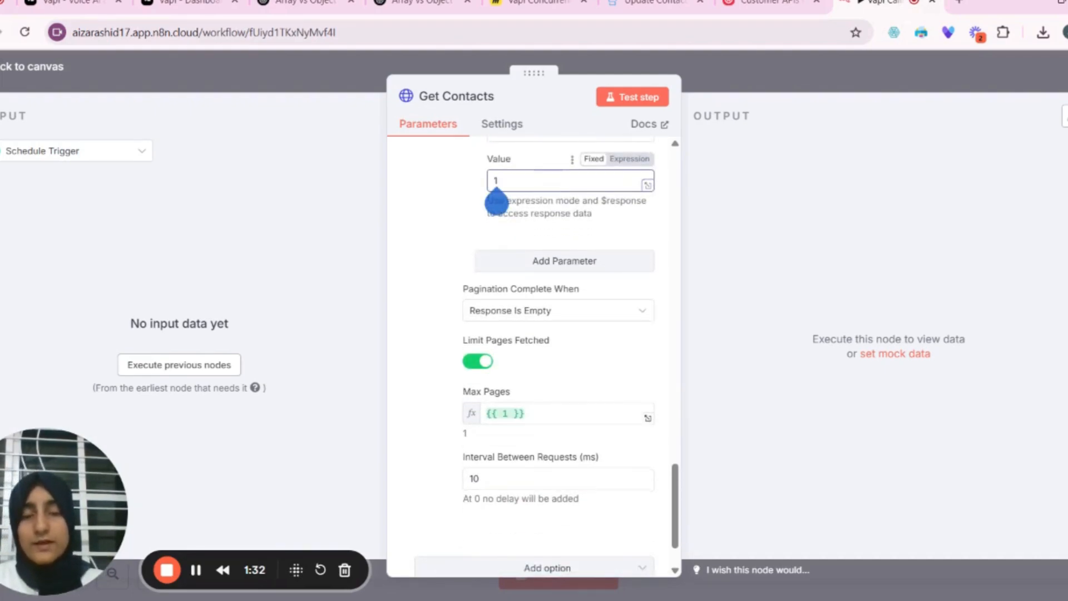
{"action": "left_click", "coordinate": [511, 417]}
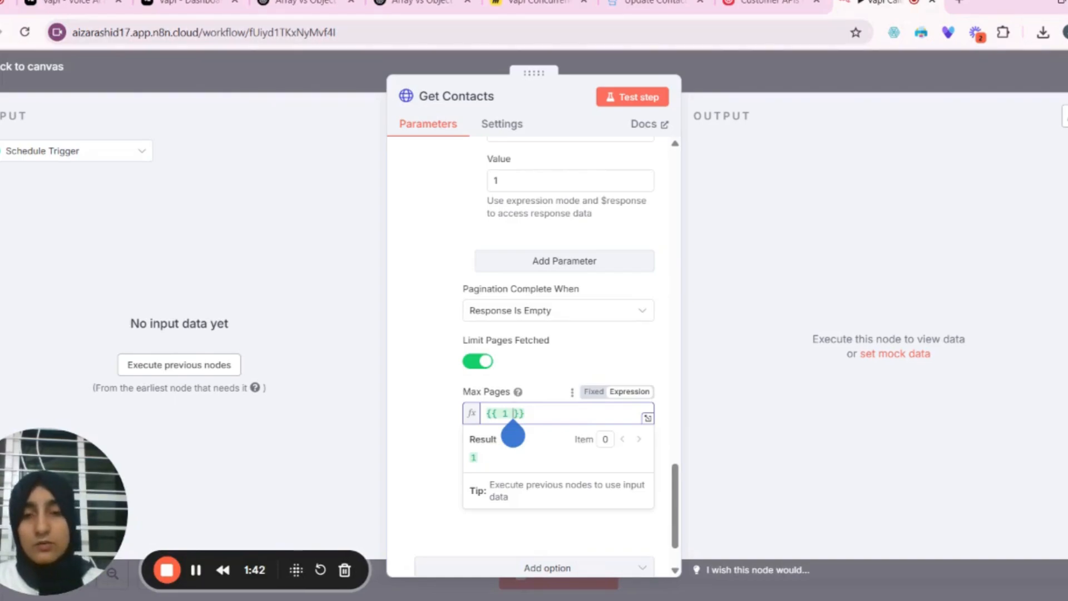
Set the limit pagination parameter to 100 and the maximum pages expression to 15.
{"action": "scroll", "coordinate": [513, 434], "scroll_direction": "up", "scroll_amount": 1}
{"action": "left_click", "coordinate": [498, 225]}
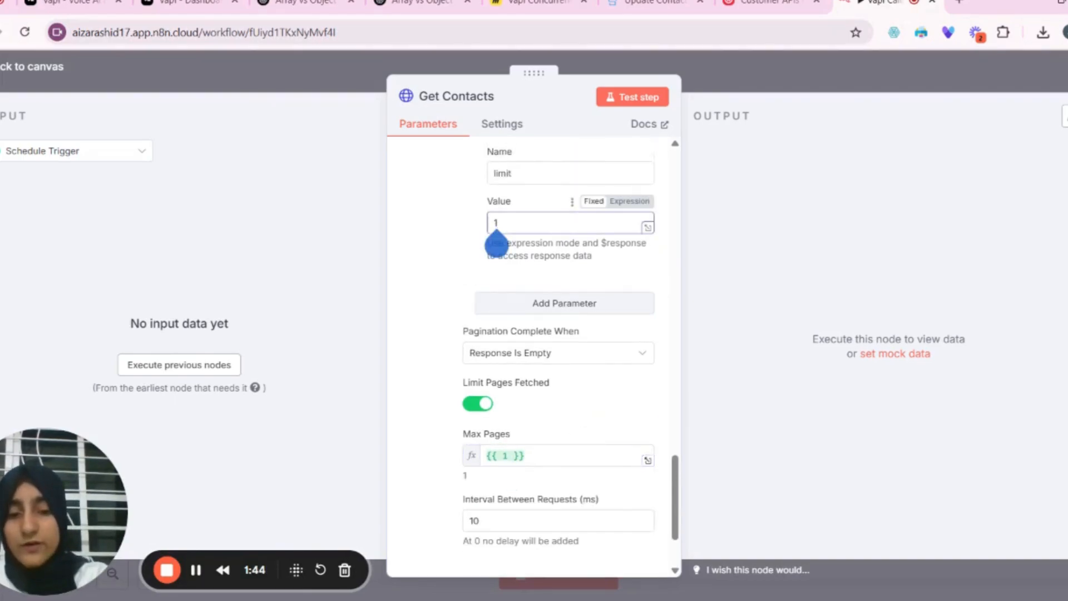
{"action": "type", "text": "00"}
{"action": "scroll", "coordinate": [534, 361], "scroll_direction": "down", "scroll_amount": 2}
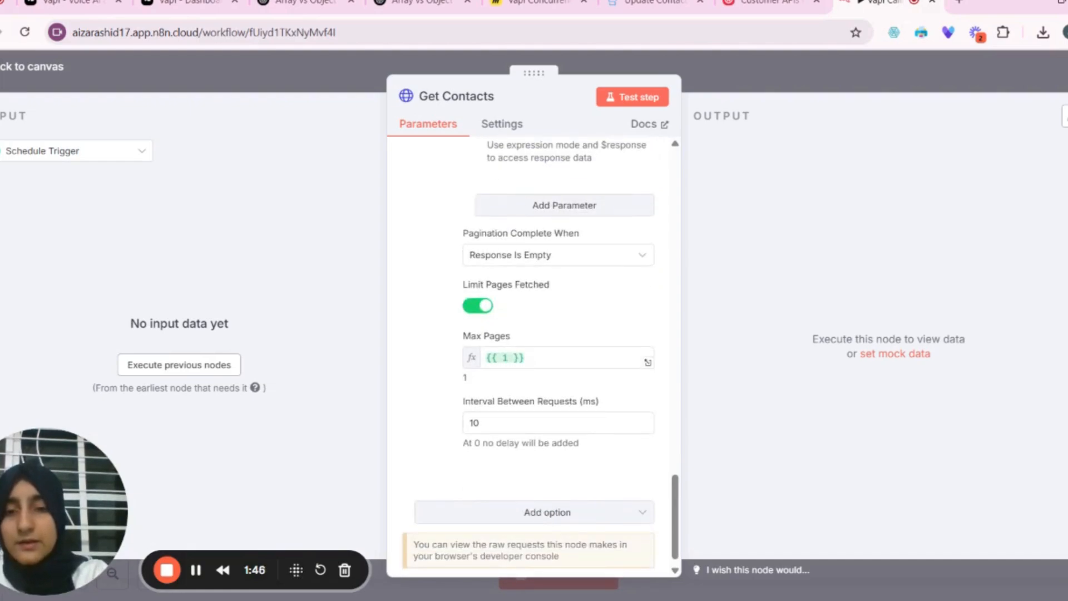
{"action": "left_click", "coordinate": [507, 359]}
{"action": "type", "text": "5"}
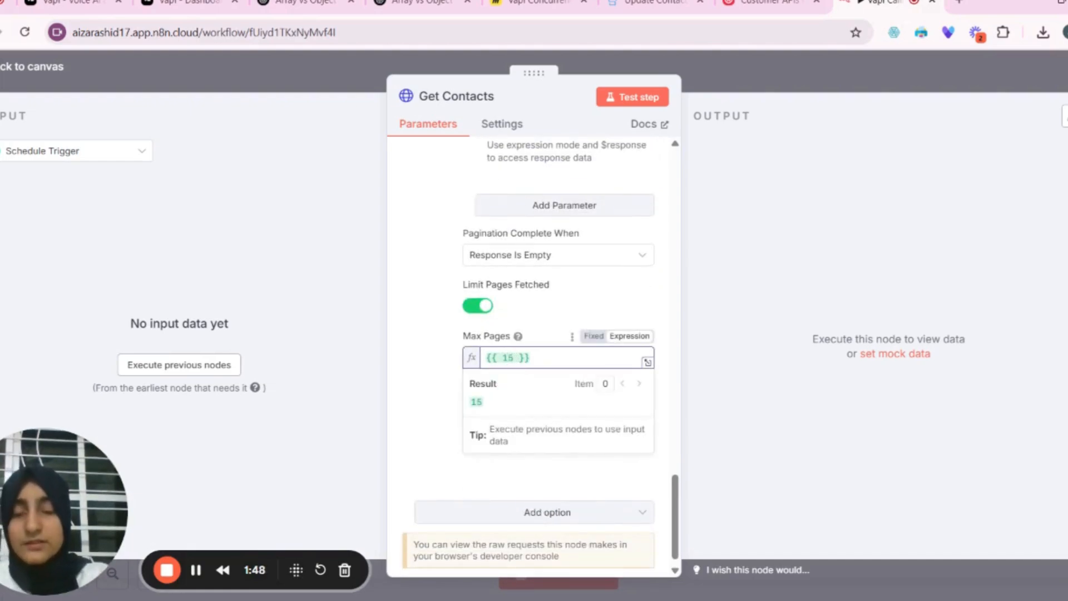
{"action": "scroll", "coordinate": [534, 357], "scroll_direction": "up", "scroll_amount": 2}
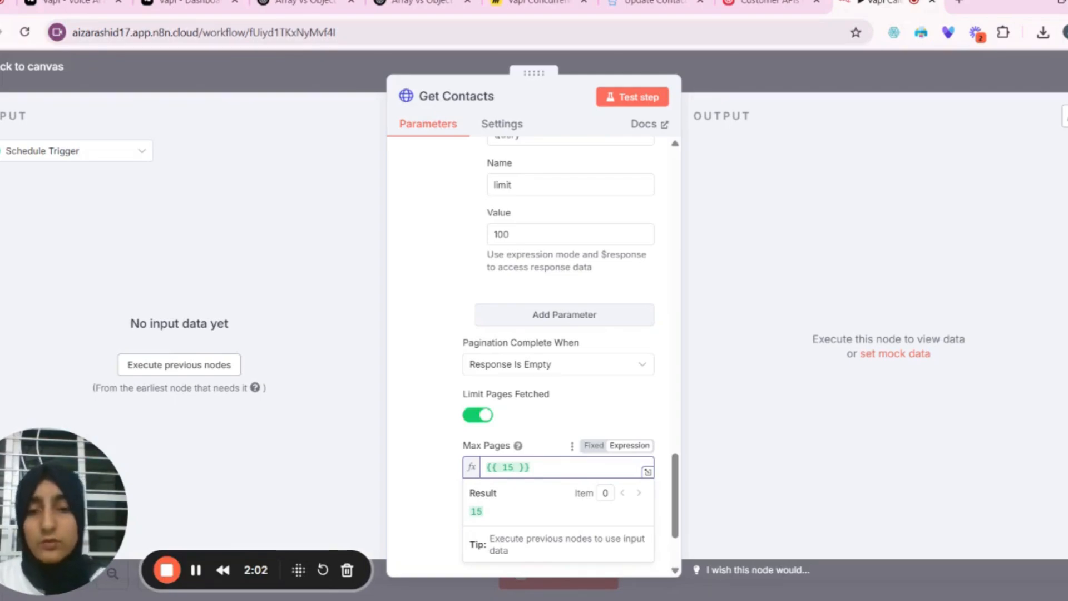
Set both the maximum pages expression and the limit pagination parameter back to 1.
{"action": "key", "text": "BackSpace"}
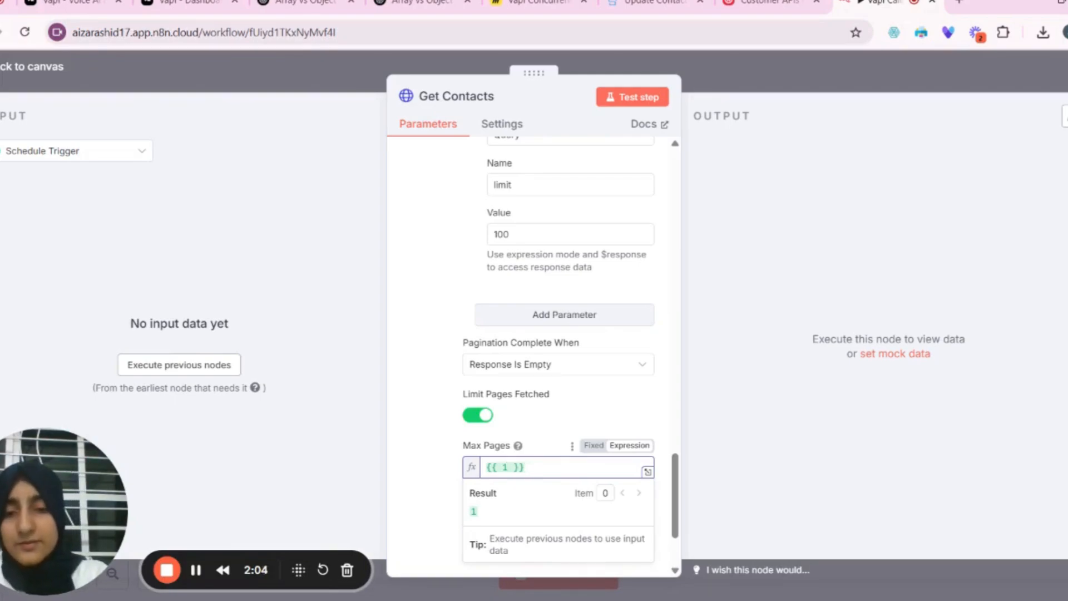
{"action": "left_click", "coordinate": [572, 214]}
{"action": "left_click", "coordinate": [509, 235]}
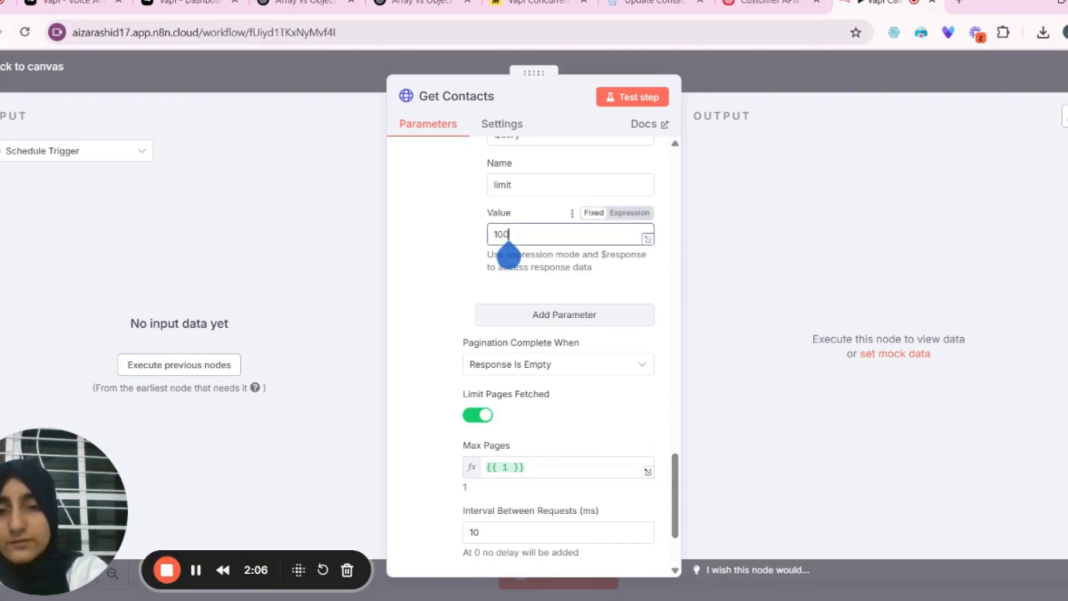
{"action": "key", "text": "BackSpace"}
{"action": "key", "text": "BackSpace"}
Test the Get Contacts node on its own and return to the workflow canvas.
{"action": "scroll", "coordinate": [534, 357], "scroll_direction": "down", "scroll_amount": 2}
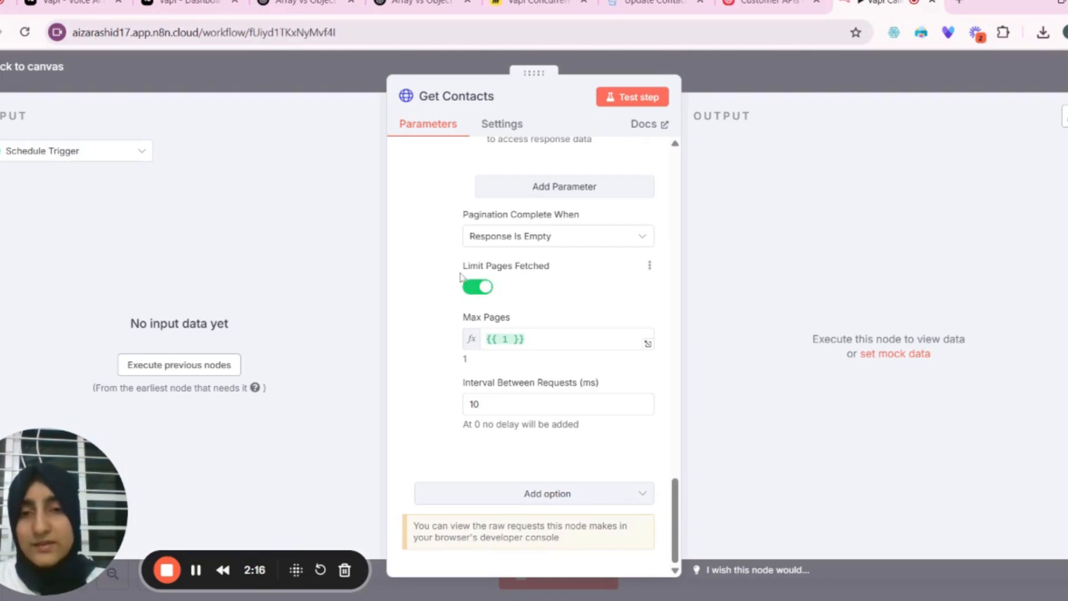
{"action": "left_click", "coordinate": [637, 103]}
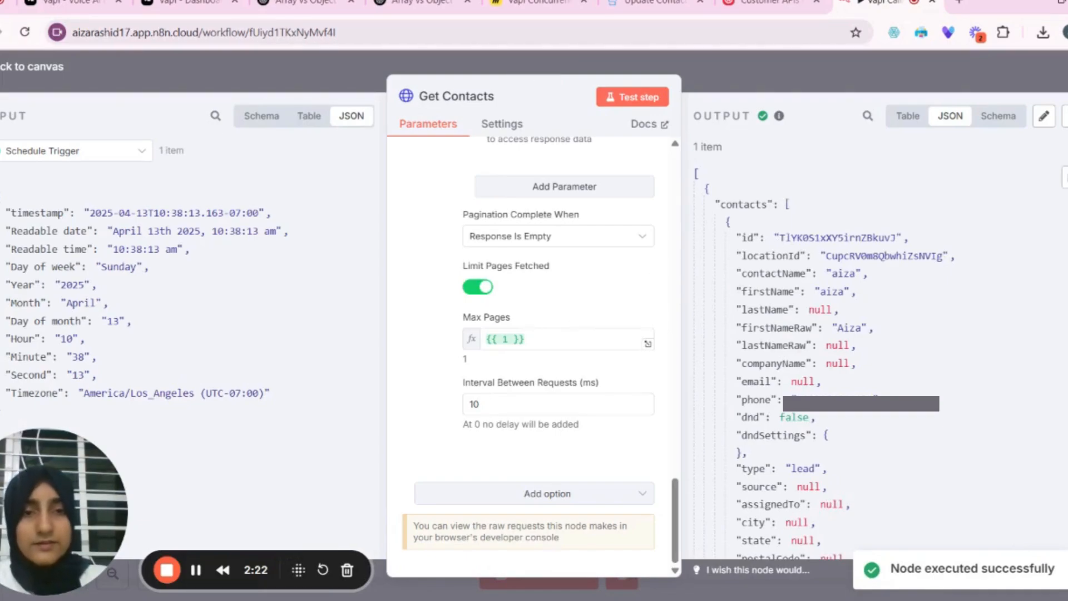
{"action": "key", "text": "Escape"}
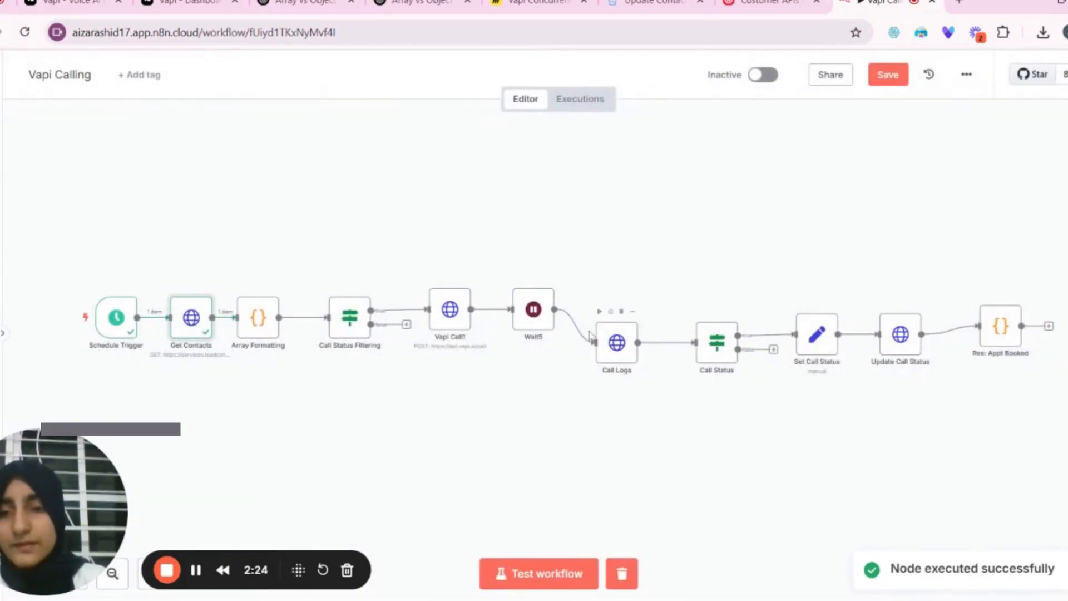
Open the Array Formatting node and check its mode and language options, keeping Run Once for All Items and JavaScript.
{"action": "double_click", "coordinate": [258, 325]}
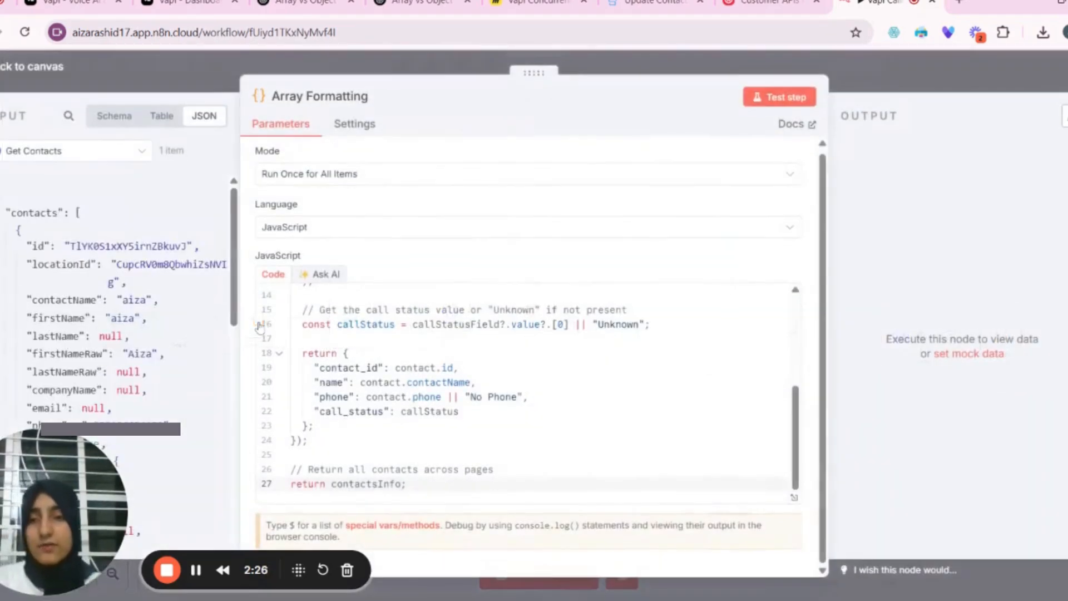
{"action": "left_click", "coordinate": [384, 188]}
{"action": "left_click", "coordinate": [374, 231]}
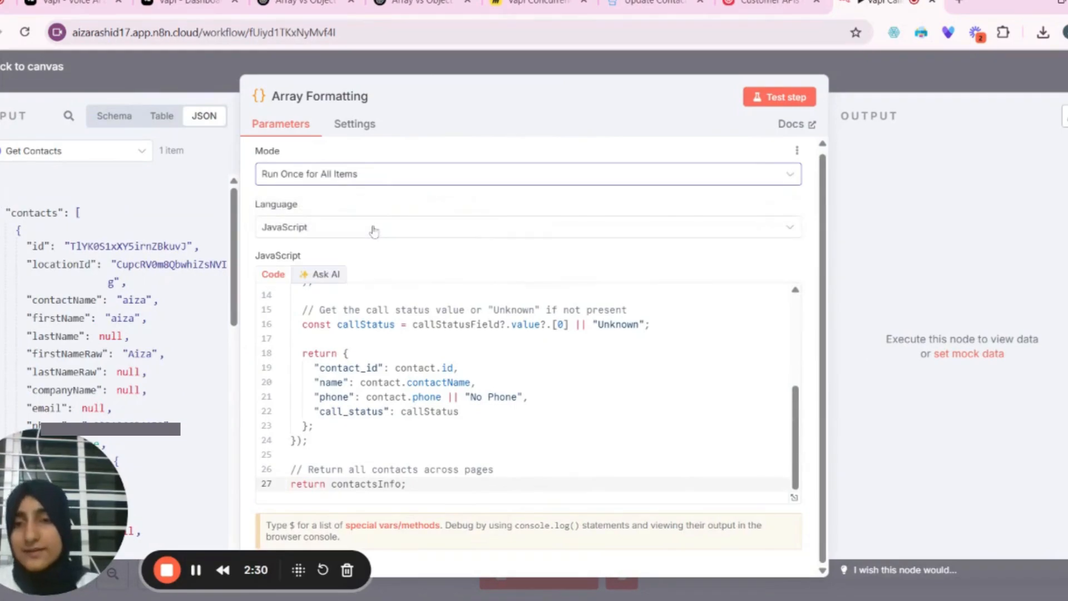
{"action": "left_click", "coordinate": [374, 231]}
{"action": "left_click", "coordinate": [371, 268]}
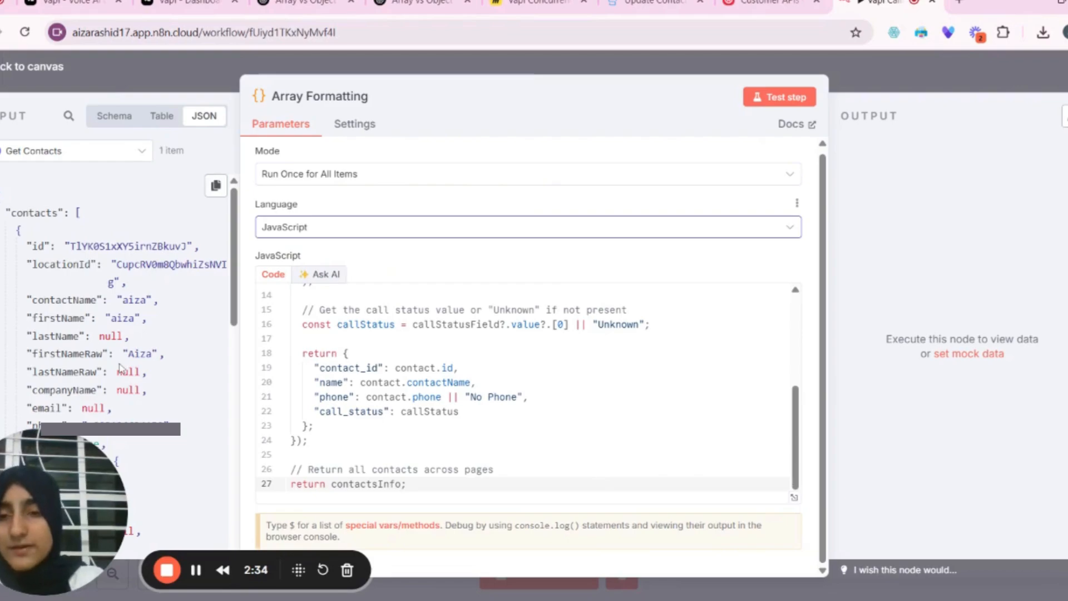
Examine the contact fields, custom fields and meta section in the Array Formatting node's input data.
{"action": "scroll", "coordinate": [120, 367], "scroll_direction": "down", "scroll_amount": 10}
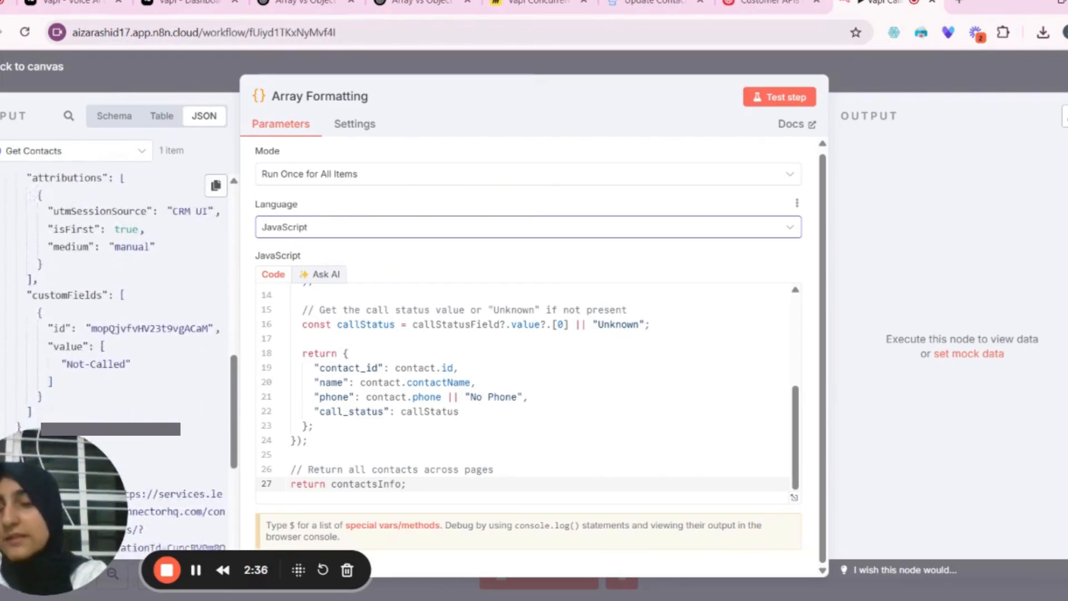
{"action": "scroll", "coordinate": [120, 367], "scroll_direction": "down", "scroll_amount": 3}
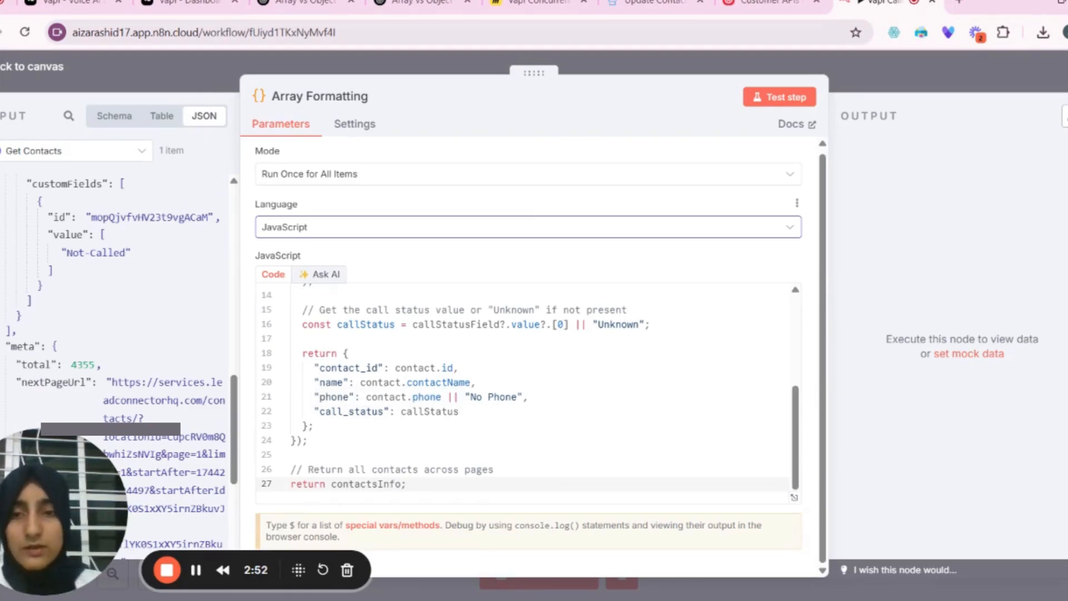
{"action": "scroll", "coordinate": [117, 306], "scroll_direction": "up", "scroll_amount": 3}
{"action": "scroll", "coordinate": [117, 306], "scroll_direction": "up", "scroll_amount": 5}
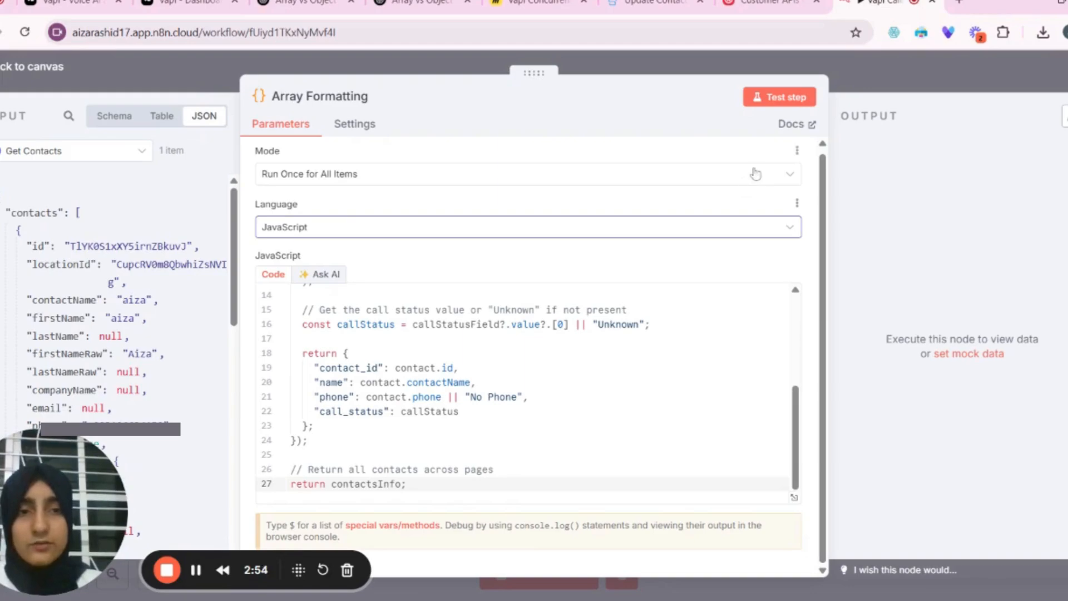
Test the Array Formatting node and reopen it from the canvas.
{"action": "left_click", "coordinate": [774, 98]}
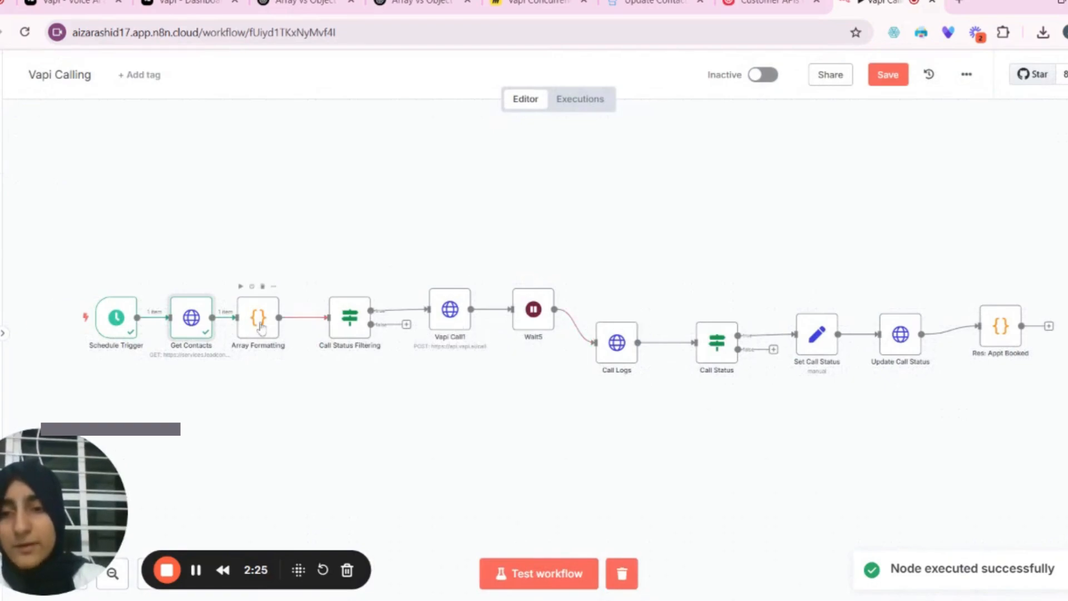
{"action": "double_click", "coordinate": [260, 327]}
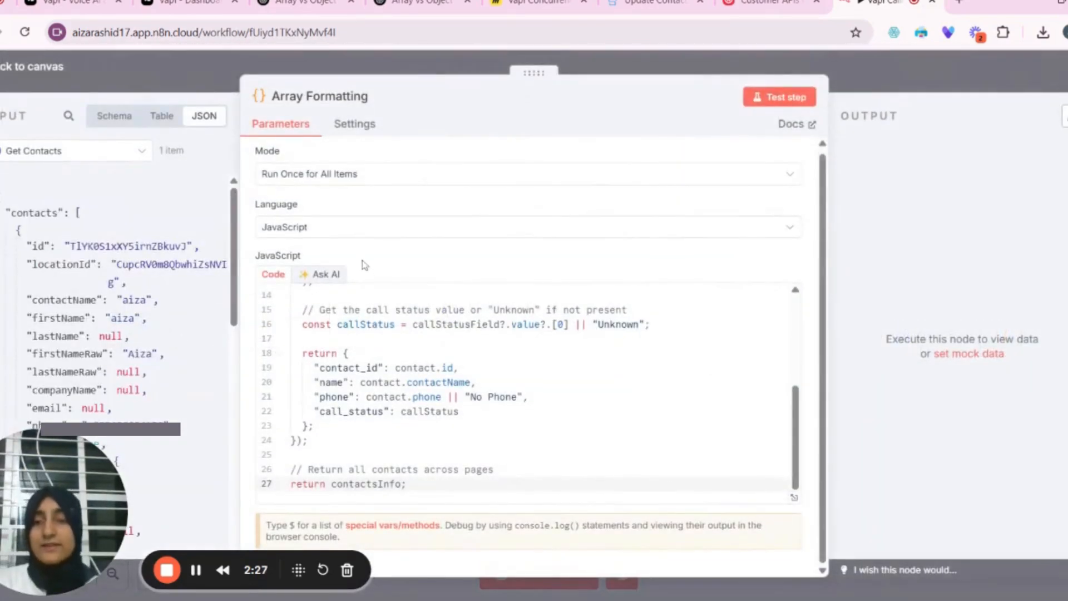
Review the mode and language options, keeping Run Once for All Items and JavaScript, and test the Array Formatting node again.
{"action": "left_click", "coordinate": [384, 188]}
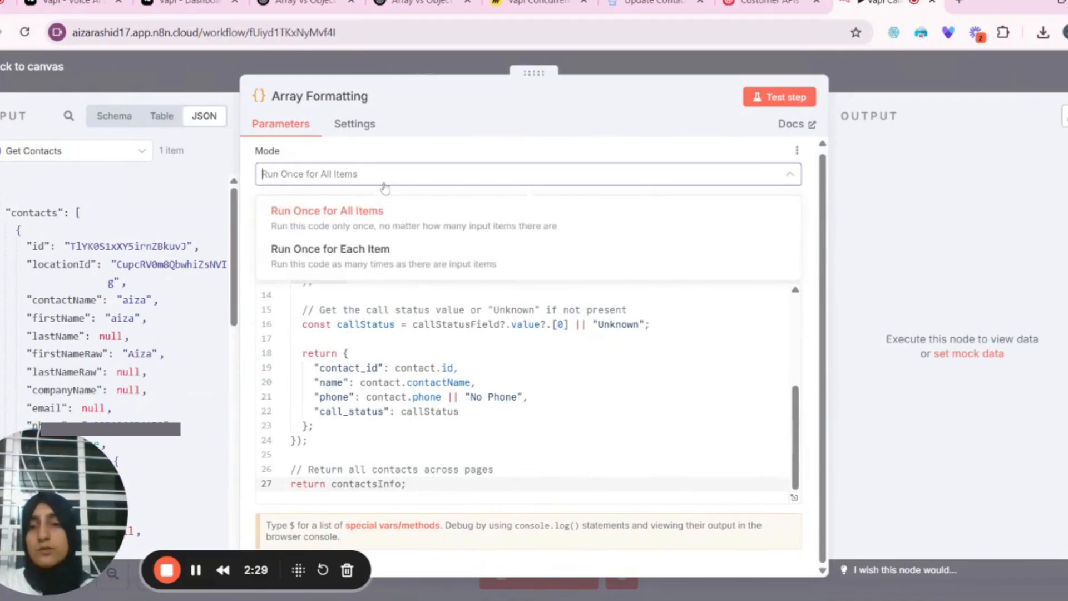
{"action": "left_click", "coordinate": [375, 227]}
{"action": "left_click", "coordinate": [374, 232]}
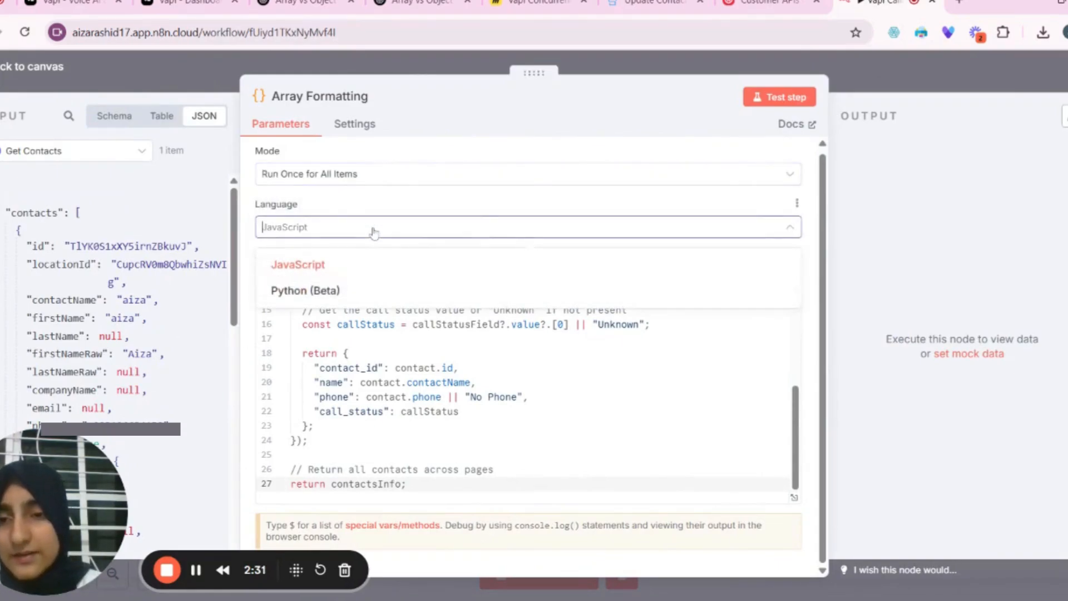
{"action": "left_click", "coordinate": [370, 265]}
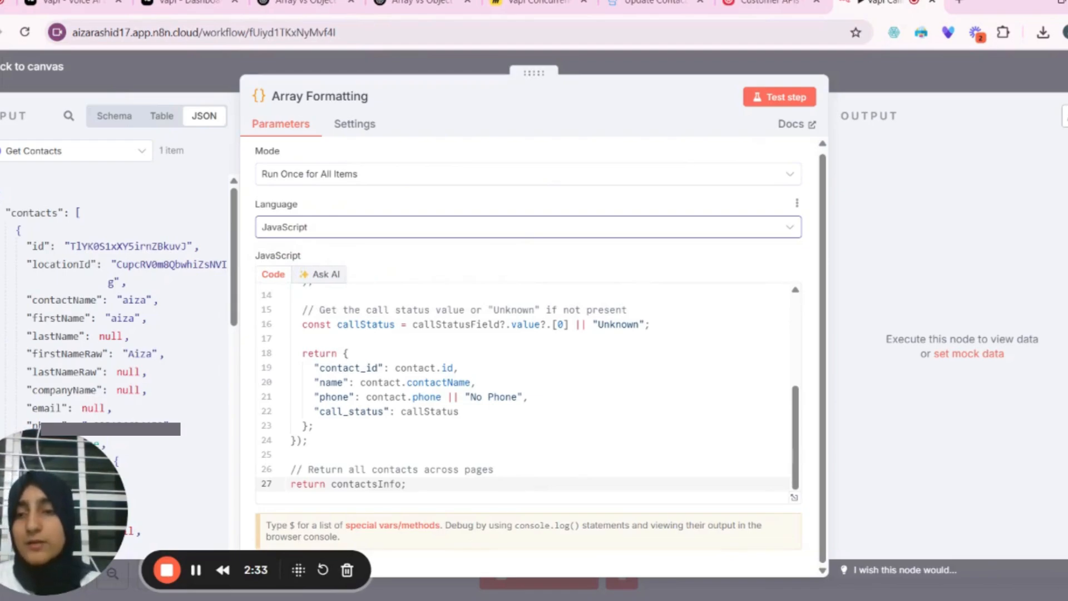
{"action": "left_click", "coordinate": [779, 97]}
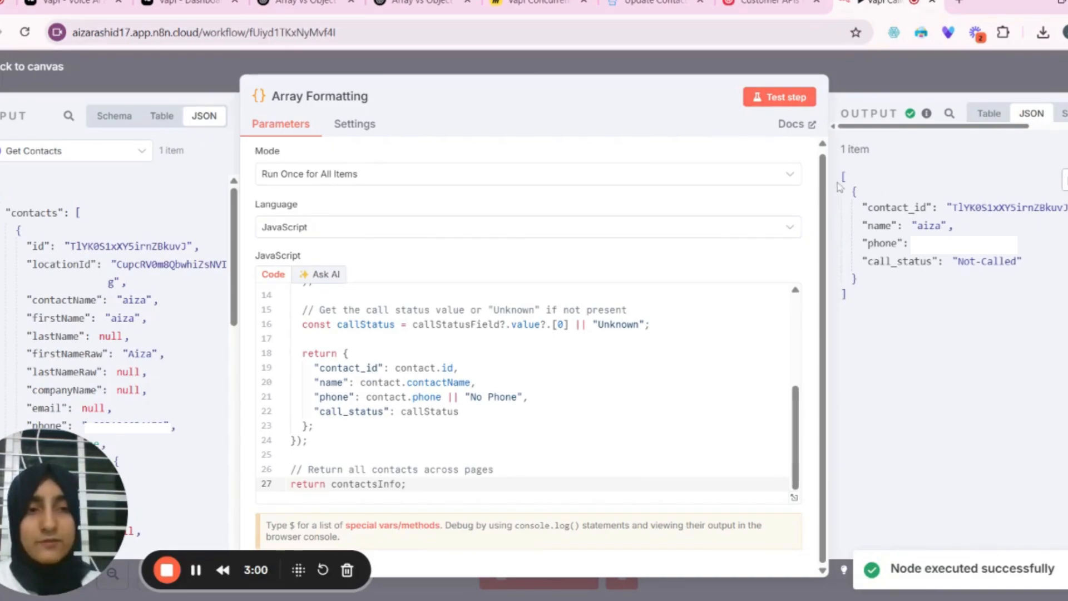
Examine the array brackets and contact object in the Array Formatting node's JSON output.
{"action": "left_click_drag", "start_coordinate": [842, 176], "coordinate": [846, 294]}
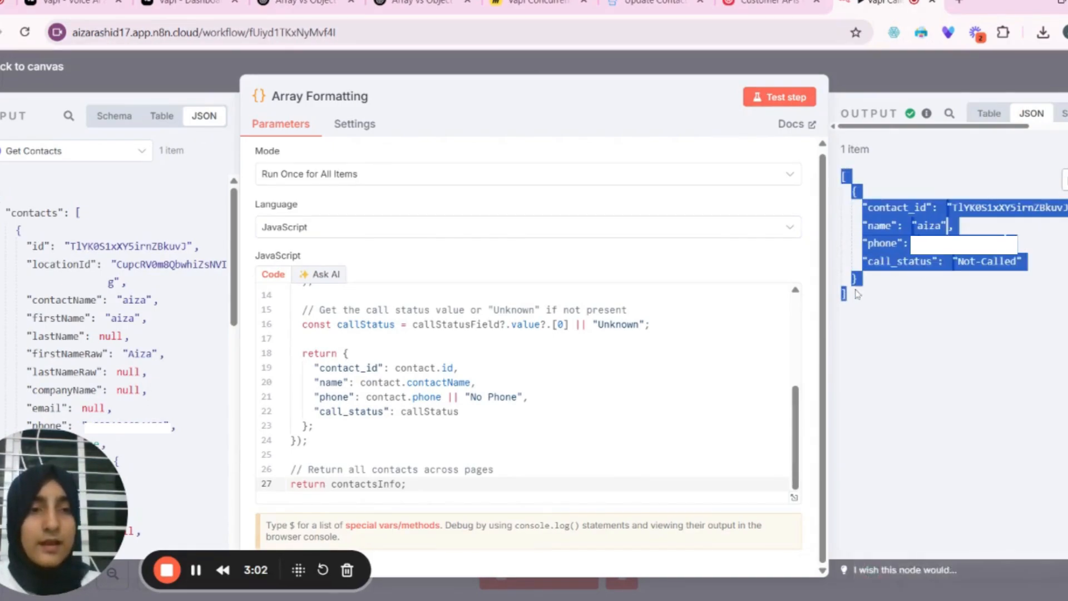
{"action": "left_click", "coordinate": [948, 225]}
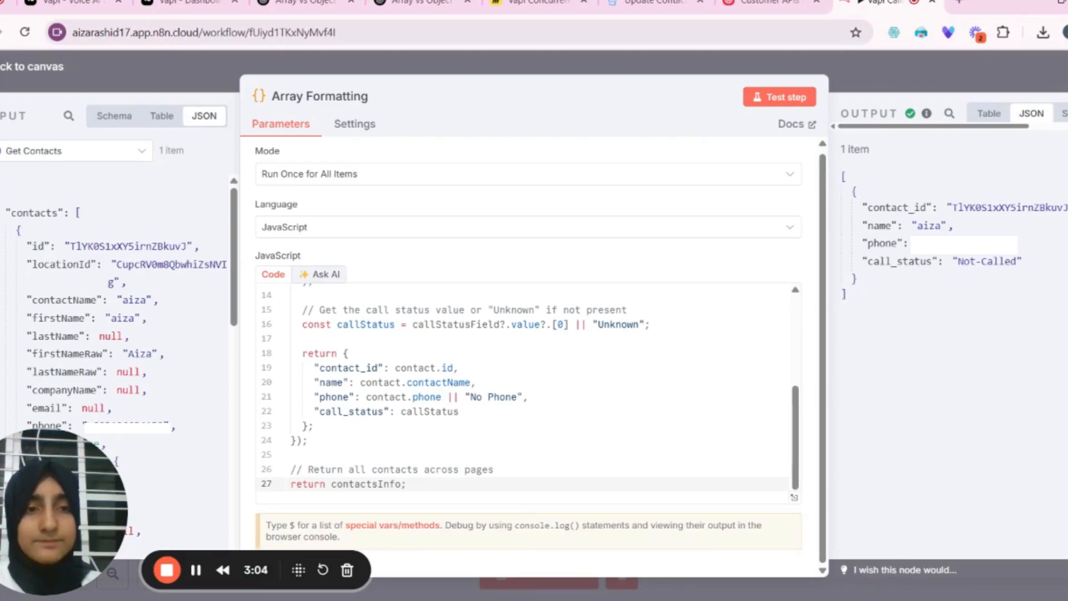
{"action": "left_click_drag", "start_coordinate": [841, 149], "coordinate": [874, 155]}
{"action": "left_click", "coordinate": [874, 156]}
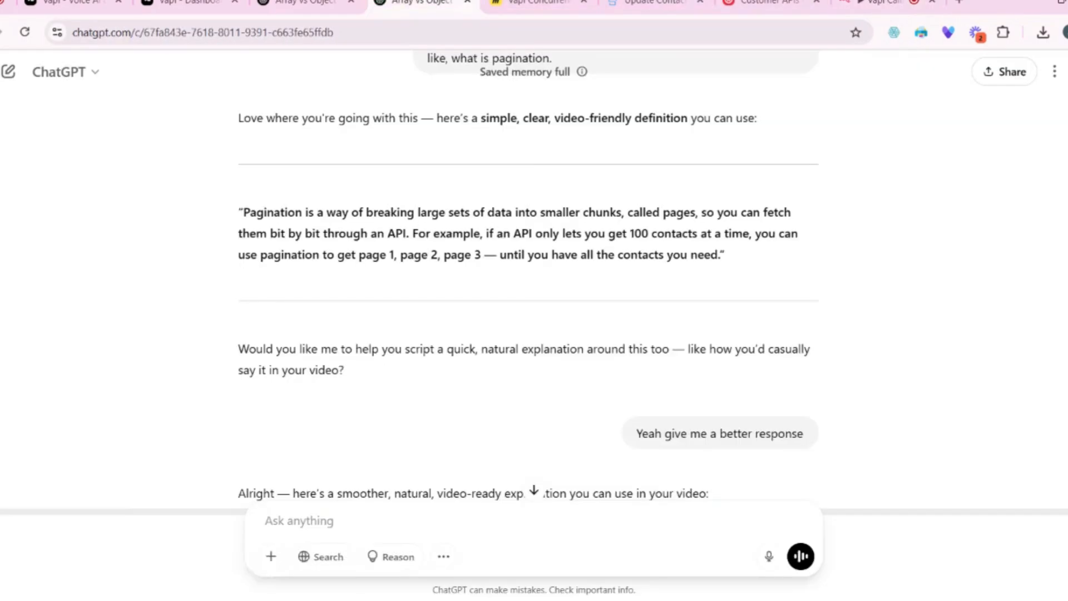
Switch to the ChatGPT array versus object conversation and examine the Array Format JSON example.
{"action": "left_click", "coordinate": [418, 3]}
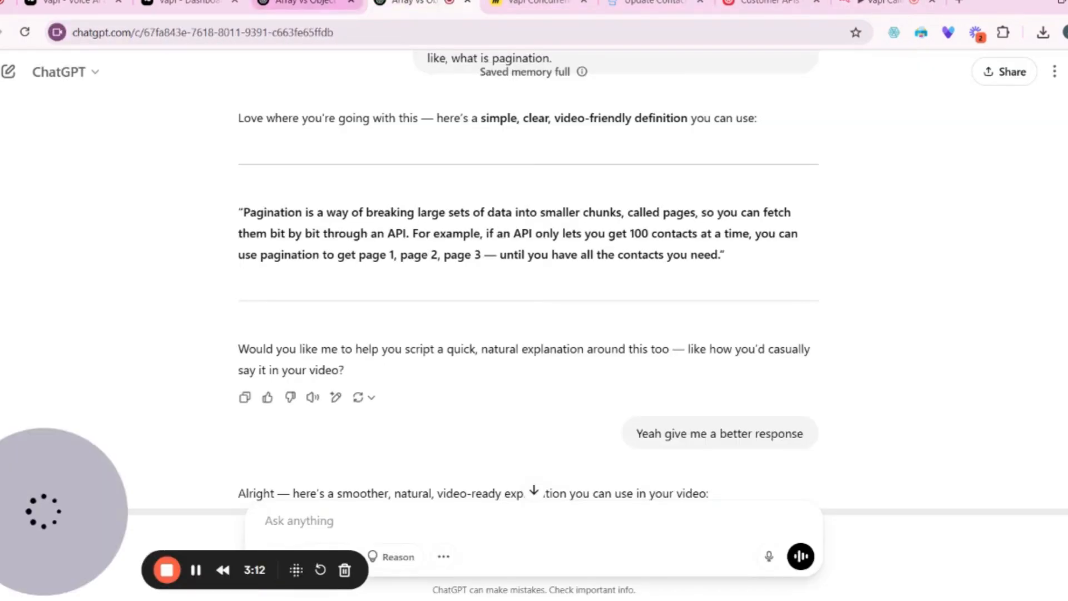
{"action": "left_click", "coordinate": [300, 3]}
{"action": "scroll", "coordinate": [472, 194], "scroll_direction": "up", "scroll_amount": 1}
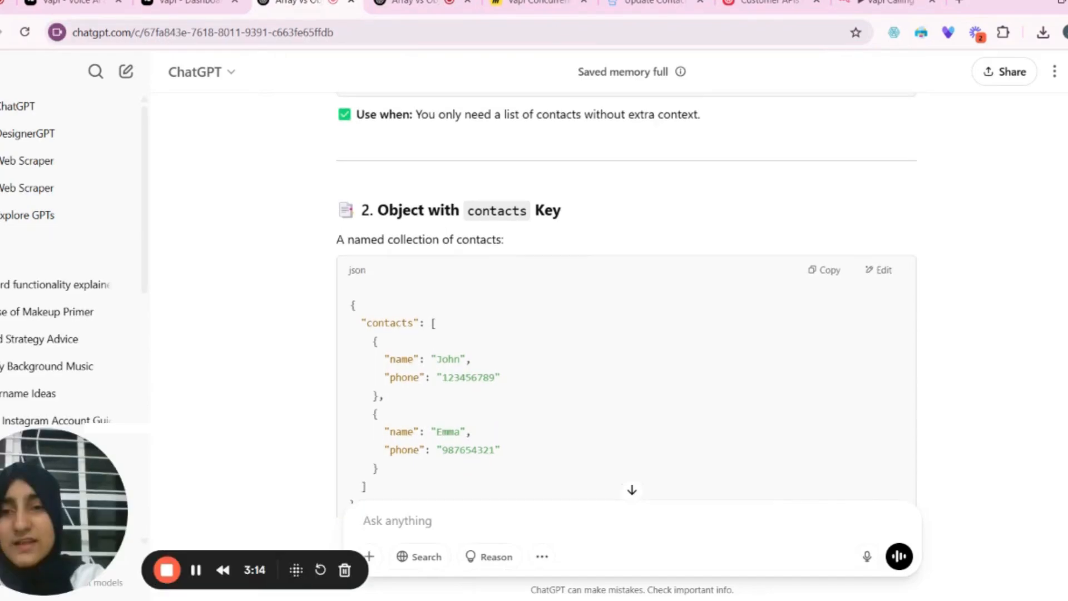
{"action": "scroll", "coordinate": [626, 300], "scroll_direction": "up", "scroll_amount": 1}
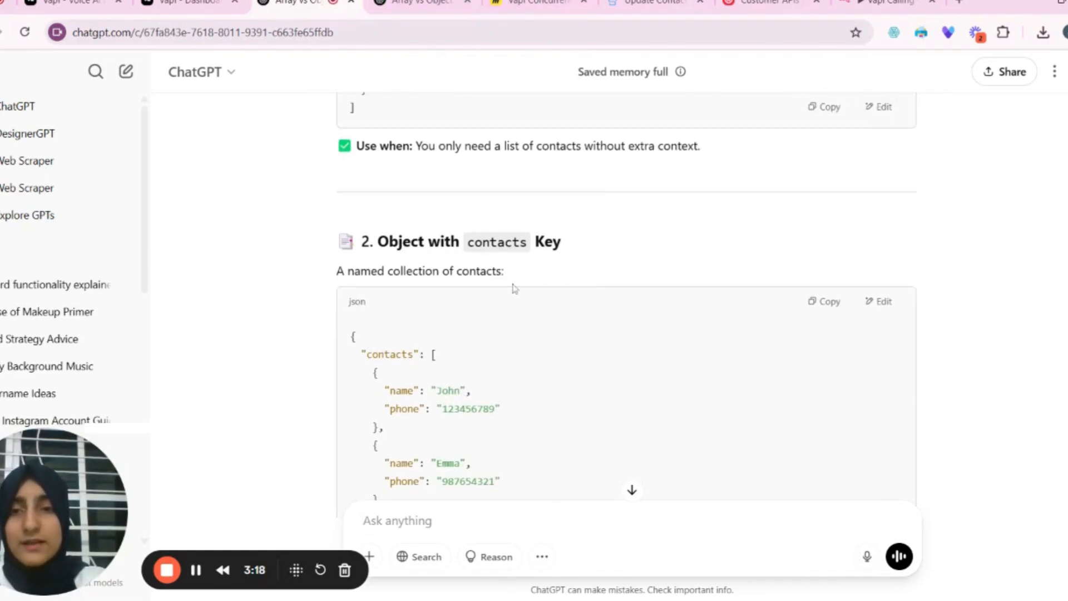
{"action": "scroll", "coordinate": [515, 286], "scroll_direction": "up", "scroll_amount": 5}
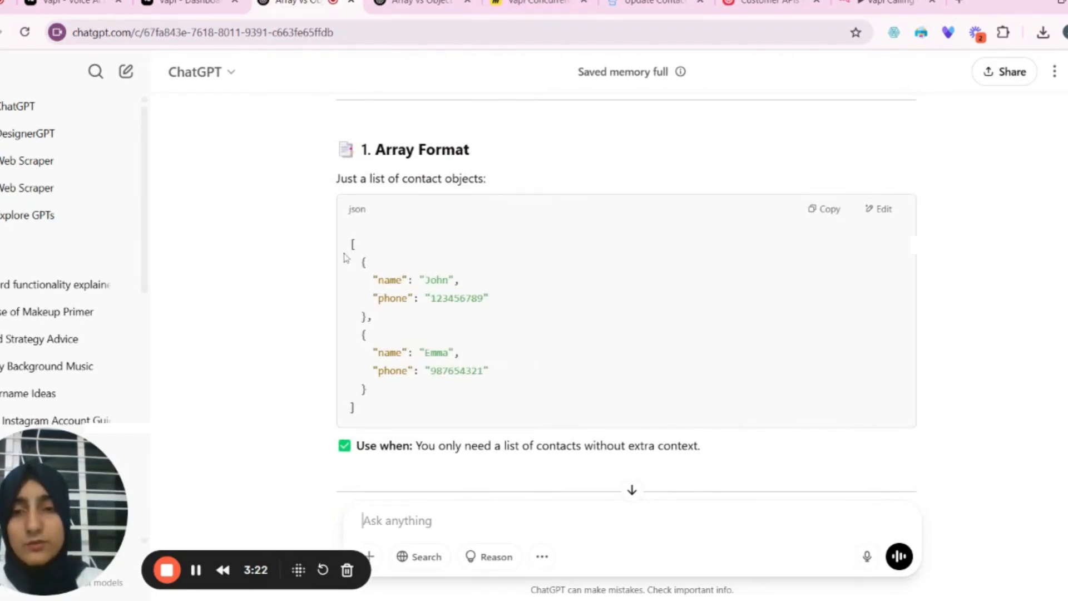
{"action": "left_click_drag", "start_coordinate": [350, 243], "coordinate": [383, 393]}
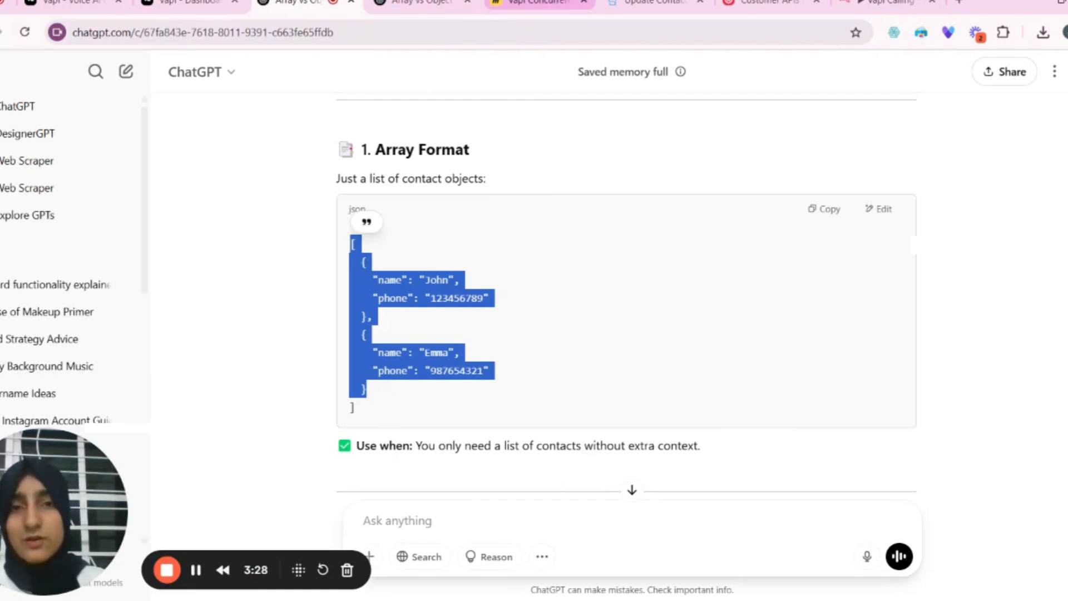
Switch back to the n8n workflow, compare the Array Formatting output with that array structure, and close the node.
{"action": "left_click", "coordinate": [887, 3]}
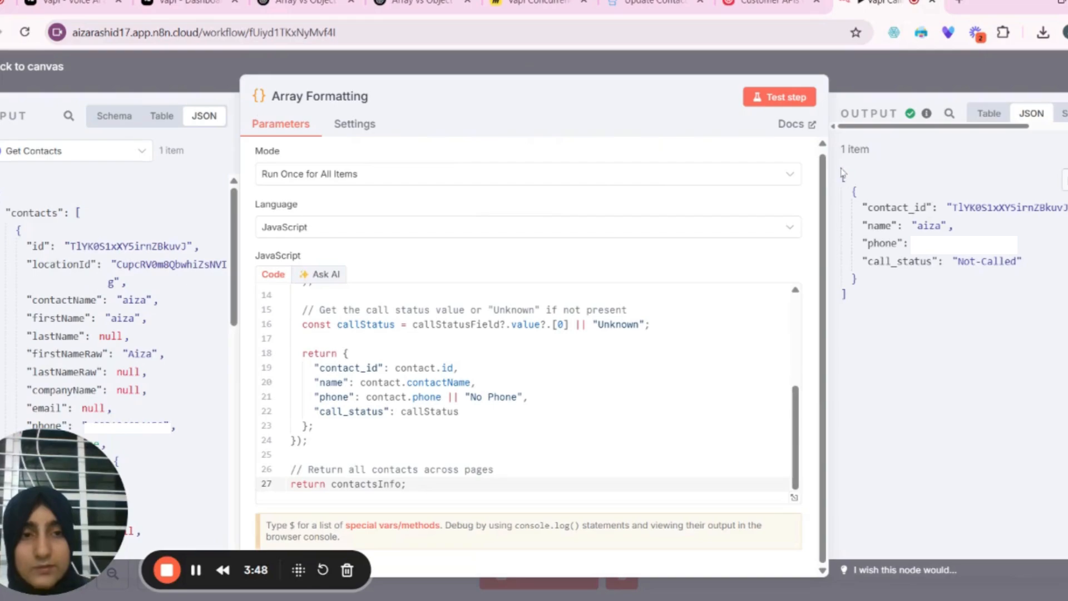
{"action": "left_click_drag", "start_coordinate": [841, 172], "coordinate": [894, 310]}
{"action": "left_click", "coordinate": [895, 320]}
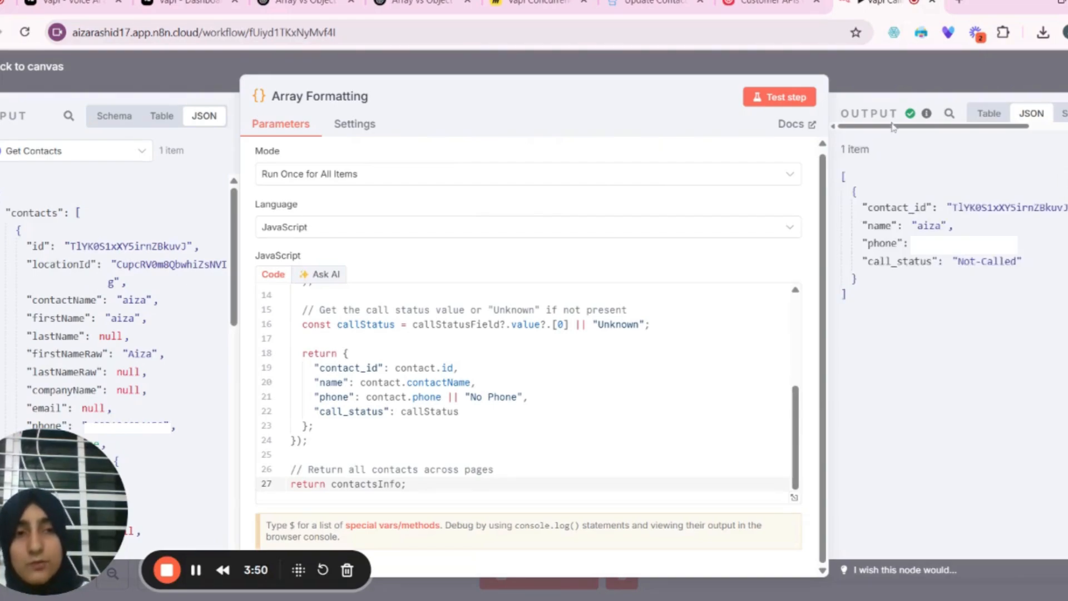
{"action": "left_click", "coordinate": [888, 93]}
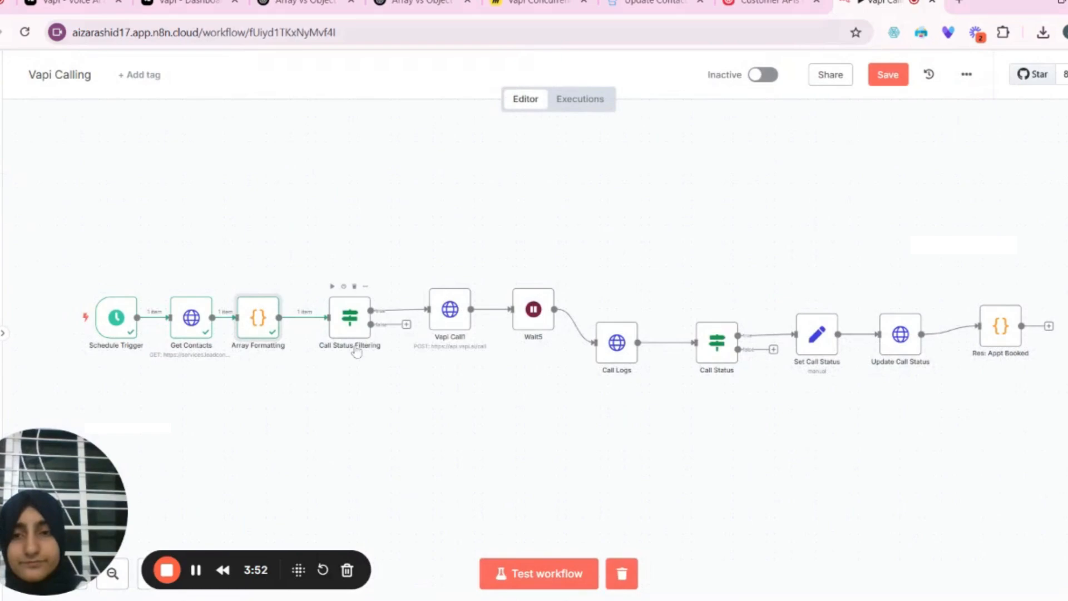
View the Call Status Filtering node and search the node library for "if" without adding a node.
{"action": "double_click", "coordinate": [352, 320]}
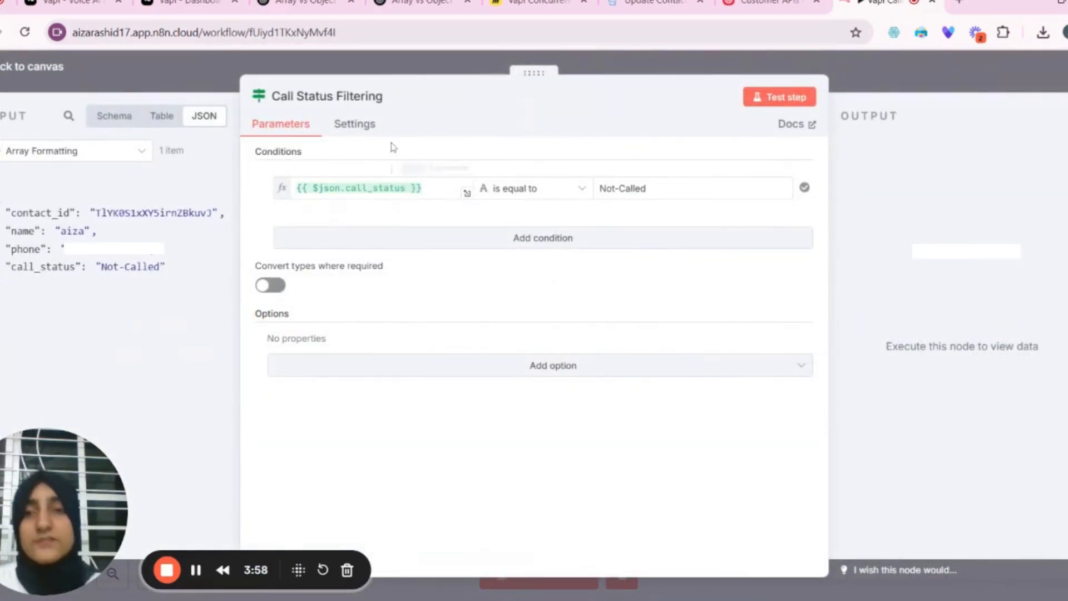
{"action": "left_click", "coordinate": [879, 71]}
{"action": "key", "text": "Tab"}
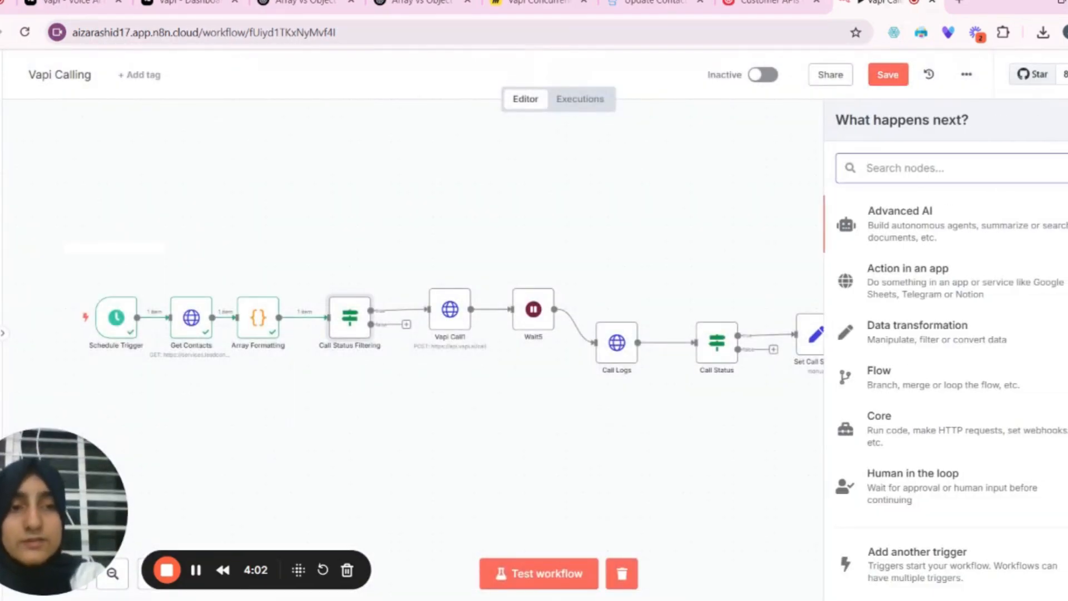
{"action": "type", "text": "if"}
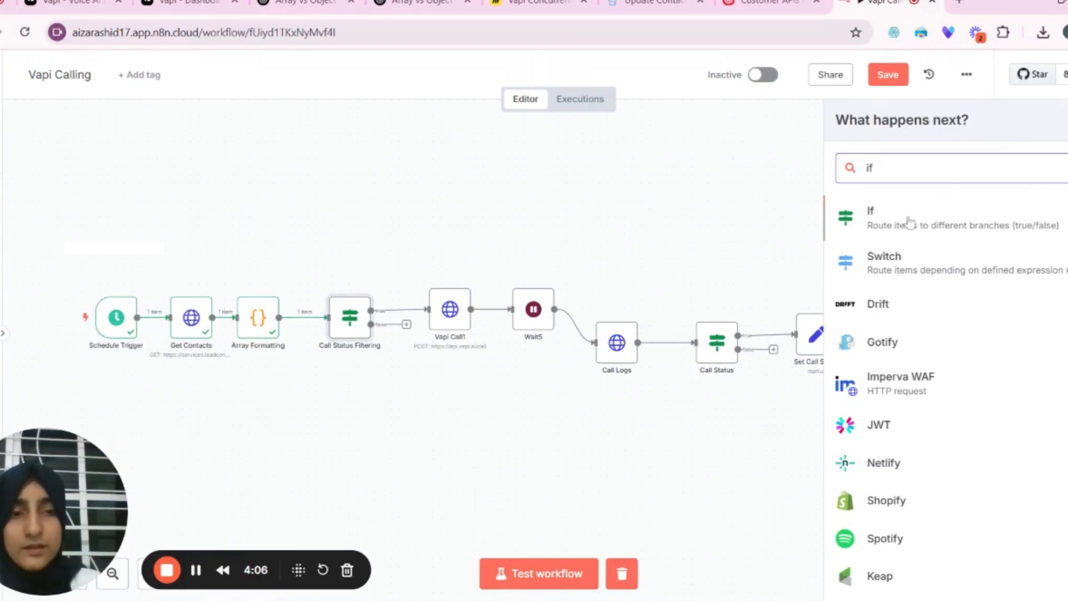
{"action": "left_click", "coordinate": [753, 216]}
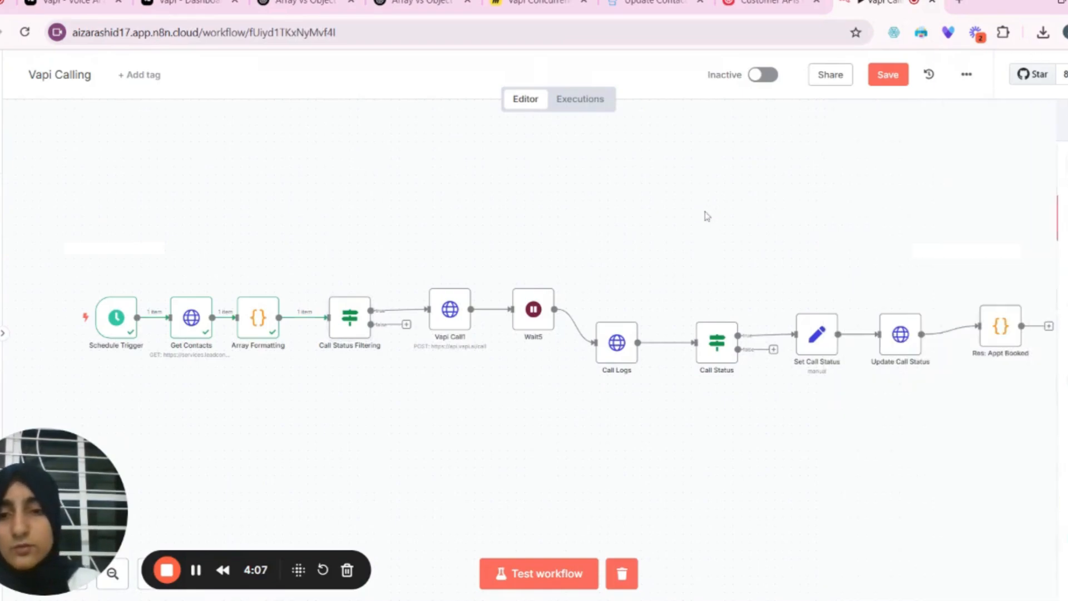
Clear the first value of the Call Status Filtering condition and map the call_status input field into it.
{"action": "double_click", "coordinate": [342, 333]}
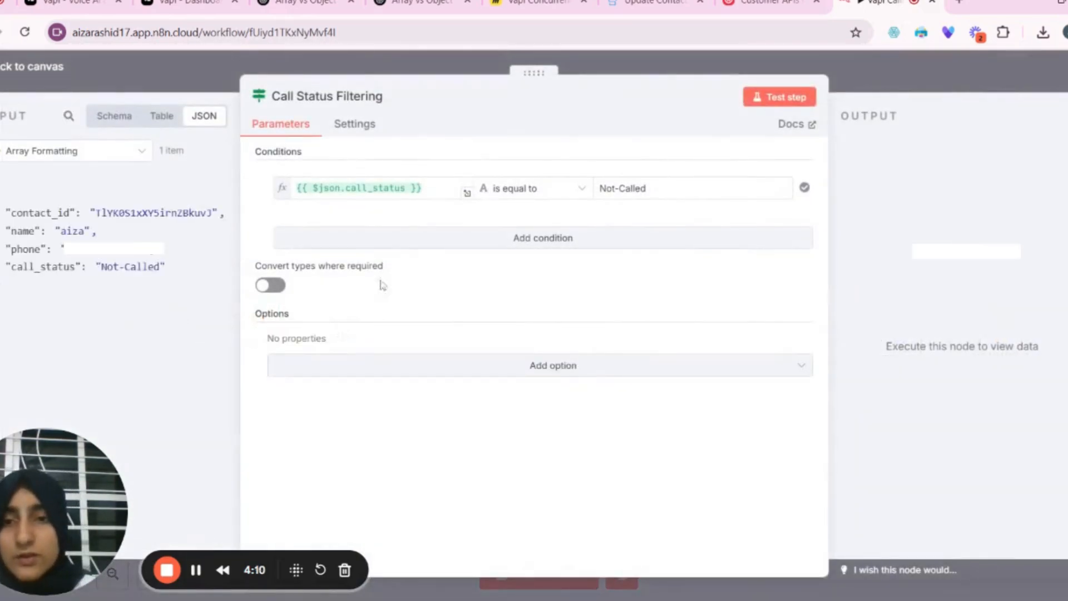
{"action": "left_click", "coordinate": [422, 188]}
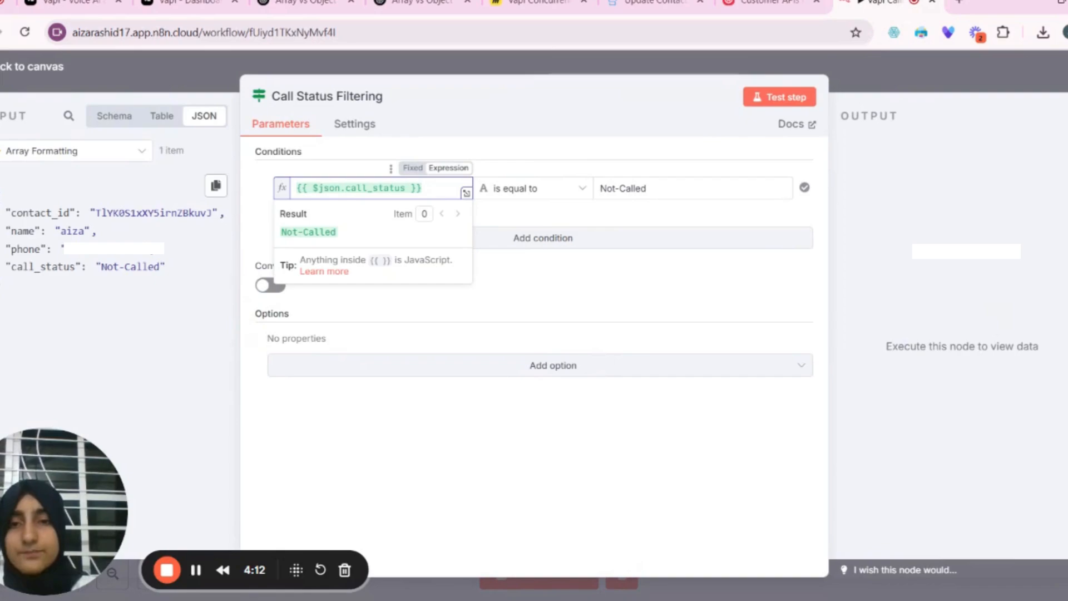
{"action": "key", "text": "ctrl+shift+Left"}
{"action": "key", "text": "ctrl+shift+Left"}
{"action": "key", "text": "ctrl+shift+Left"}
{"action": "key", "text": "ctrl+shift+Left"}
{"action": "key", "text": "ctrl+shift+Left"}
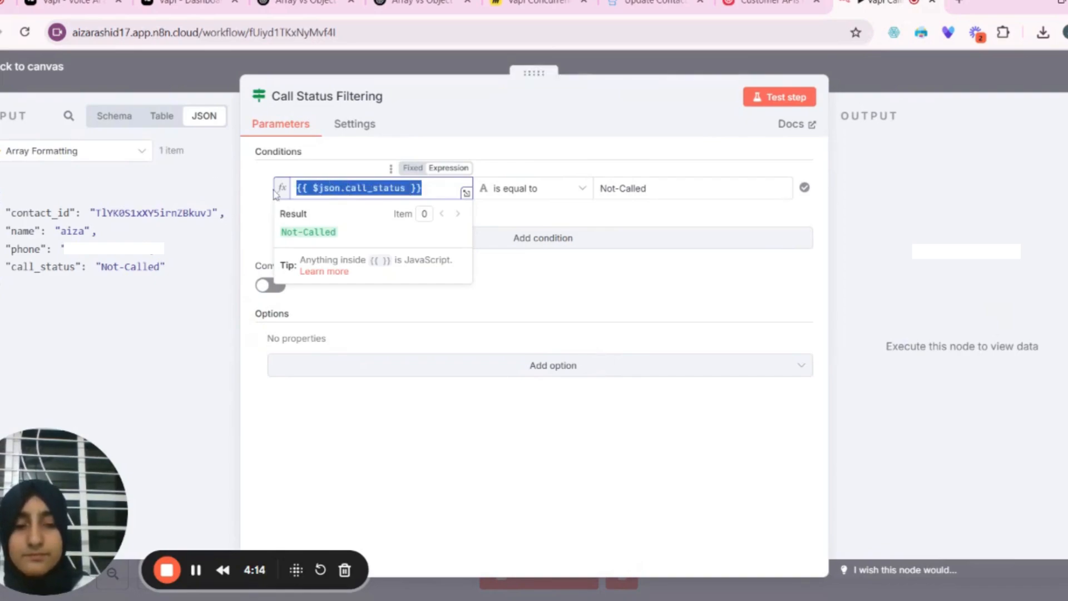
{"action": "key", "text": "BackSpace"}
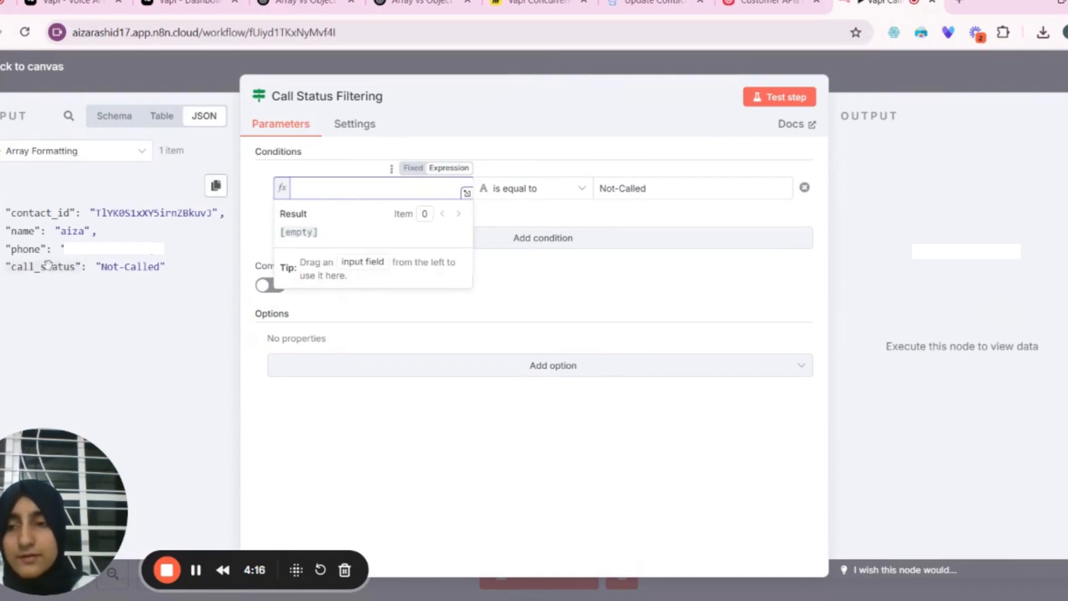
{"action": "left_click_drag", "start_coordinate": [52, 266], "coordinate": [333, 194]}
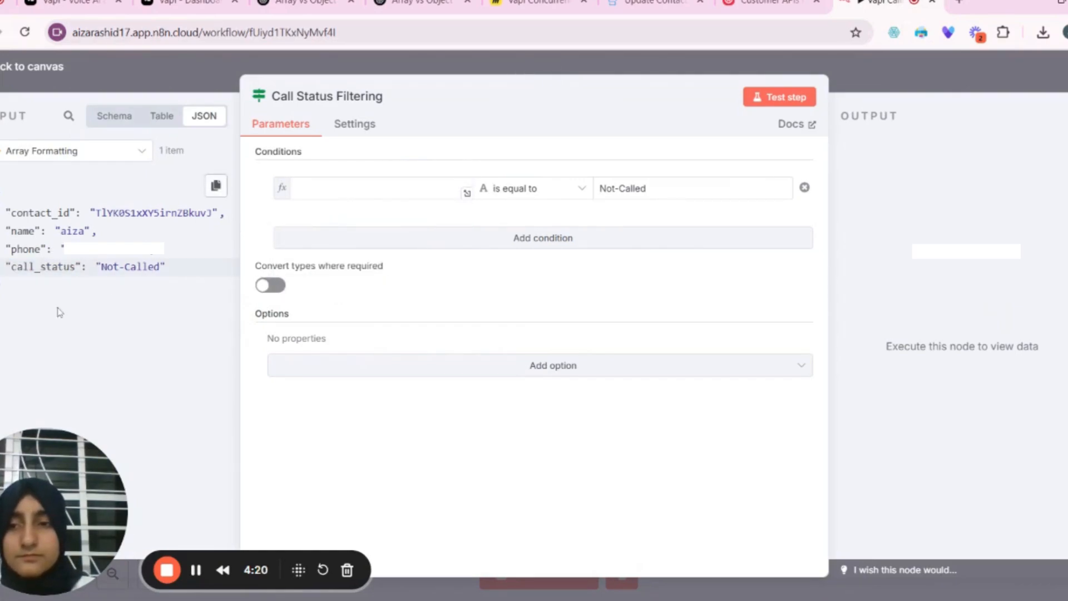
{"action": "left_click_drag", "start_coordinate": [37, 268], "coordinate": [340, 202]}
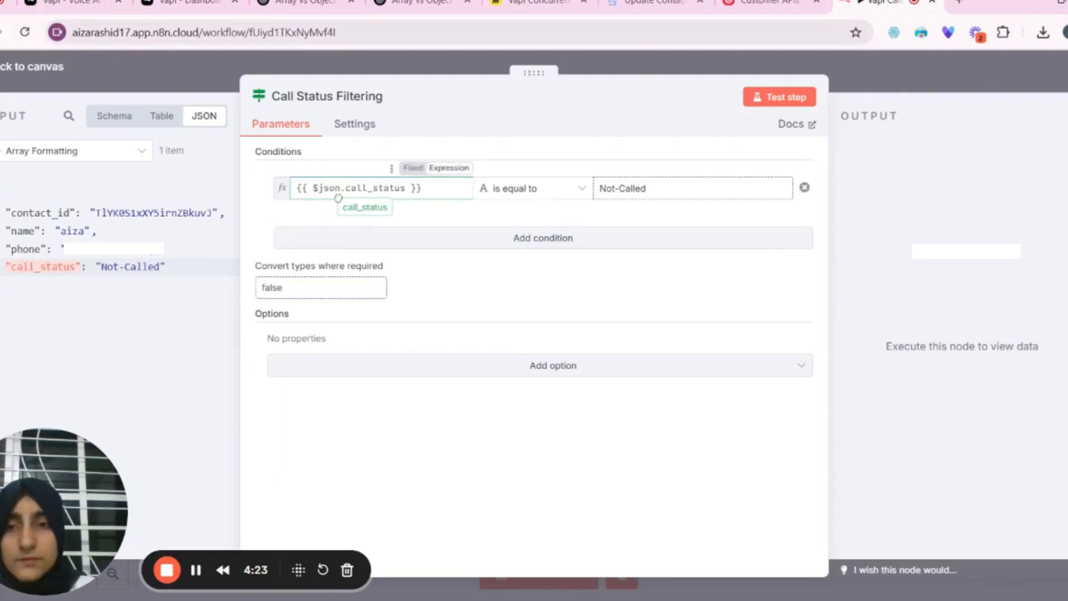
Keep Not-Called as the comparison value, test the Call Status Filtering node, and return to the canvas.
{"action": "left_click", "coordinate": [573, 177]}
{"action": "left_click", "coordinate": [604, 188]}
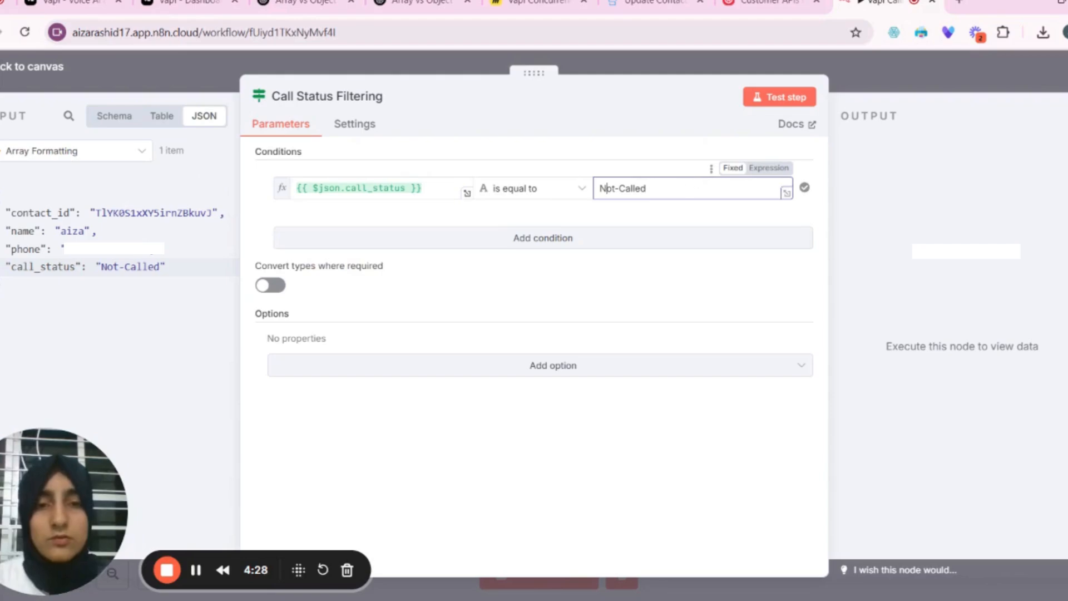
{"action": "left_click", "coordinate": [771, 99]}
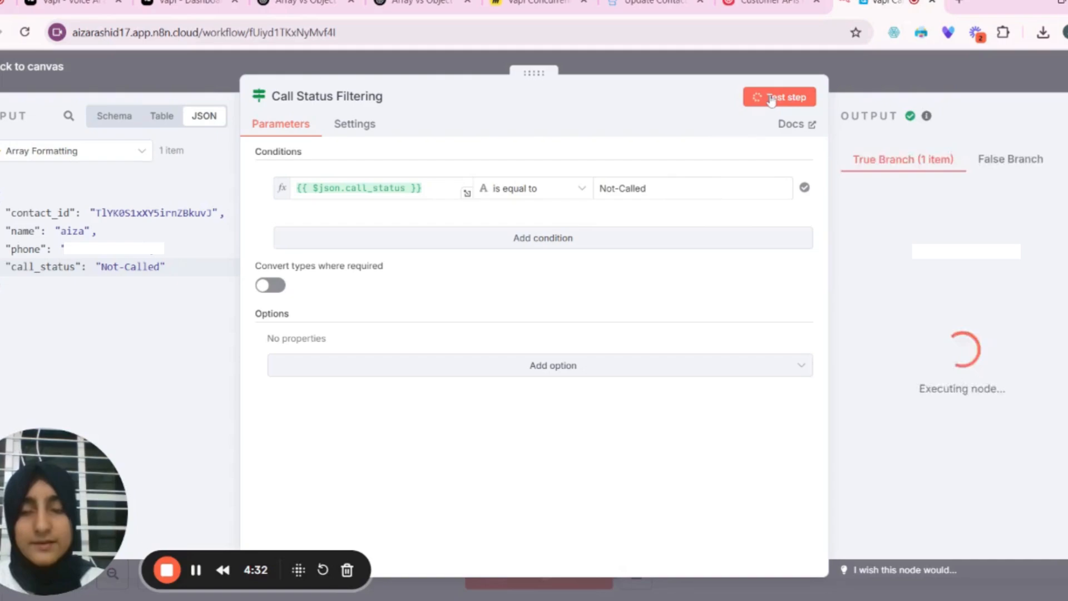
{"action": "left_click", "coordinate": [915, 79]}
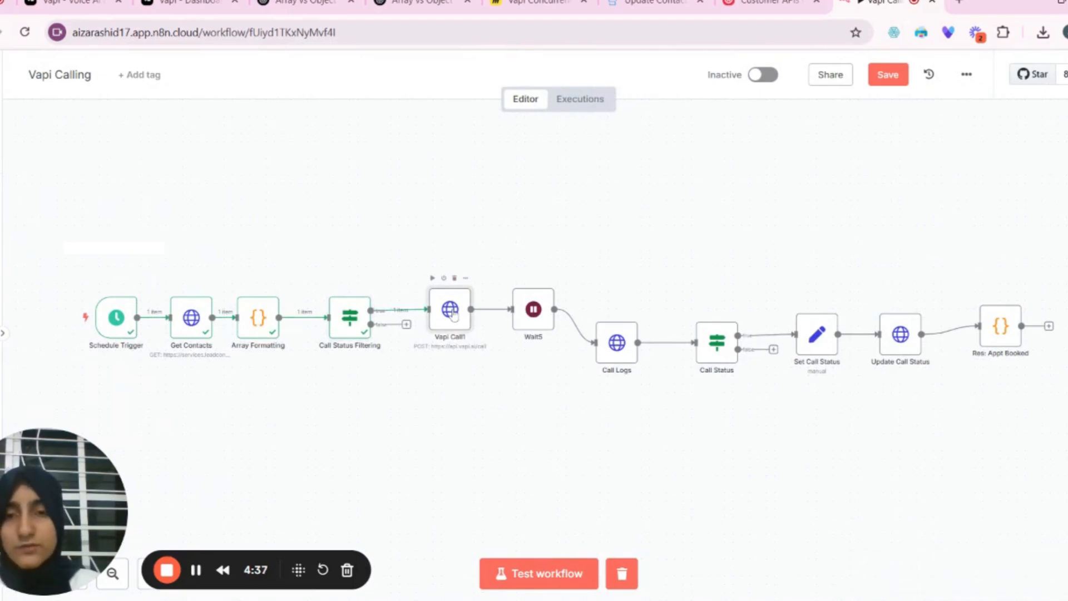
Open the Vapi Call1 node and review its request settings, keeping the POST method and Generic Credential Type authentication.
{"action": "double_click", "coordinate": [454, 315]}
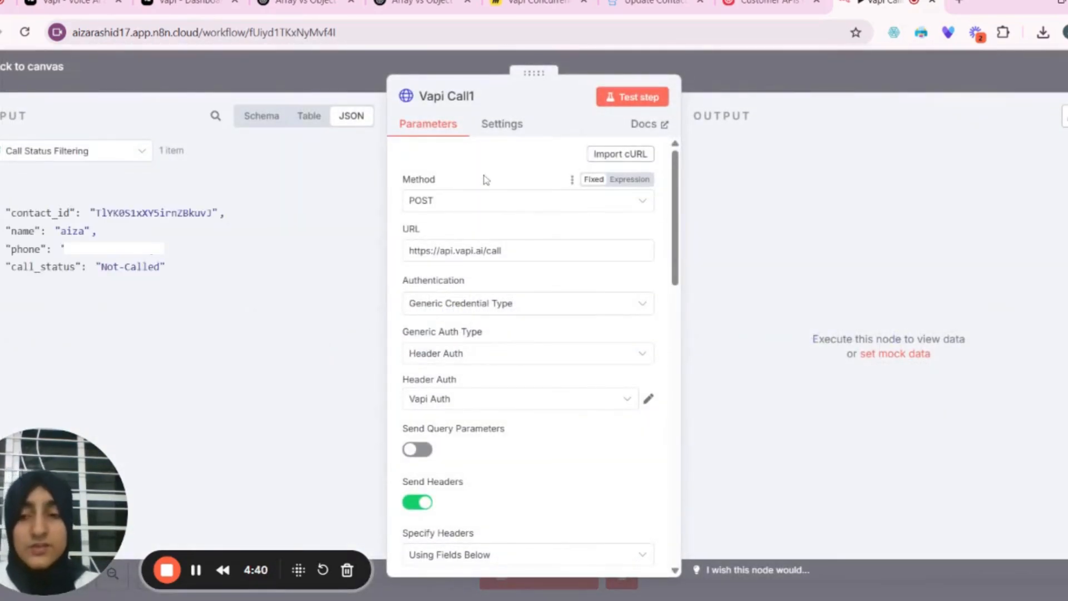
{"action": "left_click", "coordinate": [494, 202]}
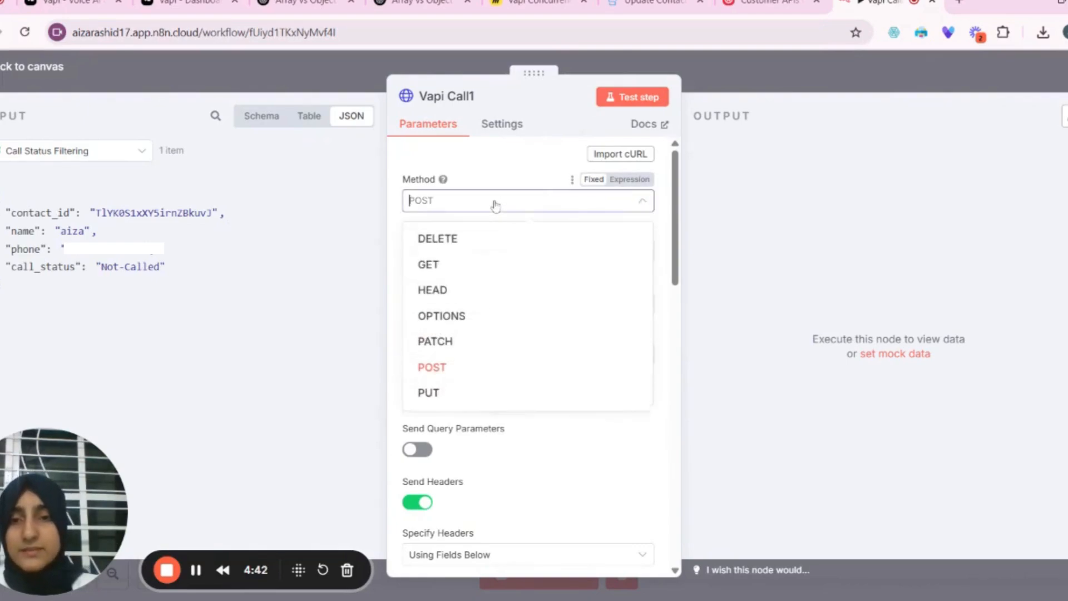
{"action": "left_click", "coordinate": [472, 367]}
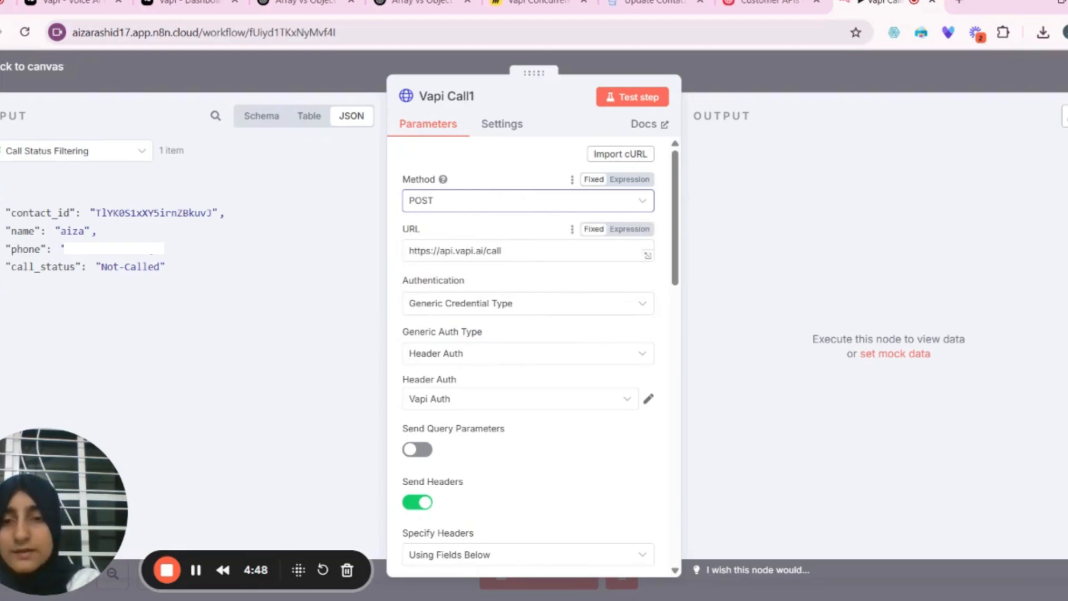
{"action": "left_click", "coordinate": [517, 303]}
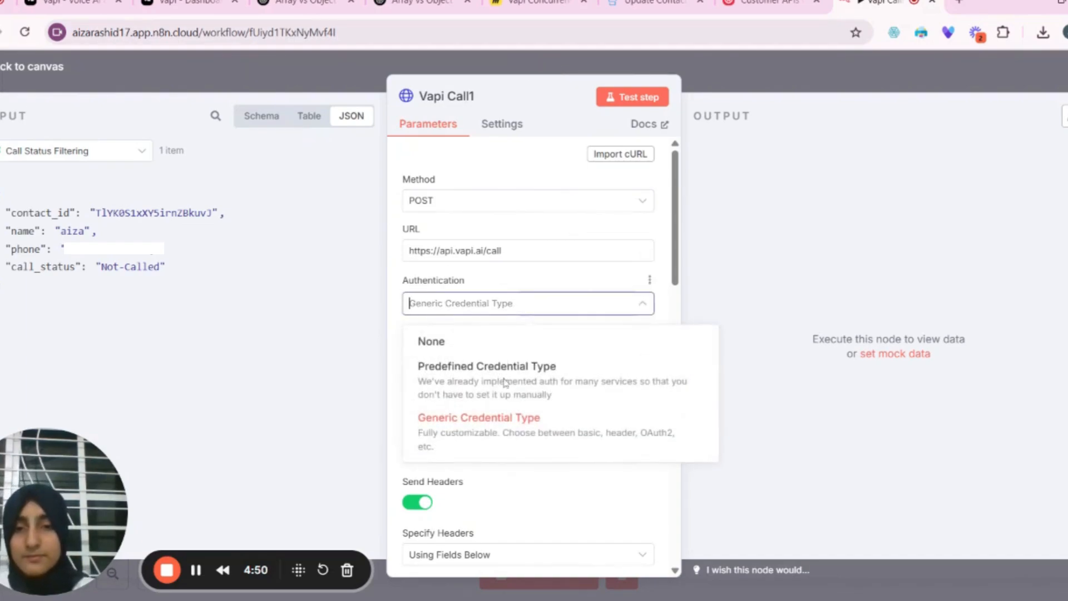
{"action": "left_click", "coordinate": [495, 425]}
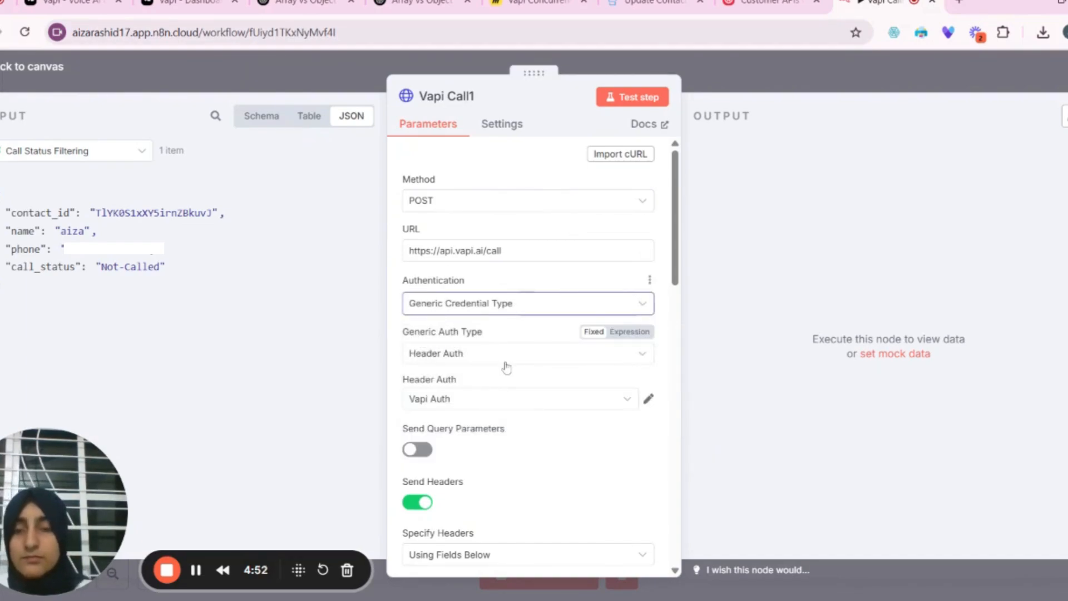
Start a new Header Auth credential for the Vapi Call1 node and set its header name to Authorization.
{"action": "left_click", "coordinate": [481, 401]}
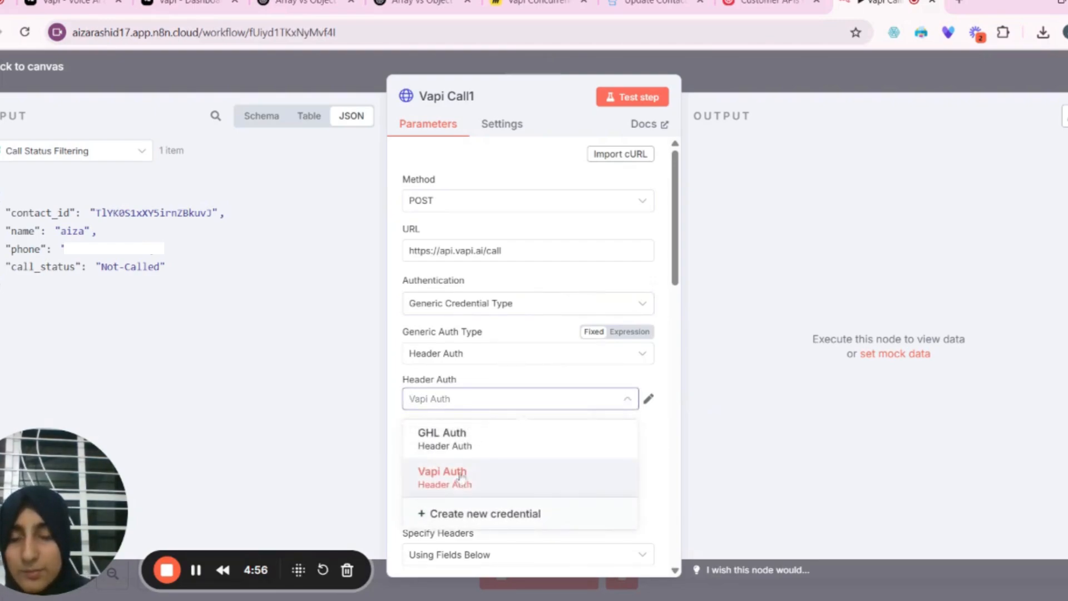
{"action": "left_click", "coordinate": [436, 516]}
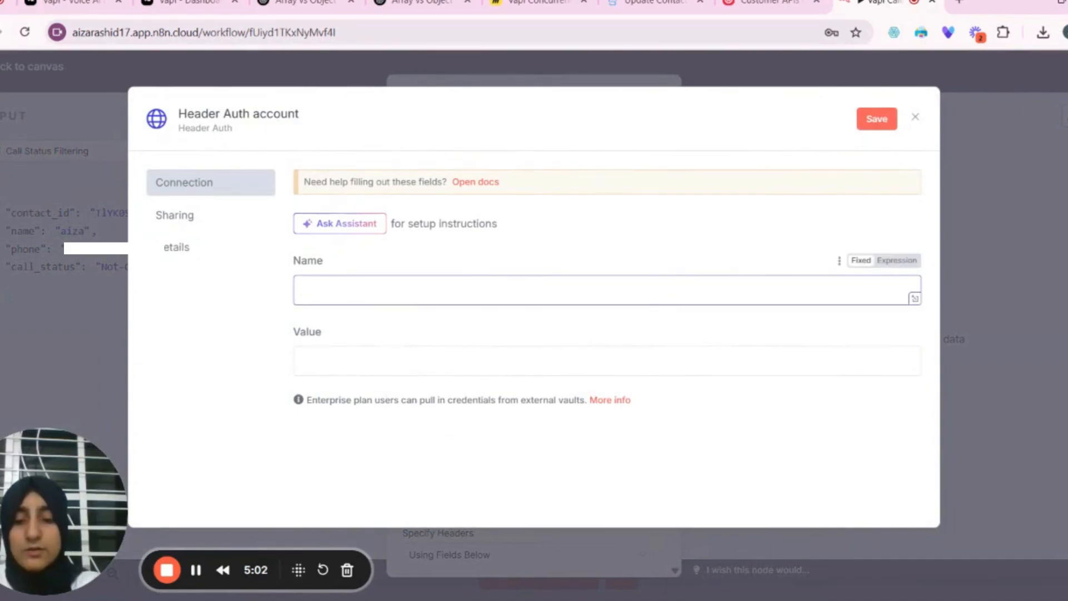
{"action": "type", "text": "Authori"}
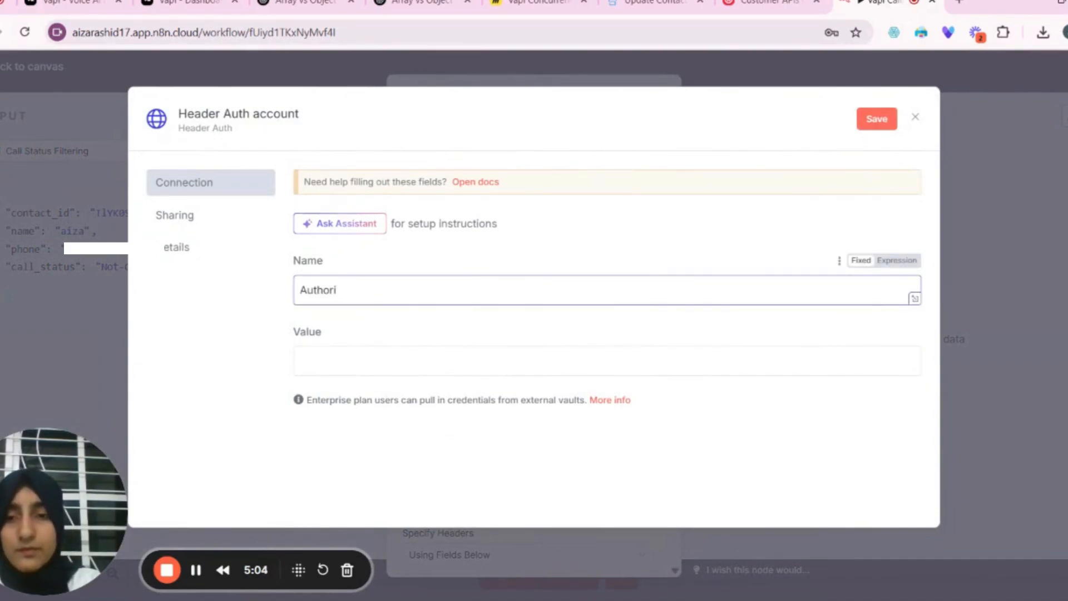
{"action": "type", "text": "za"}
{"action": "key", "text": "BackSpace"}
{"action": "key", "text": "BackSpace"}
{"action": "type", "text": "za"}
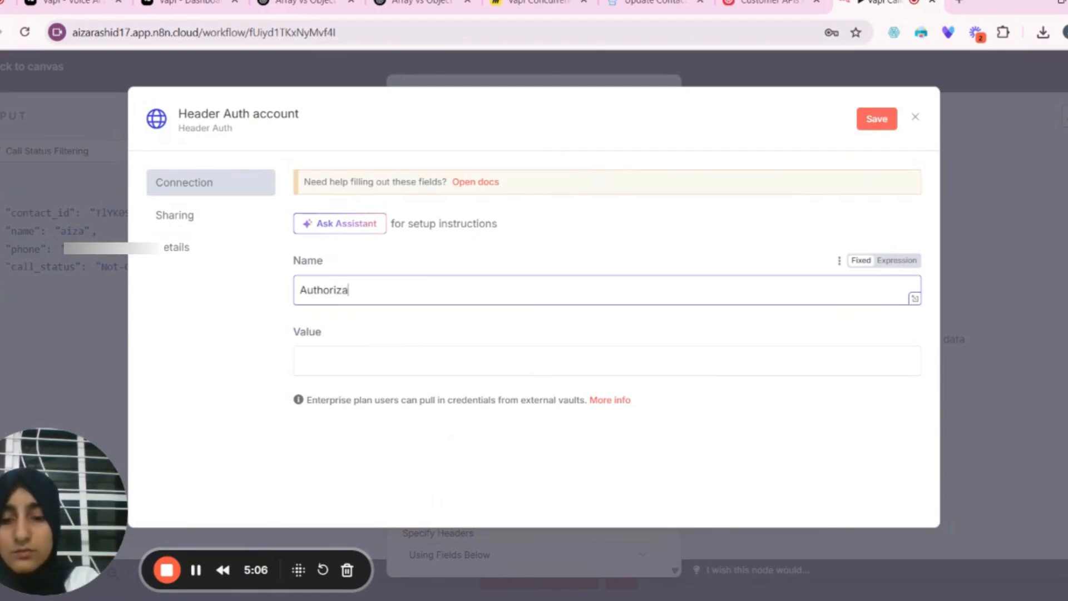
{"action": "type", "text": "tion"}
Switch the new credential's Value field to an expression and enter the Bearer prefix.
{"action": "left_click", "coordinate": [607, 361]}
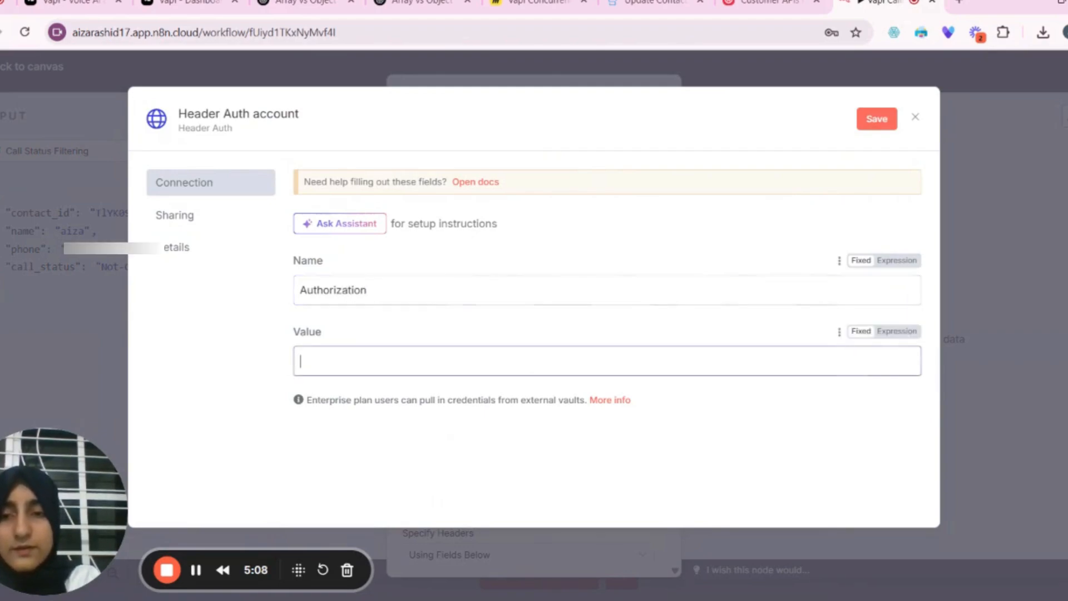
{"action": "left_click", "coordinate": [897, 332]}
{"action": "type", "text": "Beraer"}
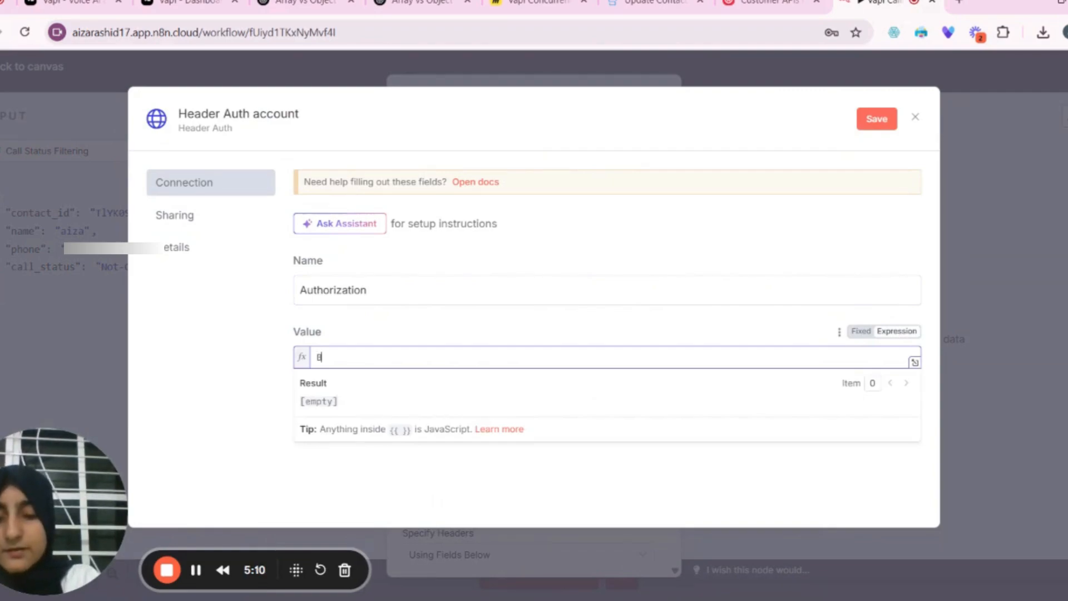
{"action": "key", "text": "BackSpace"}
{"action": "key", "text": "BackSpace"}
{"action": "key", "text": "BackSpace"}
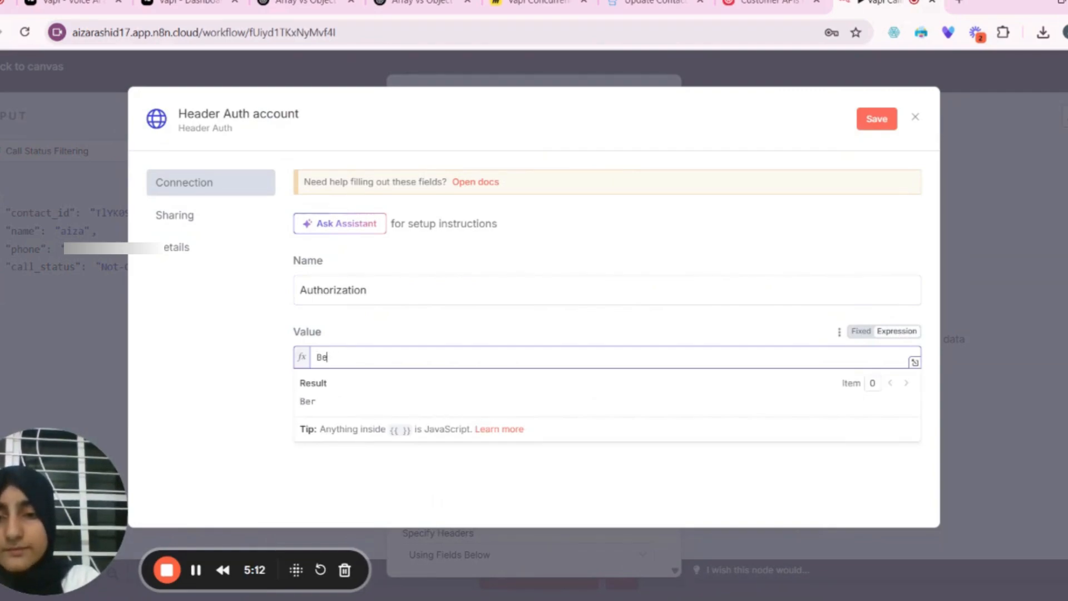
{"action": "type", "text": "arer"}
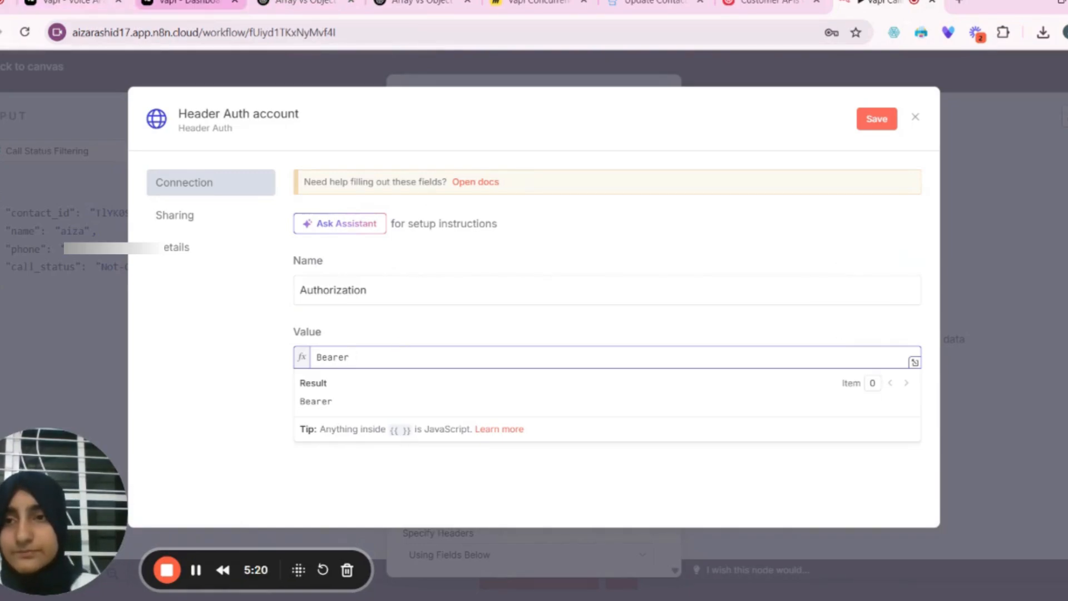
Switch to the Vapi dashboard, copy the private key from the organization's API keys, and return to the n8n workflow.
{"action": "left_click", "coordinate": [183, 2]}
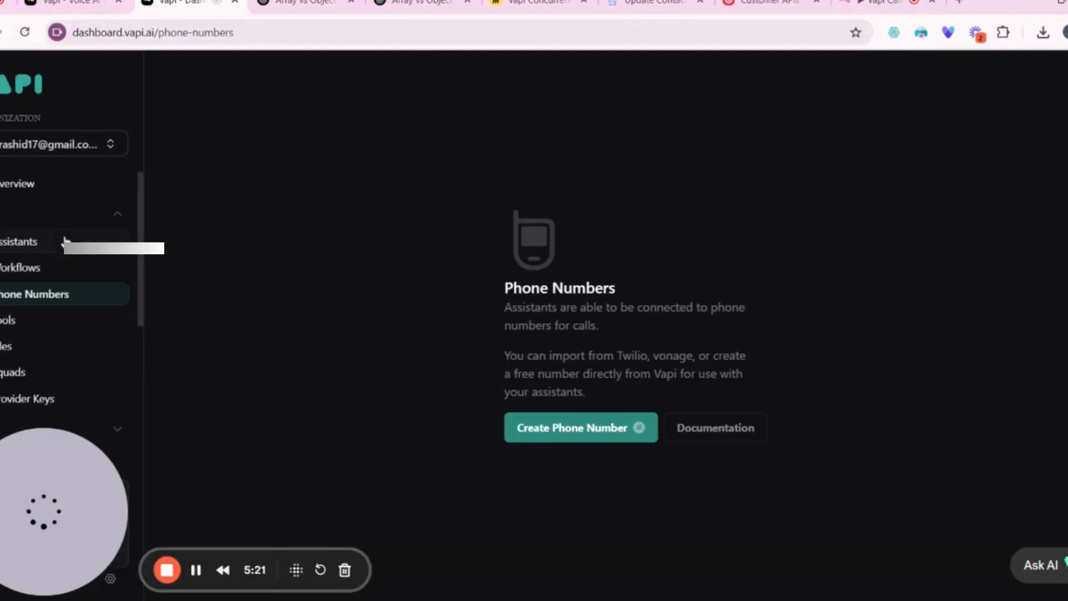
{"action": "scroll", "coordinate": [44, 332], "scroll_direction": "down", "scroll_amount": 4}
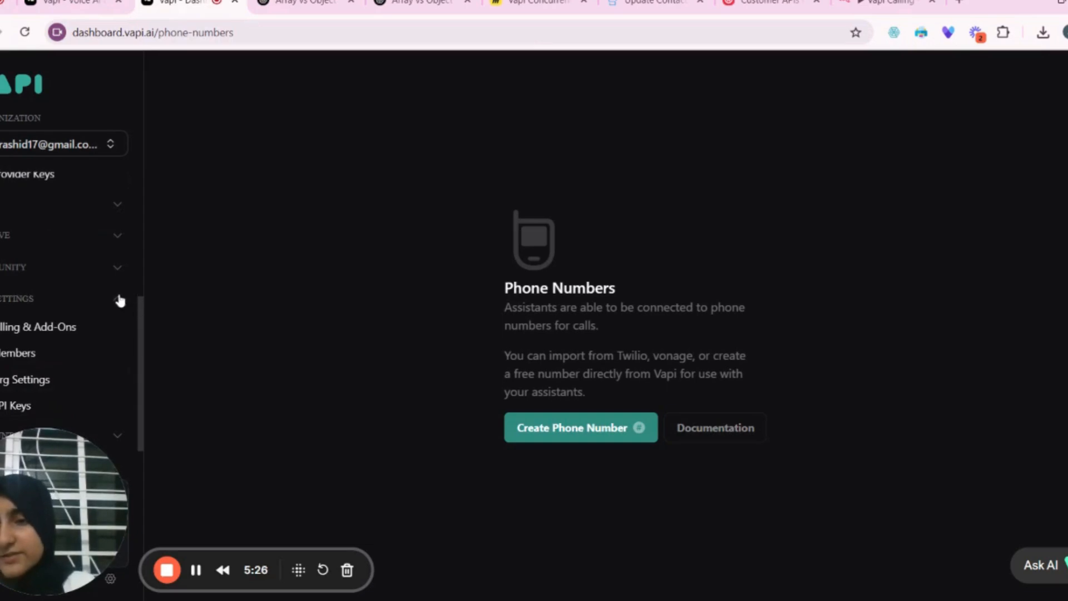
{"action": "left_click", "coordinate": [11, 405]}
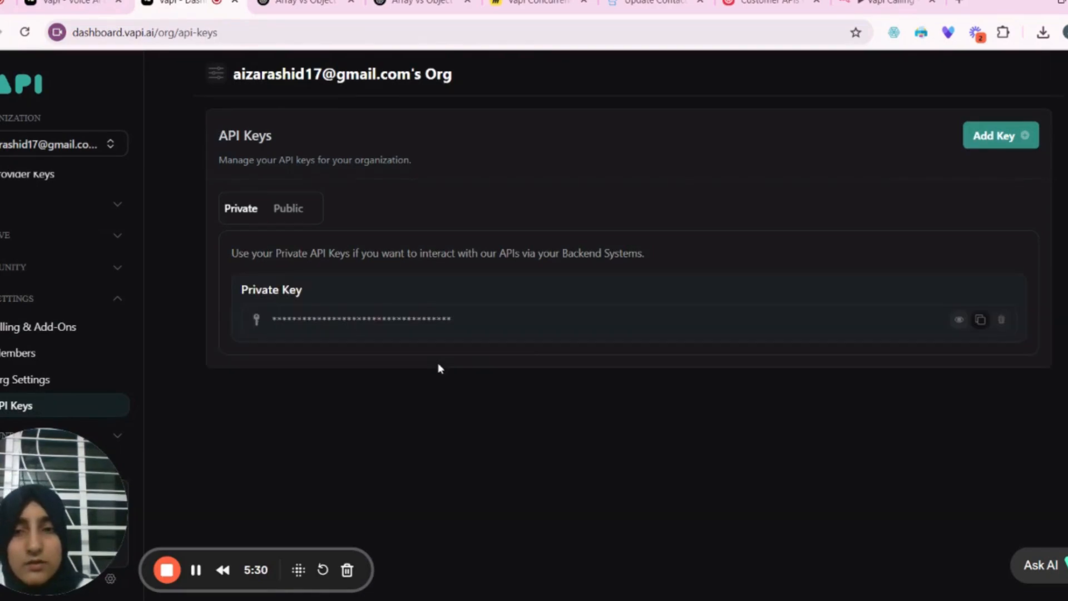
{"action": "left_click", "coordinate": [983, 324]}
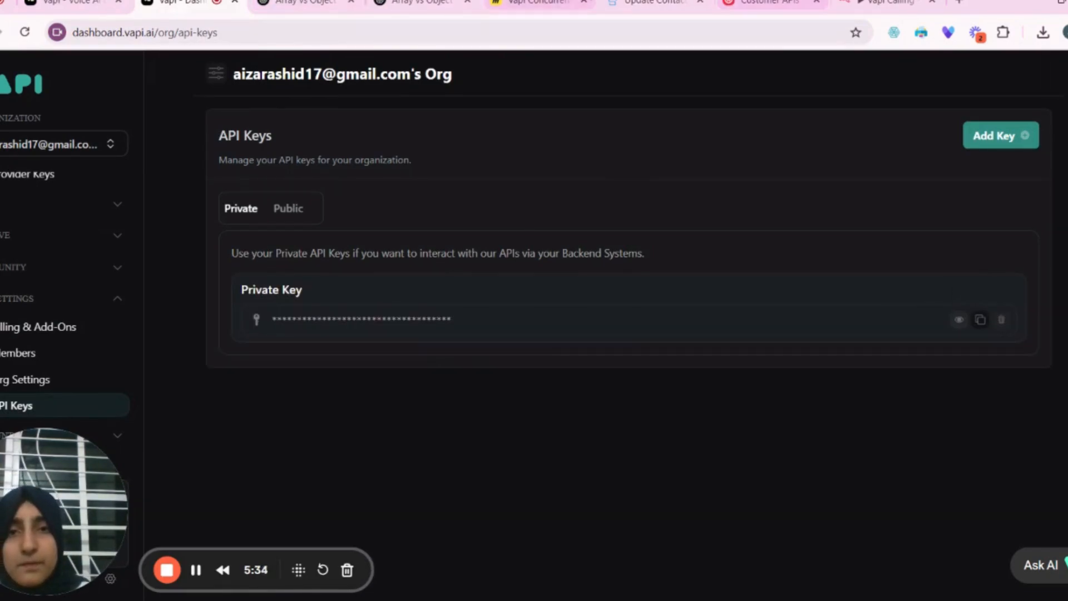
{"action": "left_click", "coordinate": [542, 4]}
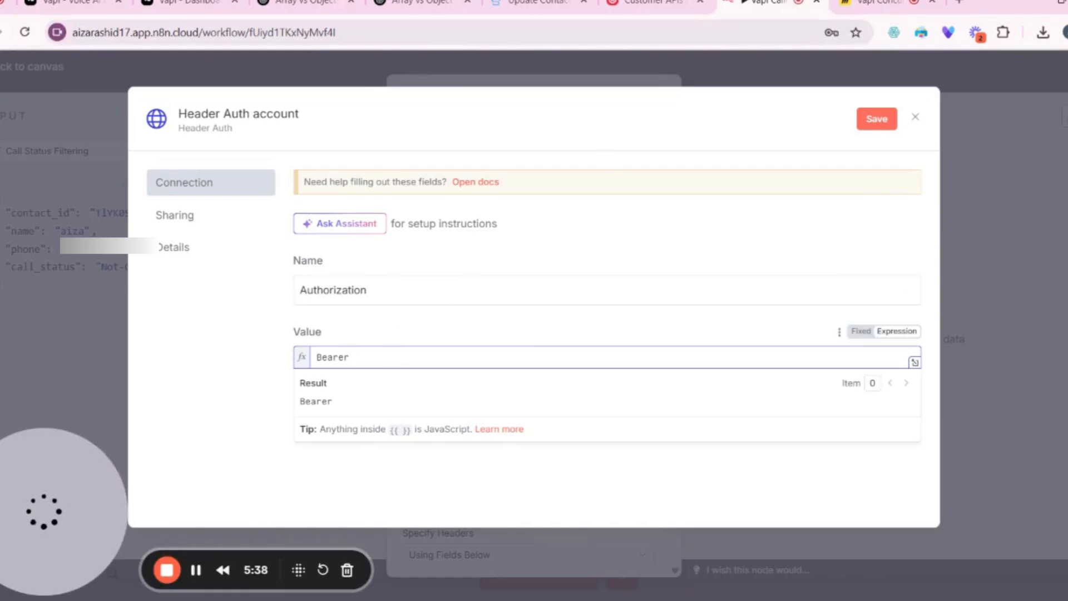
Open the new credential's title for editing, leave it as is, and discard the credential without saving.
{"action": "left_click", "coordinate": [262, 121]}
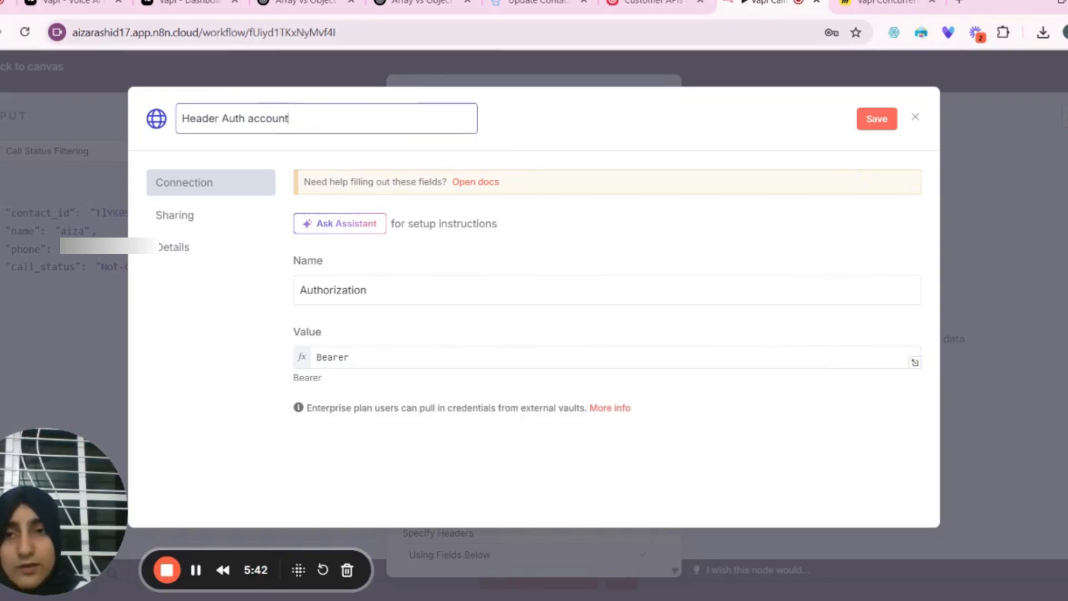
{"action": "left_click", "coordinate": [524, 143]}
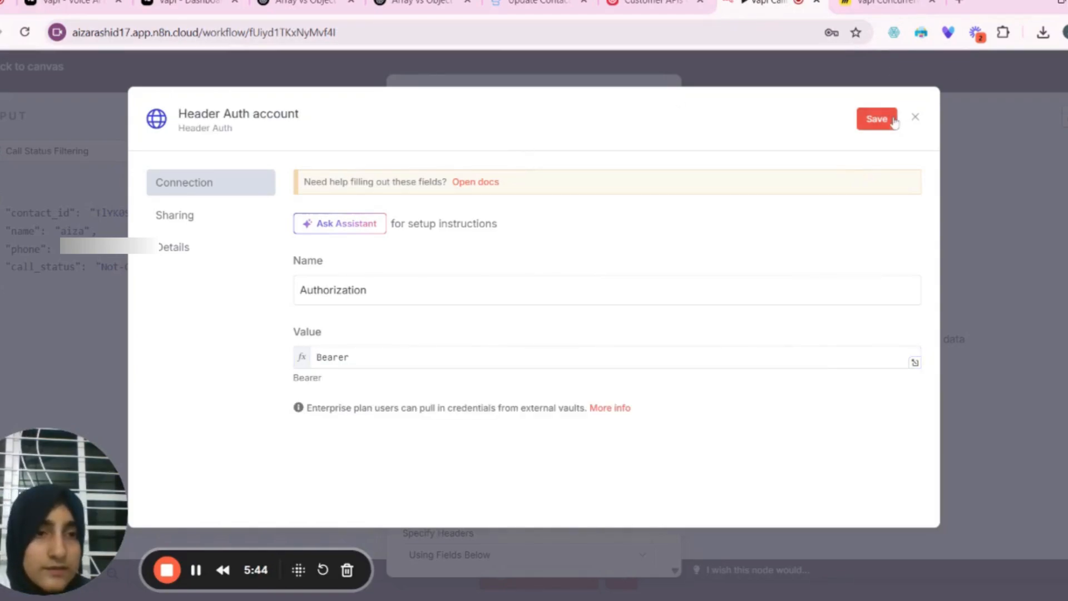
{"action": "left_click", "coordinate": [919, 119]}
{"action": "left_click", "coordinate": [571, 366]}
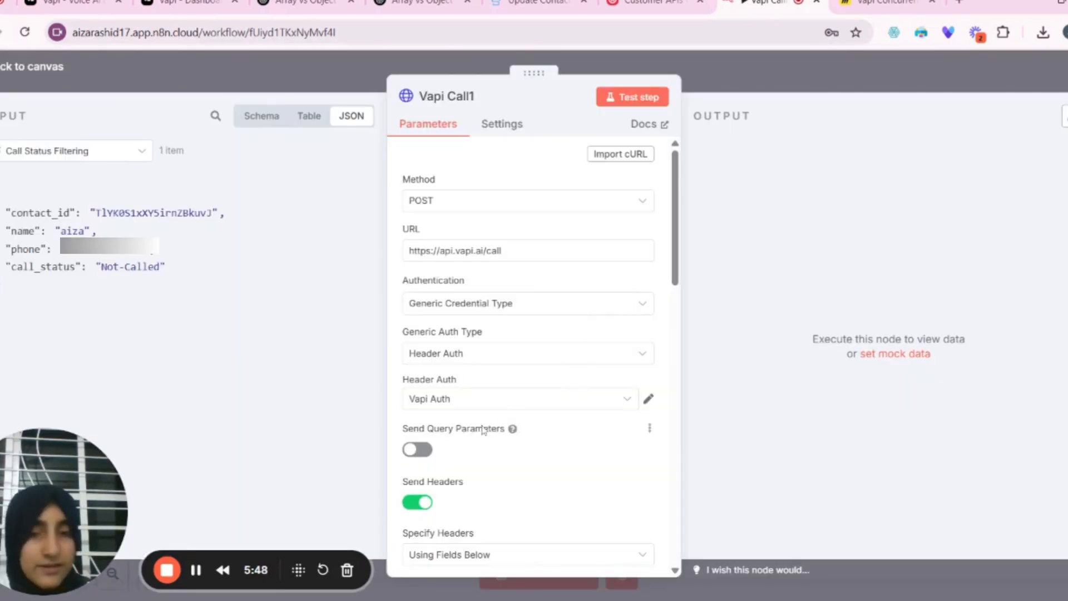
Review the Vapi Call1 header parameters Content-Type and contactId, and compare the contactId value with the contact_id input field.
{"action": "scroll", "coordinate": [528, 356], "scroll_direction": "down", "scroll_amount": 2}
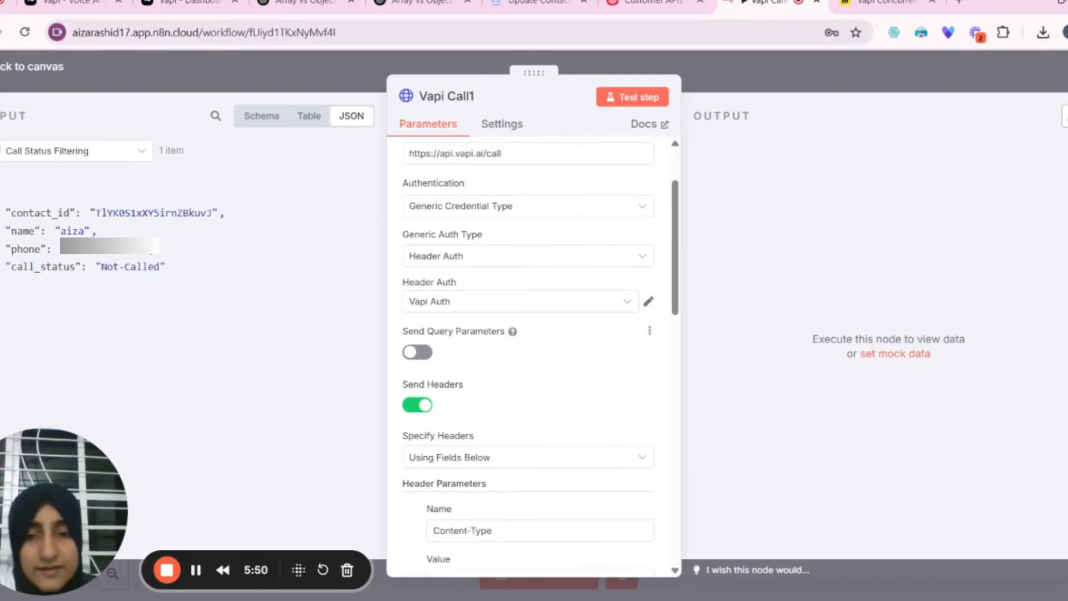
{"action": "scroll", "coordinate": [528, 356], "scroll_direction": "down", "scroll_amount": 1}
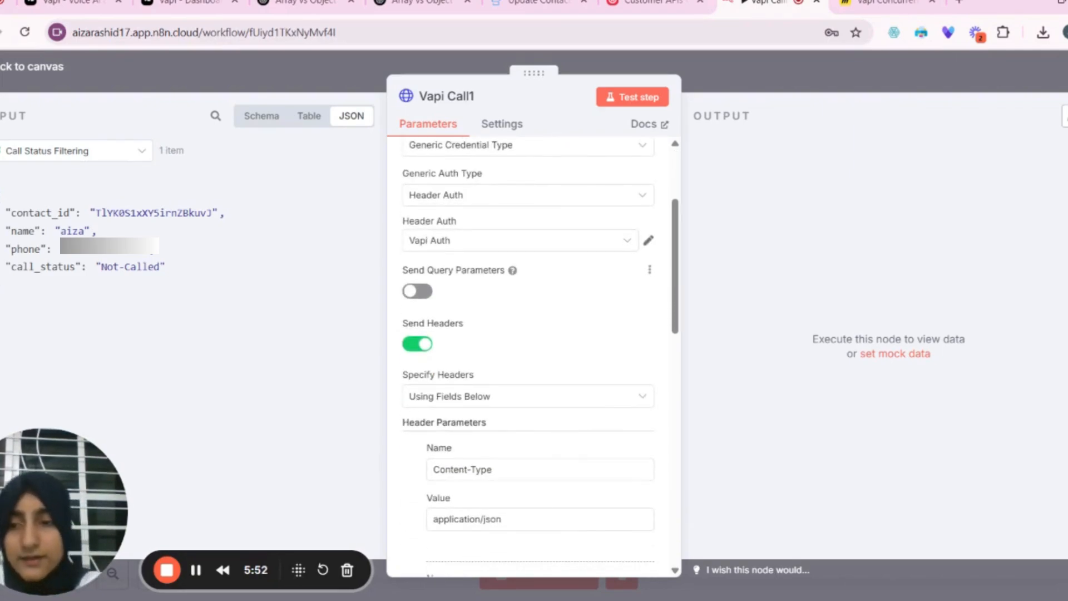
{"action": "scroll", "coordinate": [528, 356], "scroll_direction": "down", "scroll_amount": 1}
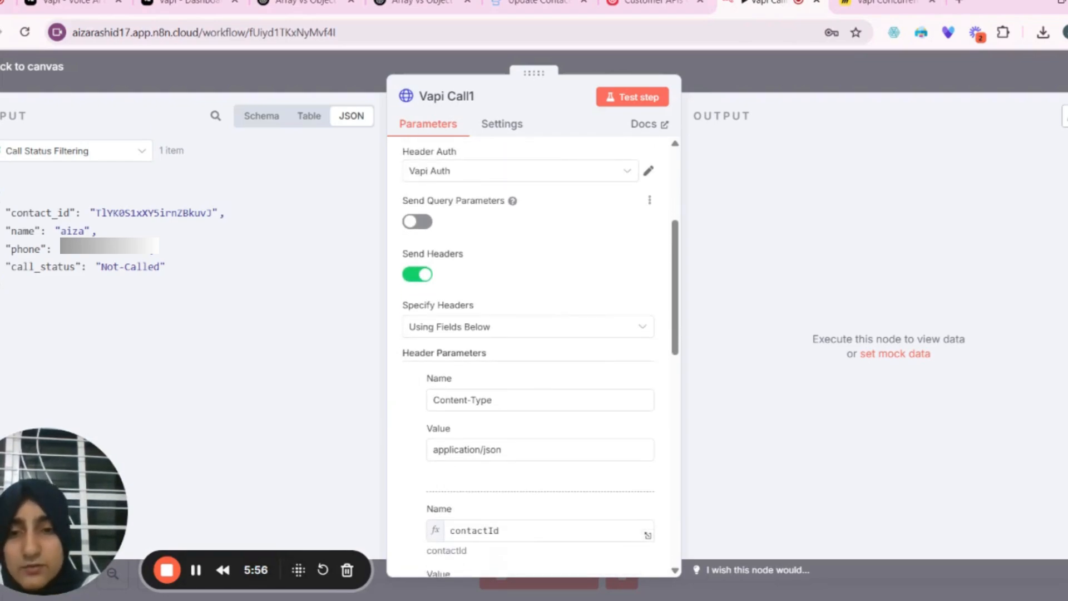
{"action": "scroll", "coordinate": [528, 357], "scroll_direction": "down", "scroll_amount": 1}
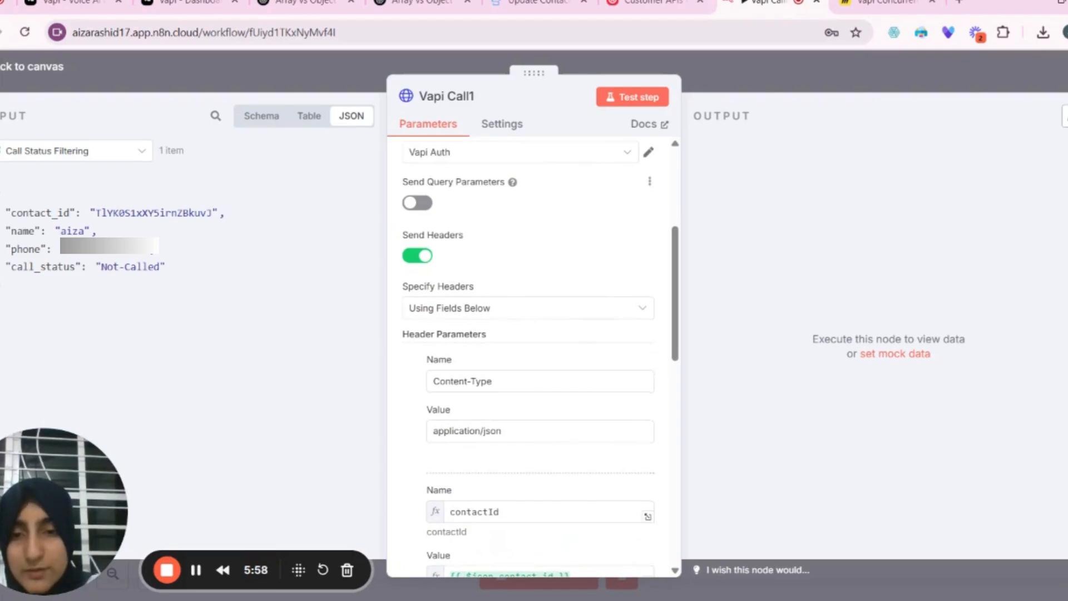
{"action": "scroll", "coordinate": [528, 356], "scroll_direction": "down", "scroll_amount": 1}
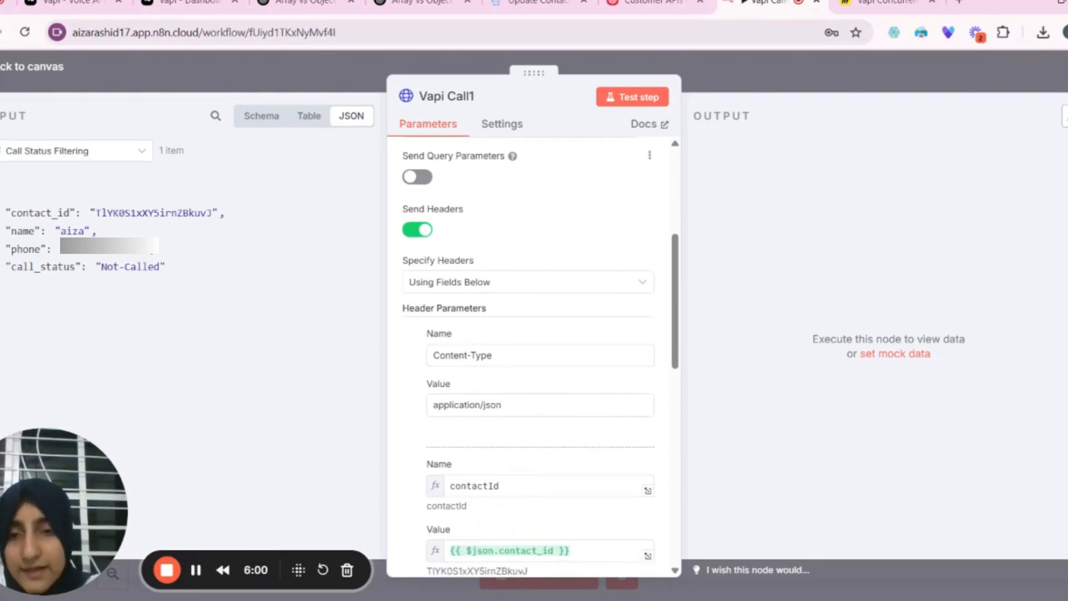
{"action": "scroll", "coordinate": [528, 356], "scroll_direction": "down", "scroll_amount": 2}
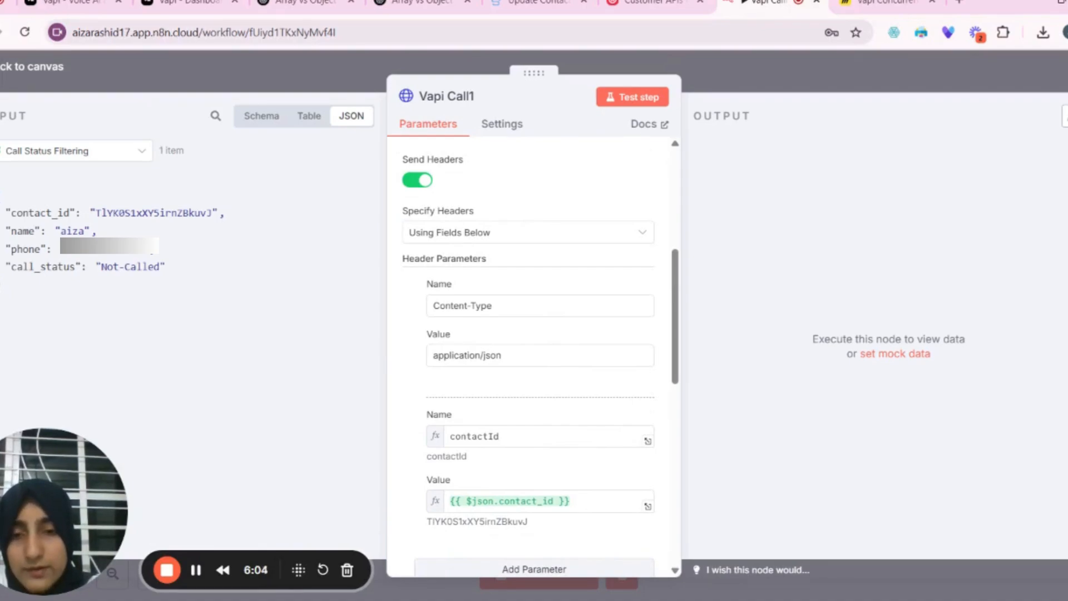
{"action": "scroll", "coordinate": [534, 356], "scroll_direction": "down", "scroll_amount": 2}
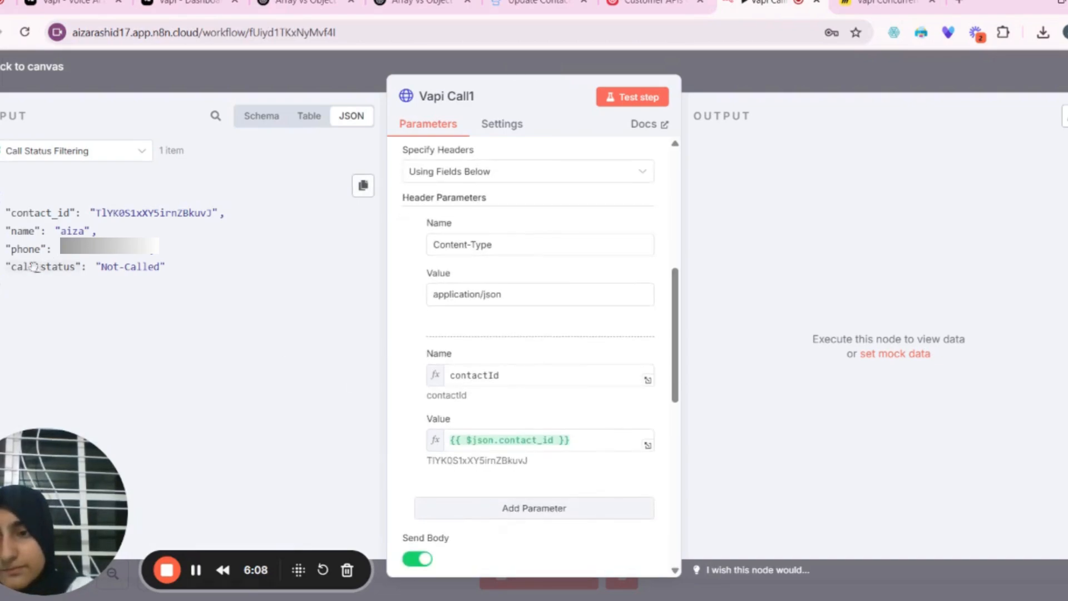
{"action": "left_click_drag", "start_coordinate": [34, 214], "coordinate": [39, 213]}
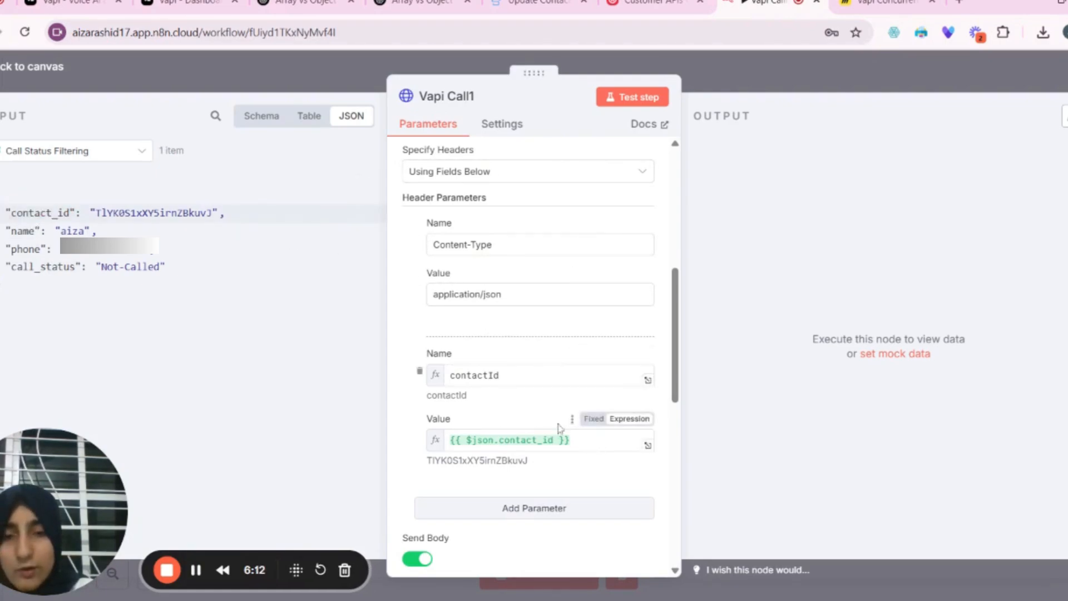
Review the Vapi Call1 send body settings, keeping JSON as the content type and Using JSON as the body specification.
{"action": "scroll", "coordinate": [394, 418], "scroll_direction": "down", "scroll_amount": 4}
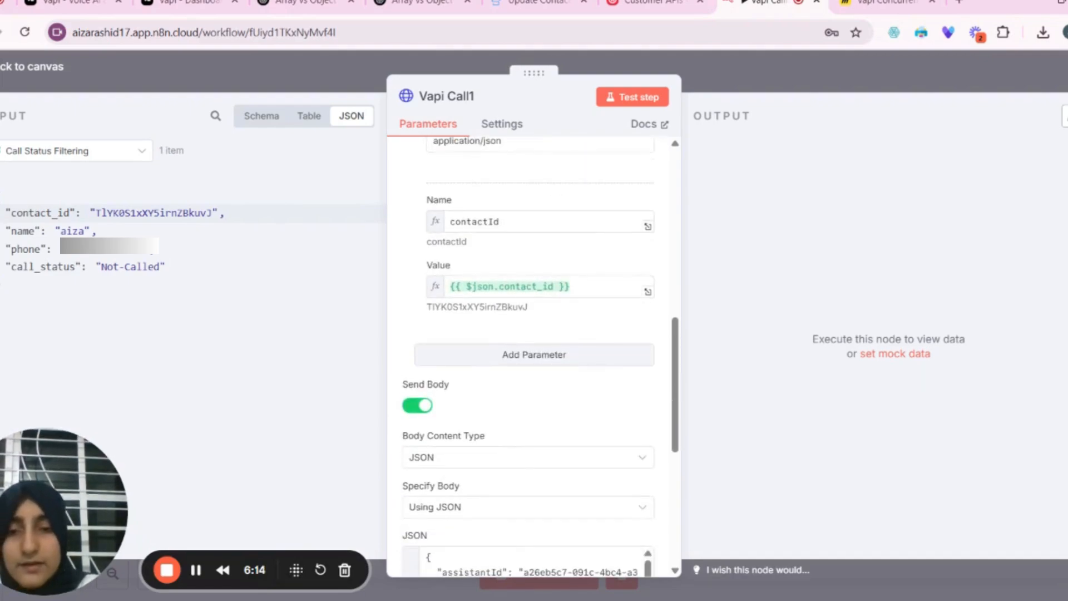
{"action": "scroll", "coordinate": [531, 504], "scroll_direction": "down", "scroll_amount": 2}
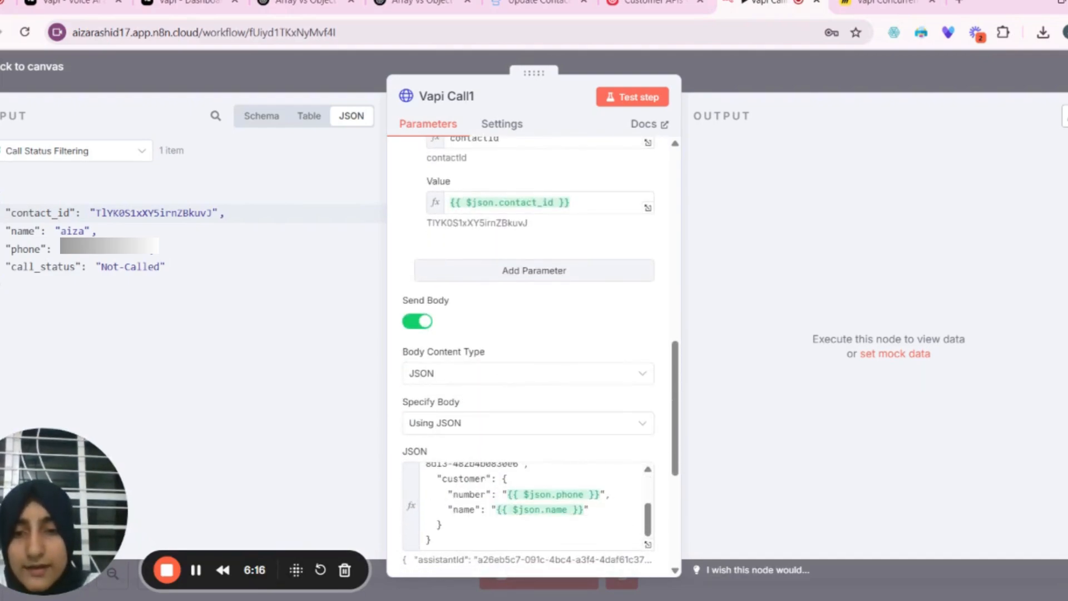
{"action": "scroll", "coordinate": [534, 356], "scroll_direction": "down", "scroll_amount": 1}
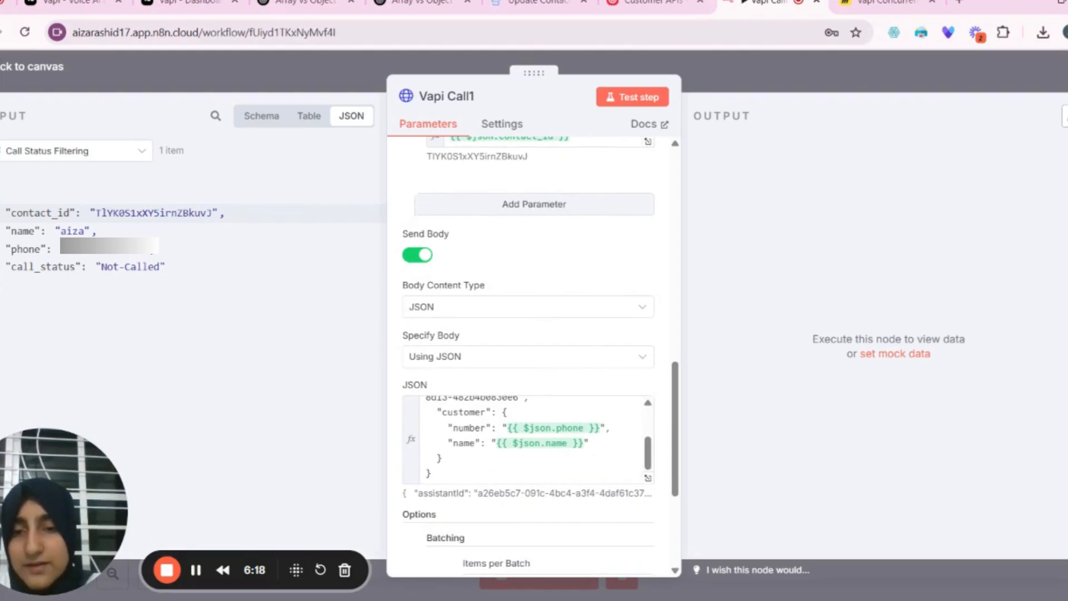
{"action": "left_click", "coordinate": [527, 357]}
{"action": "left_click", "coordinate": [528, 420]}
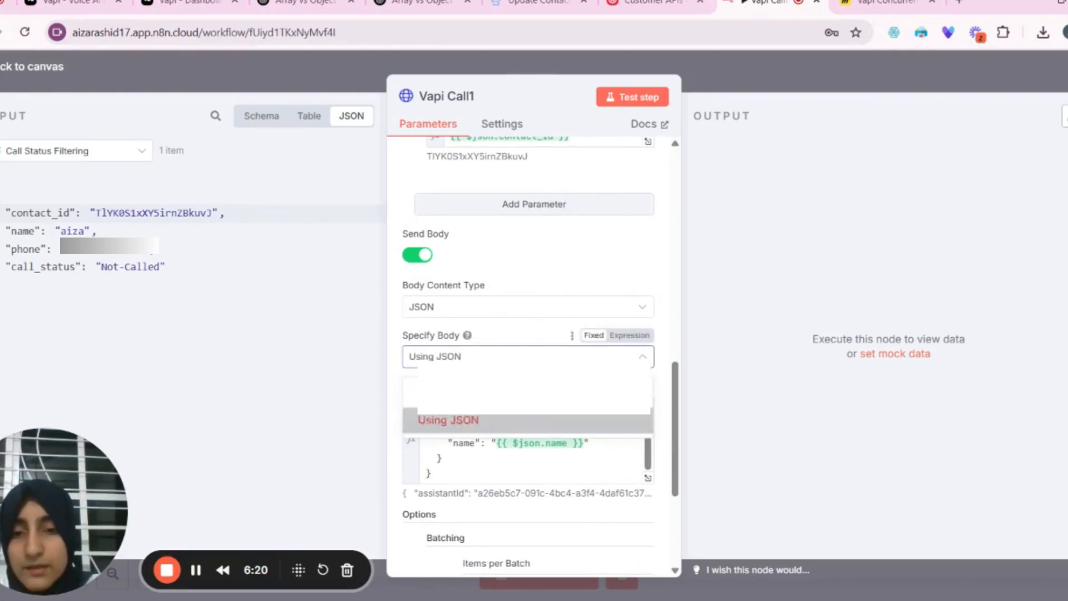
Examine the JSON body of the call request, covering the assistantId, phoneNumberId and the mapped customer number and name.
{"action": "scroll", "coordinate": [535, 445], "scroll_direction": "up", "scroll_amount": 1}
{"action": "scroll", "coordinate": [534, 356], "scroll_direction": "down", "scroll_amount": 1}
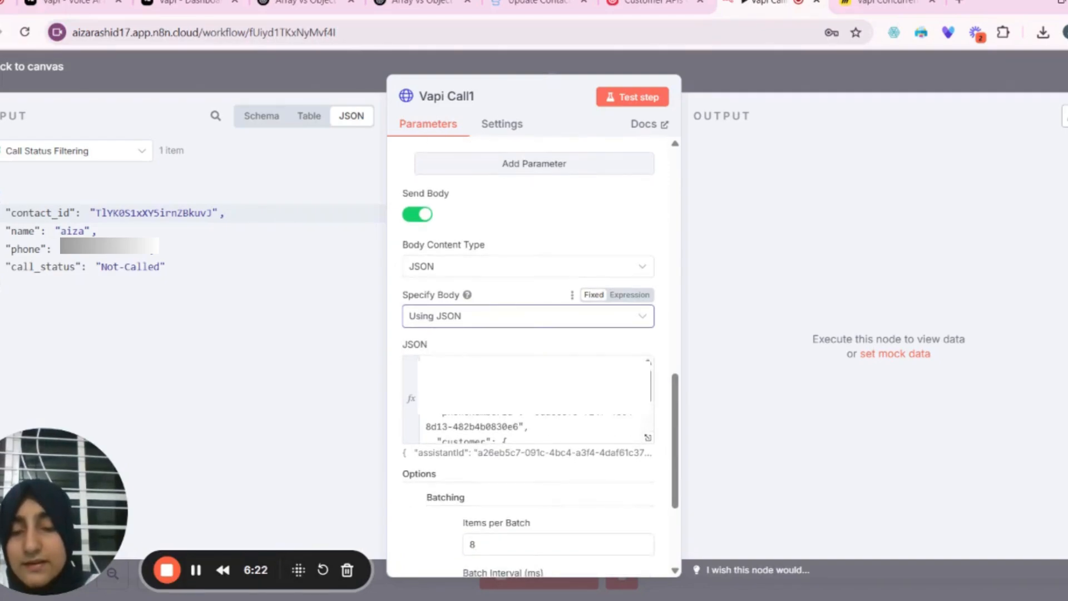
{"action": "scroll", "coordinate": [534, 399], "scroll_direction": "down", "scroll_amount": 2}
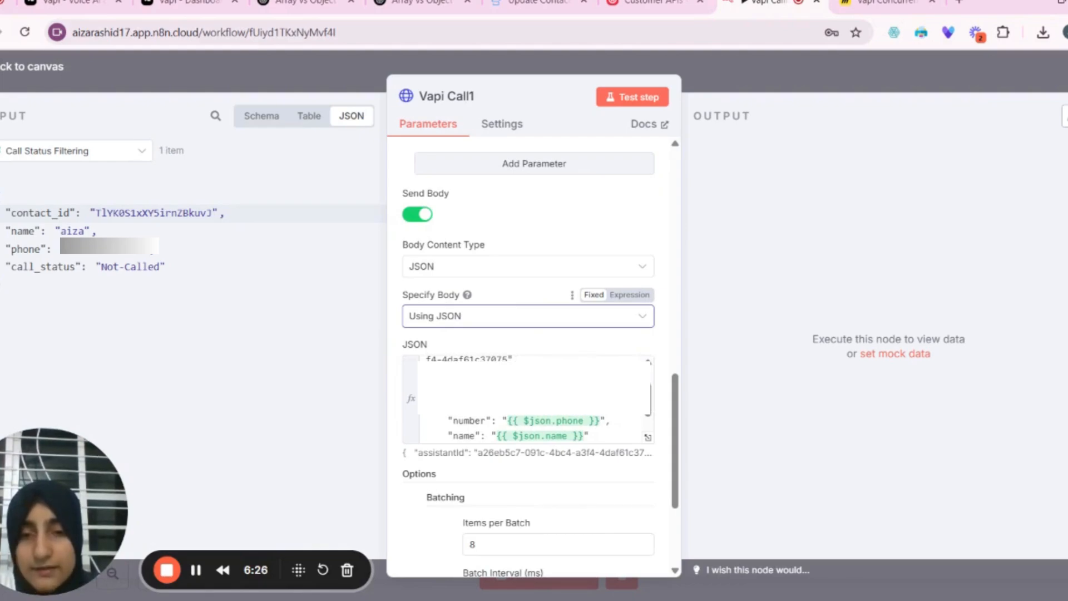
{"action": "scroll", "coordinate": [528, 399], "scroll_direction": "down", "scroll_amount": 1}
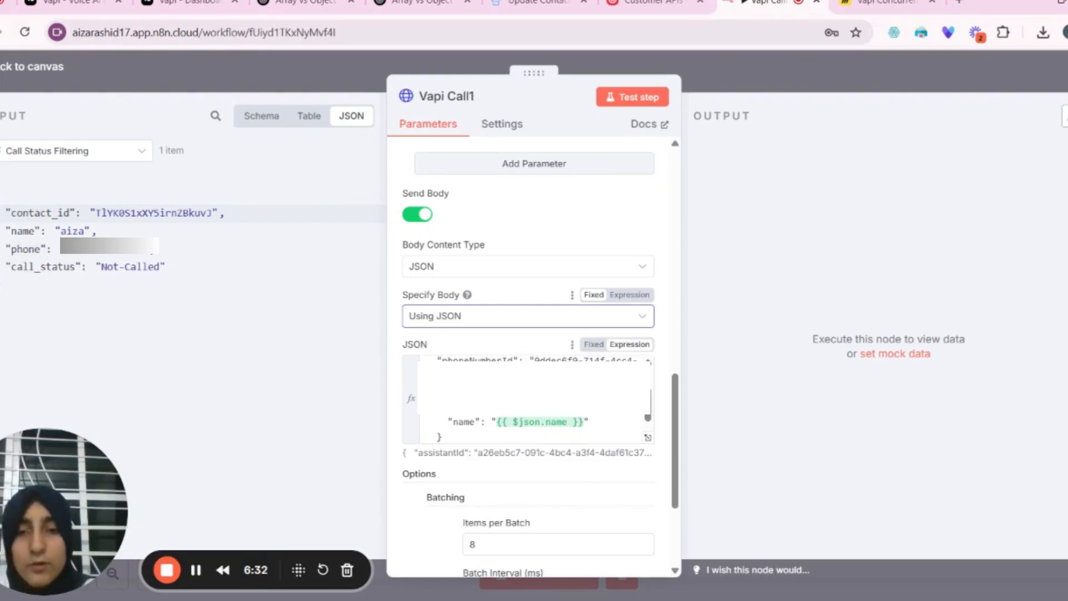
{"action": "left_click", "coordinate": [573, 422]}
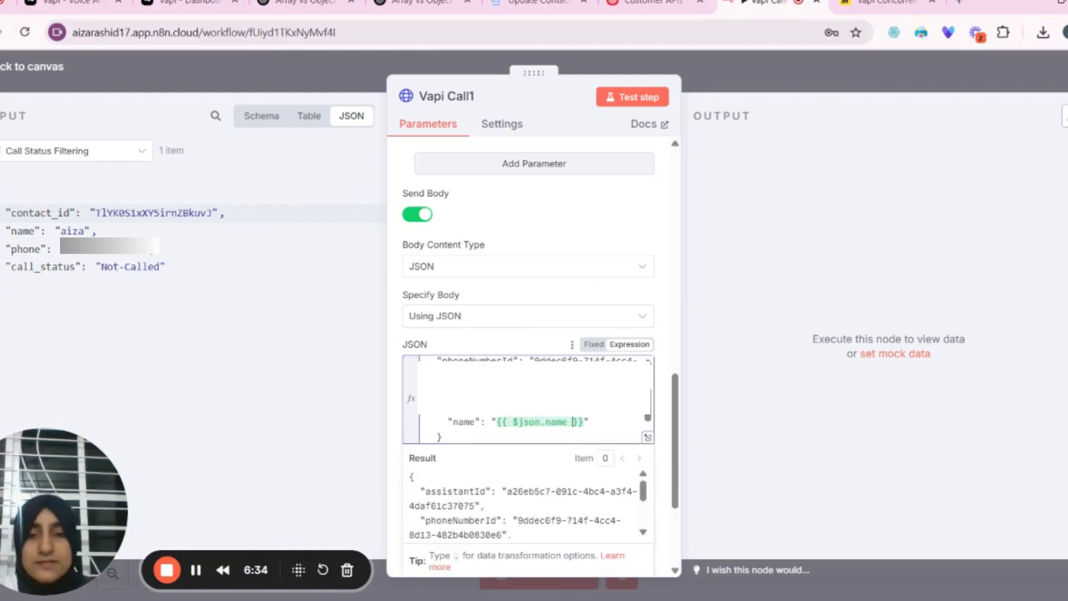
{"action": "scroll", "coordinate": [526, 421], "scroll_direction": "down", "scroll_amount": 1}
{"action": "left_click", "coordinate": [441, 437]}
{"action": "scroll", "coordinate": [442, 436], "scroll_direction": "up", "scroll_amount": 2}
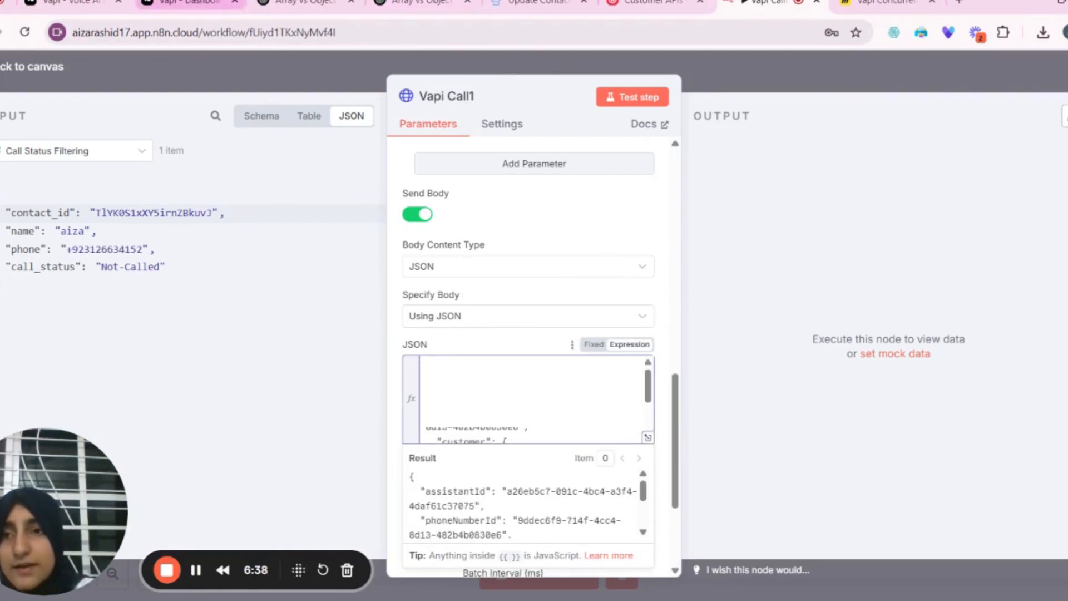
Switch to the Vapi dashboard and open the Assistants page.
{"action": "left_click", "coordinate": [184, 4]}
{"action": "scroll", "coordinate": [36, 266], "scroll_direction": "up", "scroll_amount": 4}
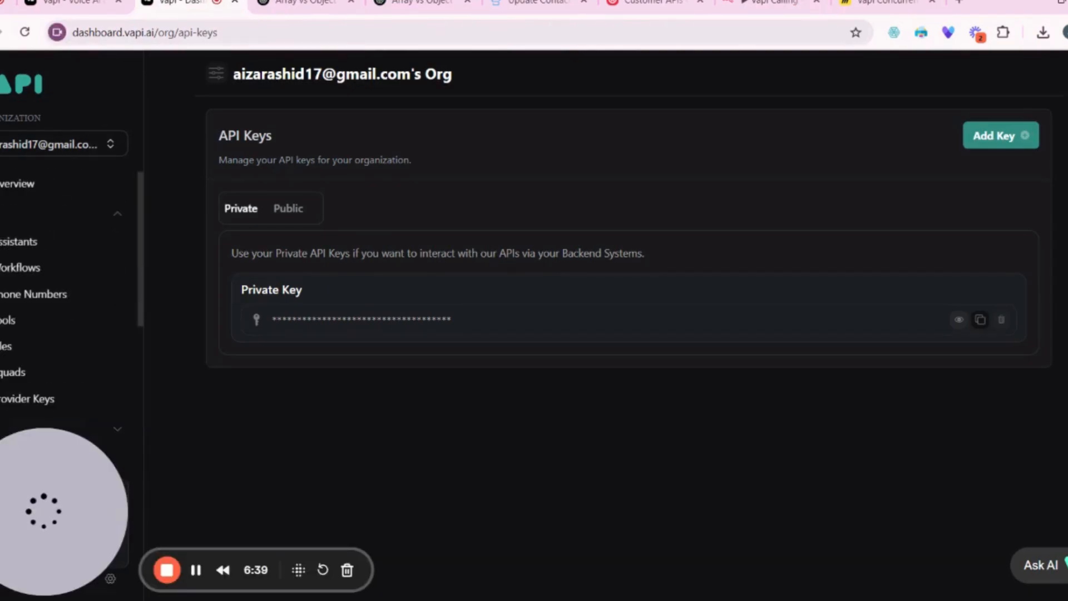
{"action": "left_click", "coordinate": [29, 242]}
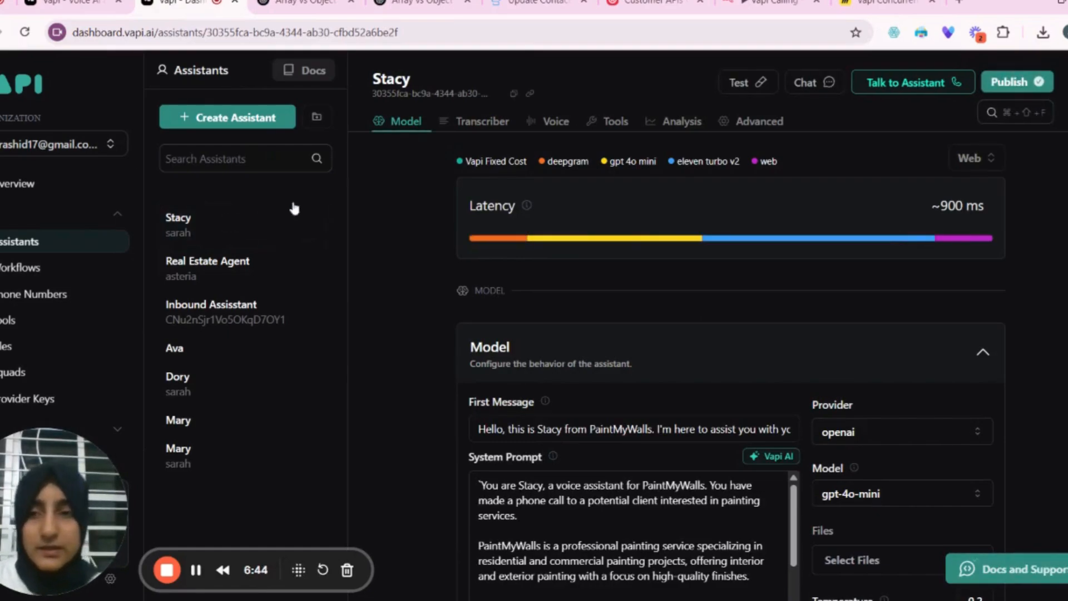
Copy the Stacy assistant's ID and switch to the Vapi Concurrency Limit board in Miro to view the outbound batches diagram.
{"action": "left_click", "coordinate": [512, 95]}
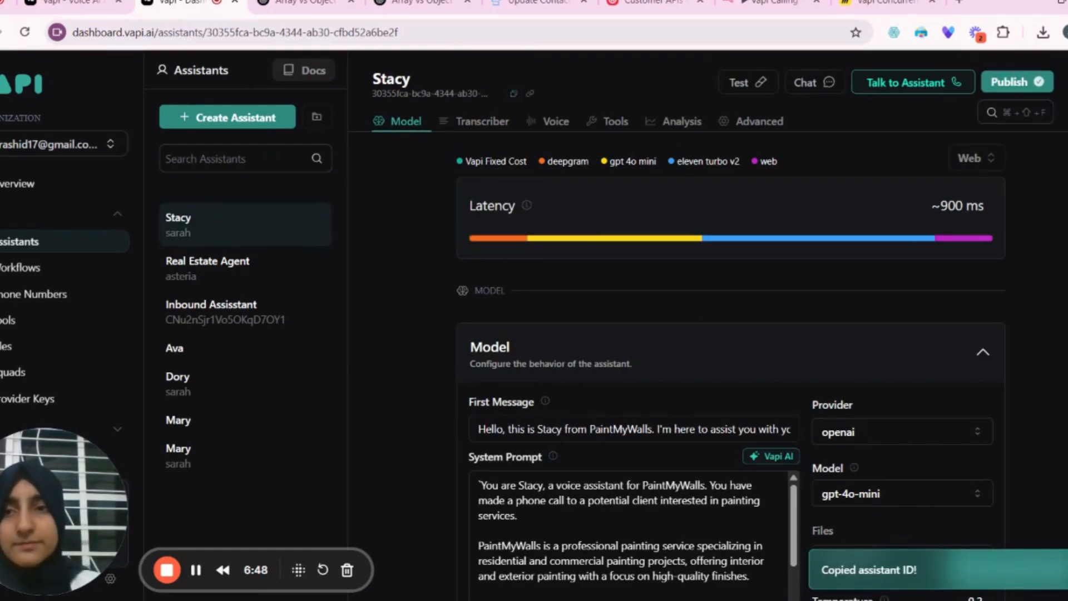
{"action": "left_click", "coordinate": [421, 2]}
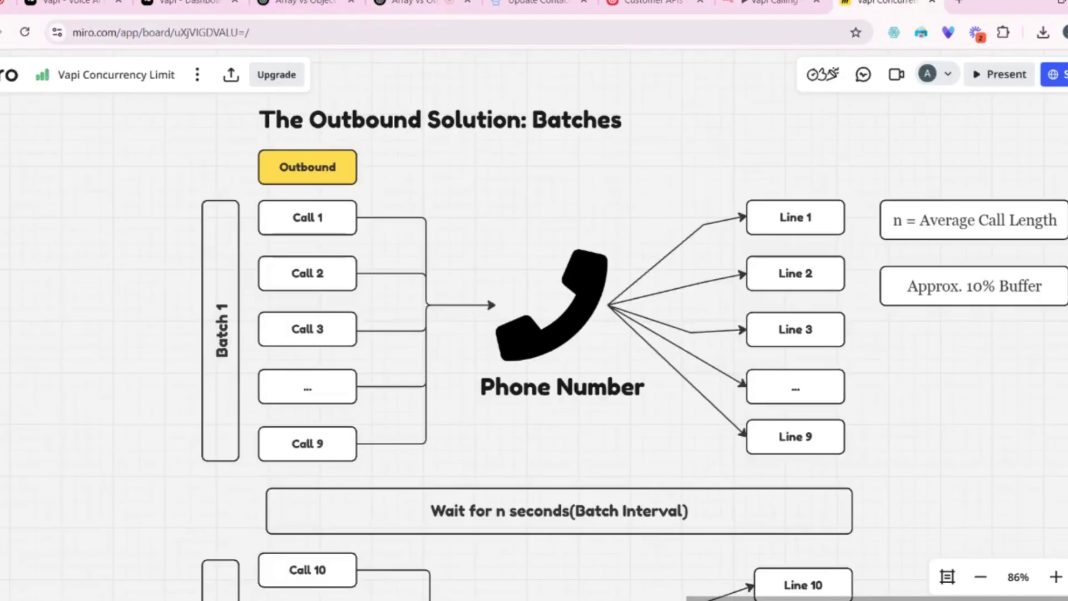
{"action": "left_click", "coordinate": [885, 3]}
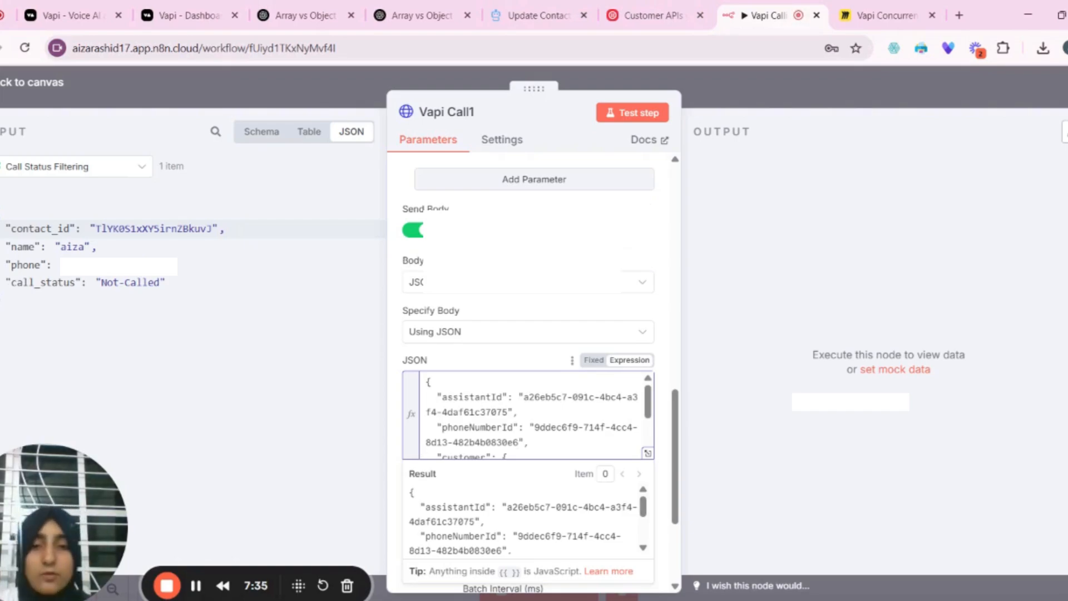
In the n8n Vapi Call1 node, remove the existing Batching option and add a fresh Batching option.
{"action": "left_click", "coordinate": [474, 365]}
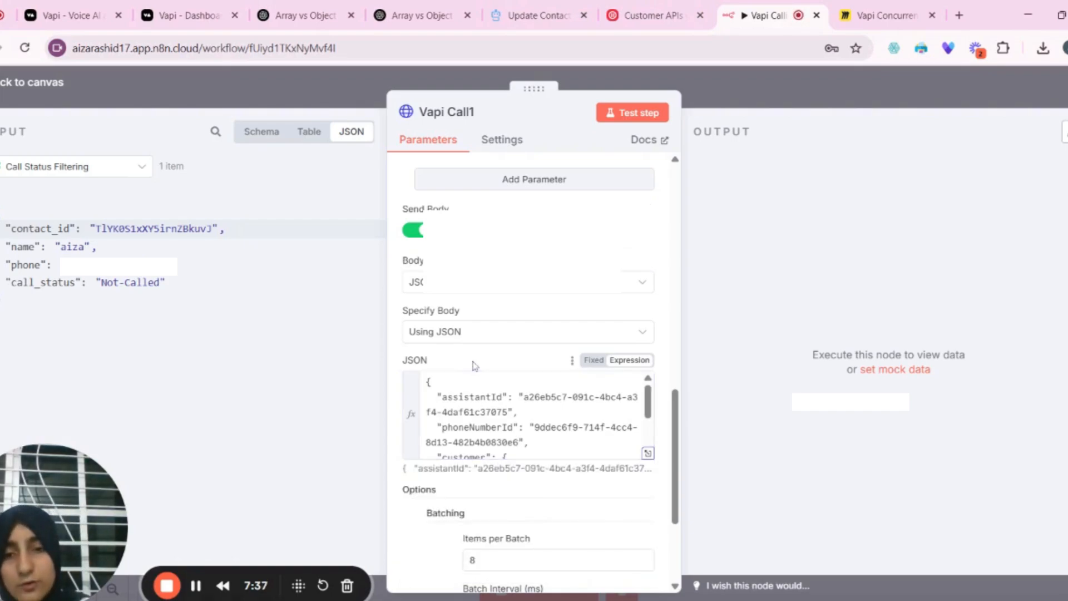
{"action": "scroll", "coordinate": [475, 365], "scroll_direction": "down", "scroll_amount": 3}
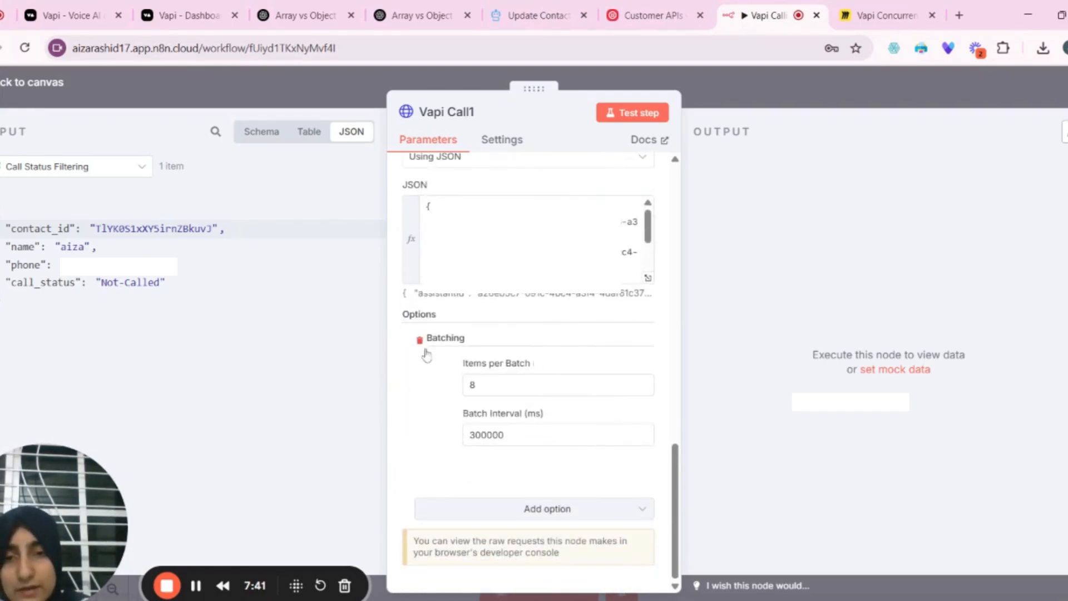
{"action": "left_click", "coordinate": [421, 341]}
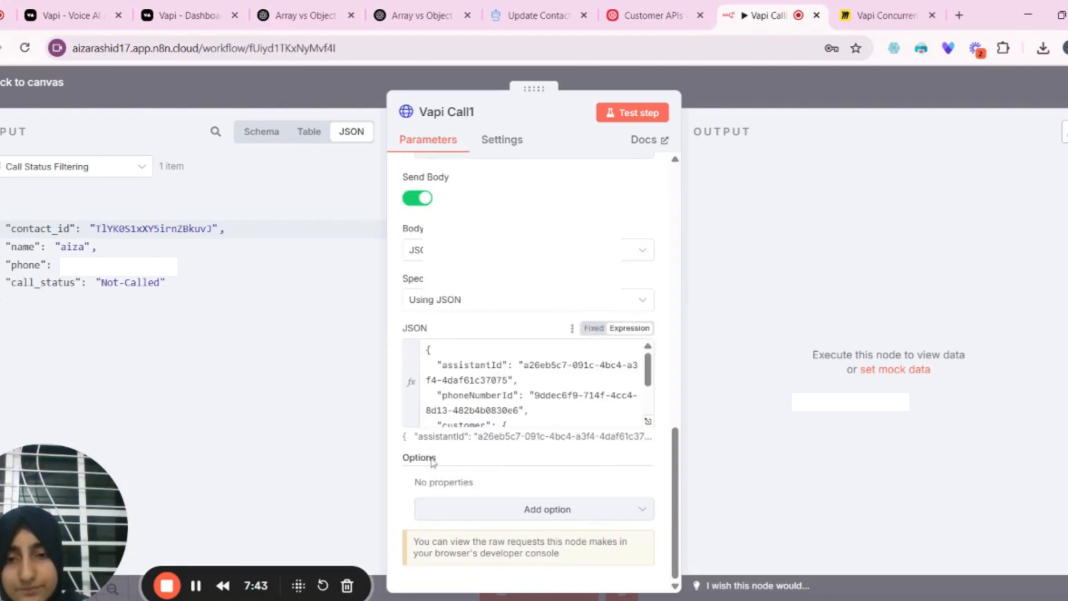
{"action": "left_click", "coordinate": [464, 510]}
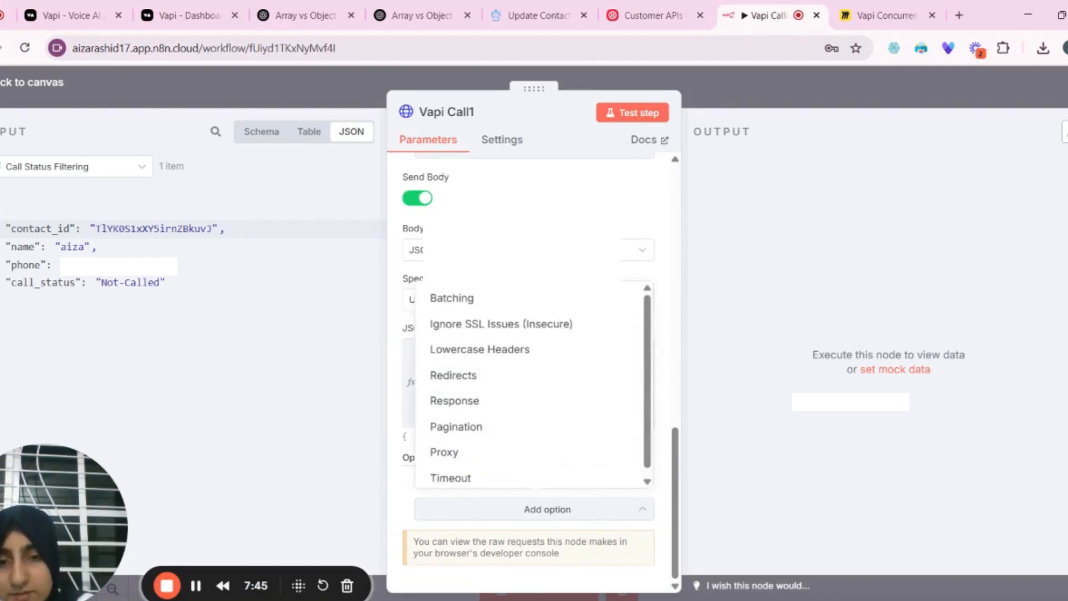
{"action": "left_click", "coordinate": [452, 298]}
Set the Items per Batch of the Vapi Call1 batching option to 8.
{"action": "left_click", "coordinate": [479, 385]}
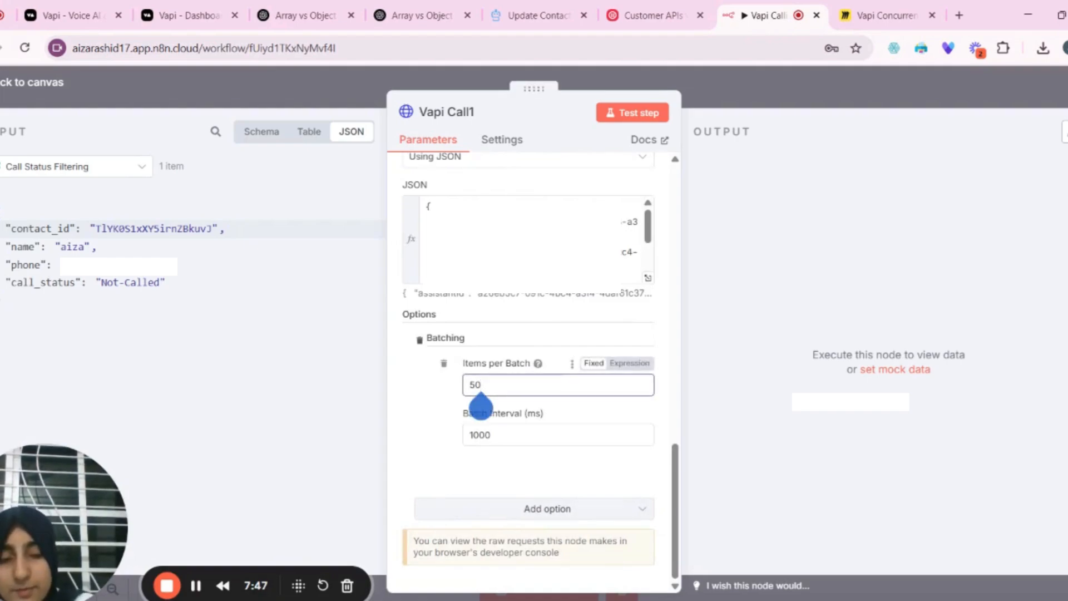
{"action": "key", "text": "BackSpace"}
{"action": "type", "text": "8"}
{"action": "key", "text": "BackSpace"}
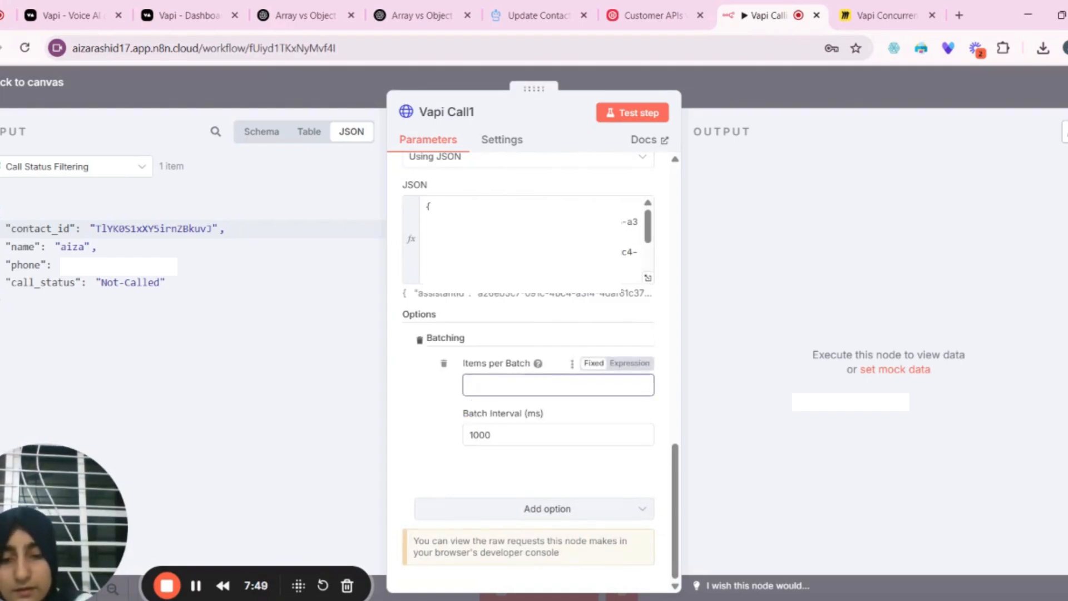
{"action": "type", "text": "8"}
Set the Batch Interval of the Vapi Call1 batching option to 300000 ms.
{"action": "left_click", "coordinate": [490, 437]}
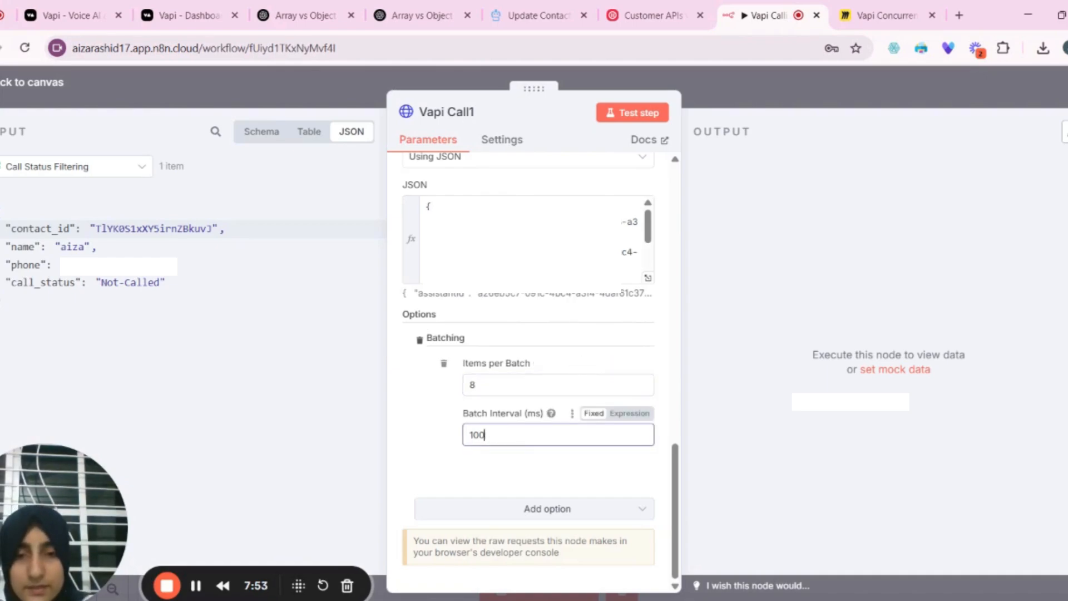
{"action": "key", "text": "BackSpace"}
{"action": "key", "text": "BackSpace"}
{"action": "key", "text": "BackSpace"}
{"action": "type", "text": "3"}
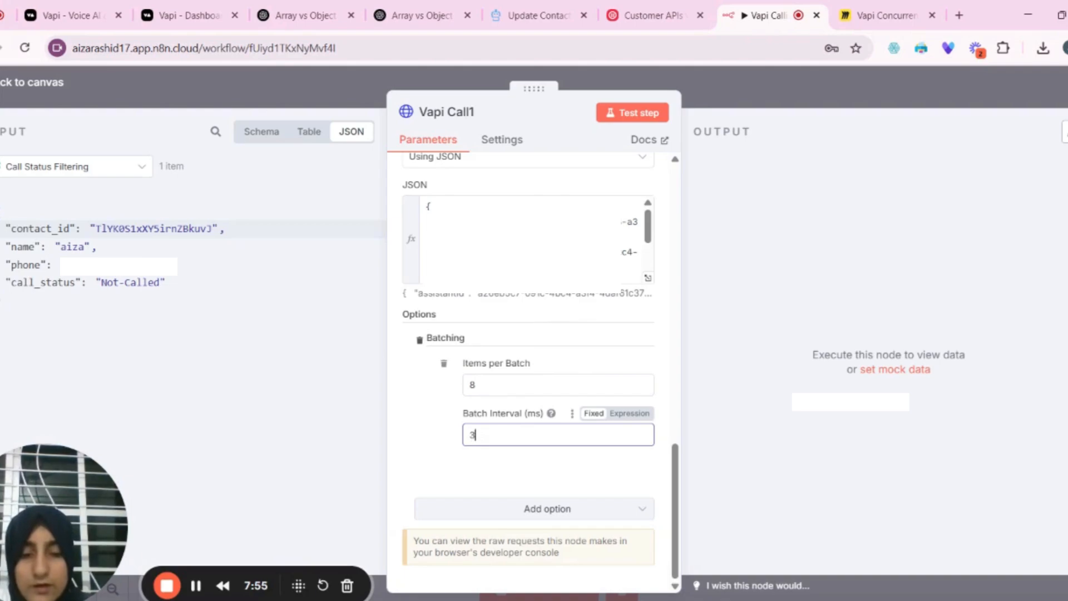
{"action": "type", "text": "0000"}
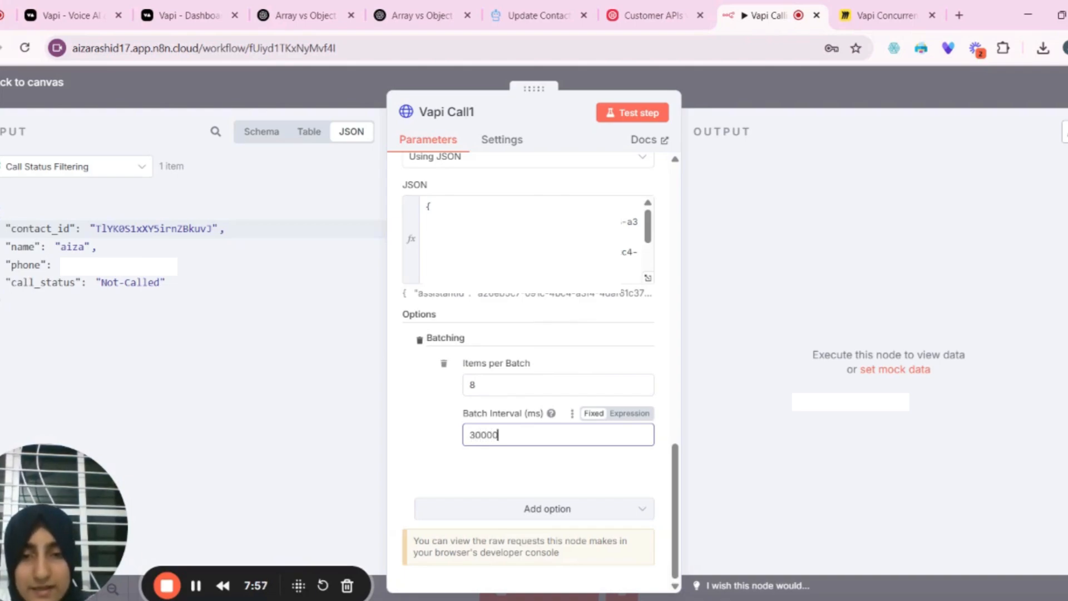
{"action": "type", "text": "0"}
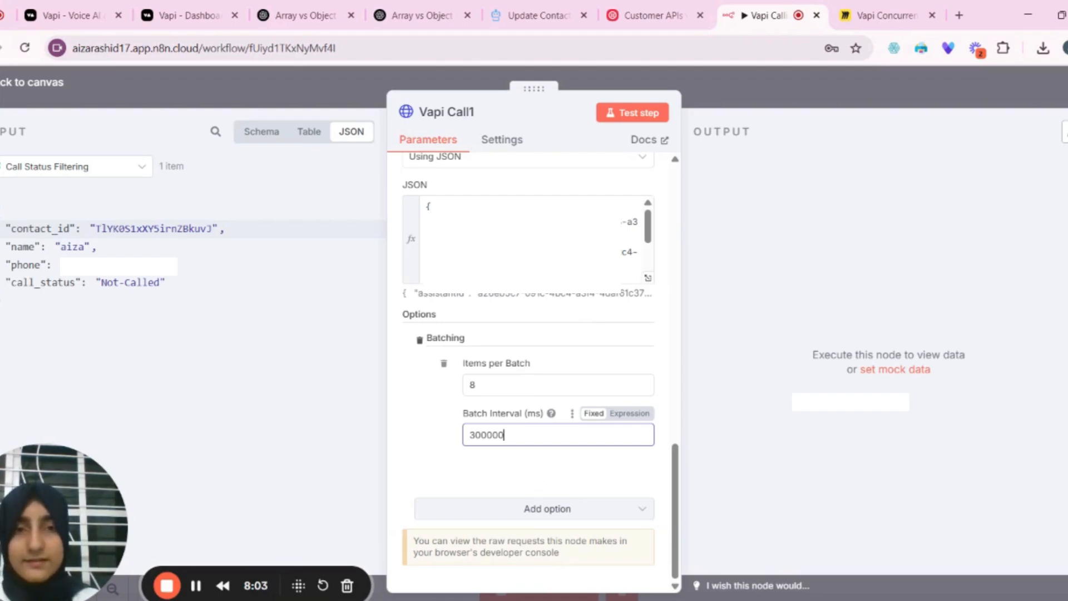
Test the Vapi Call1 node to place the outbound call, and return to the workflow canvas.
{"action": "left_click", "coordinate": [647, 123]}
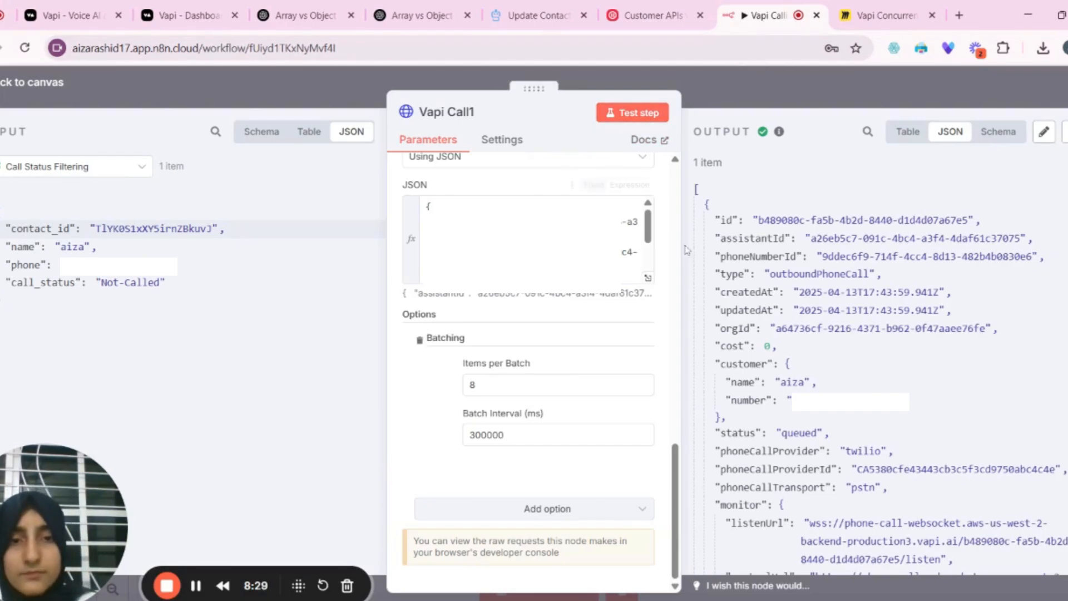
{"action": "left_click", "coordinate": [725, 105]}
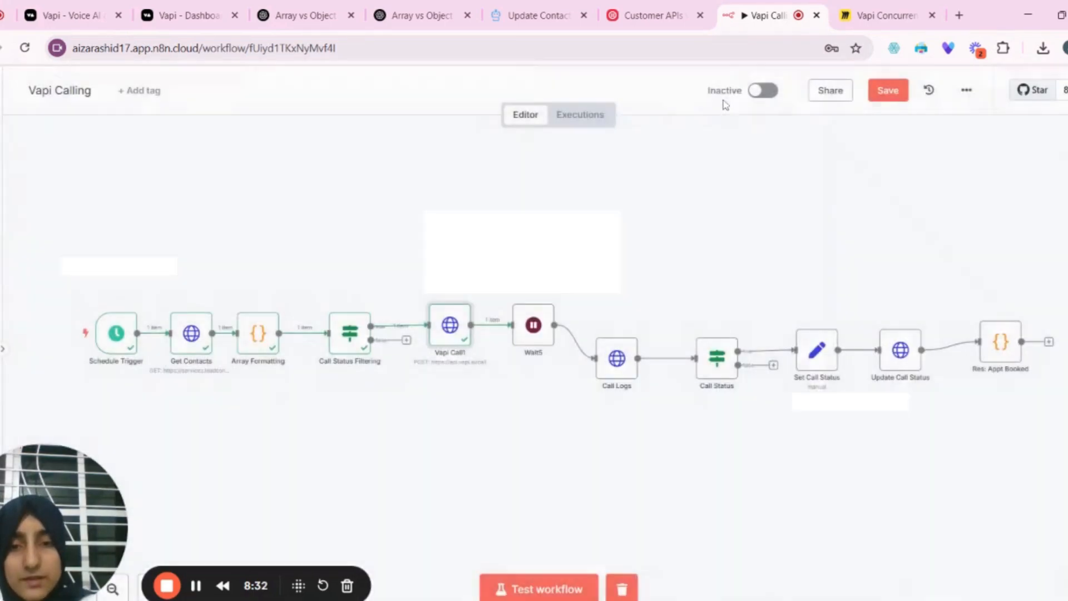
Reopen the Vapi Call1 node, review its Items per Batch and Batch Interval settings, and close it.
{"action": "double_click", "coordinate": [445, 336]}
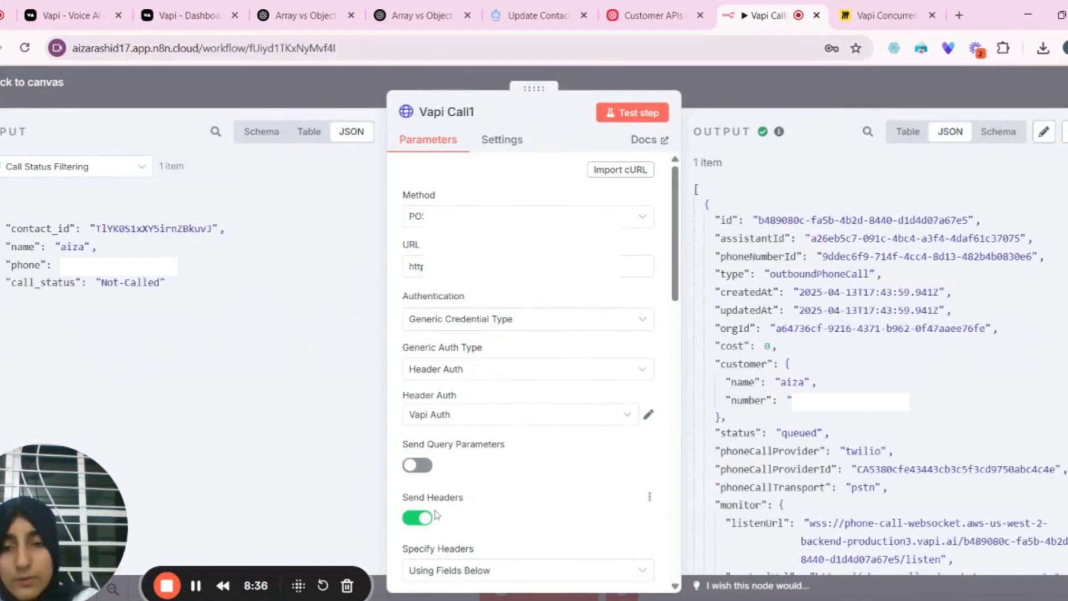
{"action": "scroll", "coordinate": [437, 515], "scroll_direction": "down", "scroll_amount": 5}
{"action": "scroll", "coordinate": [534, 361], "scroll_direction": "down", "scroll_amount": 10}
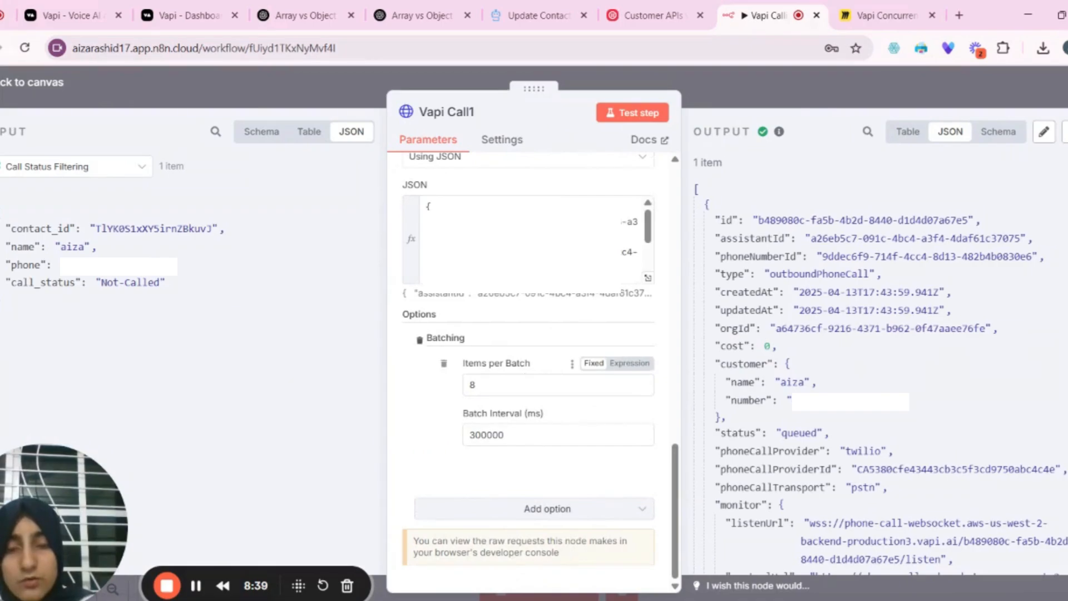
{"action": "left_click", "coordinate": [489, 384]}
{"action": "left_click", "coordinate": [471, 385]}
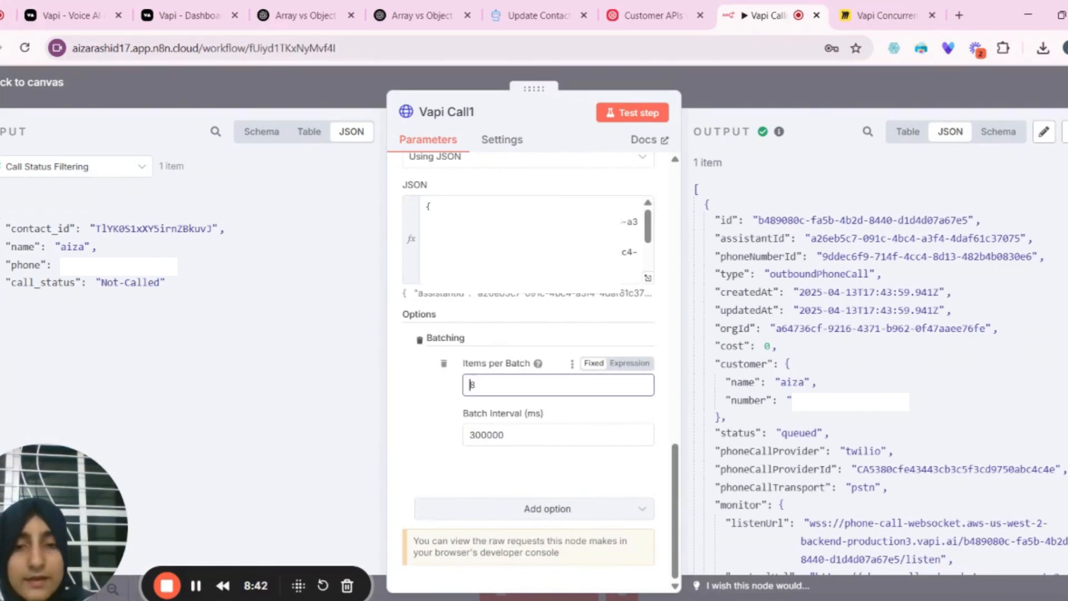
{"action": "double_click", "coordinate": [474, 385]}
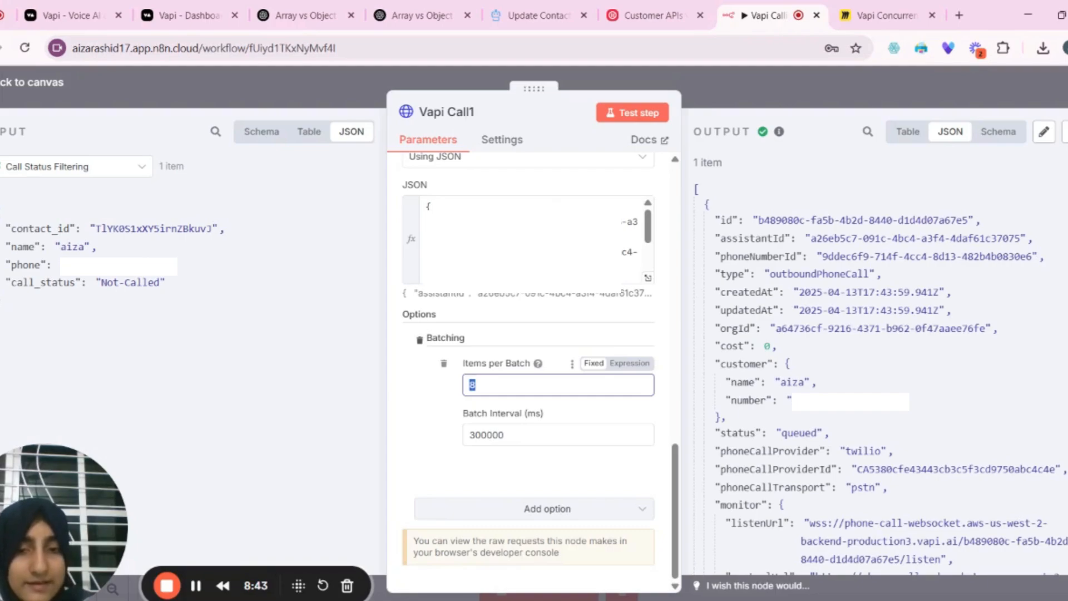
{"action": "left_click", "coordinate": [507, 436]}
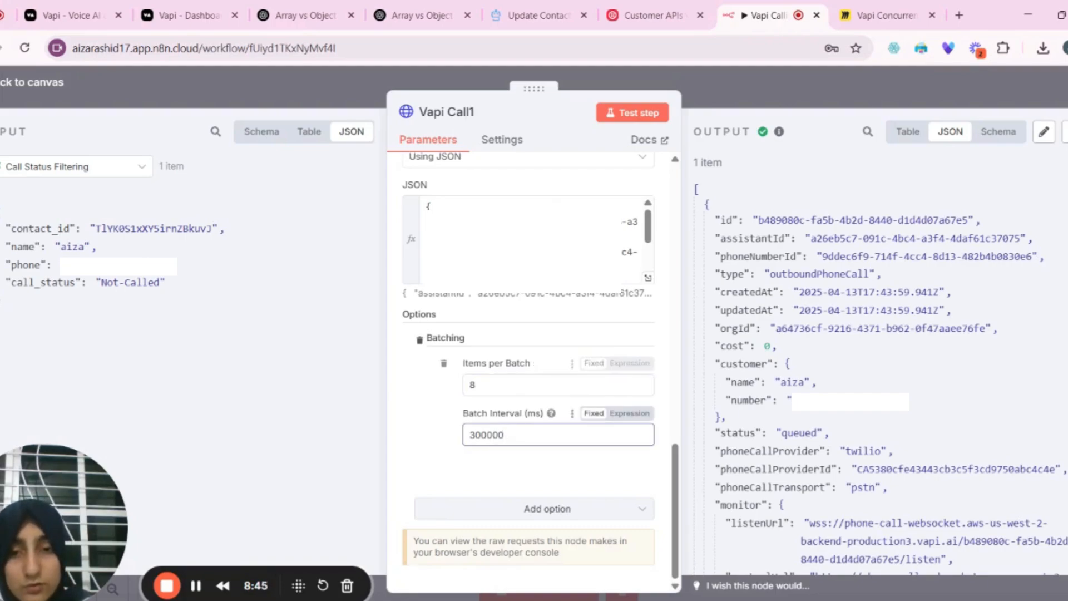
{"action": "left_click", "coordinate": [556, 381]}
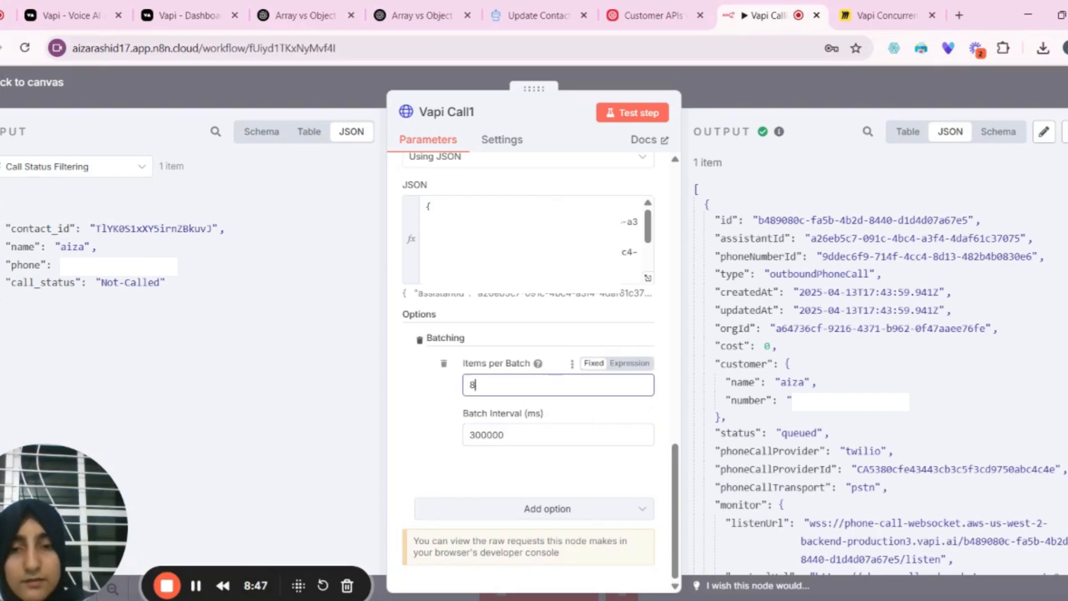
{"action": "left_click", "coordinate": [471, 385]}
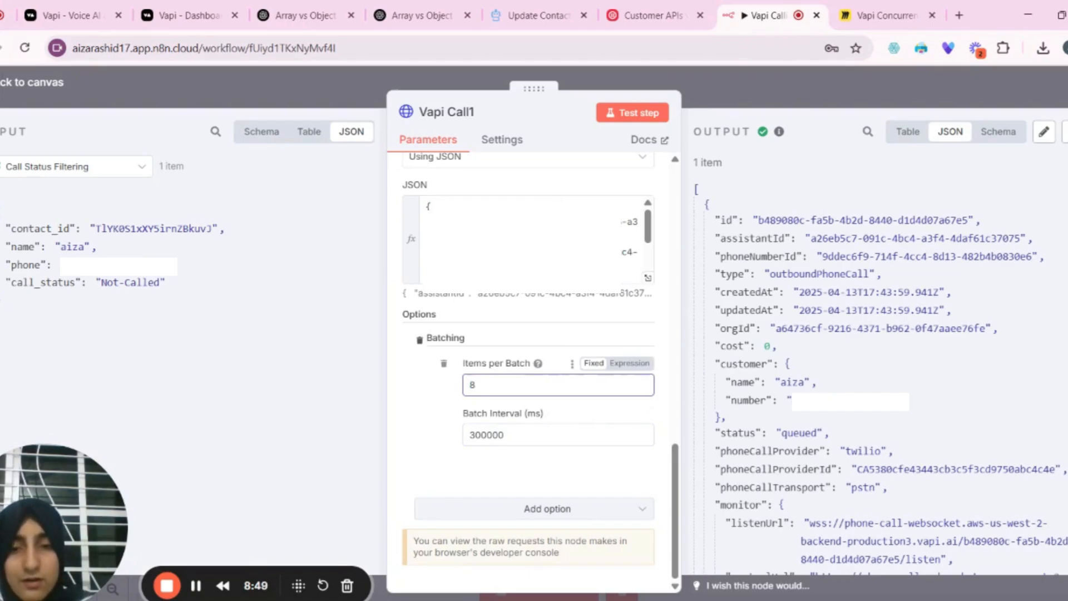
{"action": "left_click_drag", "start_coordinate": [507, 435], "coordinate": [467, 435]}
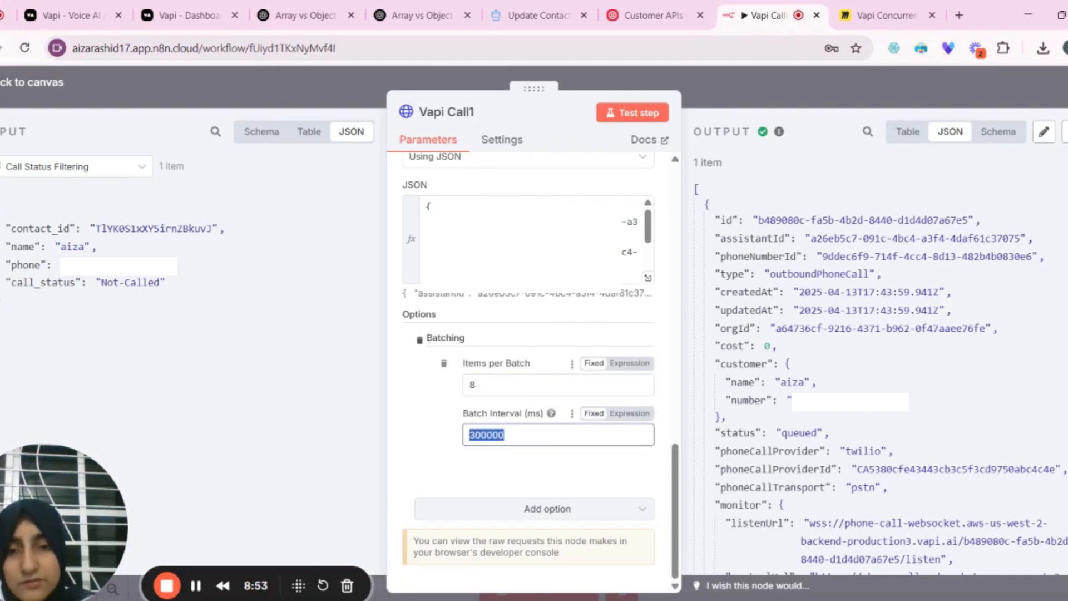
{"action": "left_click", "coordinate": [500, 386]}
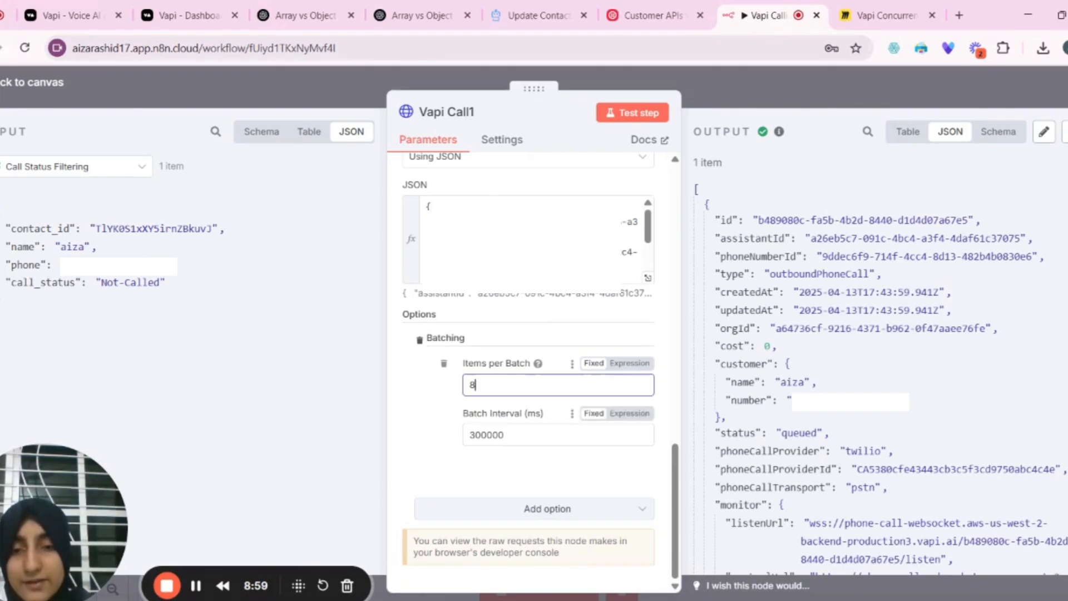
{"action": "left_click_drag", "start_coordinate": [505, 435], "coordinate": [455, 434]}
{"action": "left_click", "coordinate": [455, 433]}
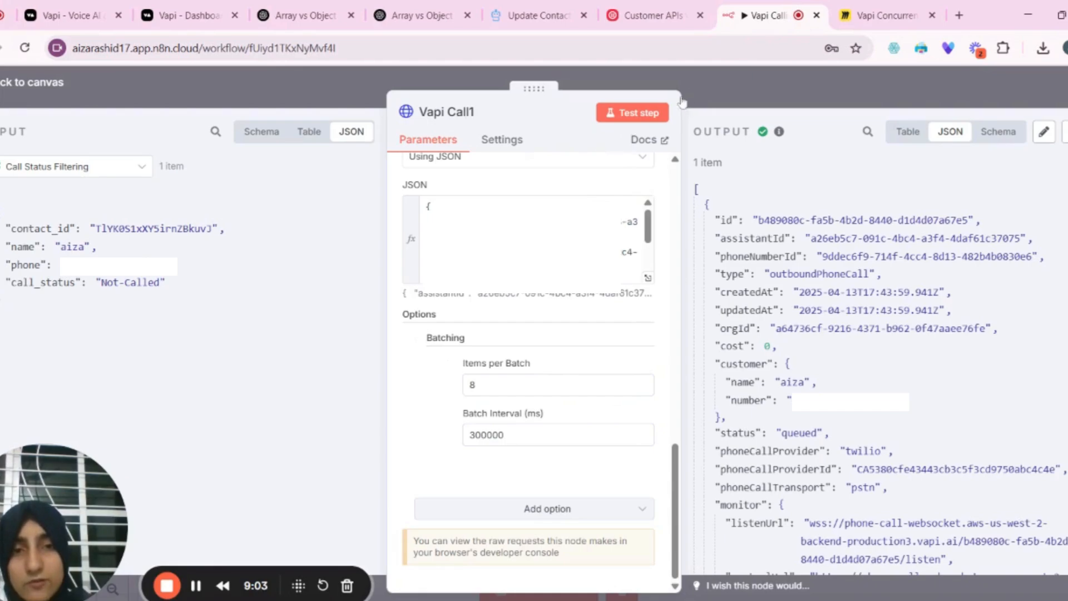
{"action": "left_click", "coordinate": [755, 75]}
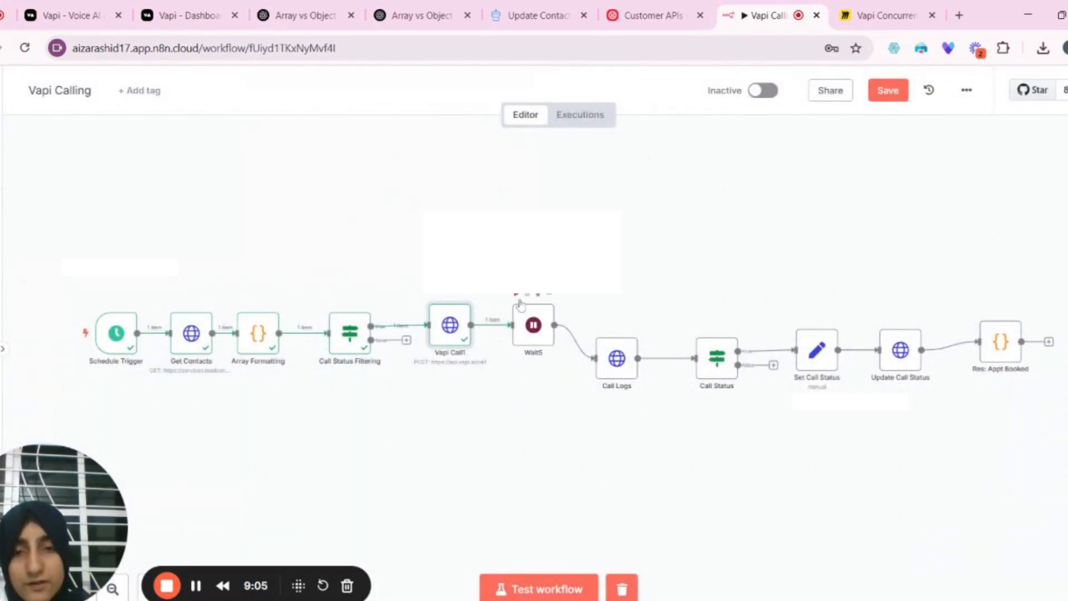
Open the Wait5 node after Vapi Call1 and examine its wait amount and unit.
{"action": "left_click", "coordinate": [526, 312]}
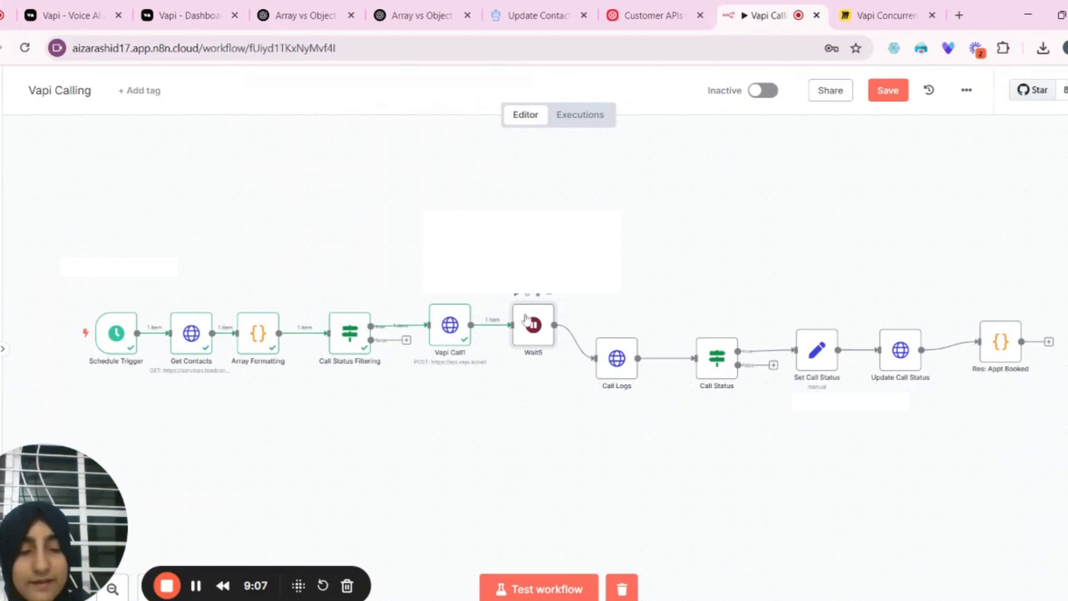
{"action": "double_click", "coordinate": [526, 318]}
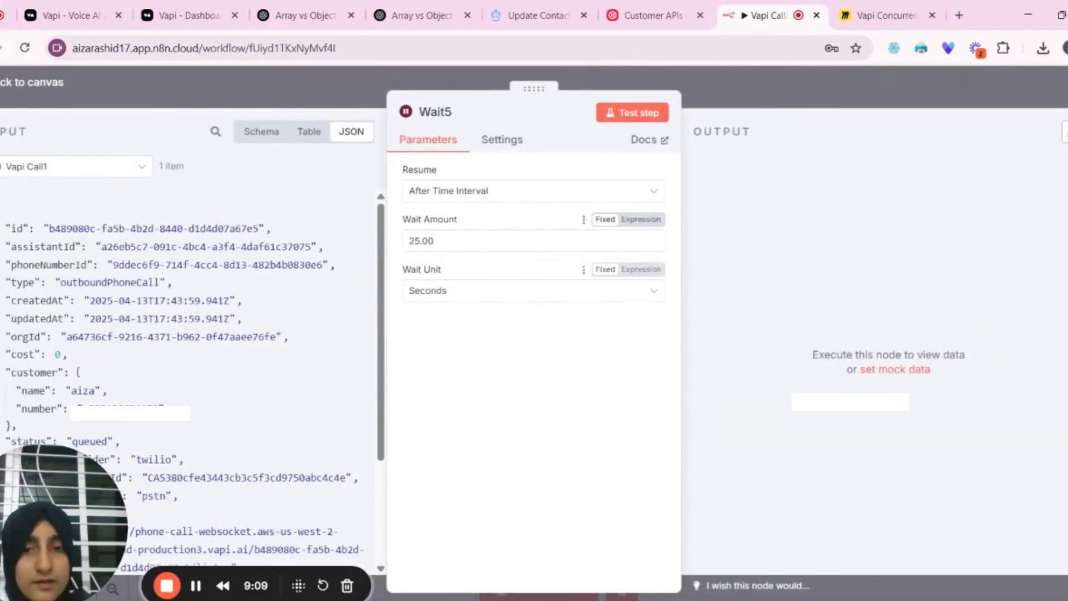
{"action": "left_click", "coordinate": [500, 241]}
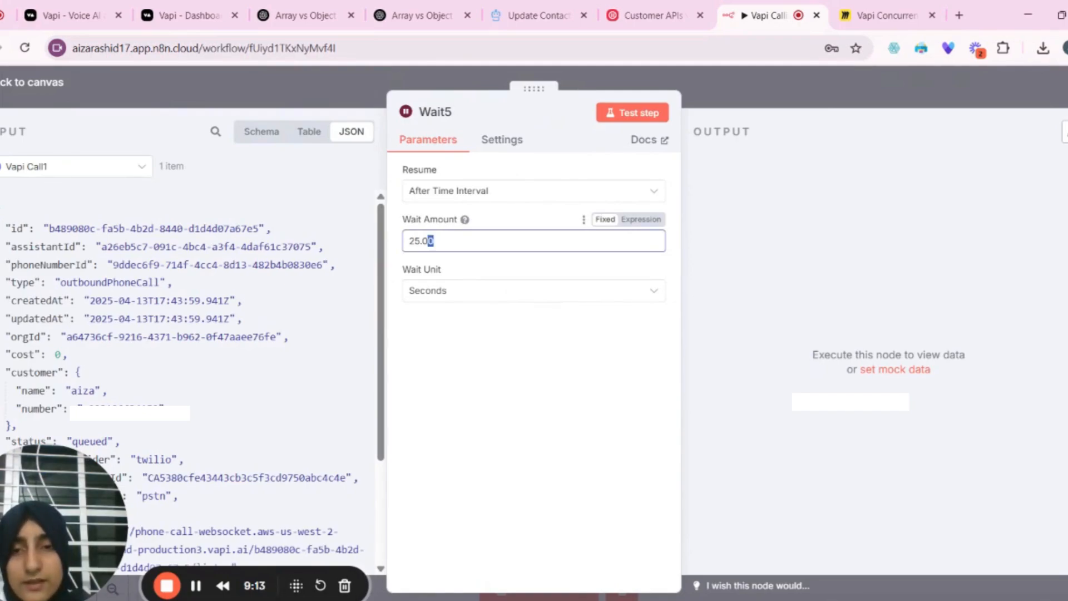
{"action": "key", "text": "shift+Left"}
{"action": "key", "text": "shift+Left"}
{"action": "key", "text": "shift+Left"}
{"action": "key", "text": "shift+Left"}
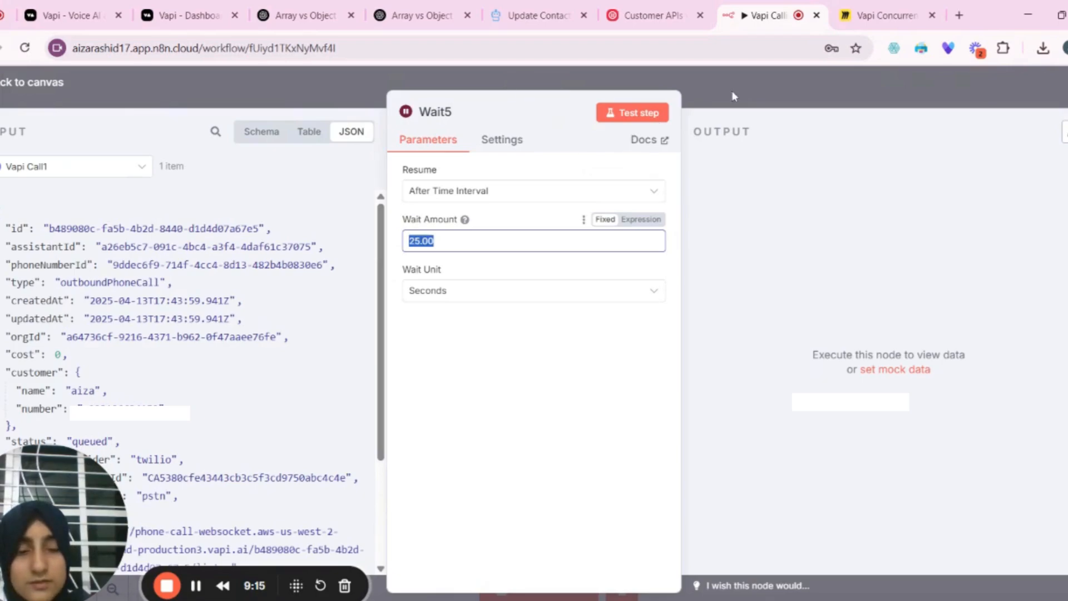
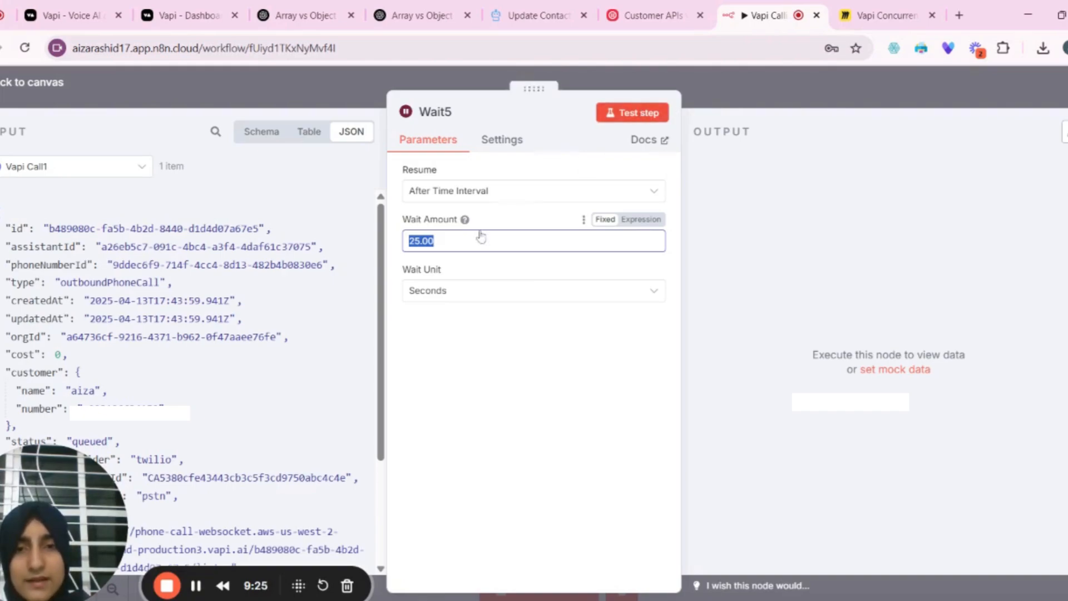
Set the Wait5 wait amount to 1.00 seconds, test the node and return to the workflow canvas.
{"action": "left_click", "coordinate": [419, 241]}
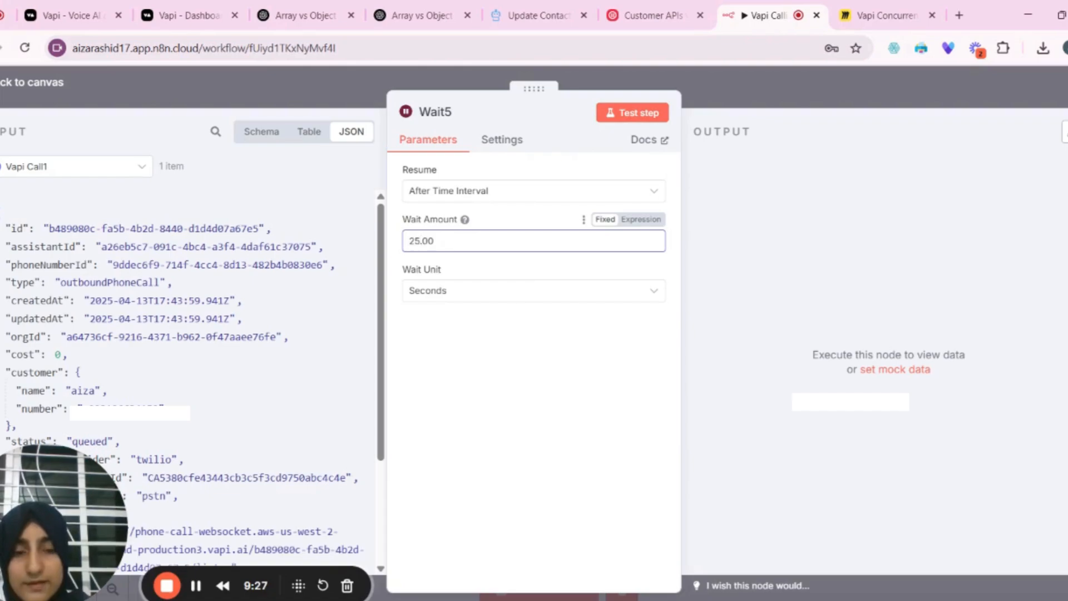
{"action": "key", "text": "BackSpace"}
{"action": "key", "text": "BackSpace"}
{"action": "type", "text": "1"}
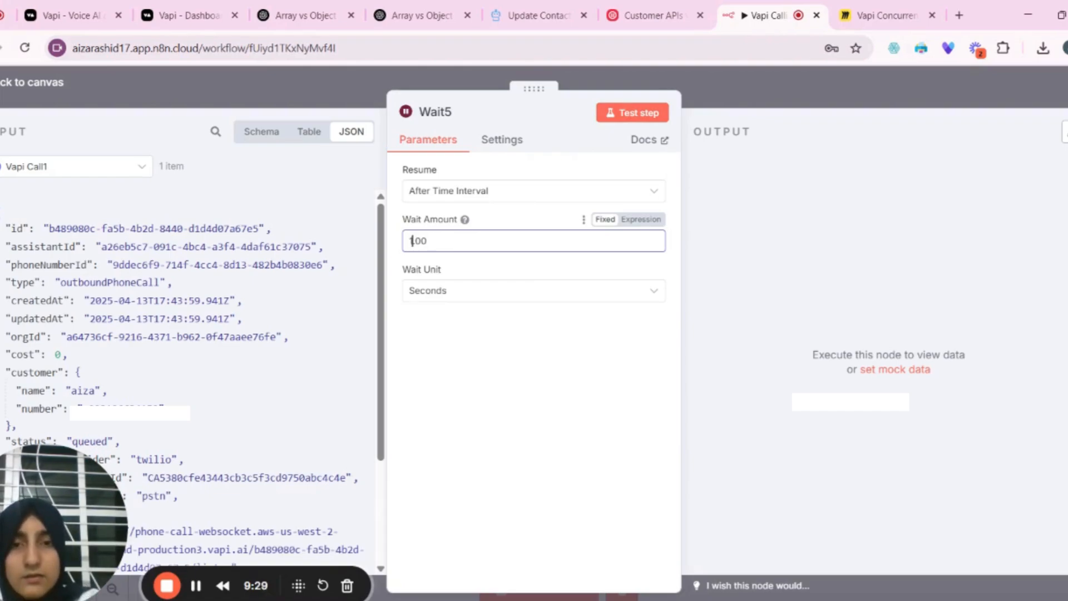
{"action": "left_click", "coordinate": [632, 113]}
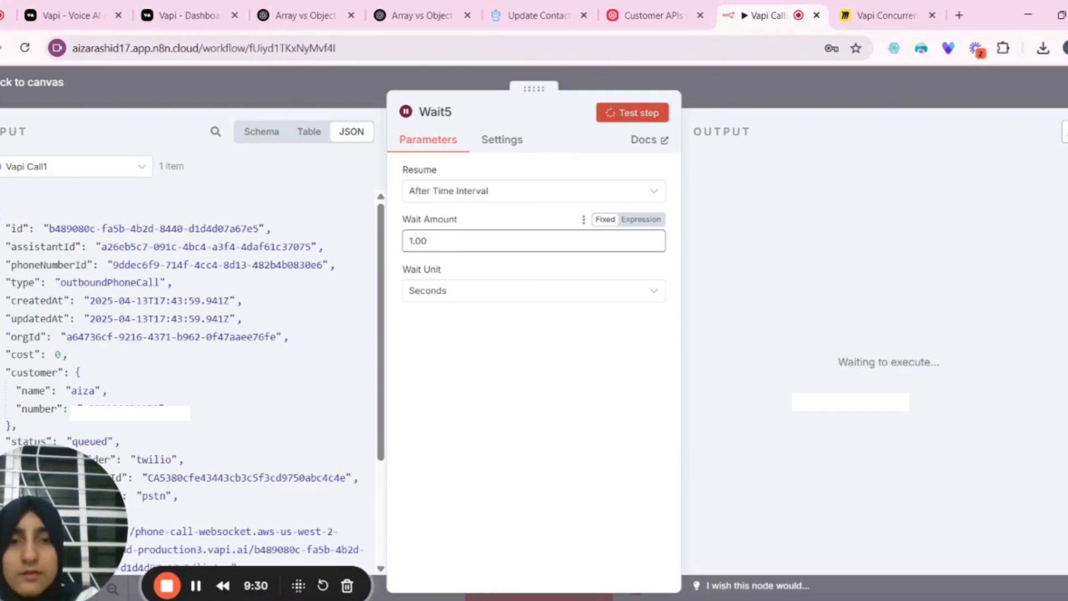
{"action": "left_click", "coordinate": [766, 94]}
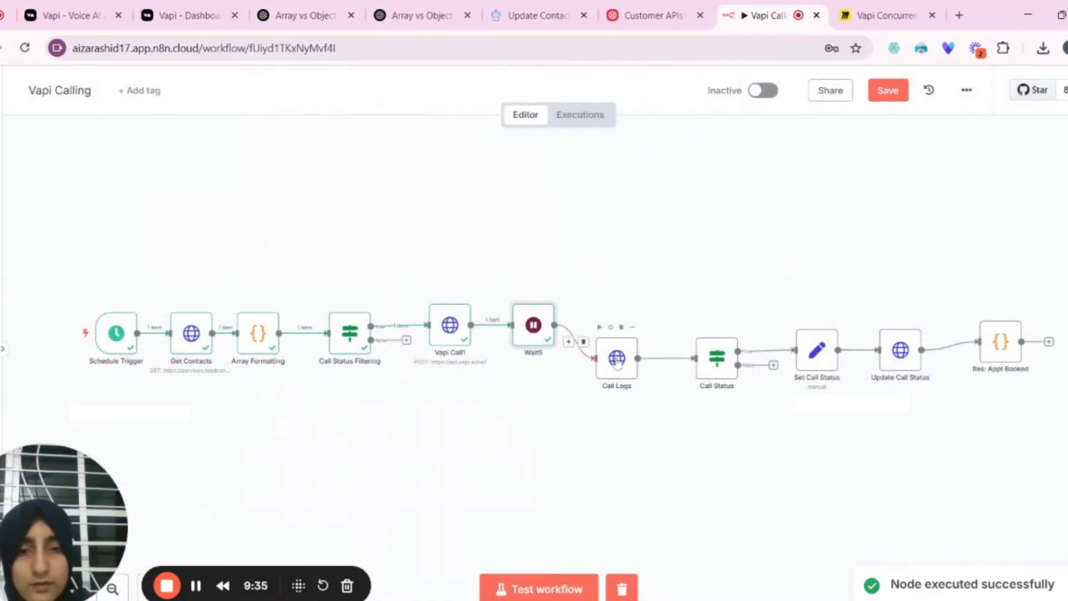
Open the Call Logs node, choose GET as its method and inspect the {{ $json.id }} expression in its URL.
{"action": "double_click", "coordinate": [617, 359]}
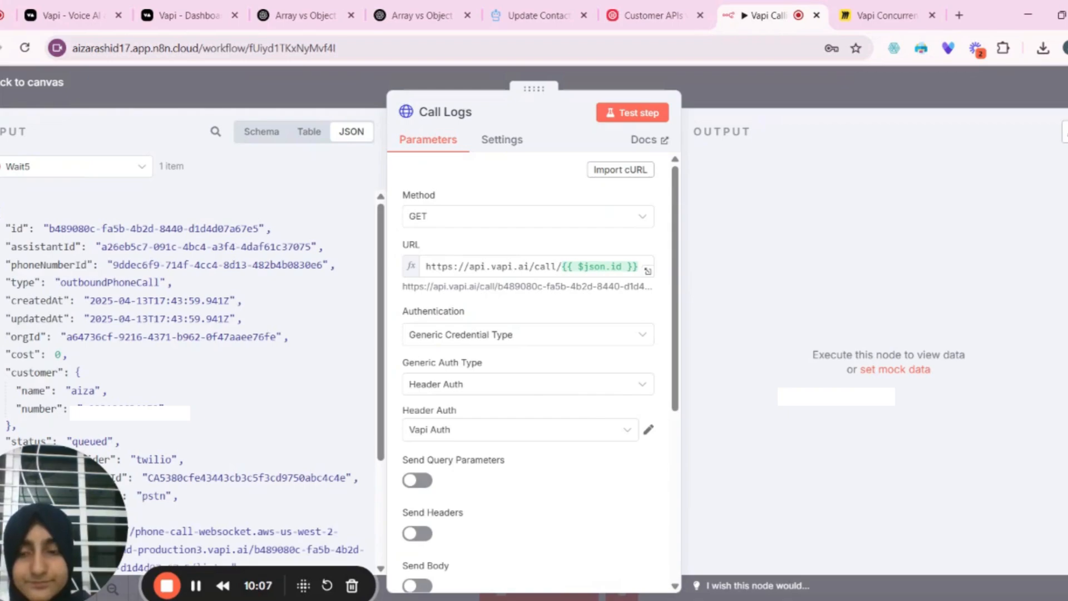
{"action": "left_click", "coordinate": [449, 217]}
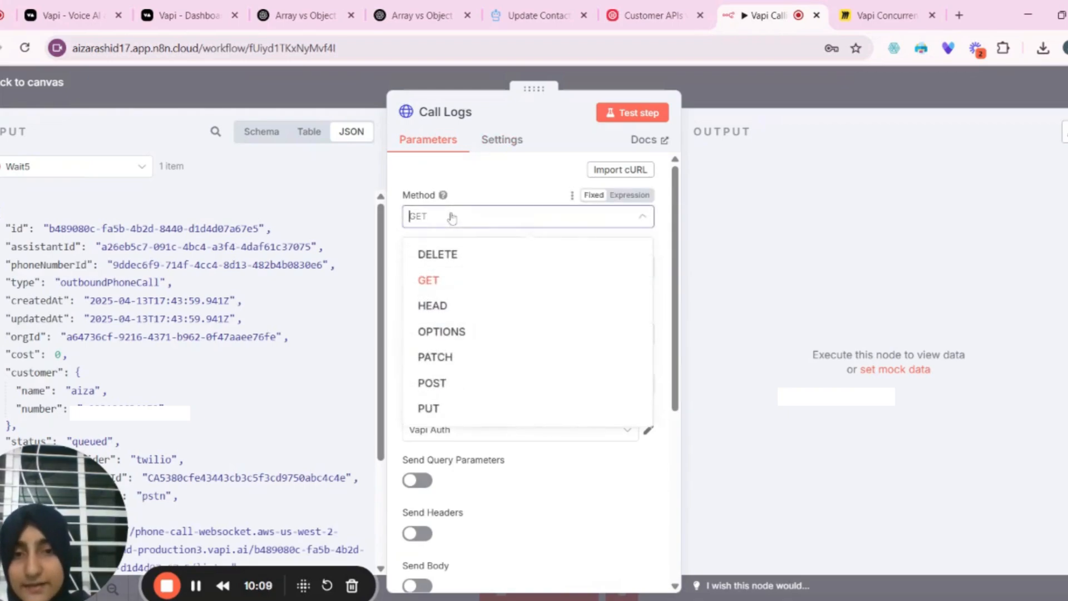
{"action": "left_click", "coordinate": [439, 280]}
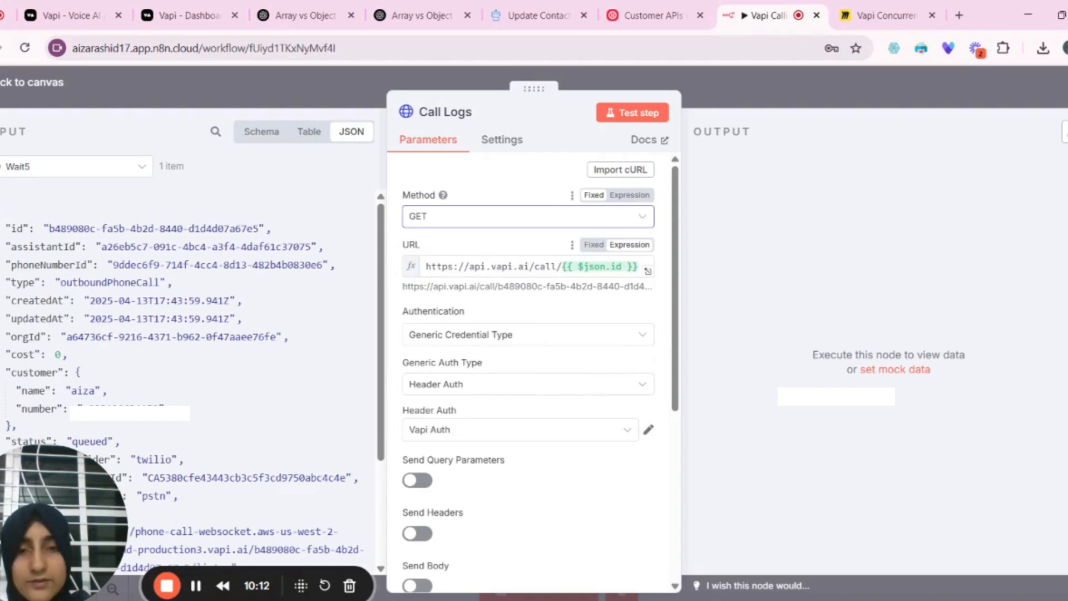
{"action": "left_click_drag", "start_coordinate": [567, 267], "coordinate": [612, 267]}
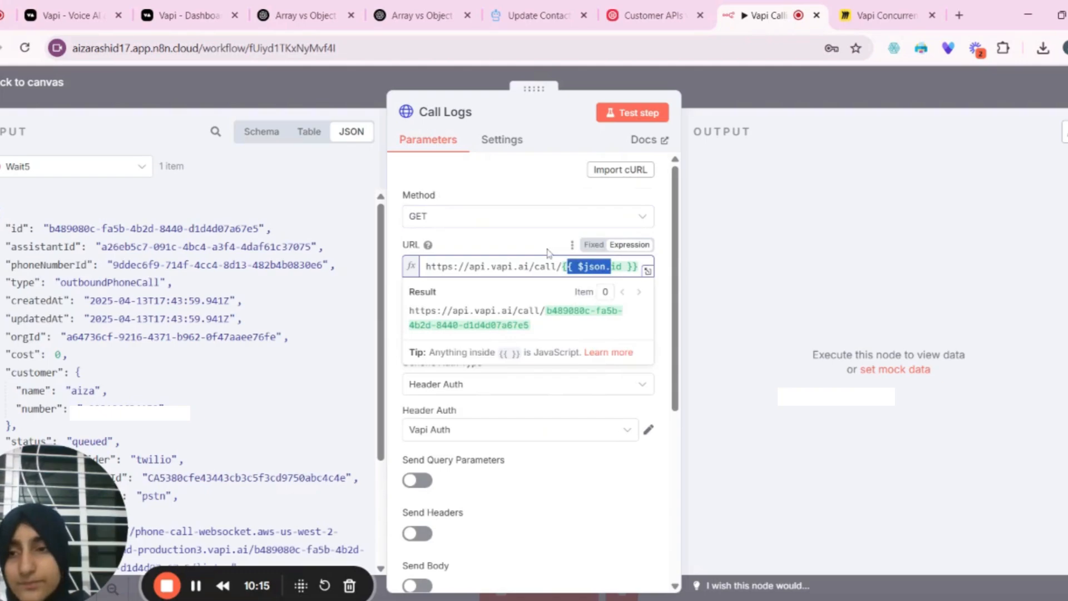
{"action": "left_click_drag", "start_coordinate": [540, 247], "coordinate": [323, 233]}
{"action": "left_click", "coordinate": [301, 229]}
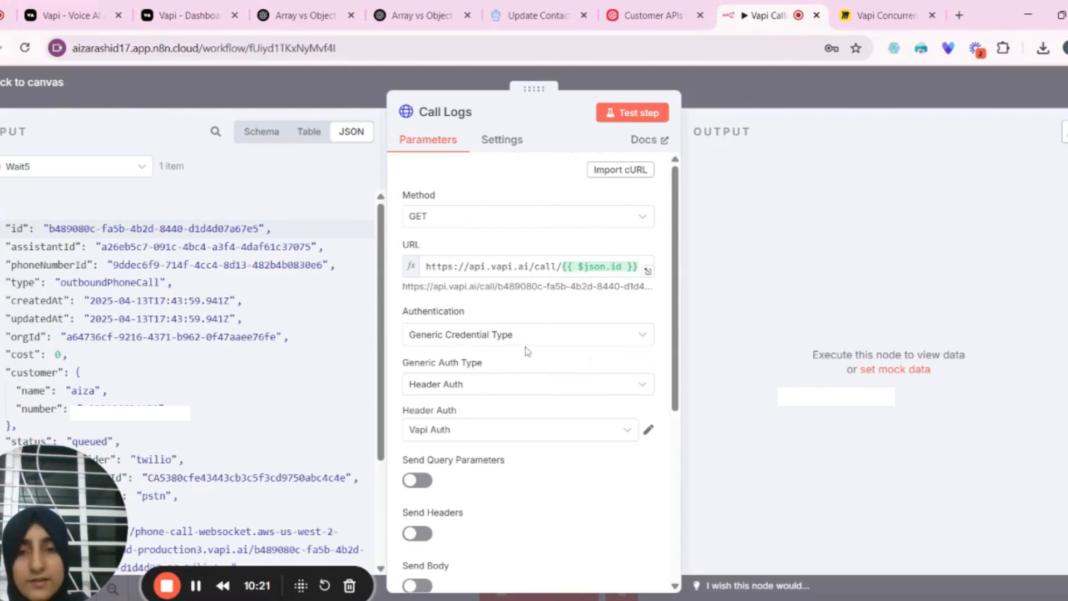
Review the Call Logs node's generic auth type, header auth credential and batching options, and return to the canvas.
{"action": "left_click", "coordinate": [512, 384]}
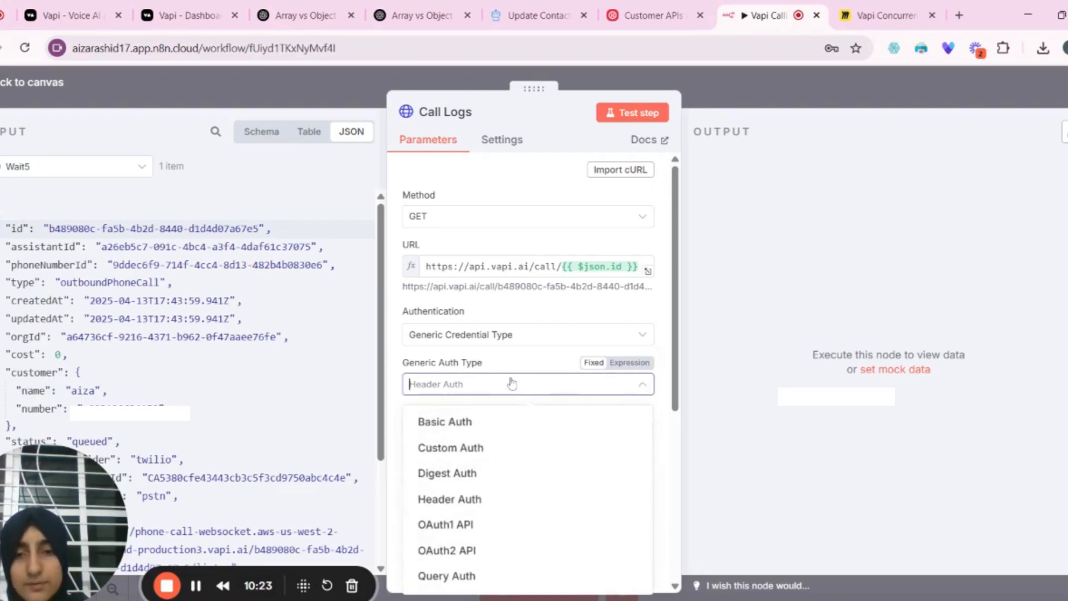
{"action": "left_click", "coordinate": [512, 384]}
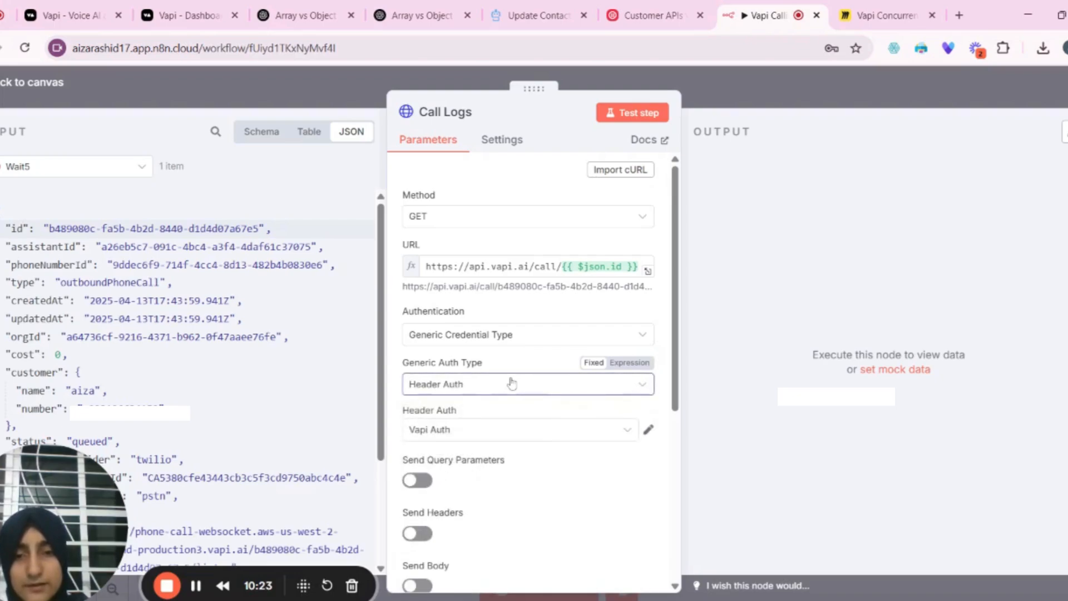
{"action": "left_click", "coordinate": [486, 429]}
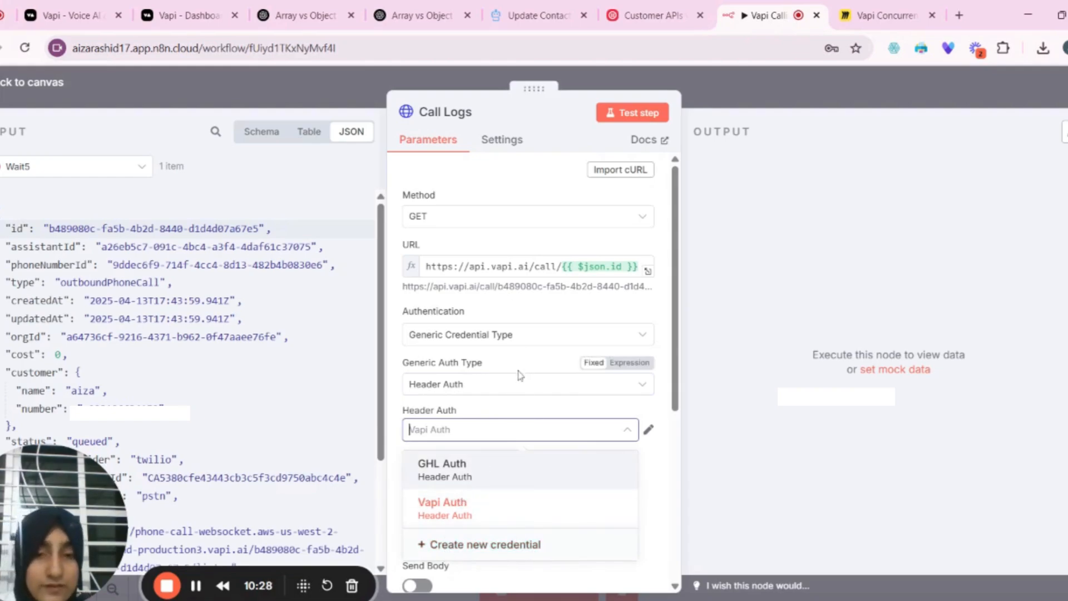
{"action": "left_click", "coordinate": [504, 411]}
{"action": "scroll", "coordinate": [503, 410], "scroll_direction": "down", "scroll_amount": 5}
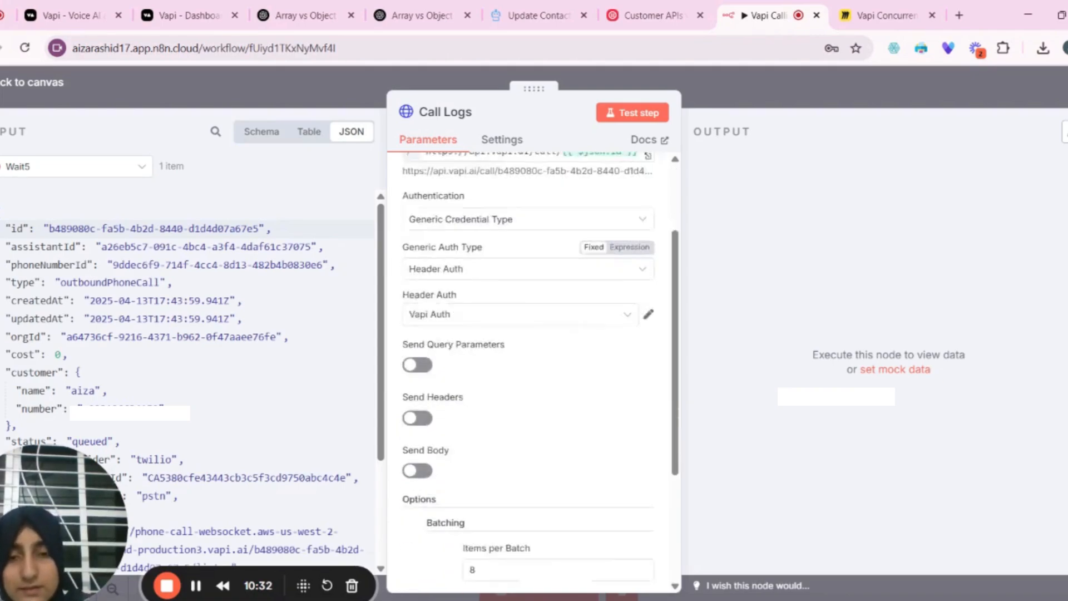
{"action": "scroll", "coordinate": [558, 266], "scroll_direction": "up", "scroll_amount": 1}
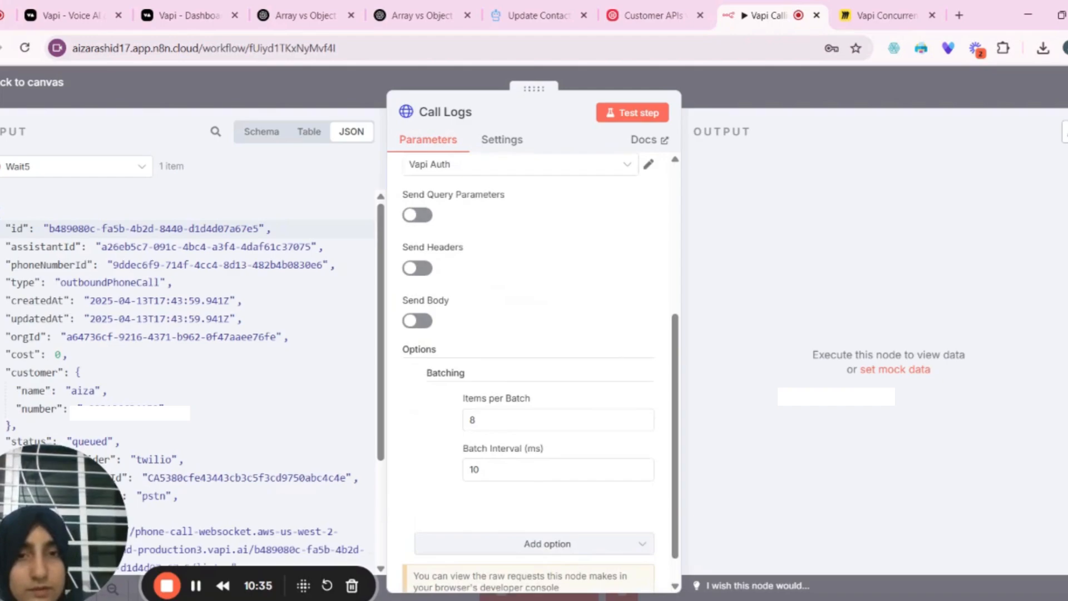
{"action": "key", "text": "Escape"}
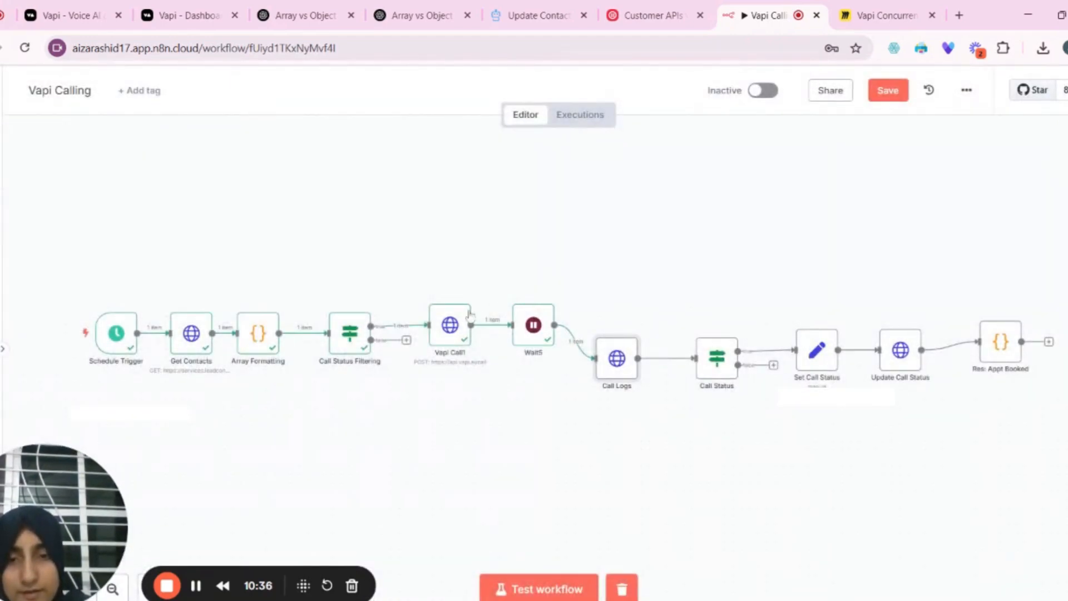
Reopen the Call Logs node and check its Items per Batch and Batch Interval values.
{"action": "mouse_move", "coordinate": [449, 328]}
{"action": "left_mouse_down"}
{"action": "mouse_move", "coordinate": [592, 334]}
{"action": "mouse_move", "coordinate": [442, 317]}
{"action": "left_mouse_up"}
{"action": "left_click", "coordinate": [618, 358]}
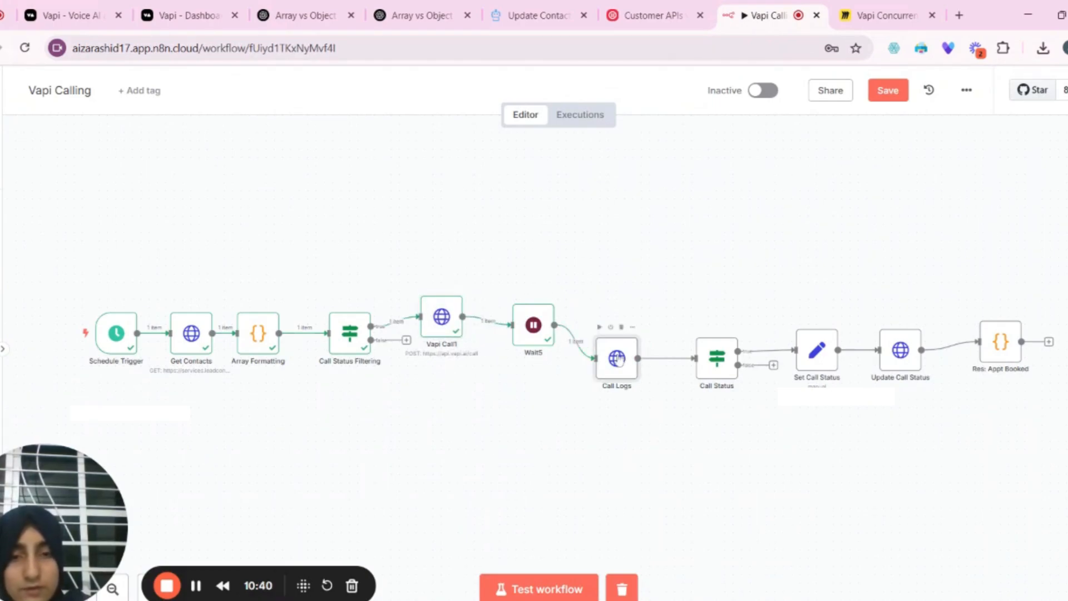
{"action": "double_click", "coordinate": [618, 358]}
{"action": "scroll", "coordinate": [529, 362], "scroll_direction": "down", "scroll_amount": 3}
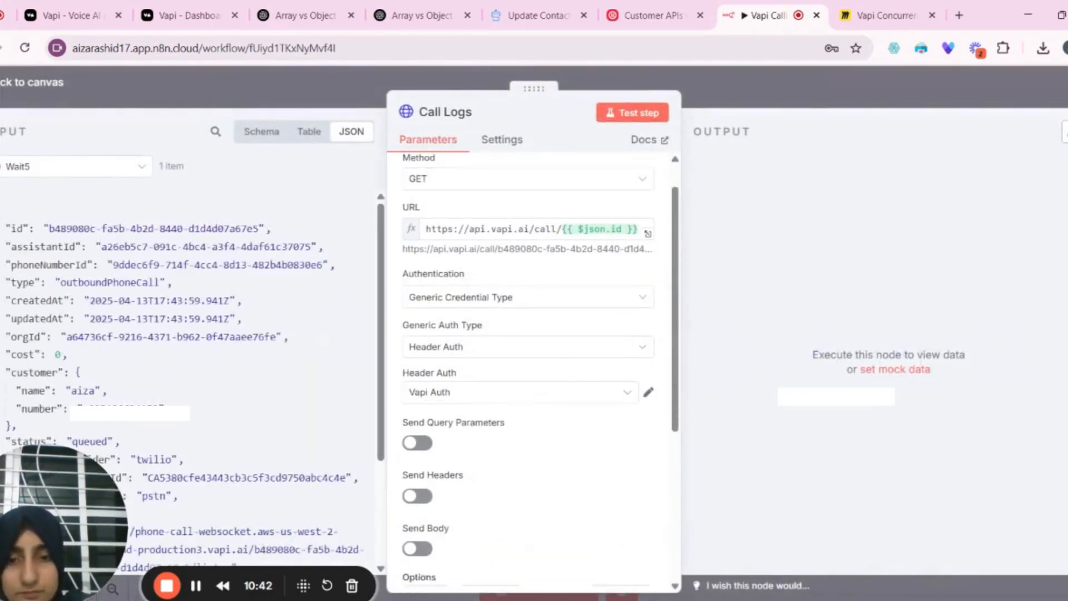
{"action": "scroll", "coordinate": [529, 362], "scroll_direction": "down", "scroll_amount": 1}
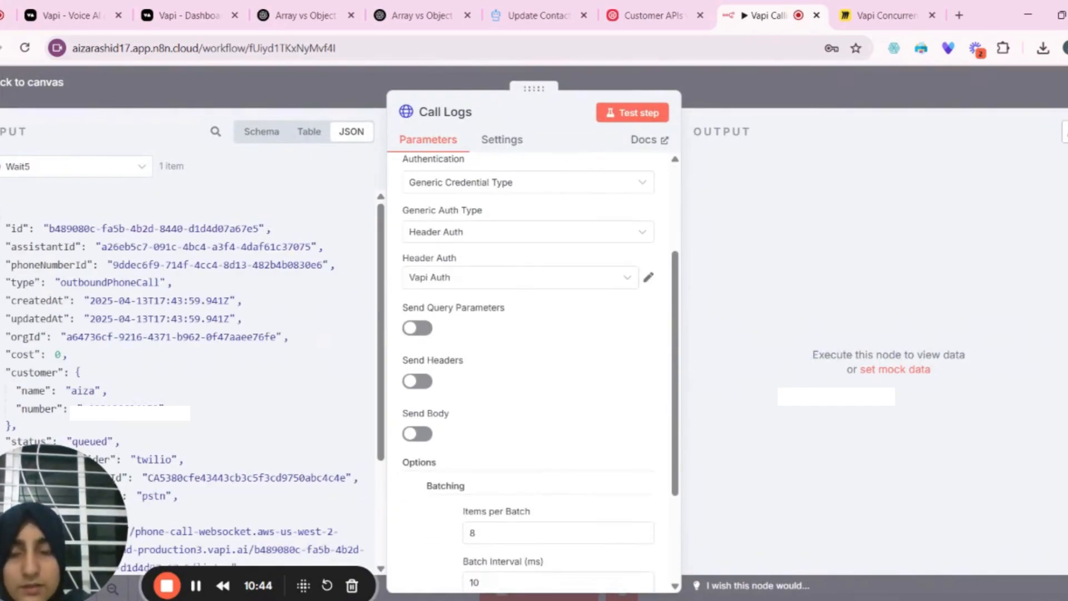
{"action": "scroll", "coordinate": [535, 361], "scroll_direction": "down", "scroll_amount": 3}
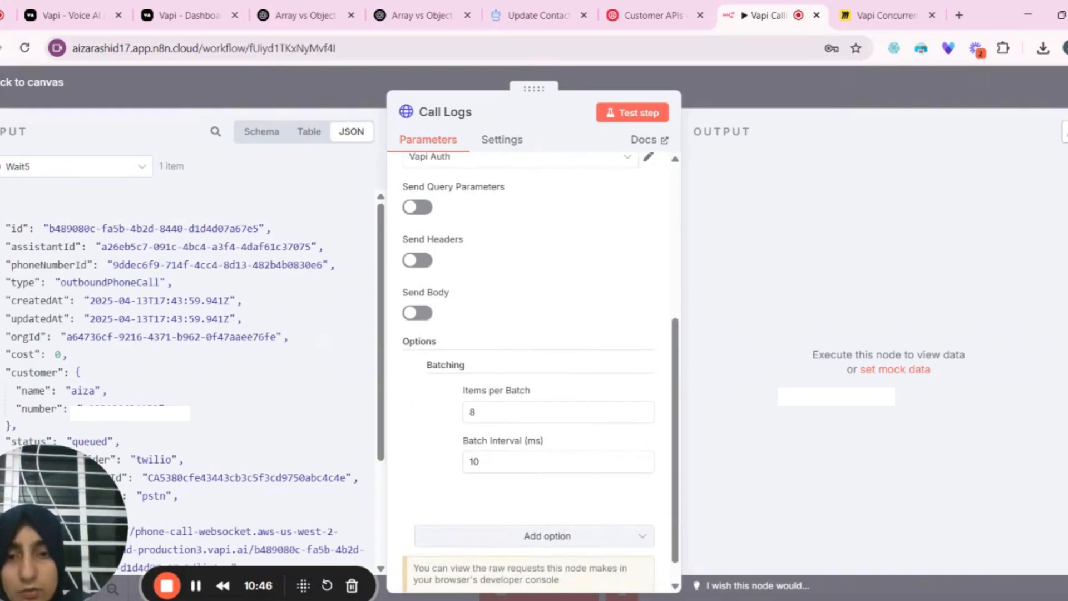
{"action": "scroll", "coordinate": [529, 362], "scroll_direction": "up", "scroll_amount": 5}
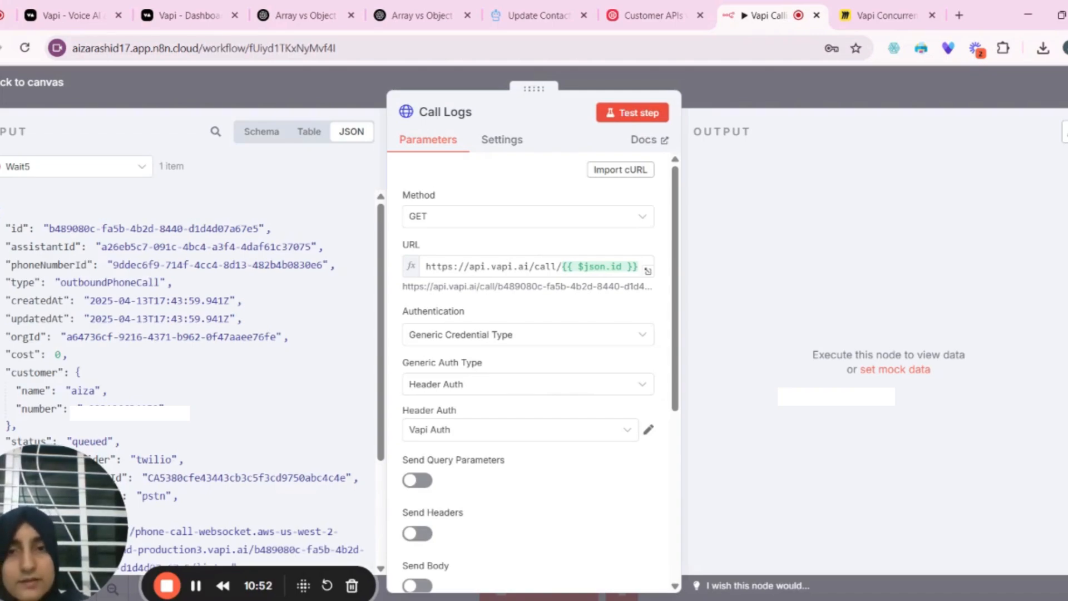
Test the Call Logs node, look through the returned call data and go back to the canvas.
{"action": "left_click", "coordinate": [625, 115]}
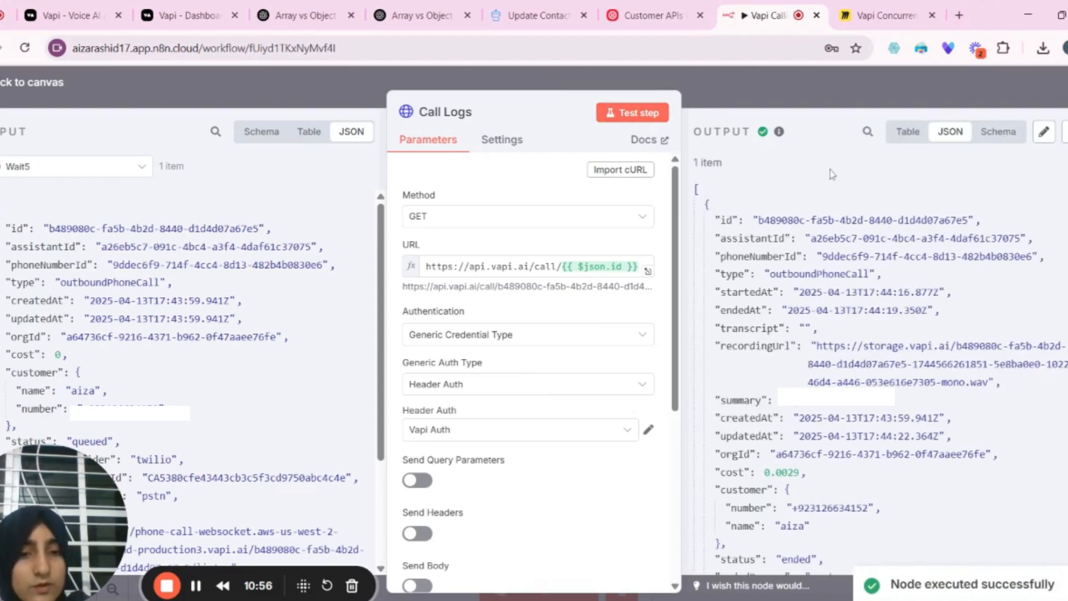
{"action": "scroll", "coordinate": [832, 174], "scroll_direction": "down", "scroll_amount": 3}
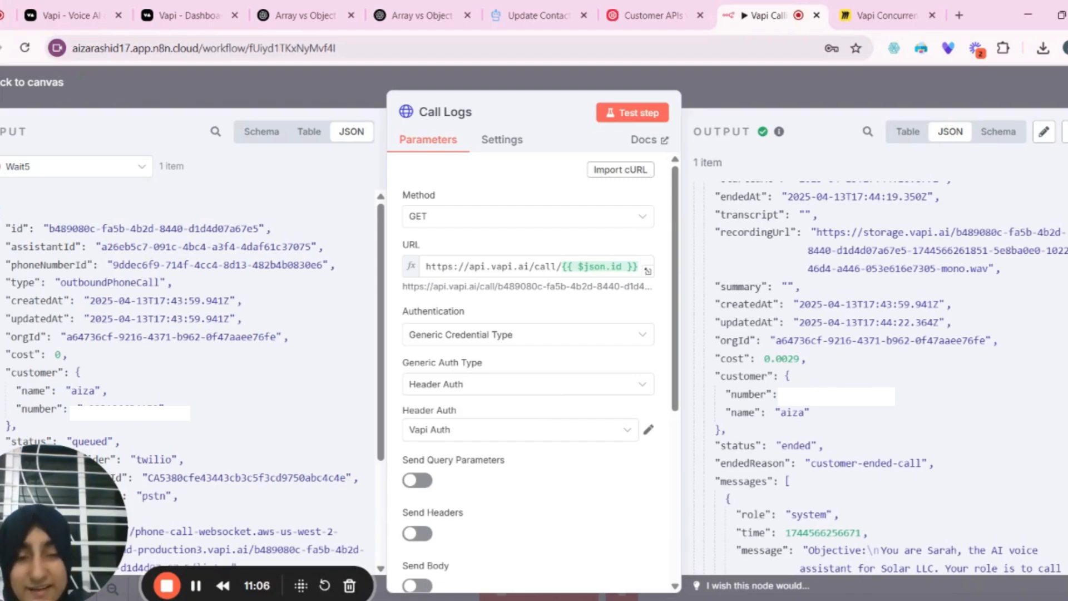
{"action": "left_click", "coordinate": [852, 87]}
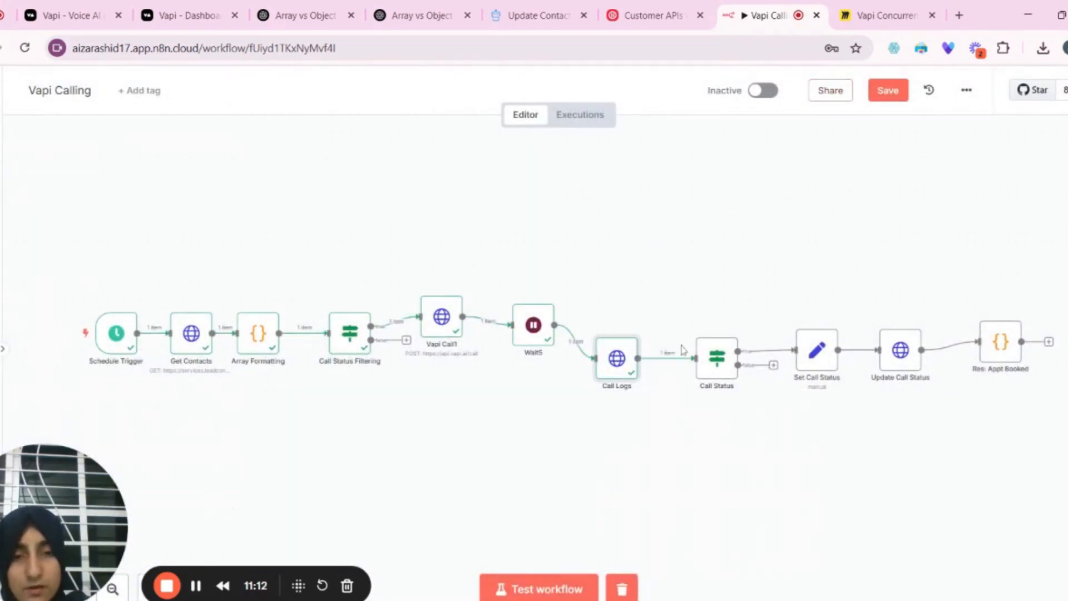
Open the Call Status node, examine its endedReason and status conditions, and close it.
{"action": "left_click", "coordinate": [711, 366]}
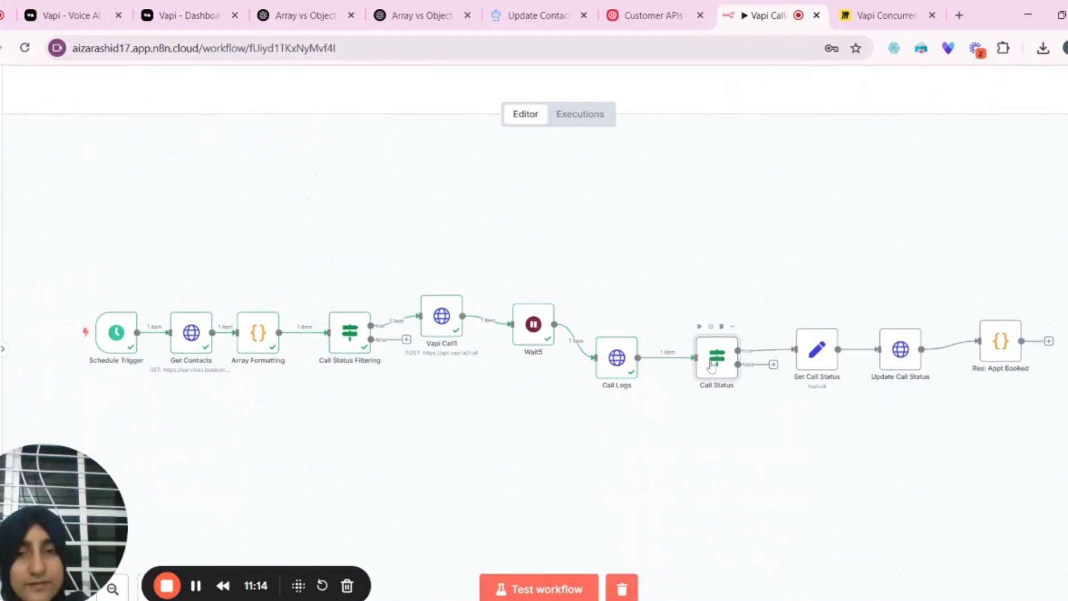
{"action": "double_click", "coordinate": [711, 366]}
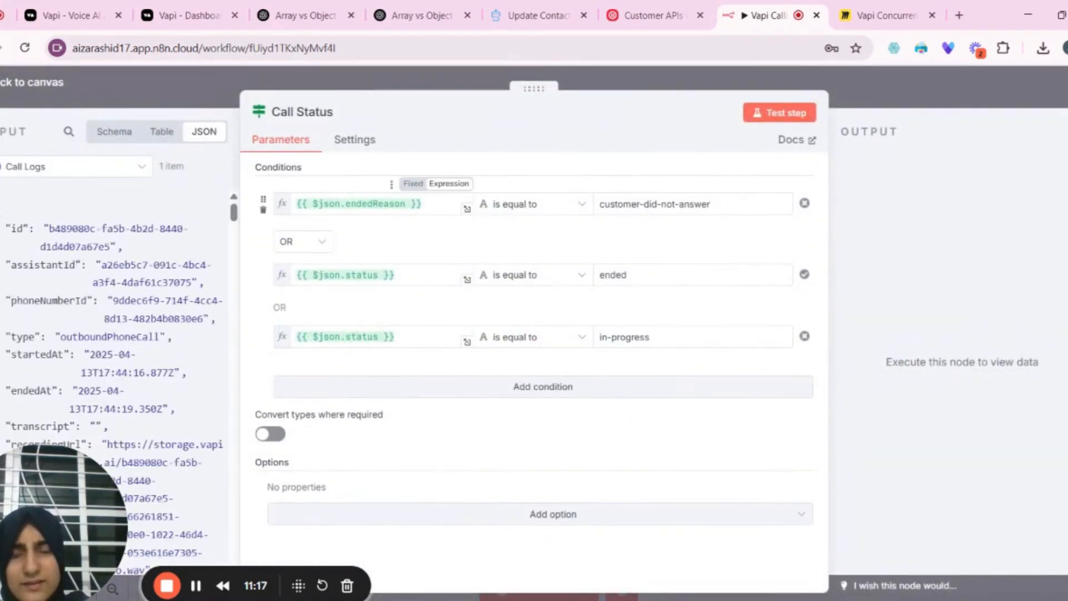
{"action": "left_click", "coordinate": [430, 205]}
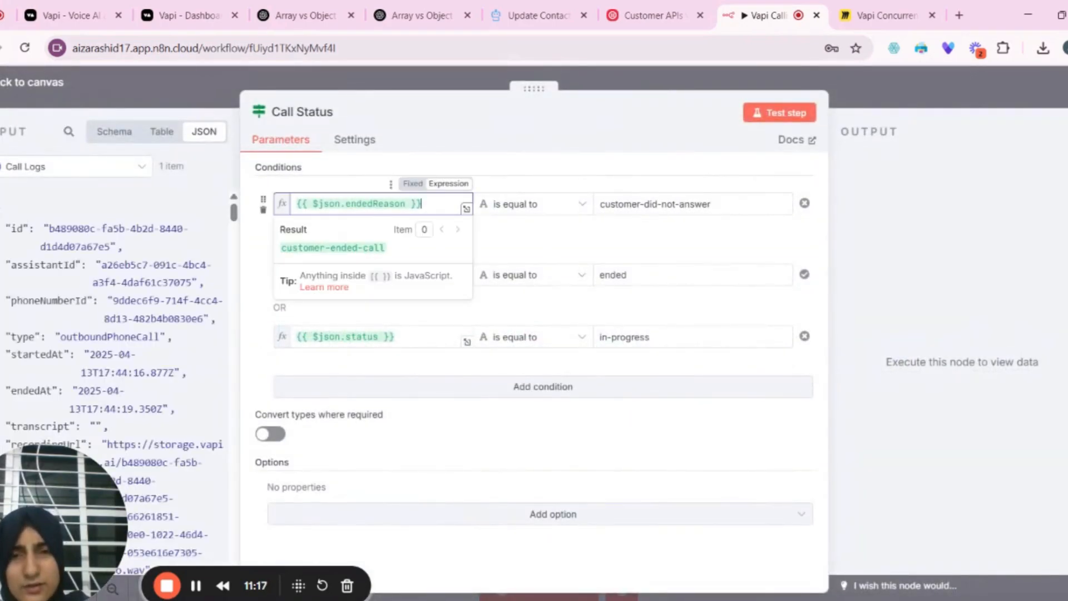
{"action": "left_click", "coordinate": [516, 178]}
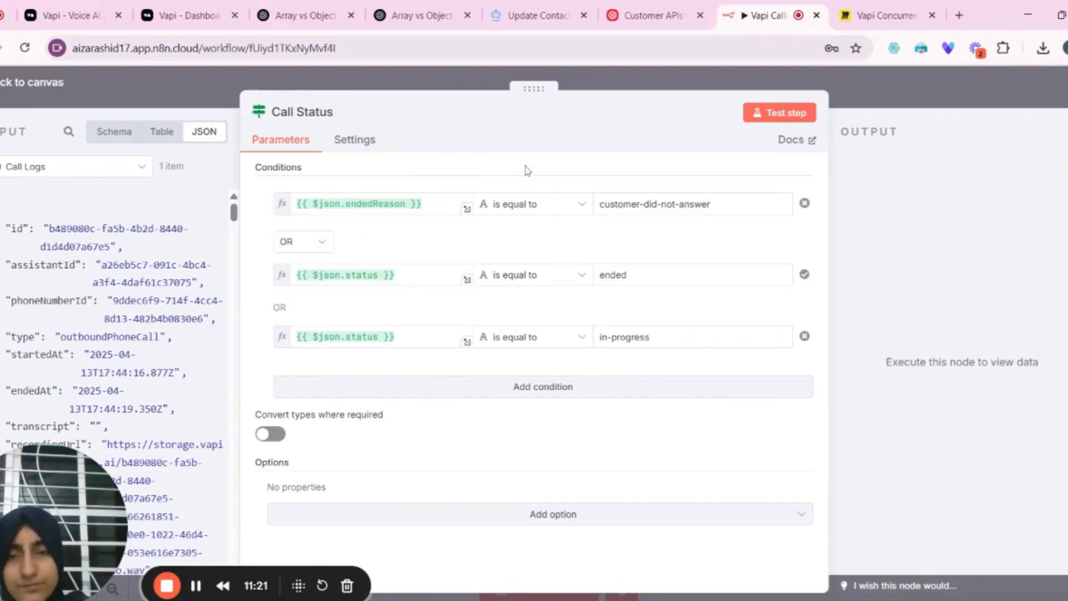
{"action": "left_click", "coordinate": [431, 205]}
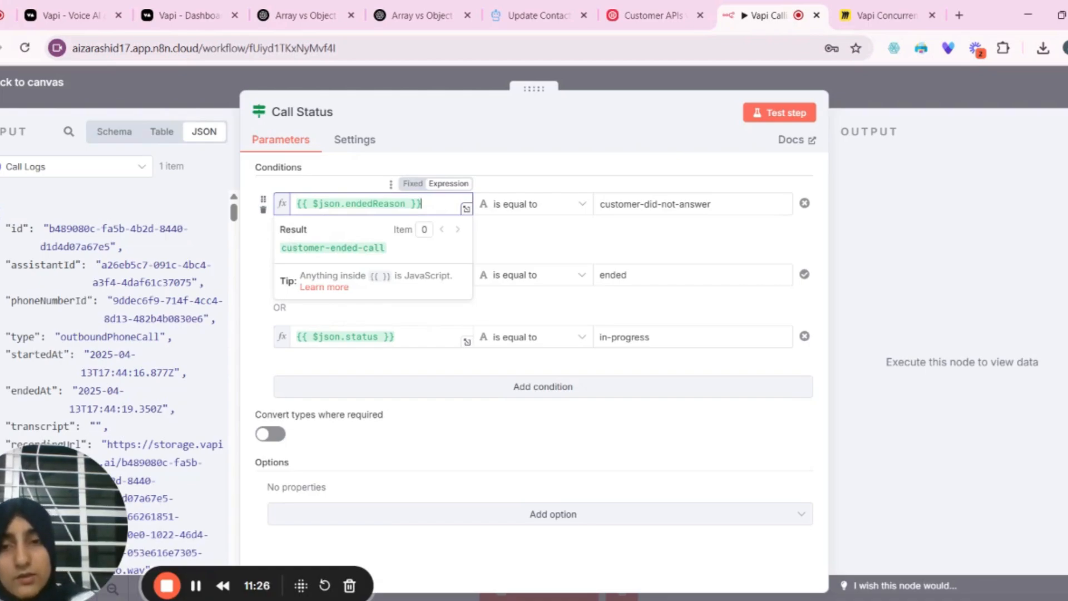
{"action": "left_click", "coordinate": [531, 178]}
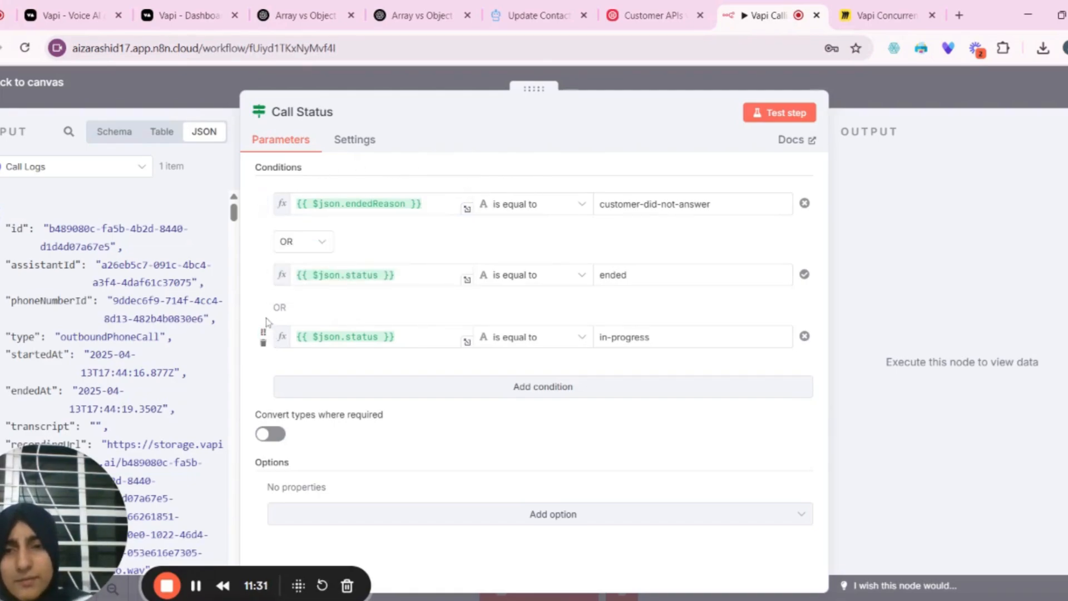
{"action": "left_click", "coordinate": [423, 337]}
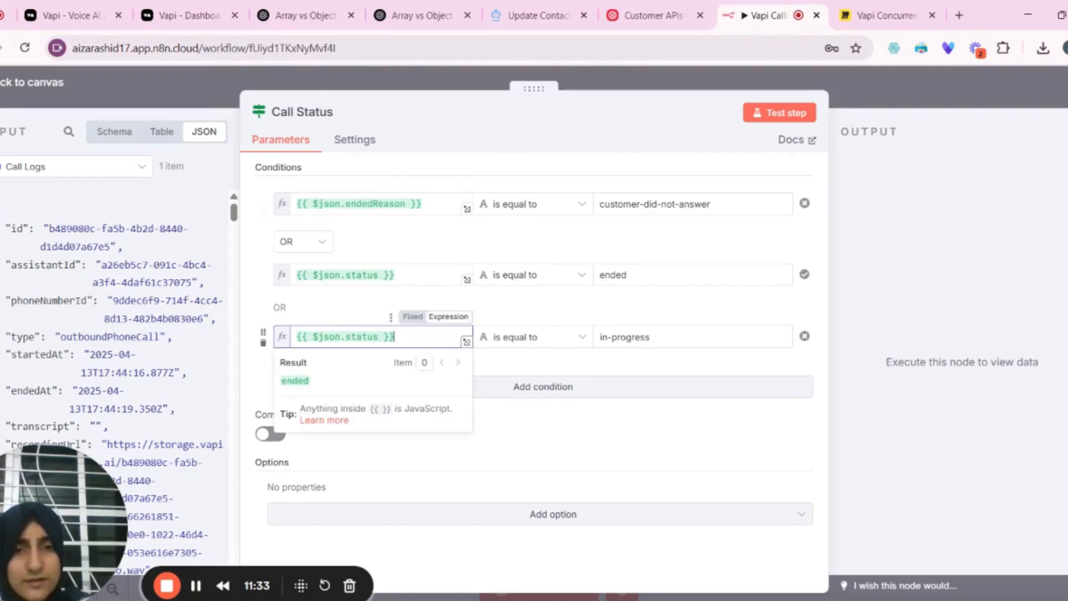
{"action": "left_click", "coordinate": [437, 203]}
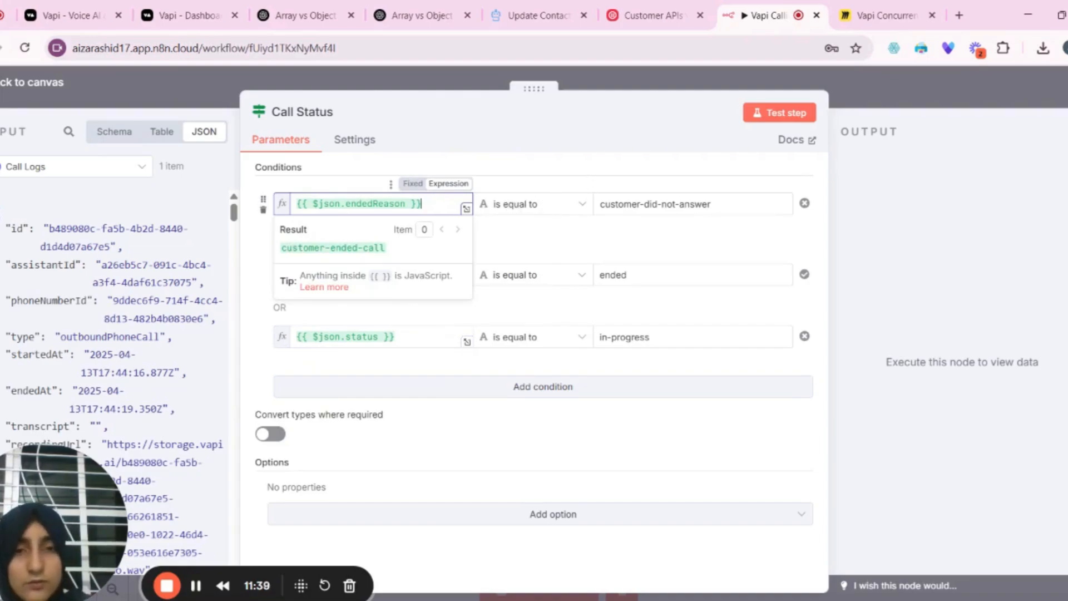
{"action": "left_click", "coordinate": [606, 177]}
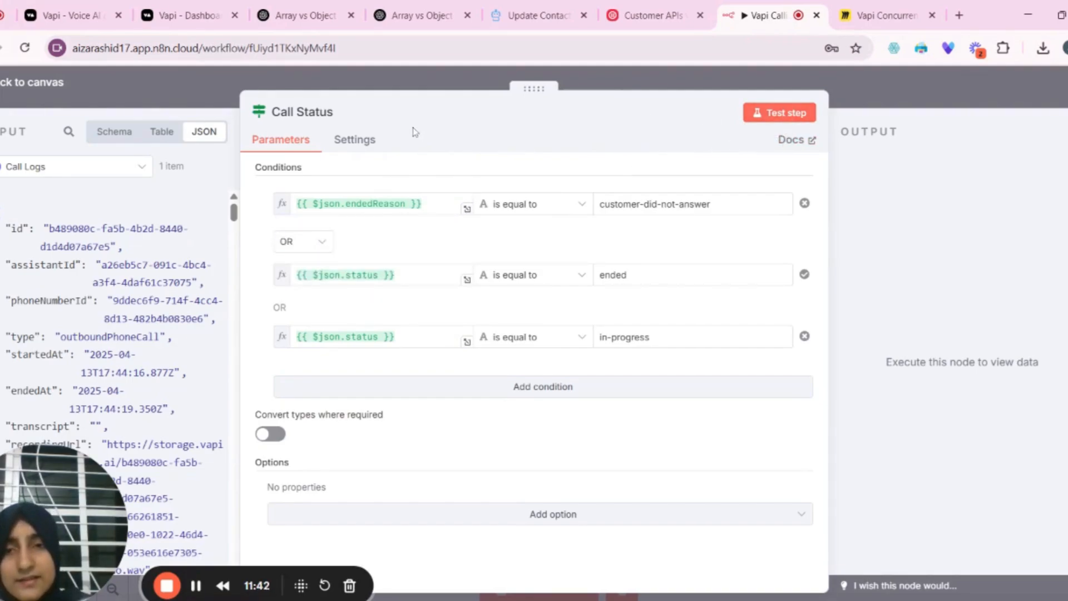
{"action": "left_click", "coordinate": [893, 76]}
Search the node library for "if" and close the search without adding a node.
{"action": "key", "text": "Tab"}
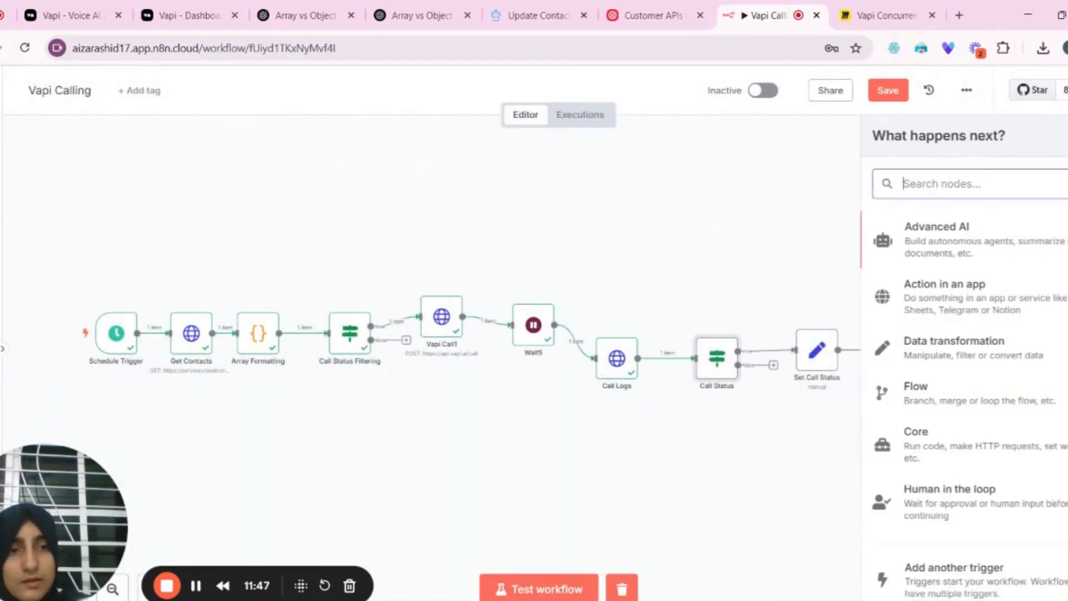
{"action": "type", "text": "if"}
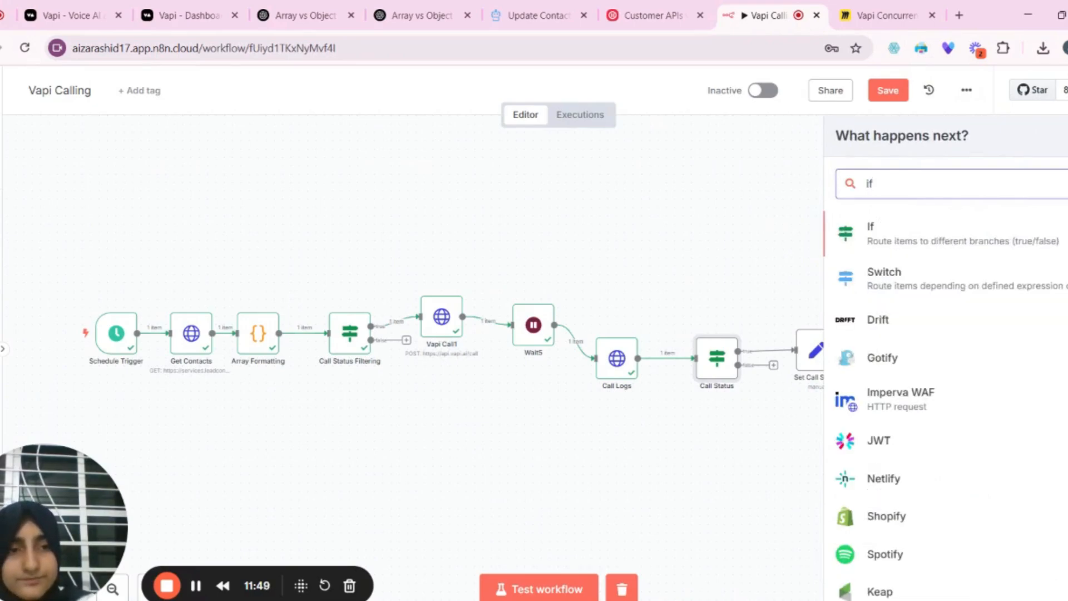
{"action": "left_click", "coordinate": [649, 229]}
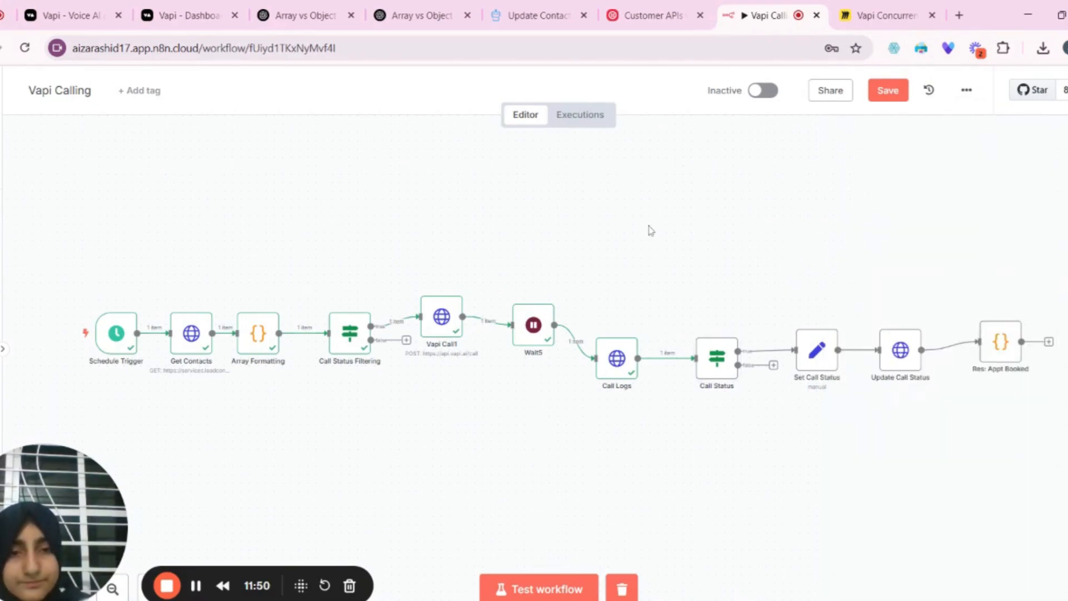
Reopen and test the Call Status node, and keep OR as the operator combining its conditions.
{"action": "double_click", "coordinate": [707, 346]}
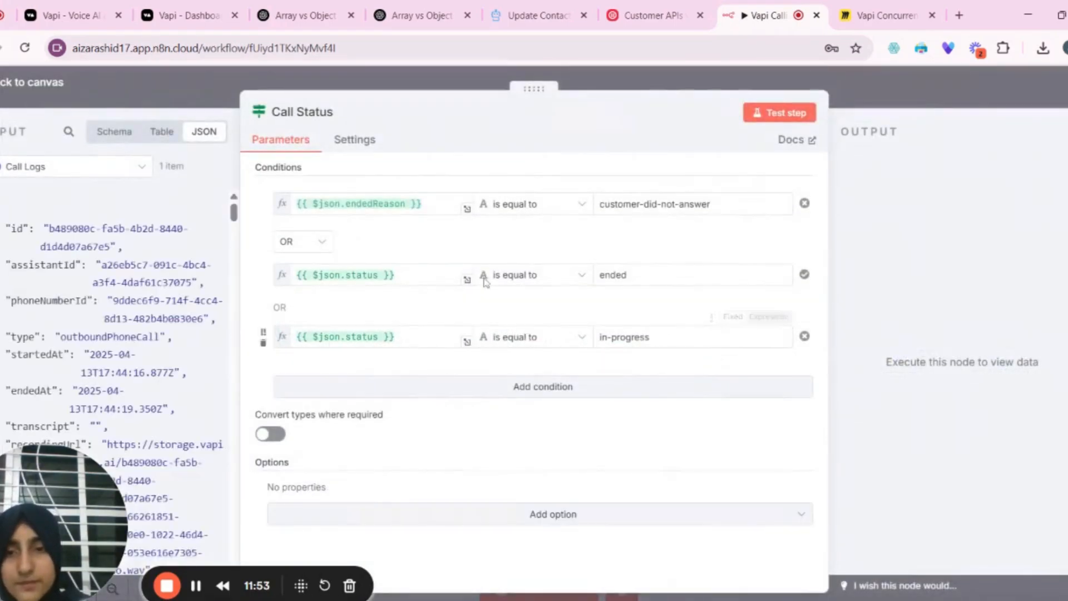
{"action": "left_click", "coordinate": [786, 117]}
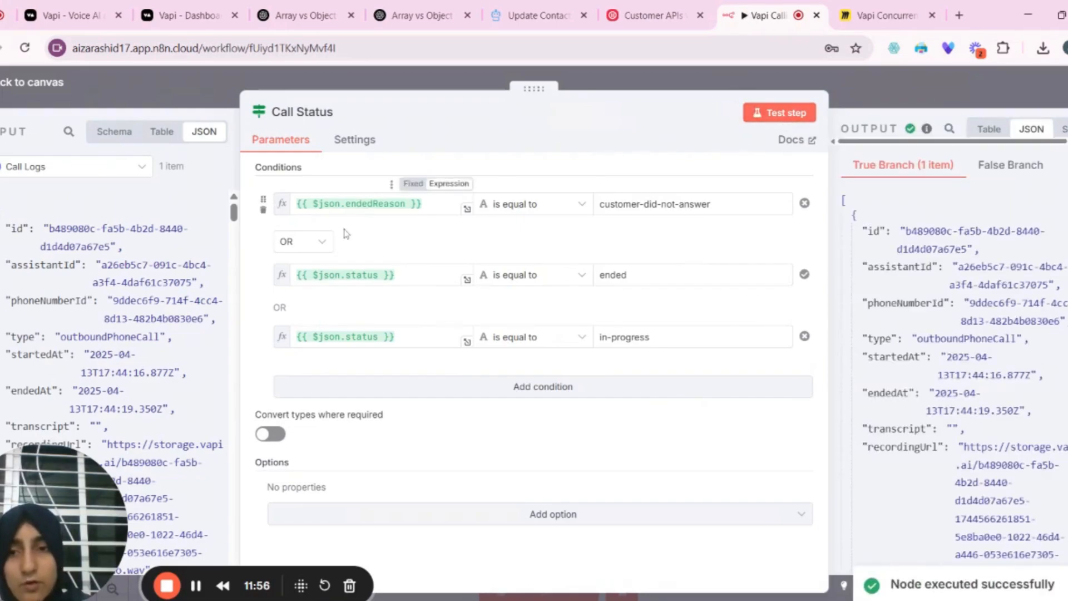
{"action": "left_click", "coordinate": [325, 241]}
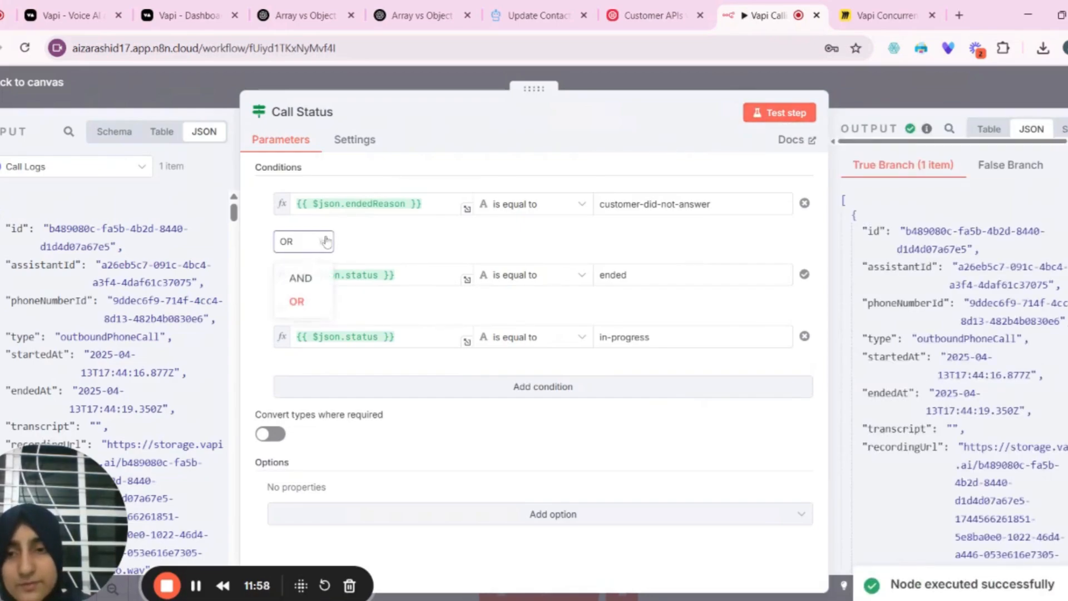
{"action": "left_click", "coordinate": [305, 315]}
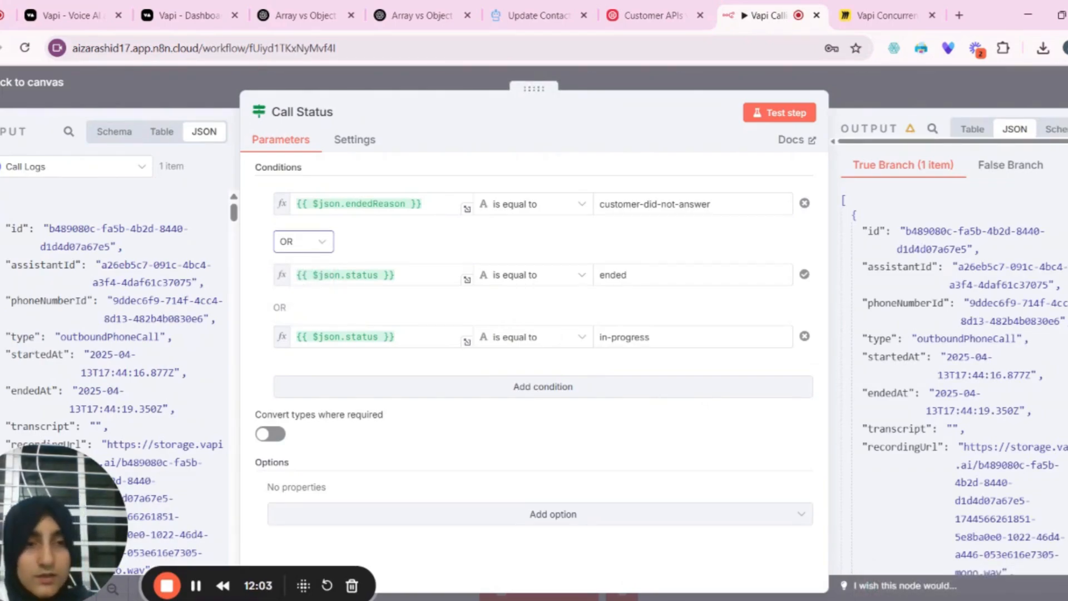
Run the Call Status node's test with the OR conditions and return to the canvas.
{"action": "left_click", "coordinate": [770, 116]}
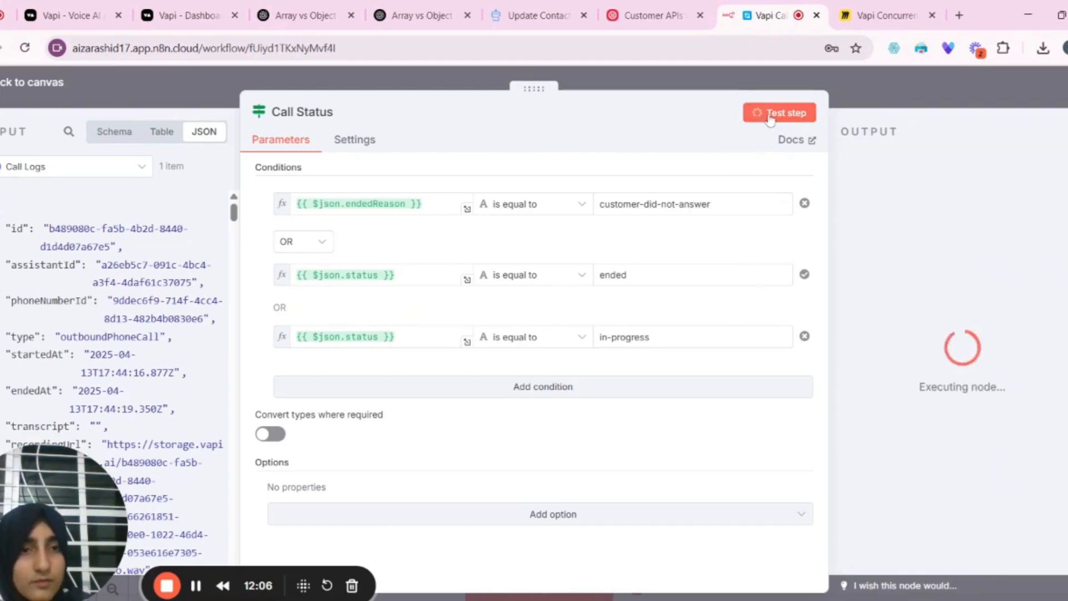
{"action": "left_click", "coordinate": [888, 105]}
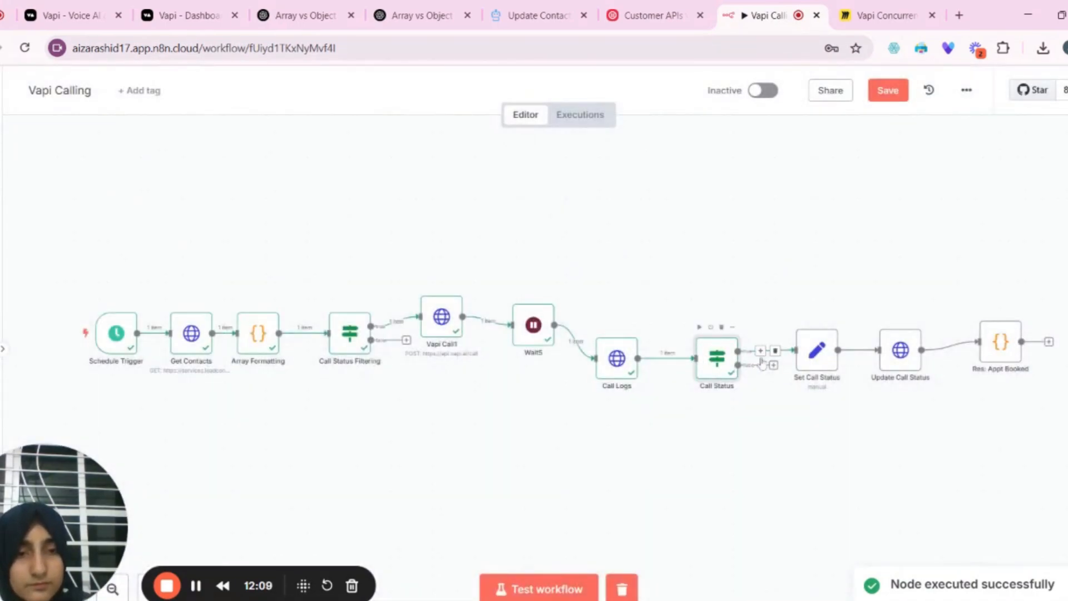
View the Set Call Status node briefly, search the node library for "set" and close the search without adding a node.
{"action": "double_click", "coordinate": [817, 351]}
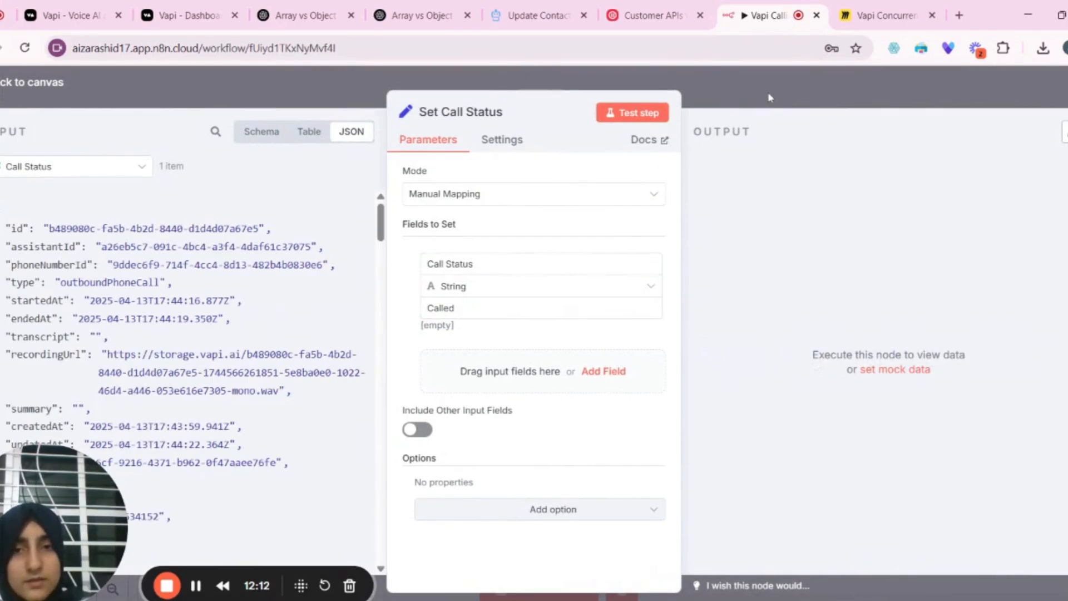
{"action": "left_click", "coordinate": [768, 97]}
{"action": "key", "text": "Tab"}
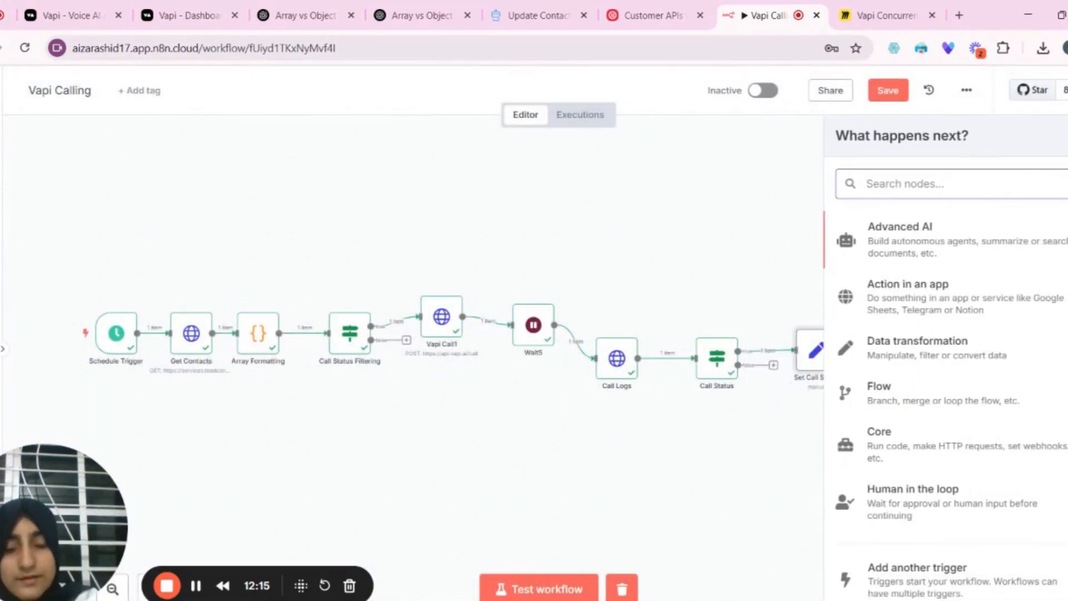
{"action": "type", "text": "set"}
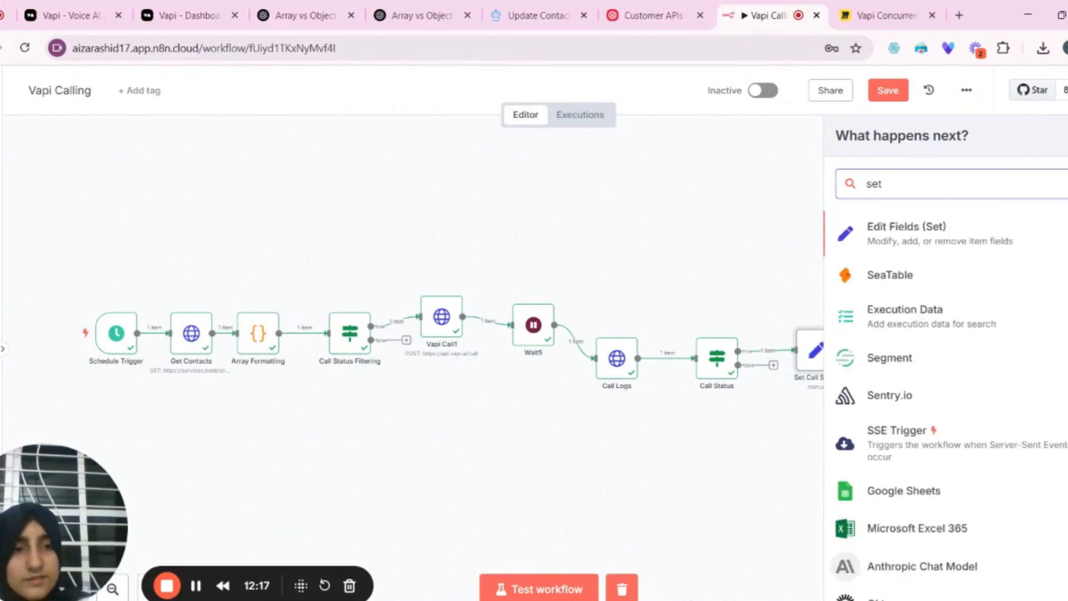
{"action": "left_click", "coordinate": [803, 213]}
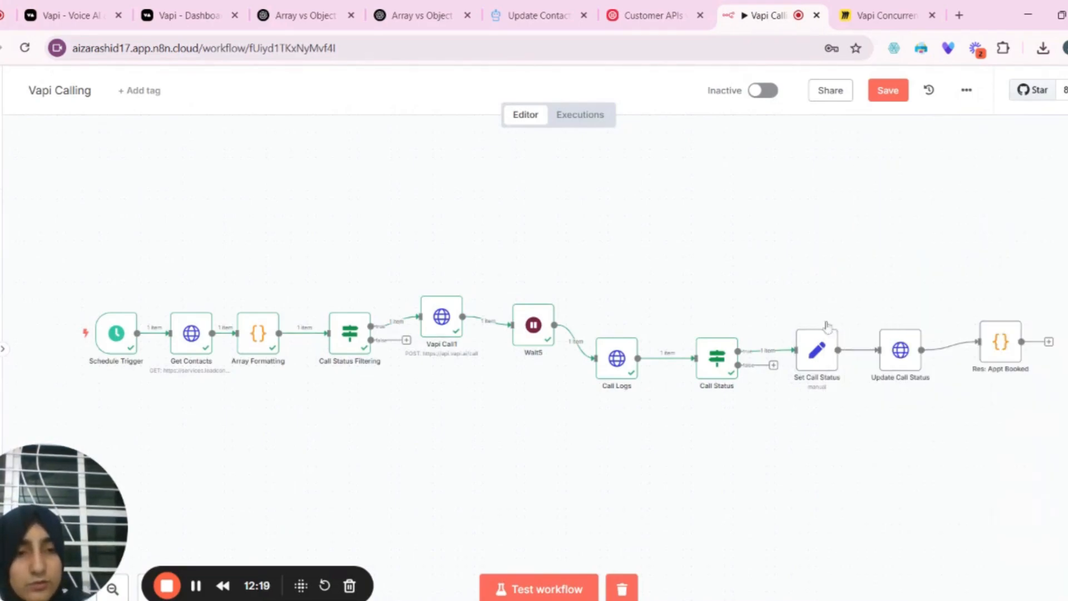
Reopen the Set Call Status node, review its Call Status field with the value Called, test it and return to the canvas.
{"action": "double_click", "coordinate": [818, 351]}
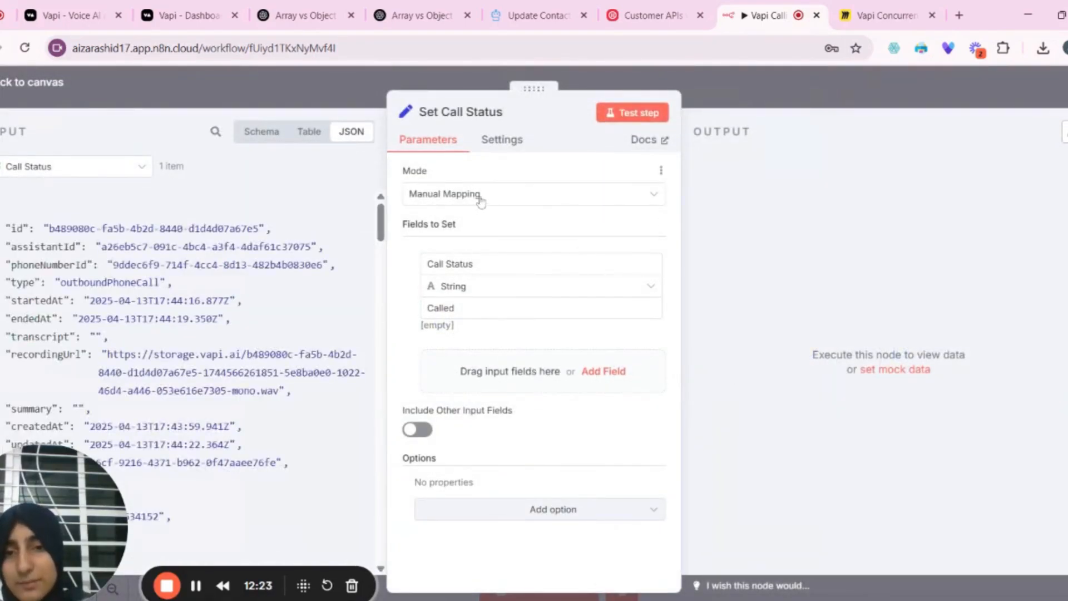
{"action": "left_click", "coordinate": [473, 263]}
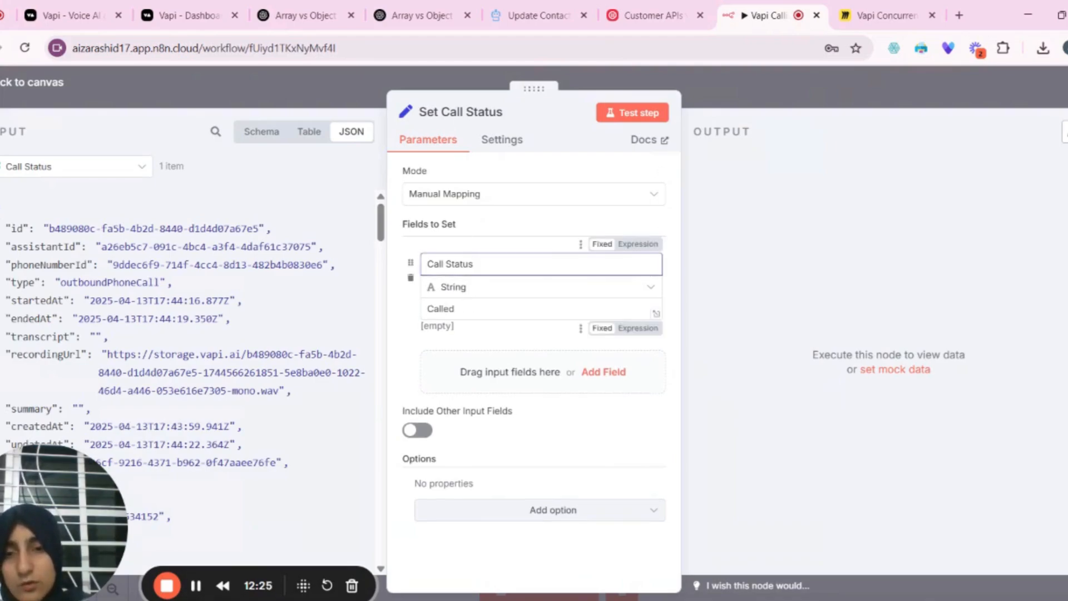
{"action": "key", "text": "Tab"}
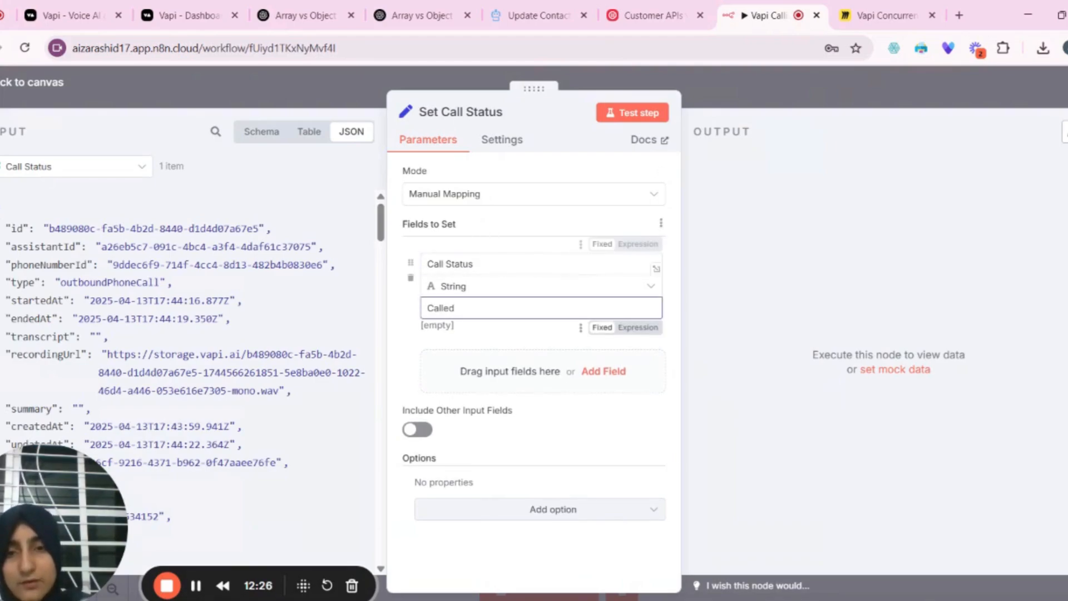
{"action": "left_click", "coordinate": [644, 117]}
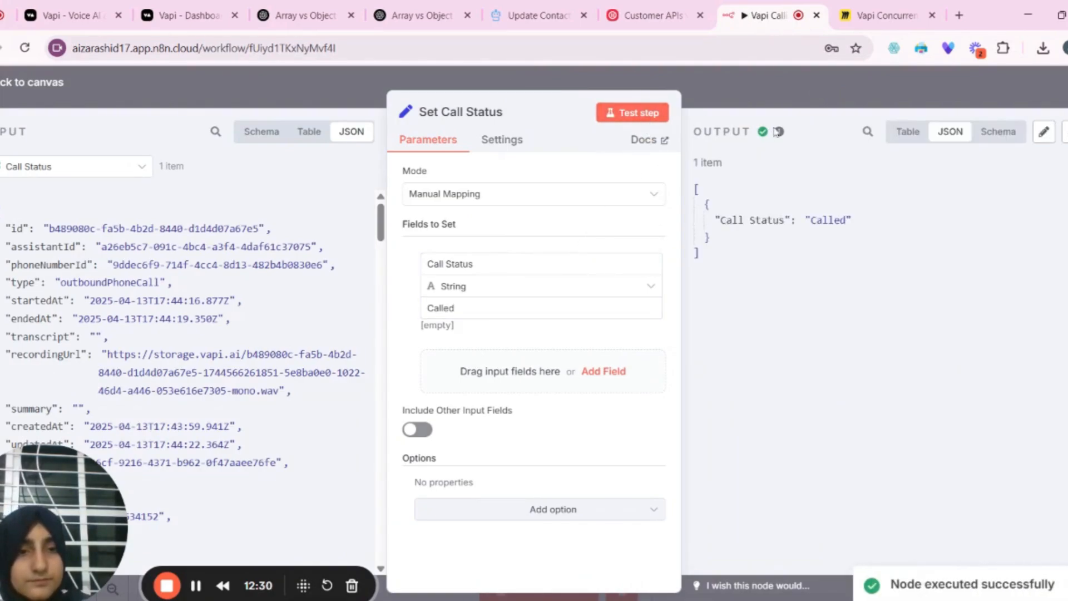
{"action": "left_click", "coordinate": [787, 108]}
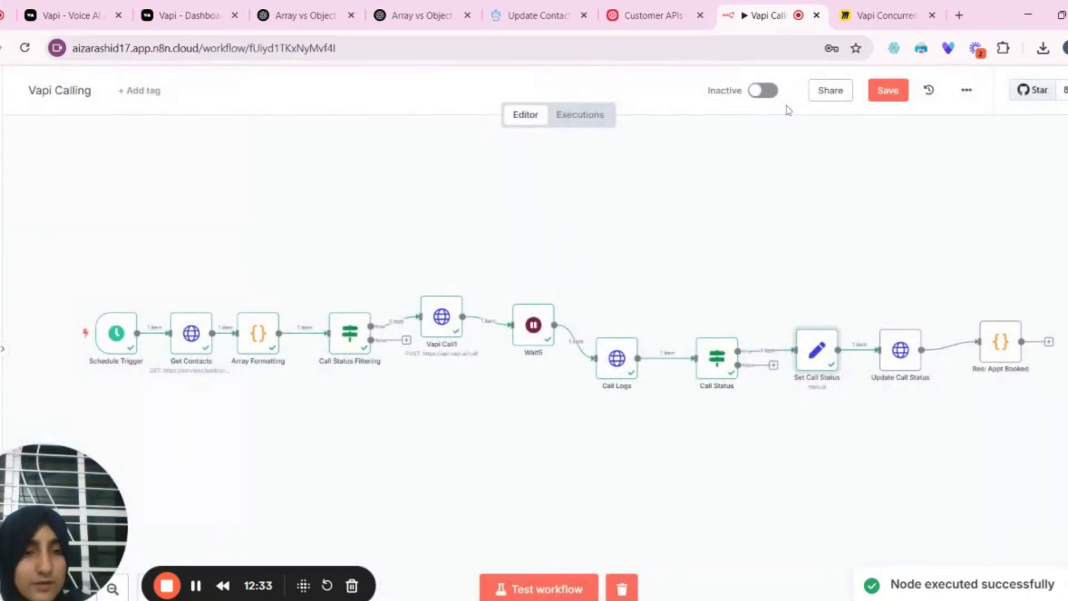
Open the Update Call Status node, keep PUT as the method and examine the contacts URL with its contact_id expression.
{"action": "double_click", "coordinate": [899, 349]}
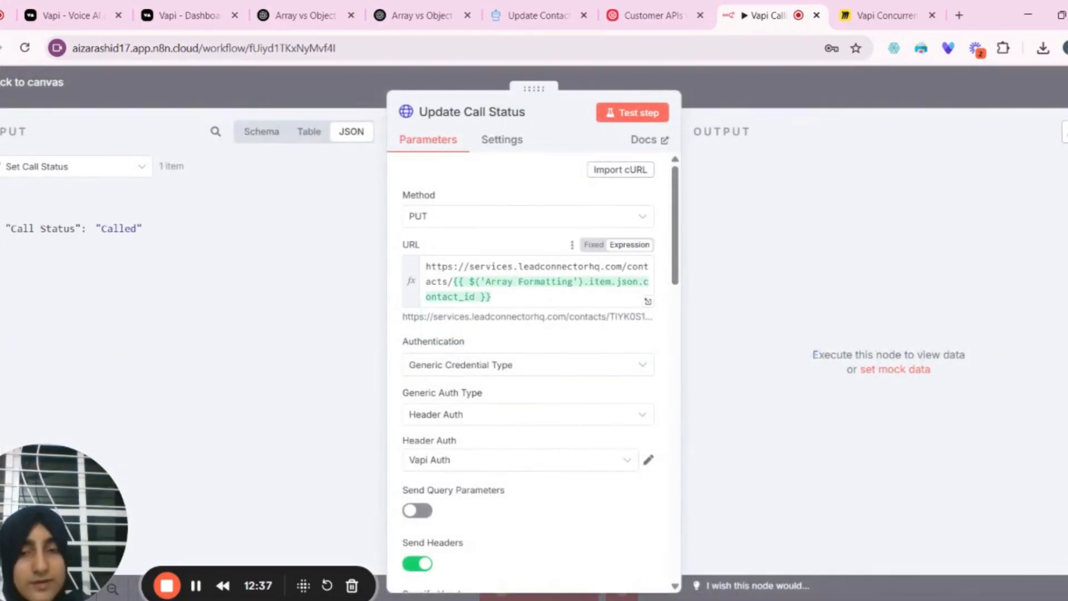
{"action": "left_click", "coordinate": [444, 216]}
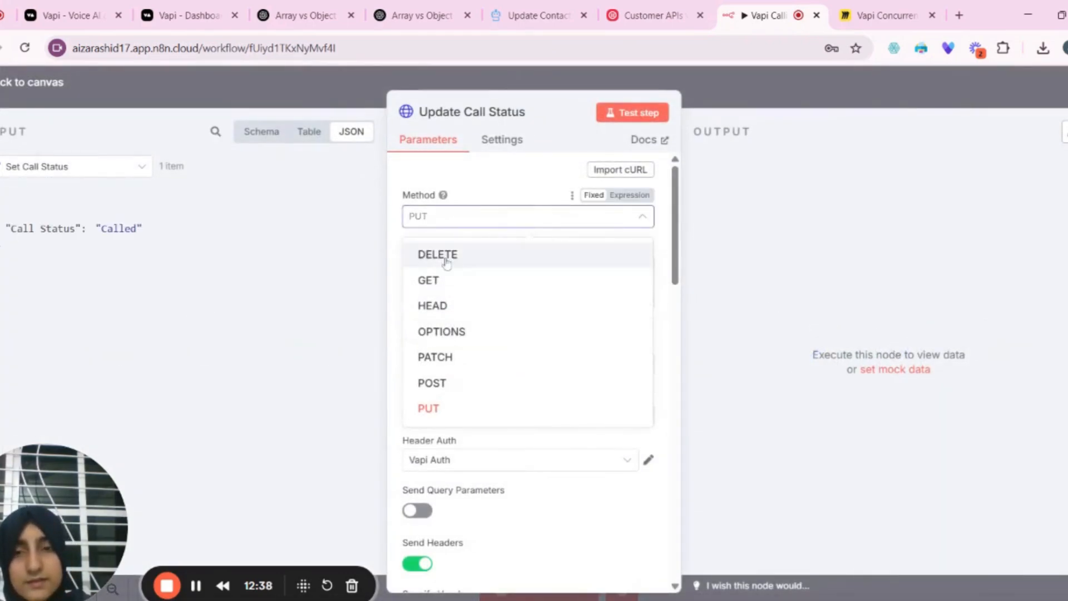
{"action": "left_click", "coordinate": [433, 411]}
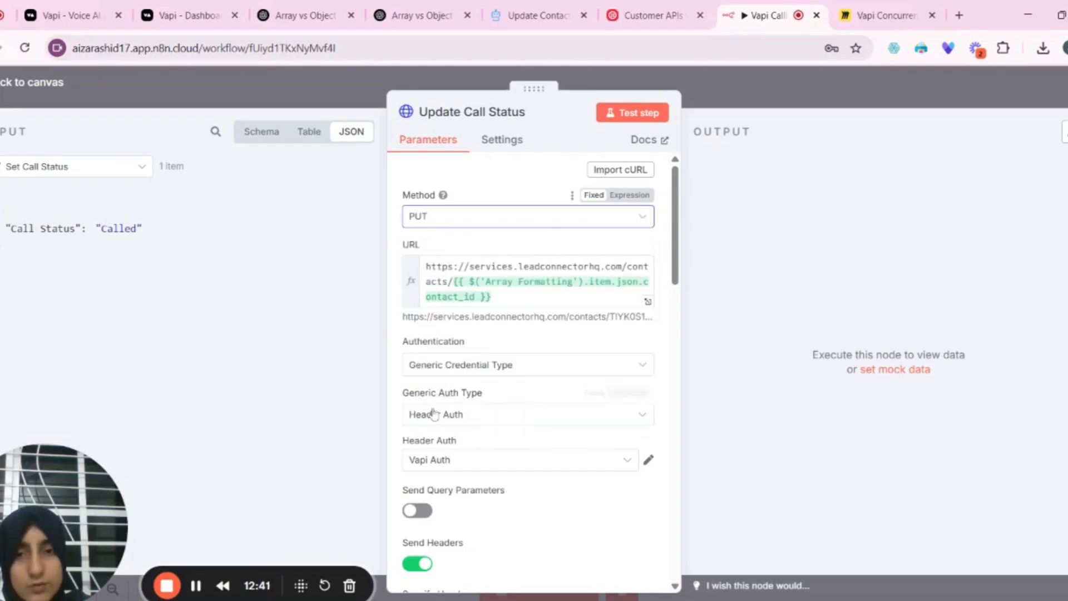
{"action": "left_click", "coordinate": [426, 267]}
{"action": "left_click_drag", "start_coordinate": [427, 267], "coordinate": [456, 281]}
{"action": "left_click", "coordinate": [456, 282]}
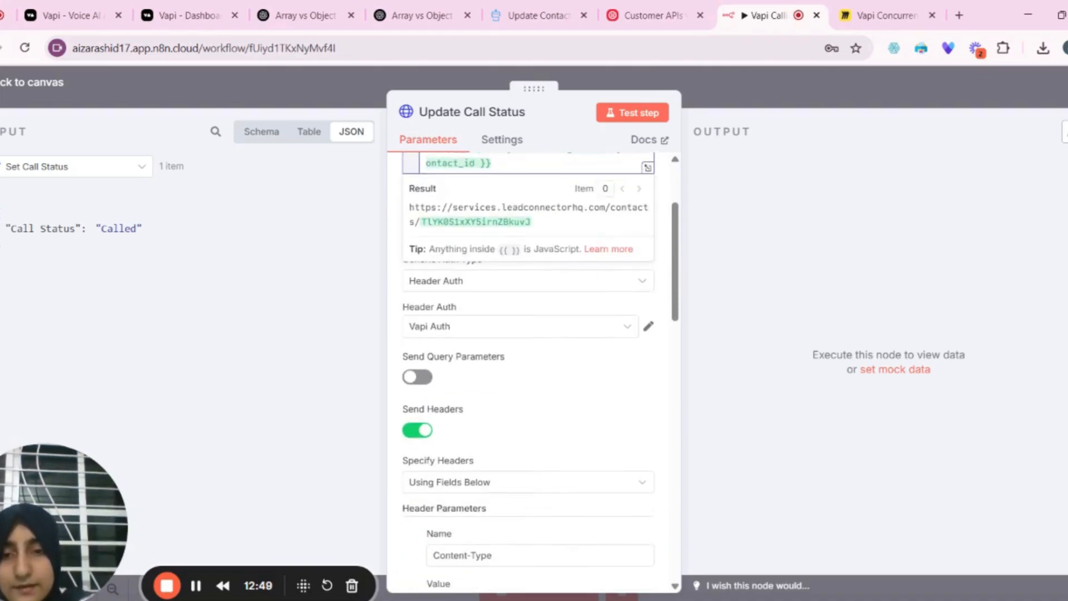
Set the Update Call Status node's Header Auth credential to GHL Auth.
{"action": "scroll", "coordinate": [528, 367], "scroll_direction": "down", "scroll_amount": 3}
{"action": "left_click", "coordinate": [562, 364]}
{"action": "scroll", "coordinate": [562, 364], "scroll_direction": "down", "scroll_amount": 1}
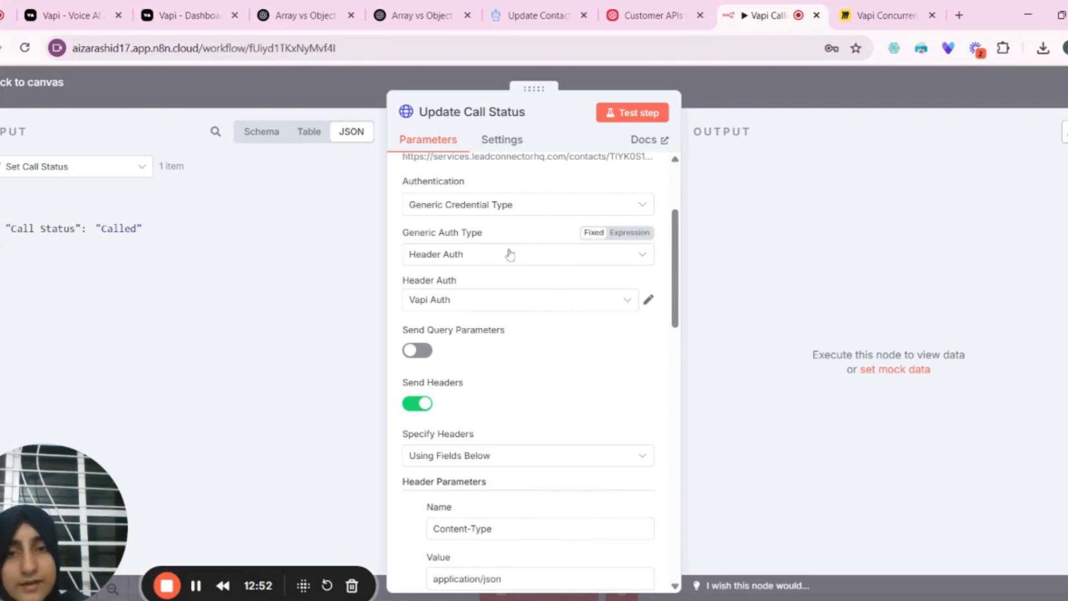
{"action": "left_click", "coordinate": [480, 307]}
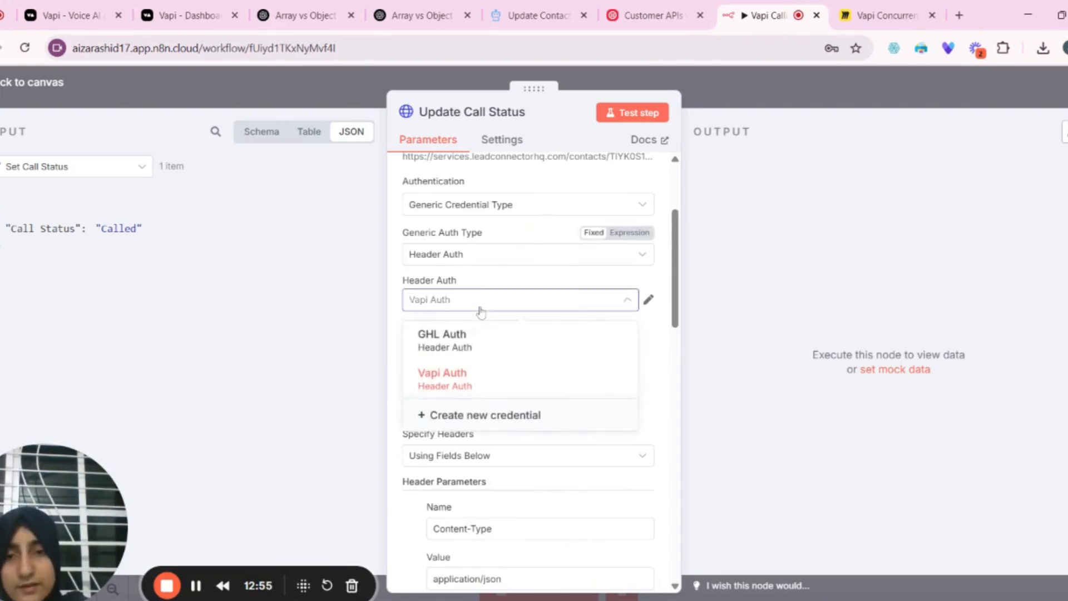
{"action": "left_click", "coordinate": [464, 350]}
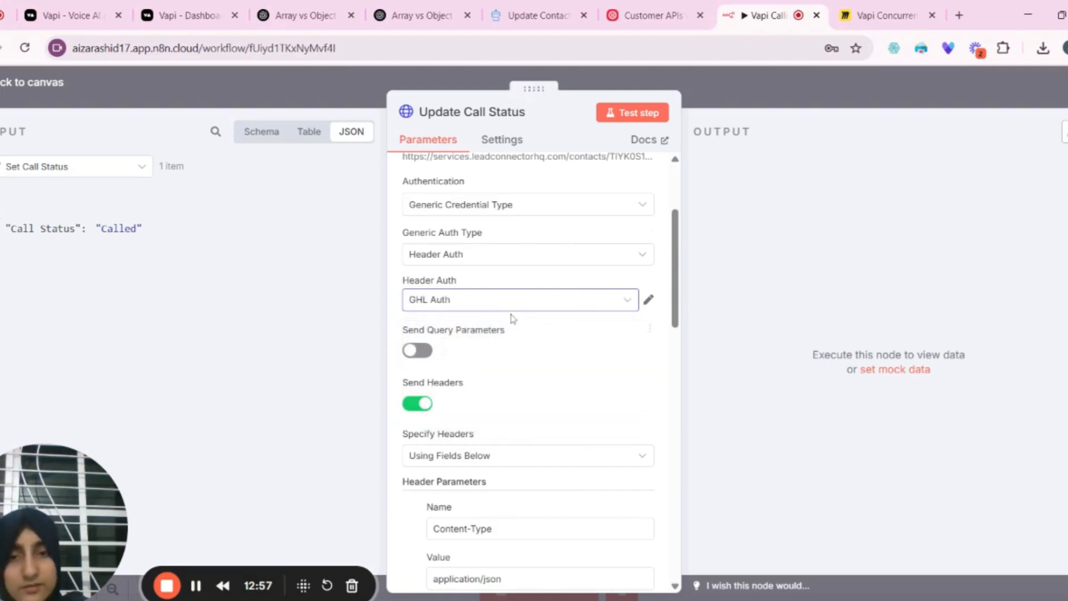
Review the Update Call Status node's header parameters and delete the limit header.
{"action": "scroll", "coordinate": [513, 318], "scroll_direction": "down", "scroll_amount": 3}
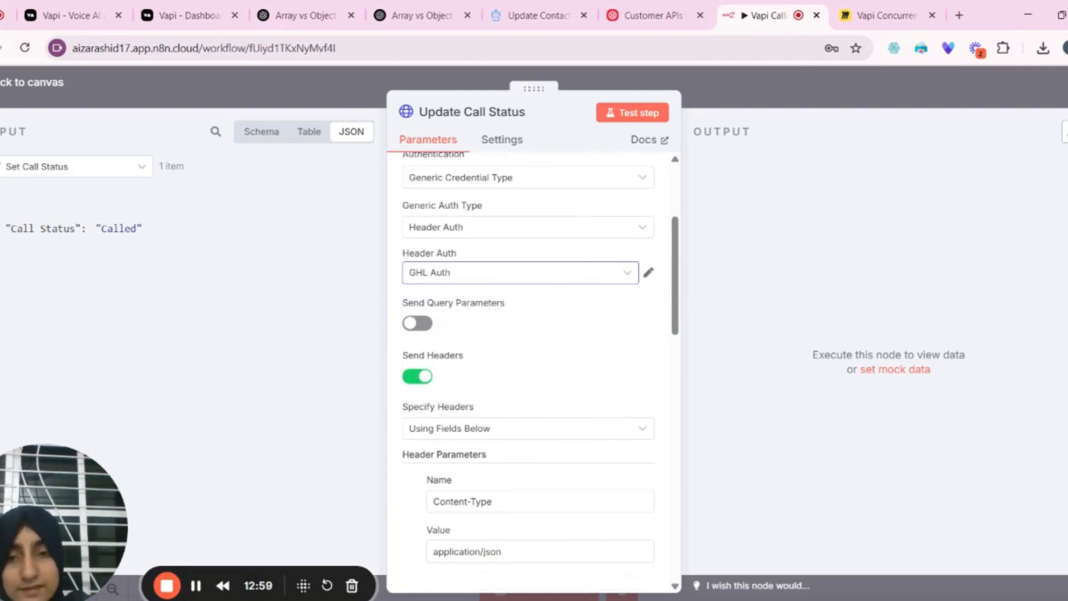
{"action": "scroll", "coordinate": [529, 367], "scroll_direction": "down", "scroll_amount": 2}
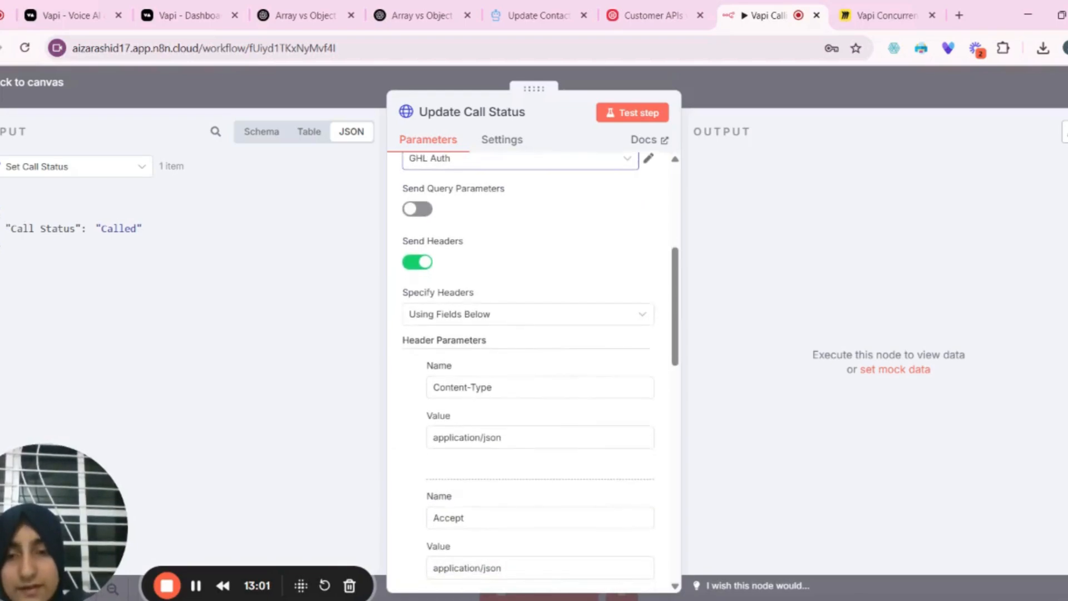
{"action": "scroll", "coordinate": [529, 367], "scroll_direction": "down", "scroll_amount": 3}
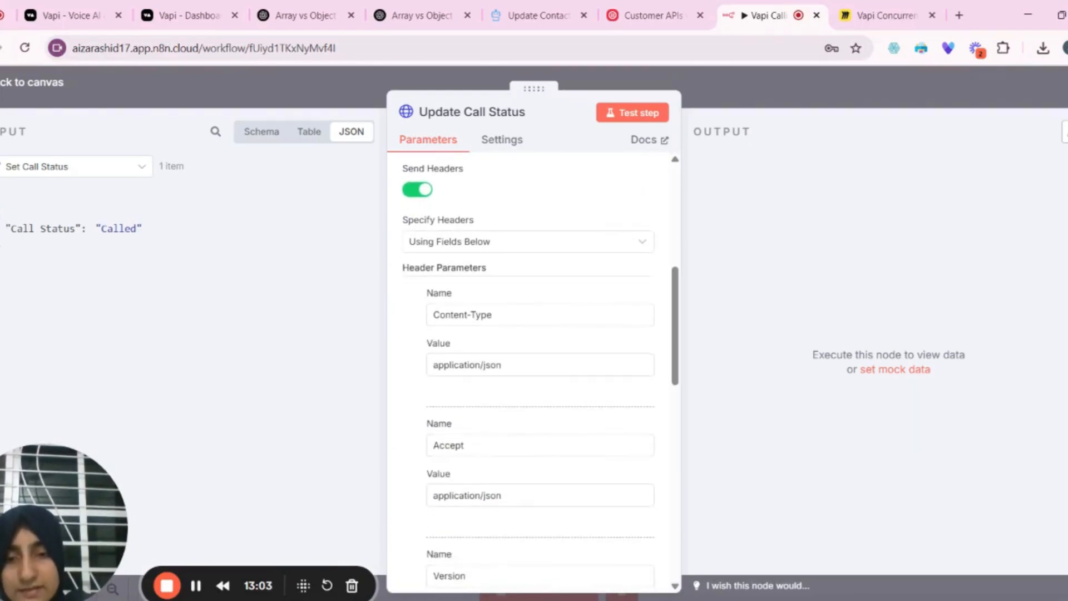
{"action": "scroll", "coordinate": [529, 367], "scroll_direction": "down", "scroll_amount": 3}
{"action": "scroll", "coordinate": [534, 367], "scroll_direction": "down", "scroll_amount": 2}
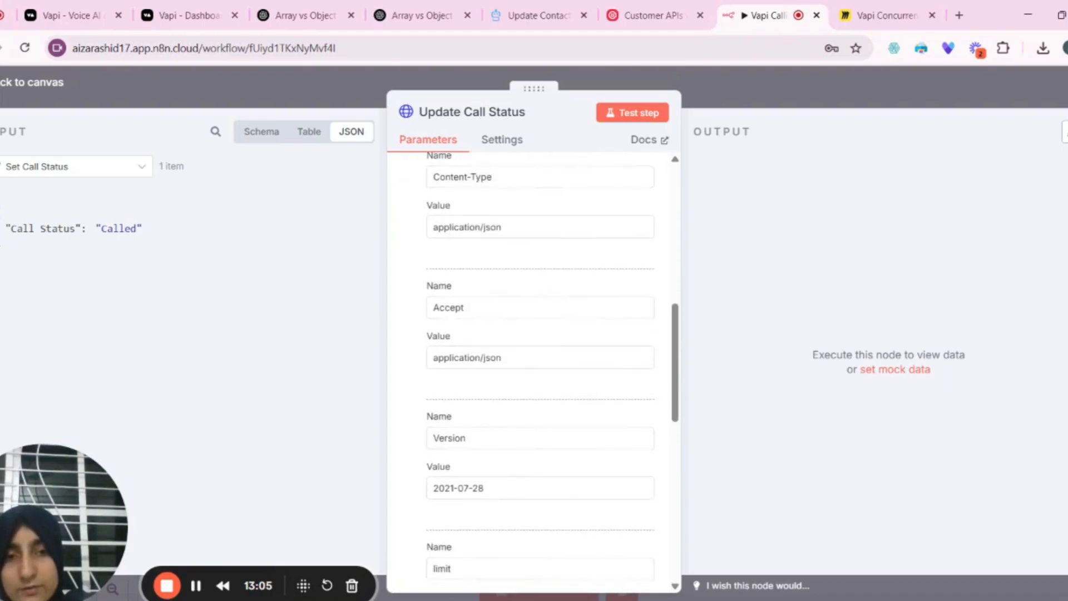
{"action": "scroll", "coordinate": [535, 368], "scroll_direction": "down", "scroll_amount": 2}
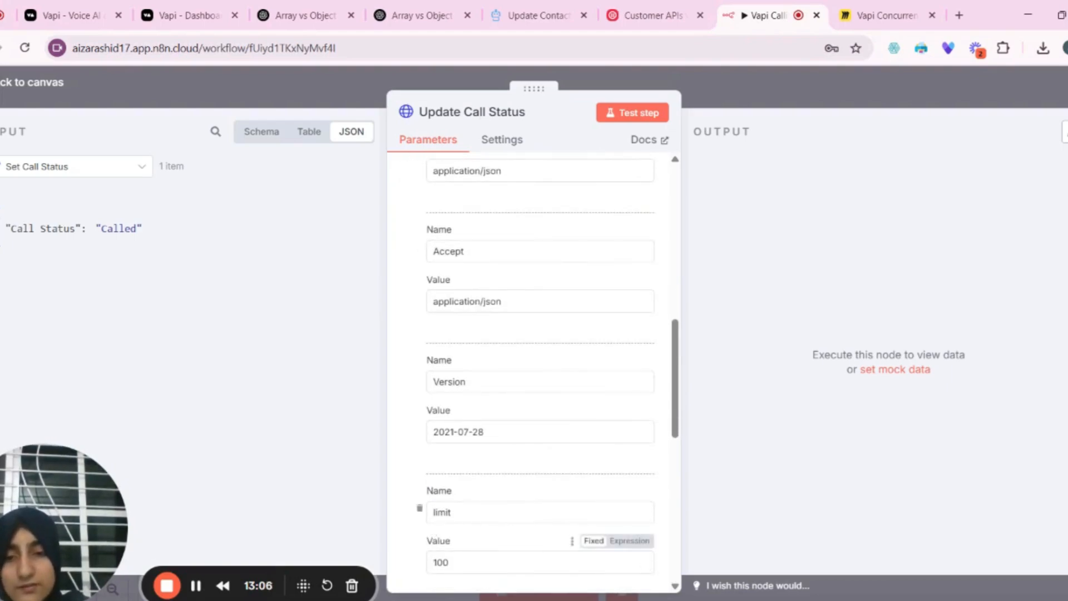
{"action": "left_click", "coordinate": [420, 510]}
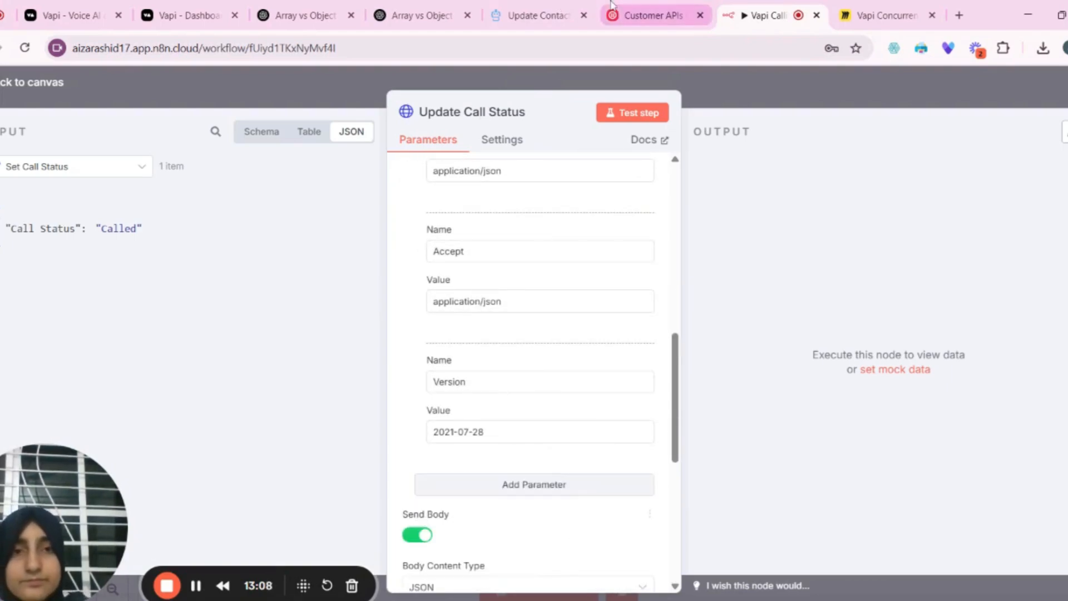
Switch to the HighLevel API documentation and examine the Update Contact endpoint's URL, path parameters, required headers and body fields.
{"action": "left_click", "coordinate": [503, 8]}
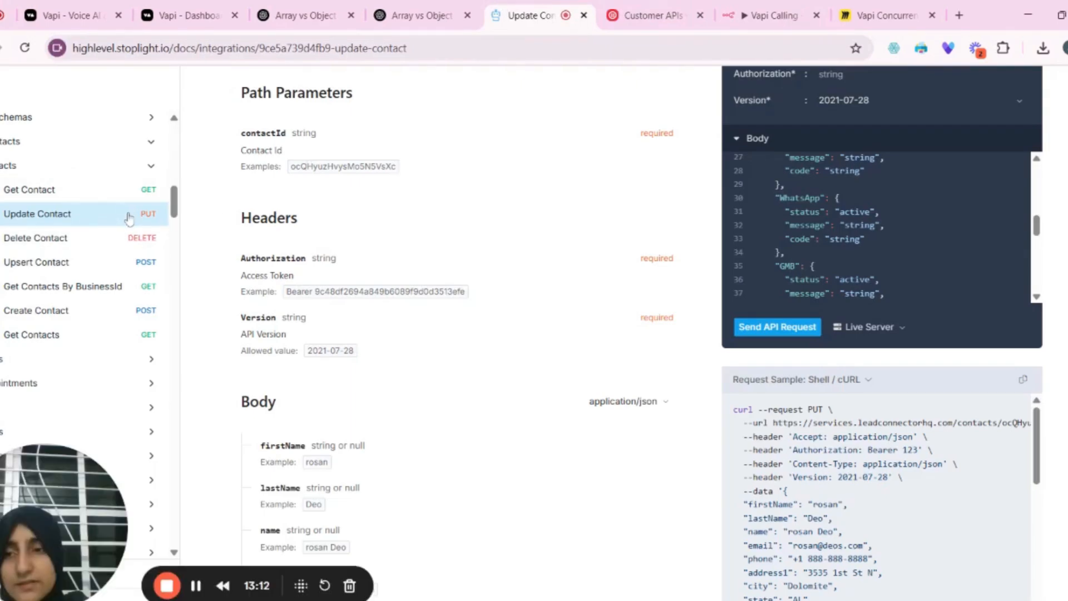
{"action": "scroll", "coordinate": [640, 334], "scroll_direction": "up", "scroll_amount": 1}
{"action": "scroll", "coordinate": [640, 334], "scroll_direction": "down", "scroll_amount": 3}
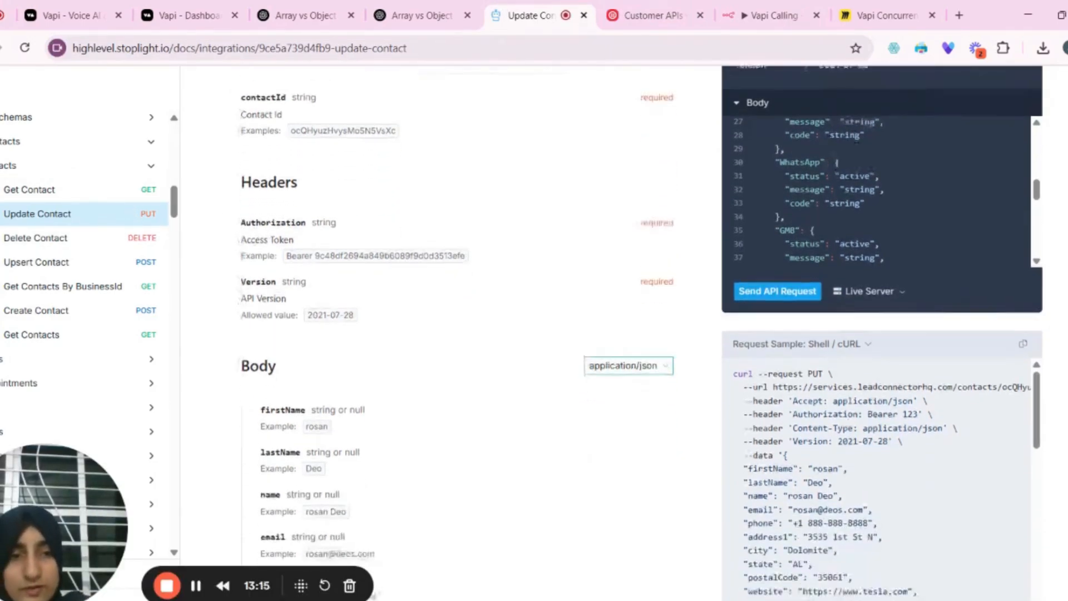
{"action": "scroll", "coordinate": [640, 334], "scroll_direction": "up", "scroll_amount": 6}
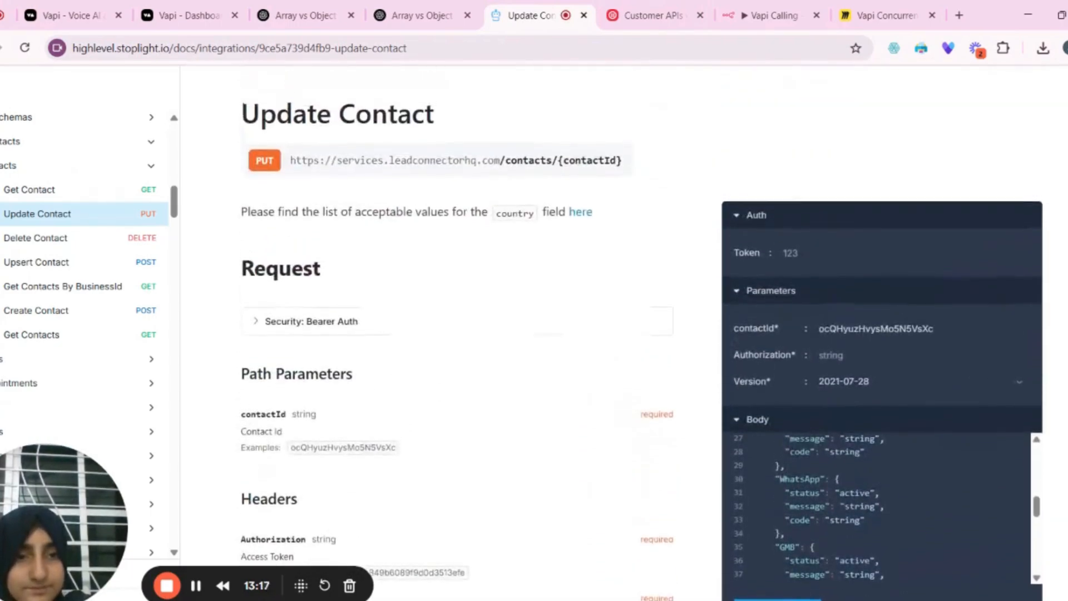
{"action": "scroll", "coordinate": [640, 334], "scroll_direction": "down", "scroll_amount": 5}
{"action": "scroll", "coordinate": [640, 334], "scroll_direction": "up", "scroll_amount": 4}
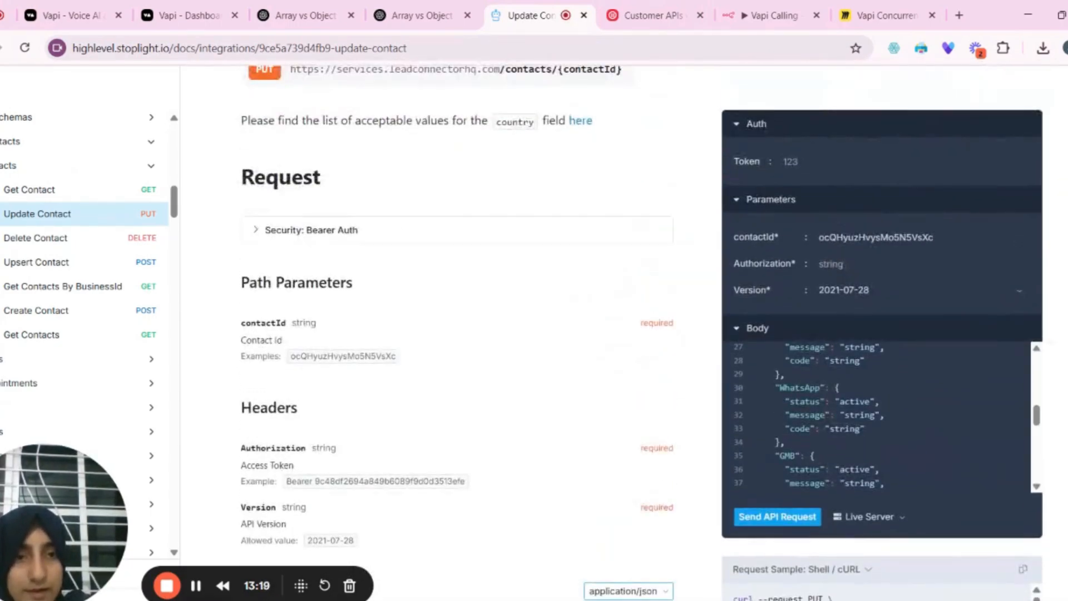
{"action": "scroll", "coordinate": [640, 334], "scroll_direction": "down", "scroll_amount": 8}
{"action": "scroll", "coordinate": [640, 334], "scroll_direction": "down", "scroll_amount": 15}
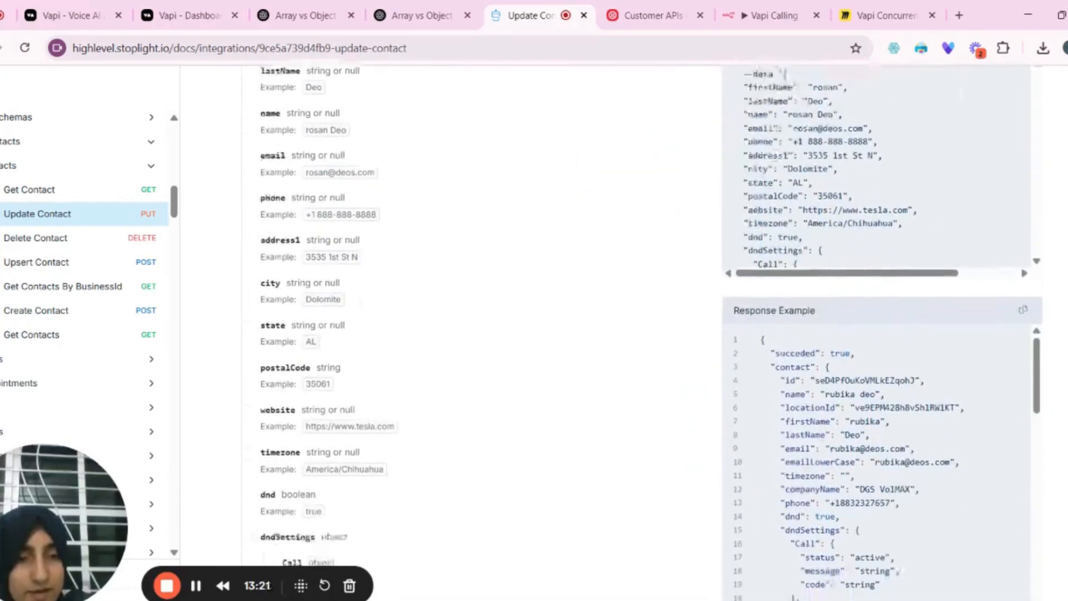
{"action": "scroll", "coordinate": [640, 334], "scroll_direction": "down", "scroll_amount": 2}
{"action": "scroll", "coordinate": [640, 334], "scroll_direction": "up", "scroll_amount": 12}
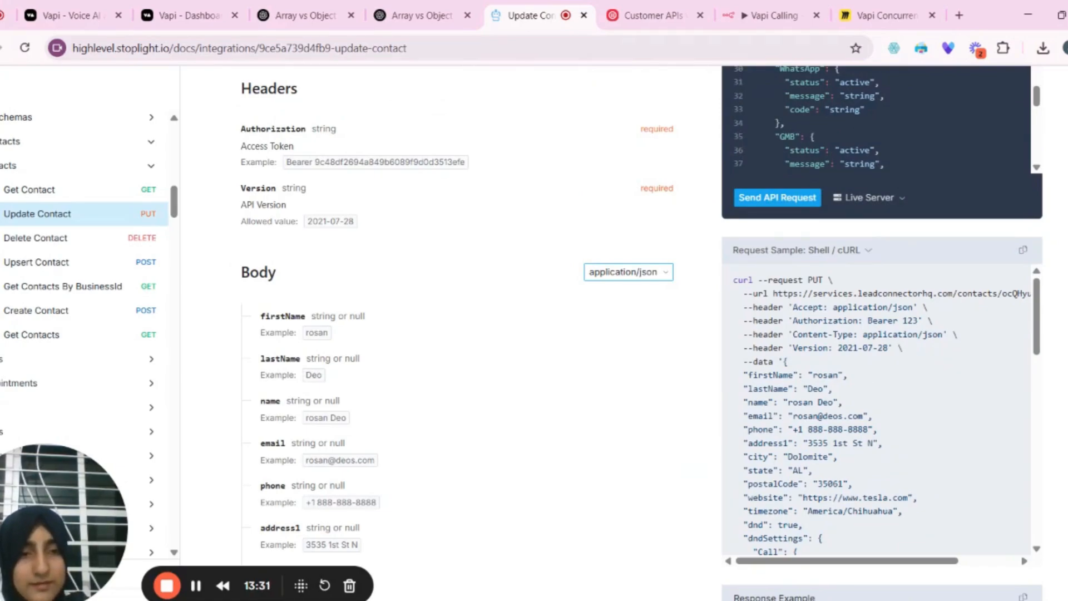
Switch back to the n8n workflow and examine the Update Call Status node's JSON body with the call_status custom field.
{"action": "left_click", "coordinate": [772, 15]}
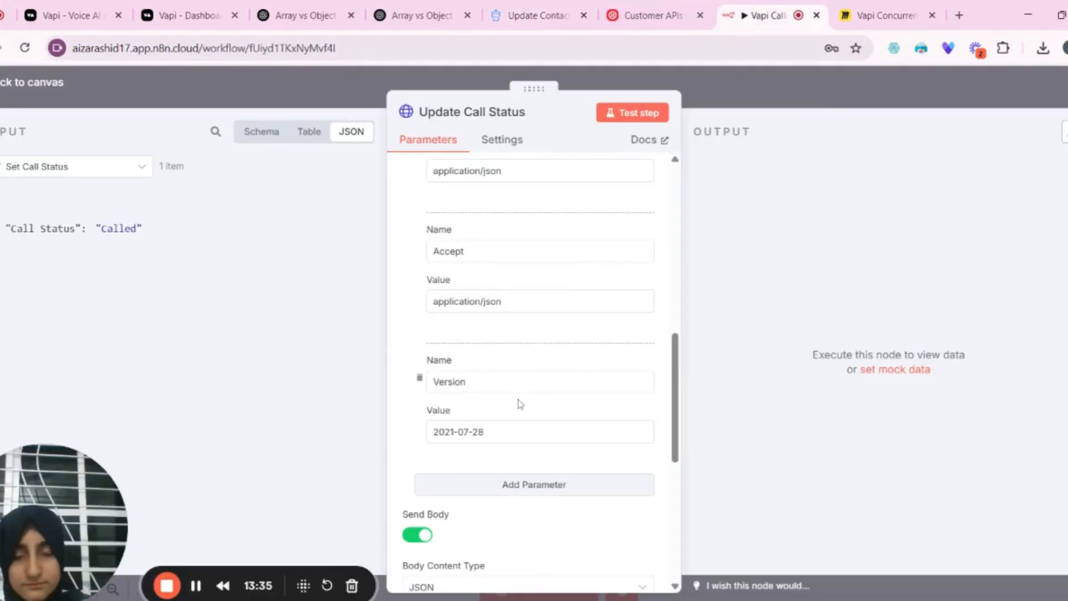
{"action": "scroll", "coordinate": [519, 404], "scroll_direction": "down", "scroll_amount": 3}
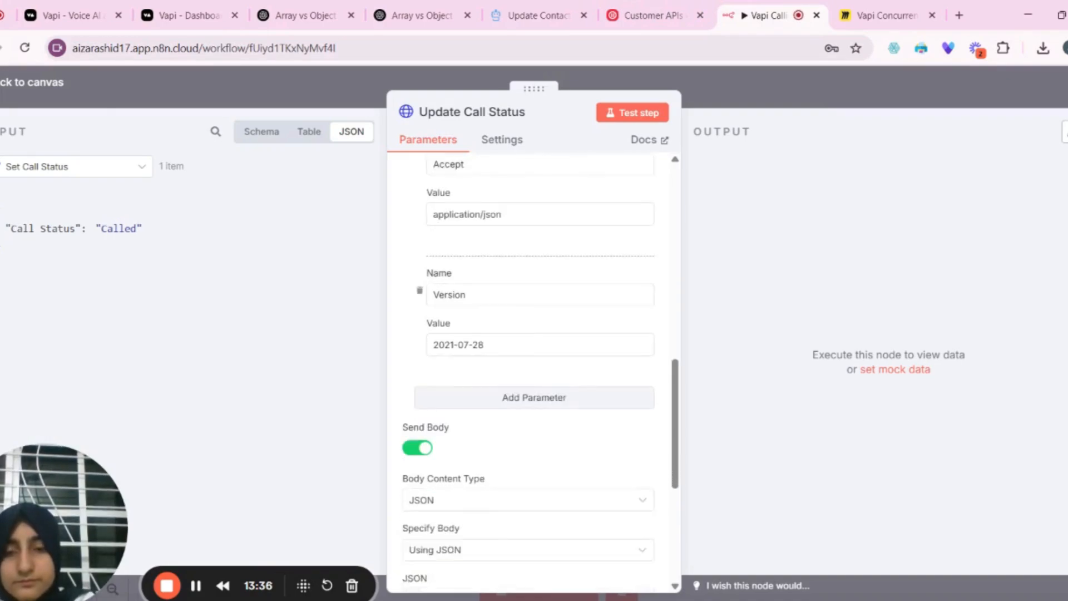
{"action": "scroll", "coordinate": [529, 440], "scroll_direction": "down", "scroll_amount": 3}
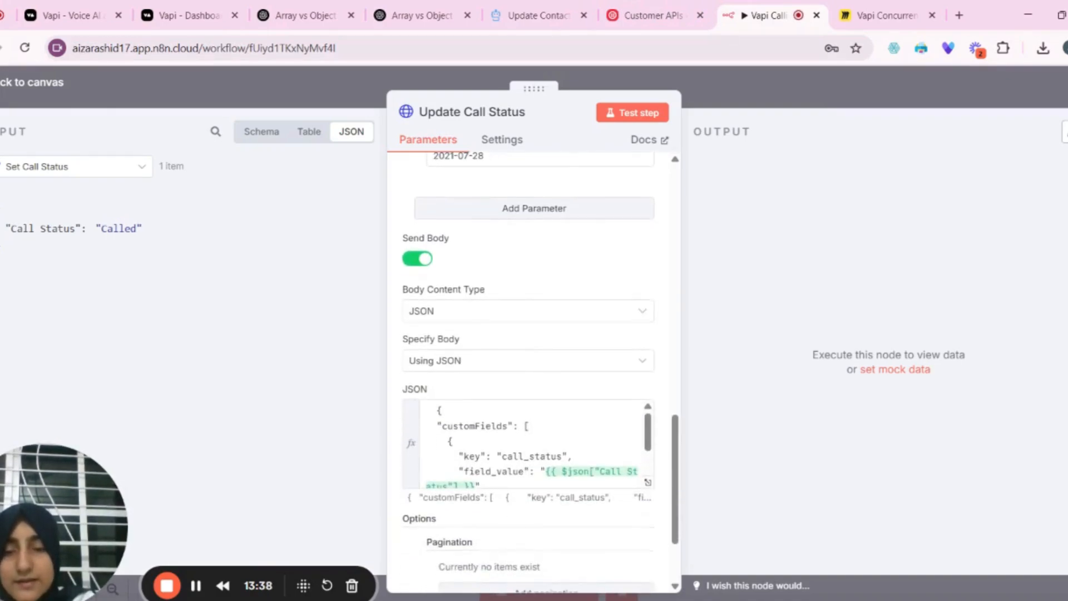
{"action": "scroll", "coordinate": [529, 440], "scroll_direction": "down", "scroll_amount": 2}
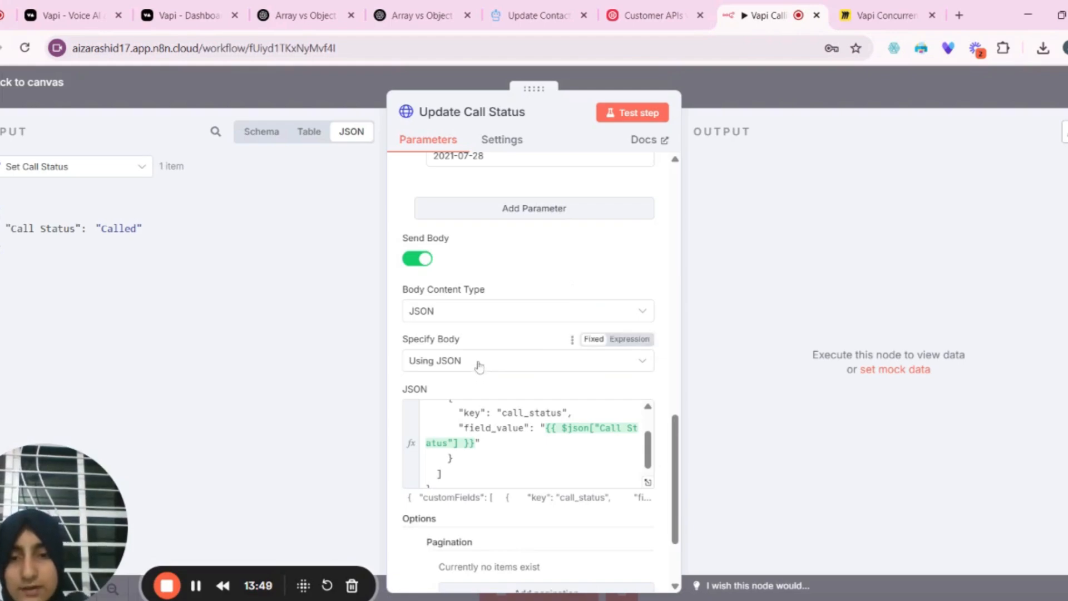
{"action": "scroll", "coordinate": [482, 436], "scroll_direction": "up", "scroll_amount": 1}
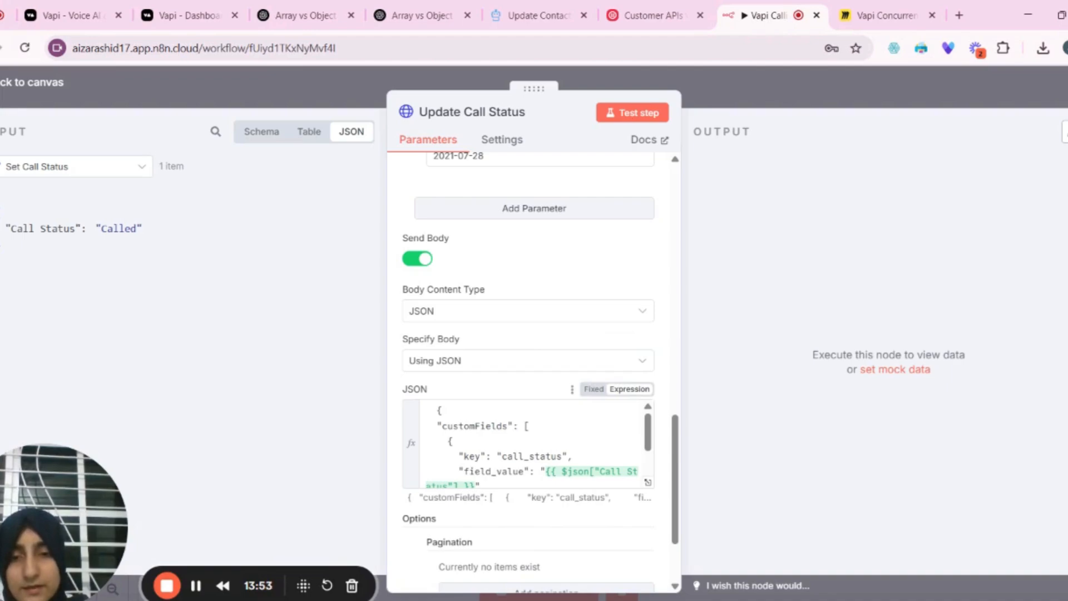
Check the call_status key and its field_value expression {{ $json["Call Status"] }} in the Update Call Status node's JSON body.
{"action": "left_click_drag", "start_coordinate": [436, 411], "coordinate": [543, 499]}
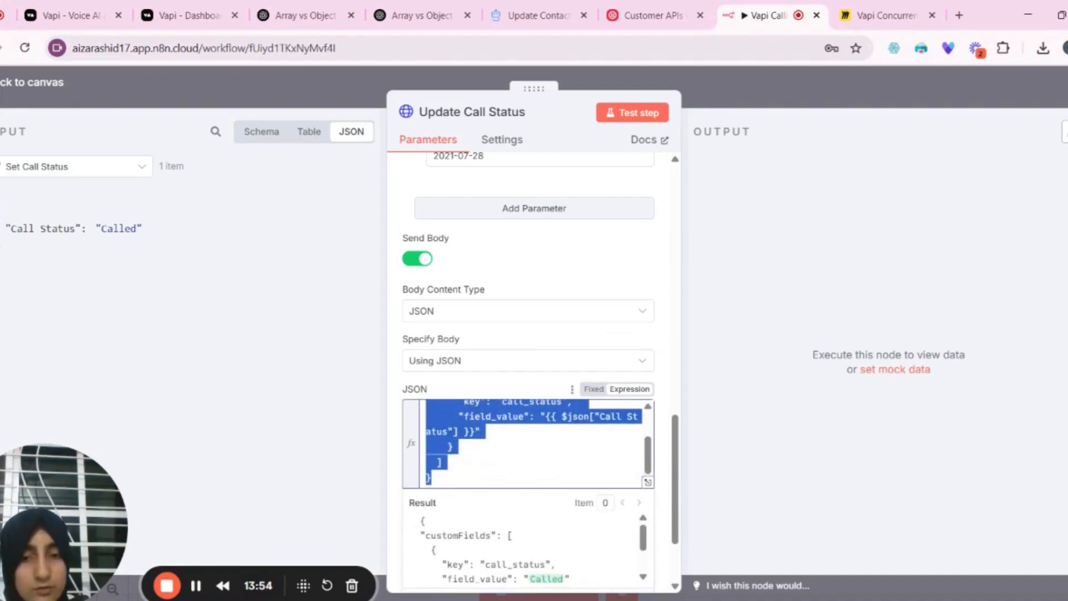
{"action": "left_click", "coordinate": [433, 478]}
{"action": "left_click_drag", "start_coordinate": [433, 478], "coordinate": [430, 405]}
{"action": "left_click", "coordinate": [442, 417]}
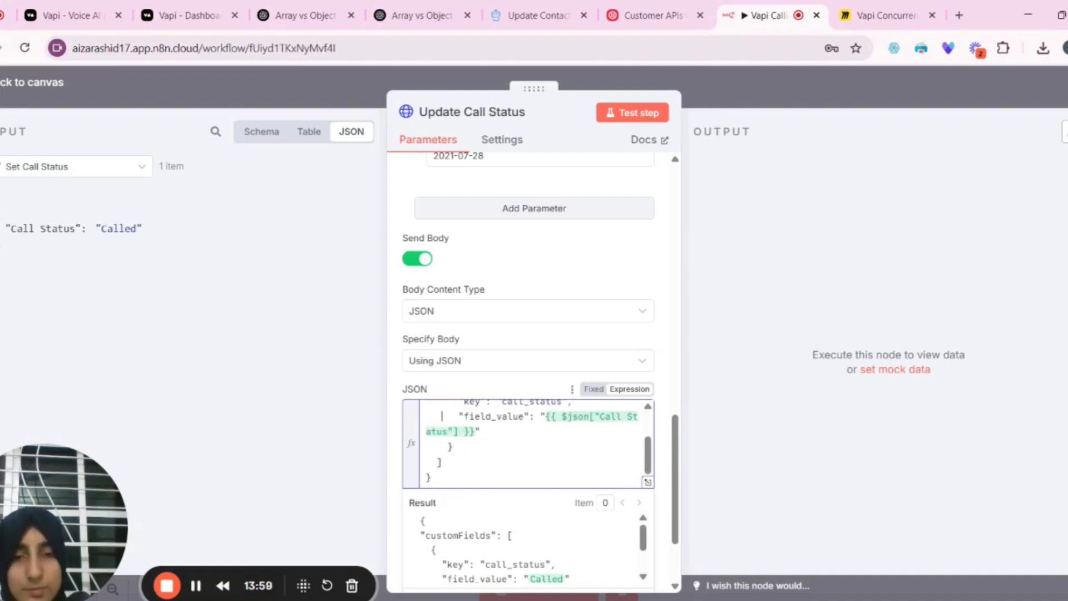
{"action": "scroll", "coordinate": [528, 444], "scroll_direction": "up", "scroll_amount": 1}
{"action": "scroll", "coordinate": [528, 444], "scroll_direction": "down", "scroll_amount": 1}
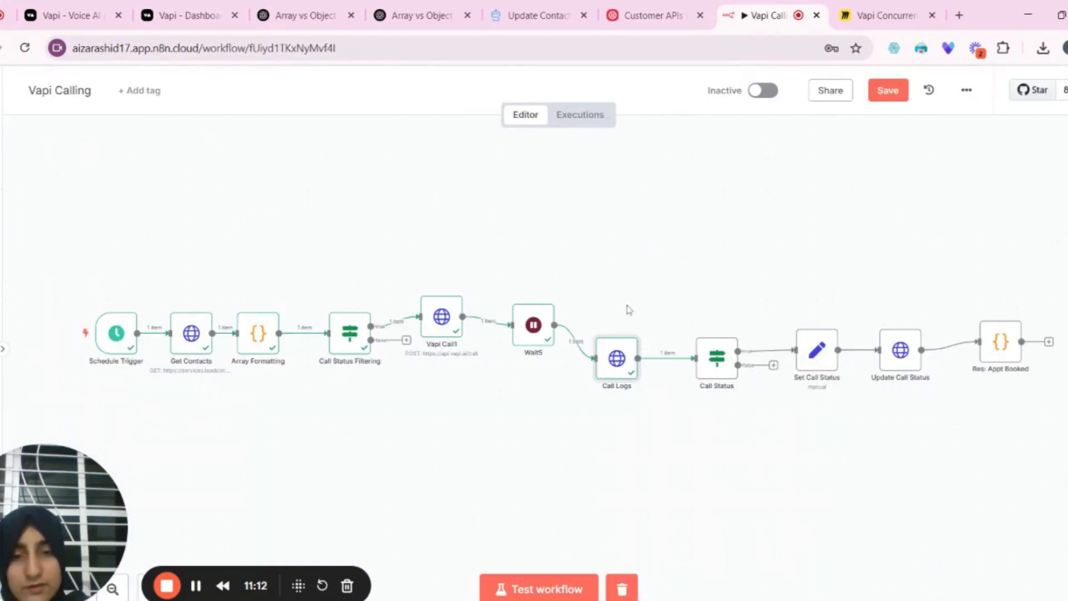
Open the Call Status node and review its endedReason and status conditions.
{"action": "double_click", "coordinate": [711, 367]}
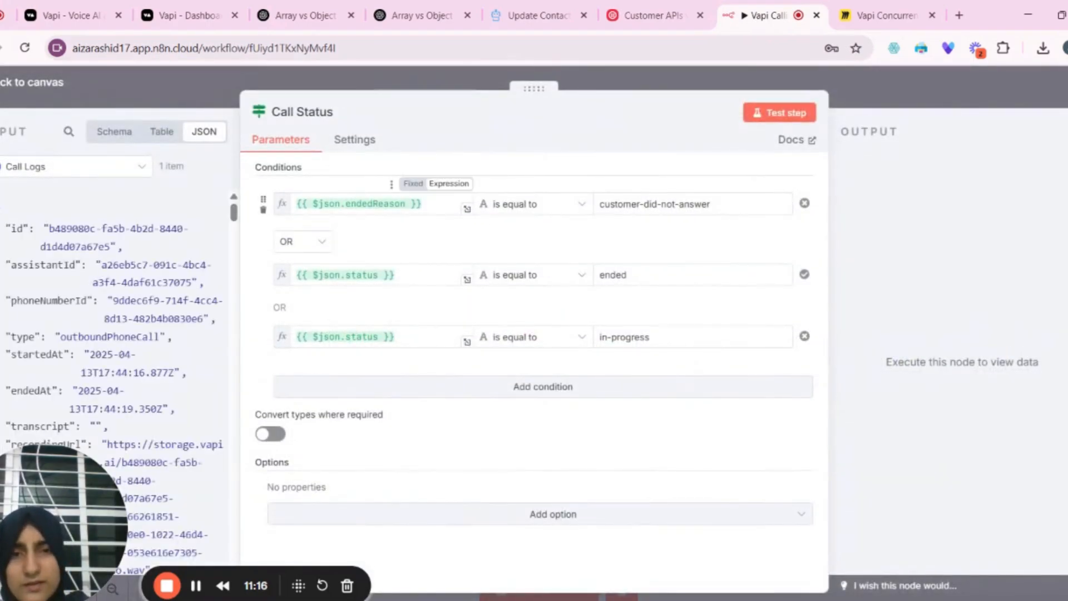
{"action": "left_click", "coordinate": [362, 203]}
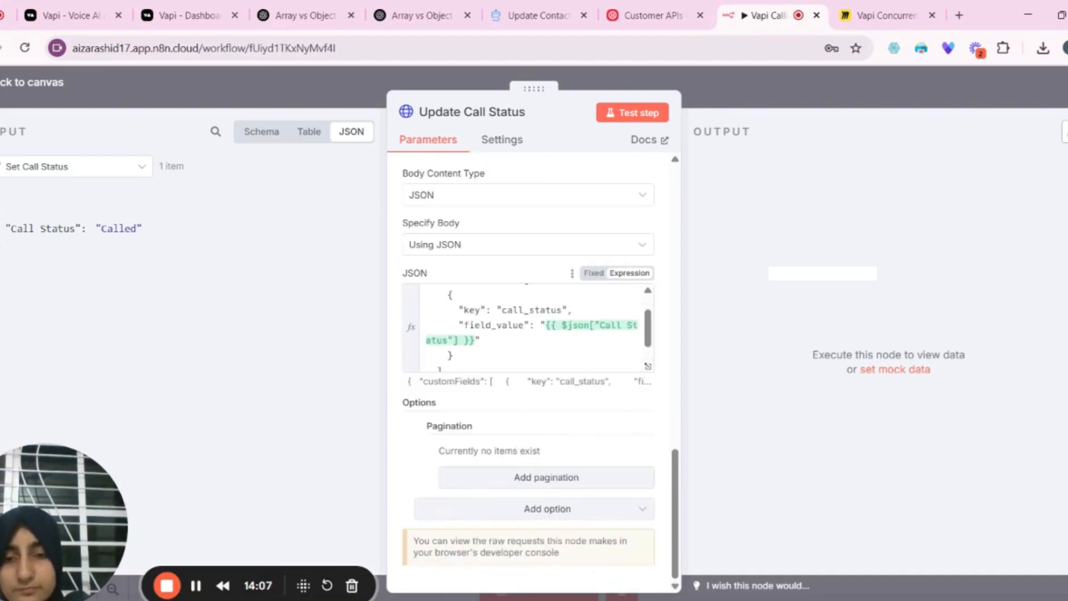
Test the Update Call Status node on its own and review the custom fields of the contact in its output.
{"action": "left_click", "coordinate": [632, 112]}
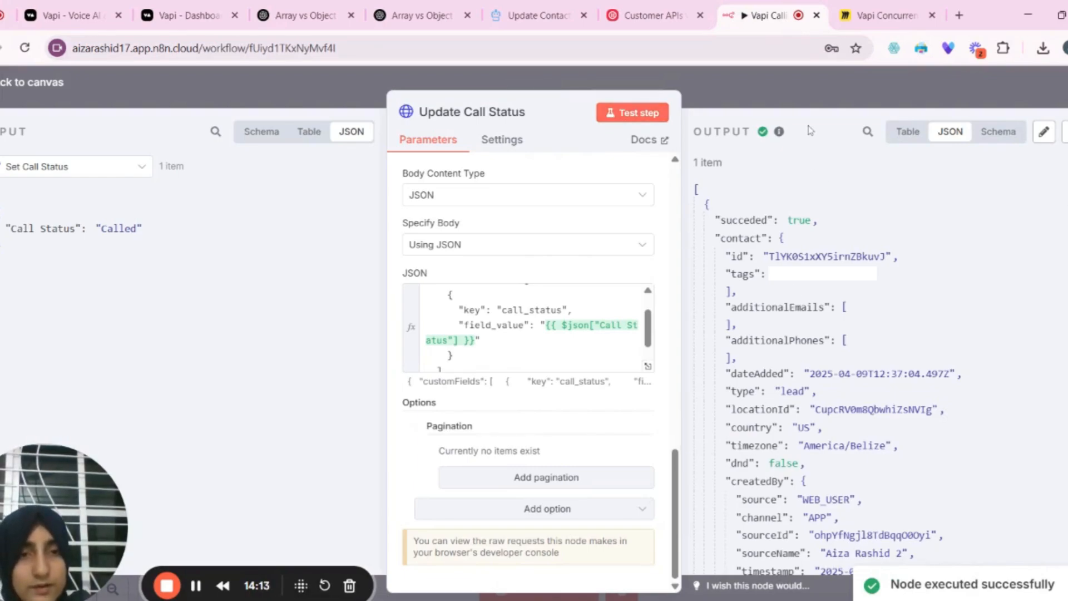
{"action": "scroll", "coordinate": [829, 351], "scroll_direction": "down", "scroll_amount": 5}
{"action": "scroll", "coordinate": [829, 350], "scroll_direction": "down", "scroll_amount": 2}
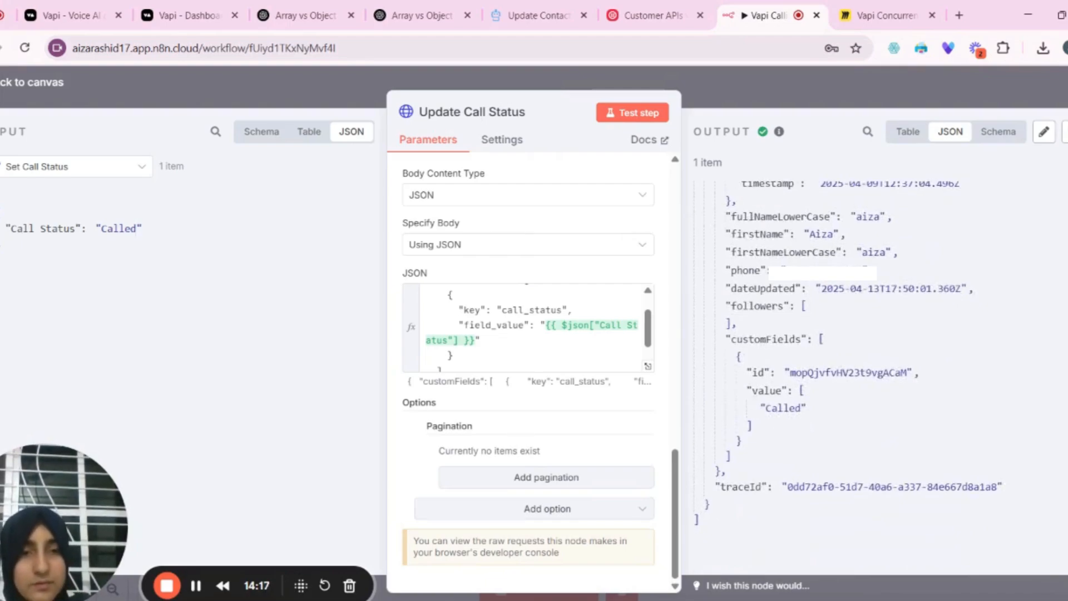
{"action": "left_click", "coordinate": [788, 87]}
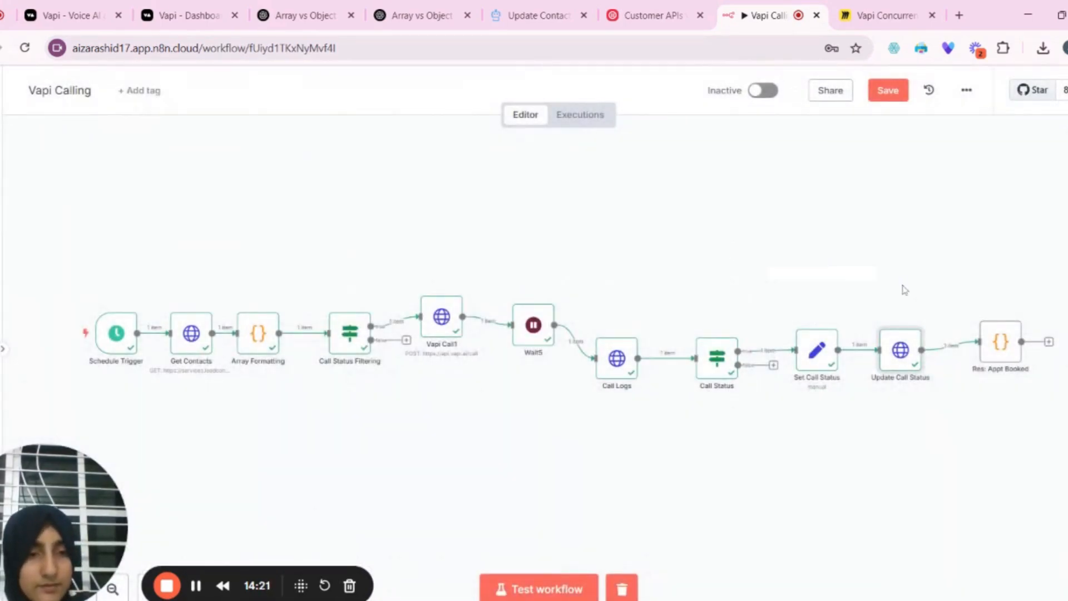